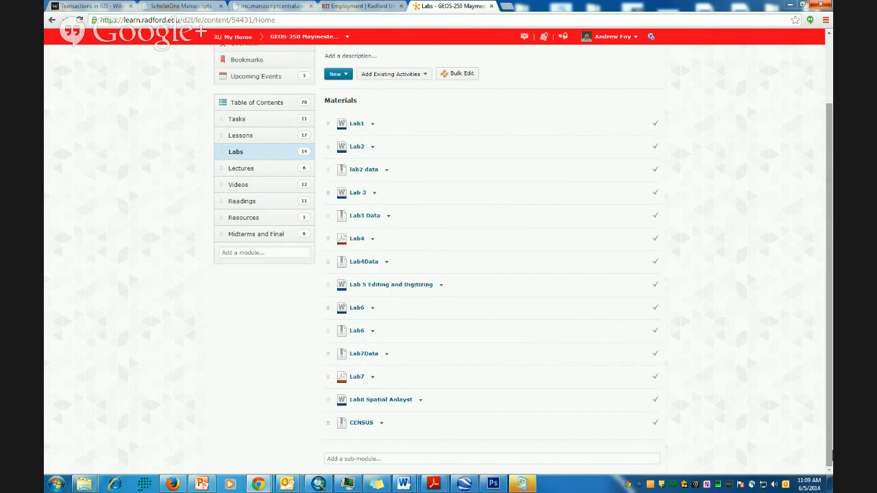
- Open the Lab8 Spatial Anlayst assignment in D2L and download its document
mouse_move(257, 485)
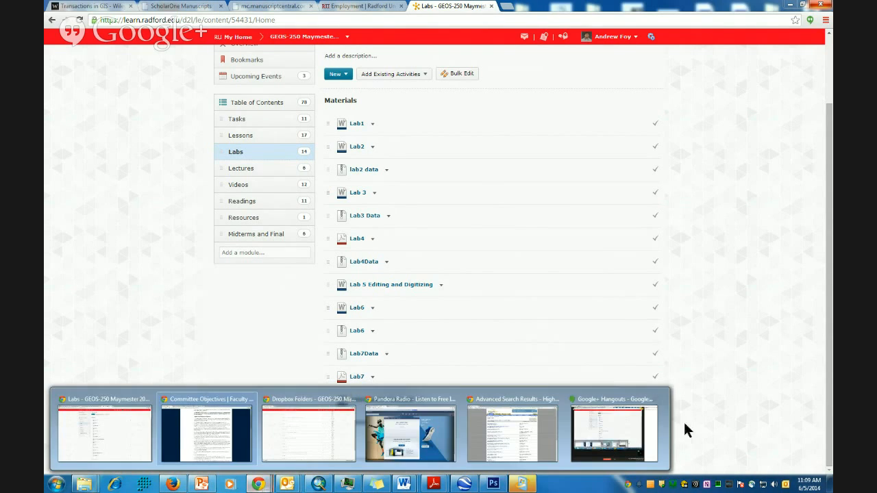
left_click(602, 408)
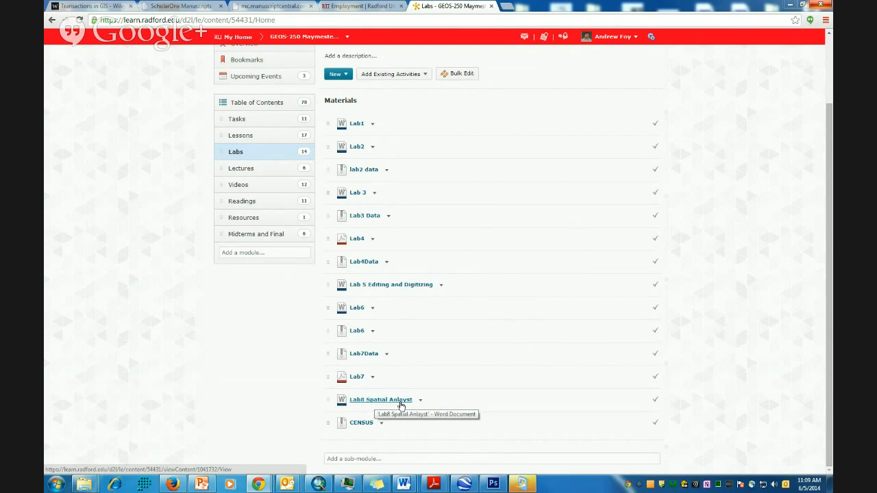
left_click(401, 404)
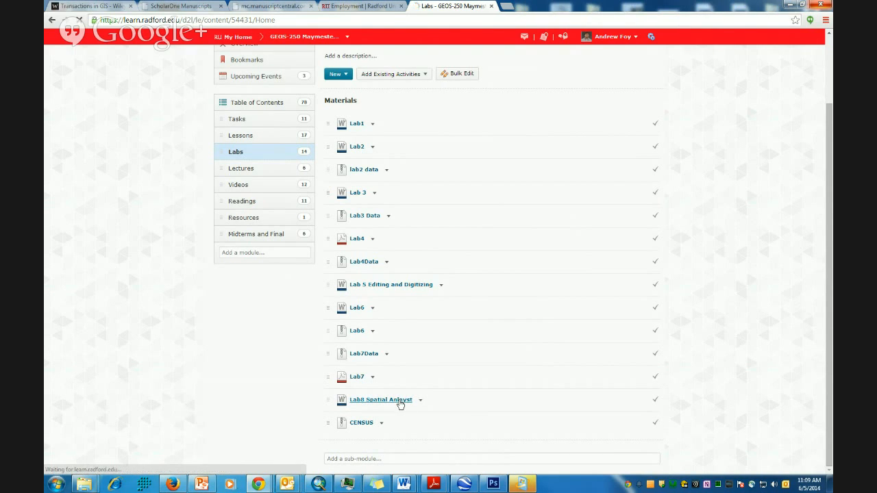
scroll(404, 361, "down", 3)
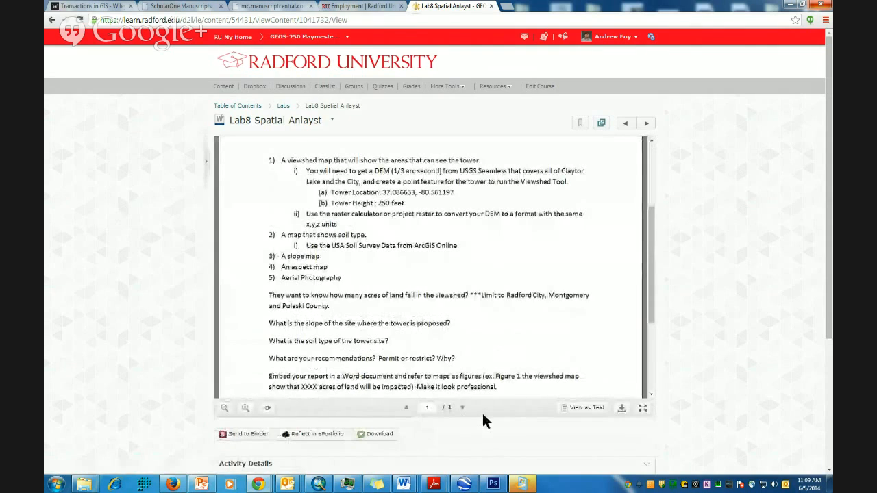
left_click(621, 408)
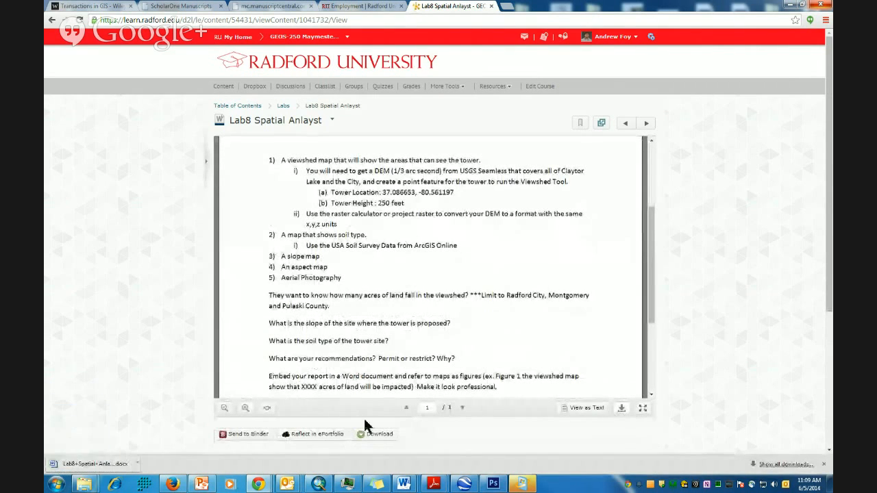
- Open the downloaded Lab8 .docx in Word, move Word aside, and return to the Labs list
left_click(121, 463)
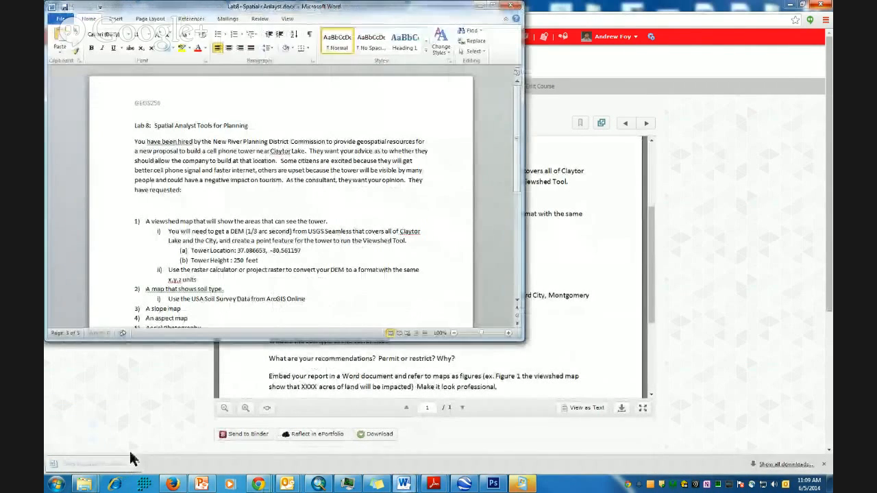
left_click_drag(341, 7, 832, 51)
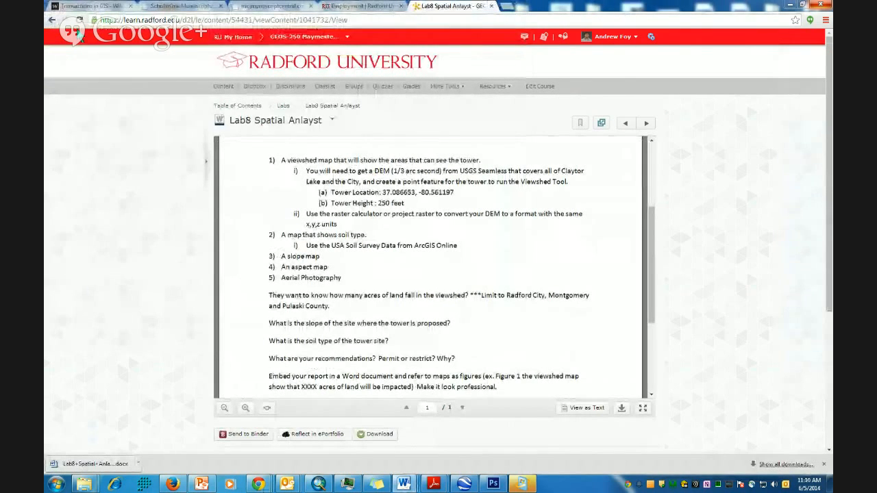
left_click(54, 22)
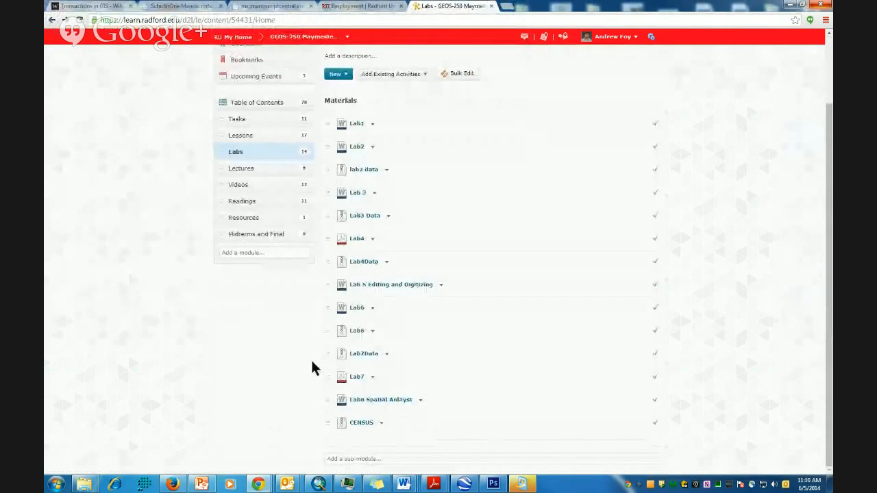
- Download CENSUS.zip, cancel the duplicate CENSUS (1).zip, and bring the Lab8 Word window back
left_click(362, 424)
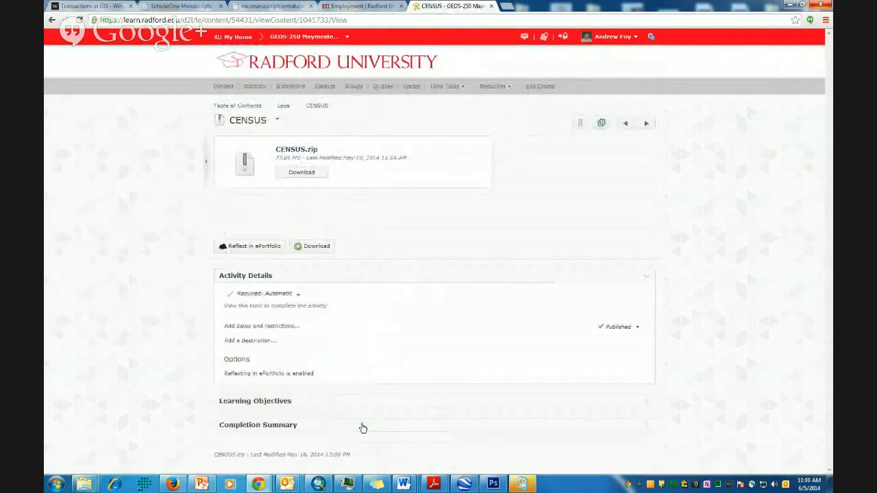
left_click(299, 174)
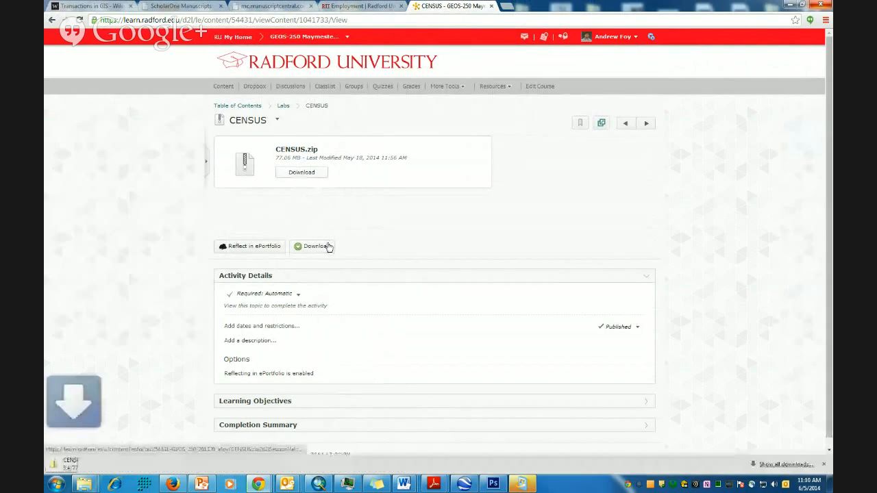
left_click(317, 247)
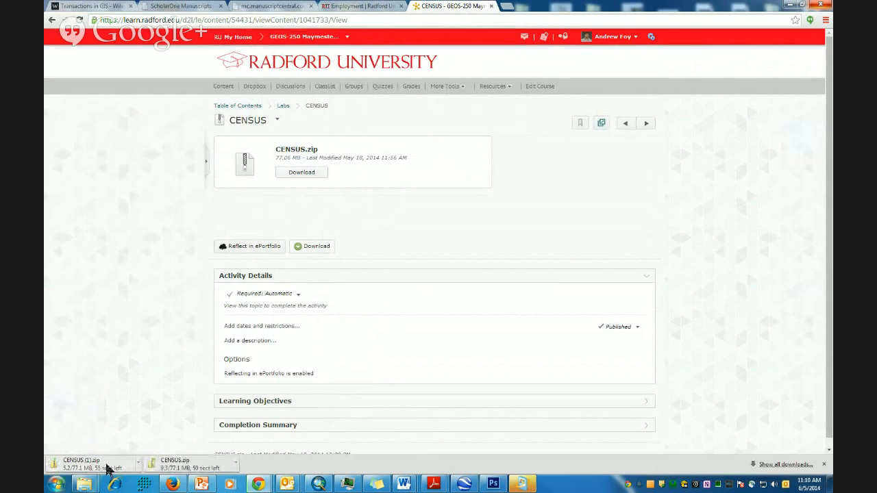
left_click(140, 464)
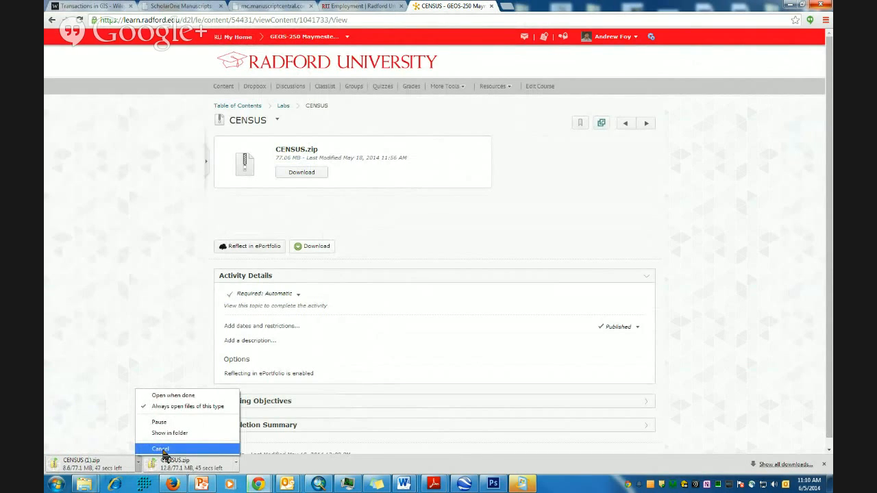
left_click(160, 448)
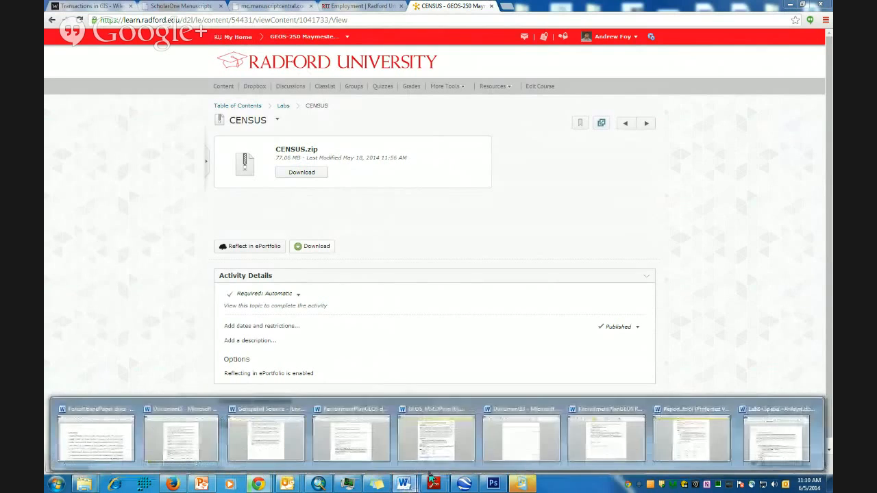
left_click_drag(832, 147, 359, 86)
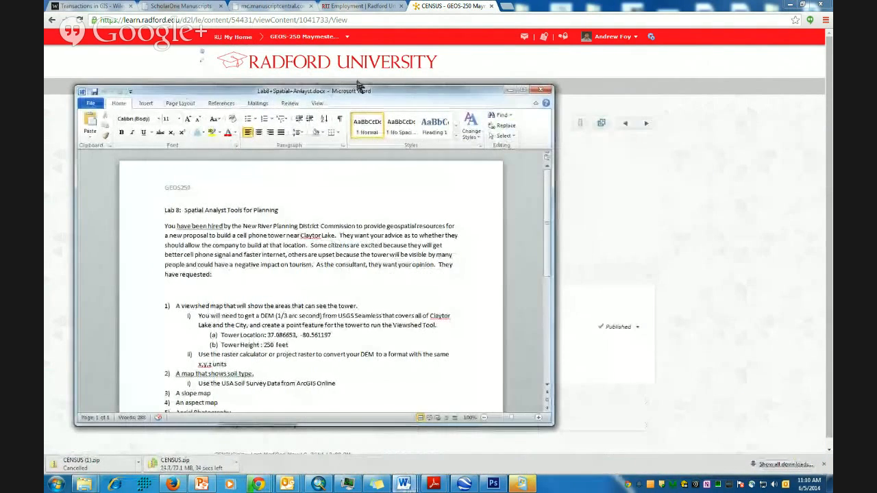
- Maximize the Lab8 document in Word and highlight 'A viewshed map' in item 1
left_click(522, 90)
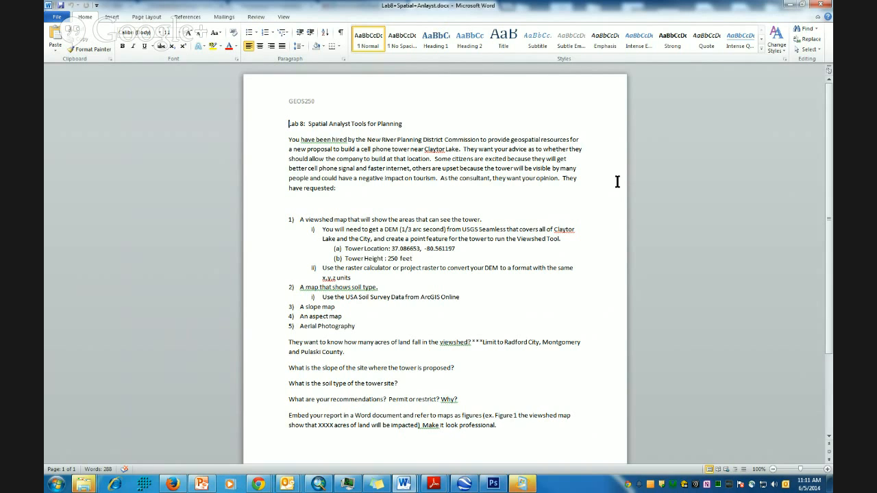
scroll(528, 313, "down", 2)
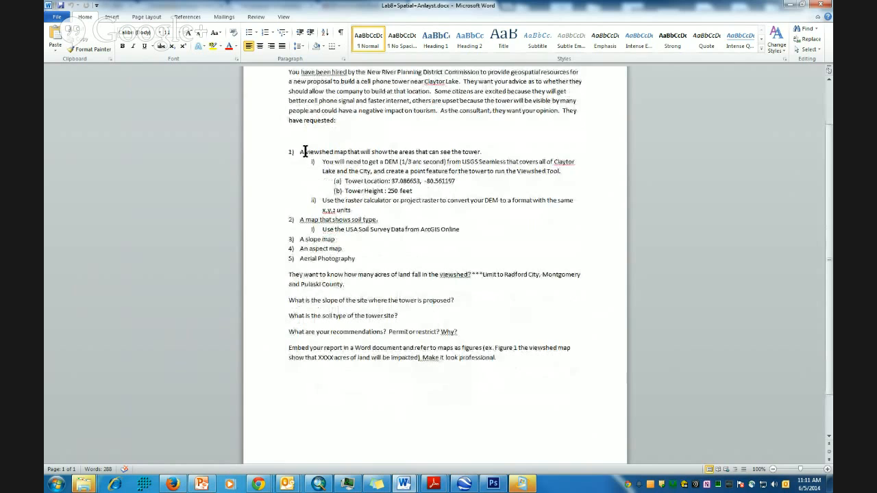
left_click_drag(299, 151, 343, 151)
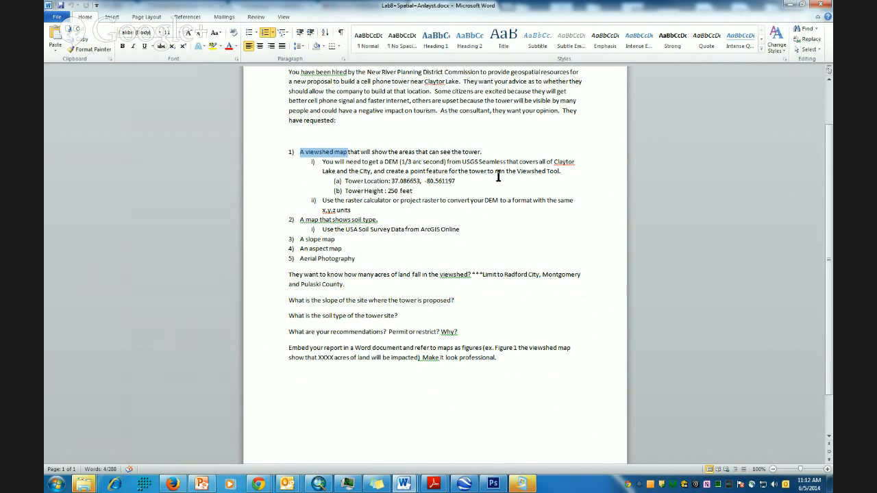
left_click_drag(456, 181, 391, 182)
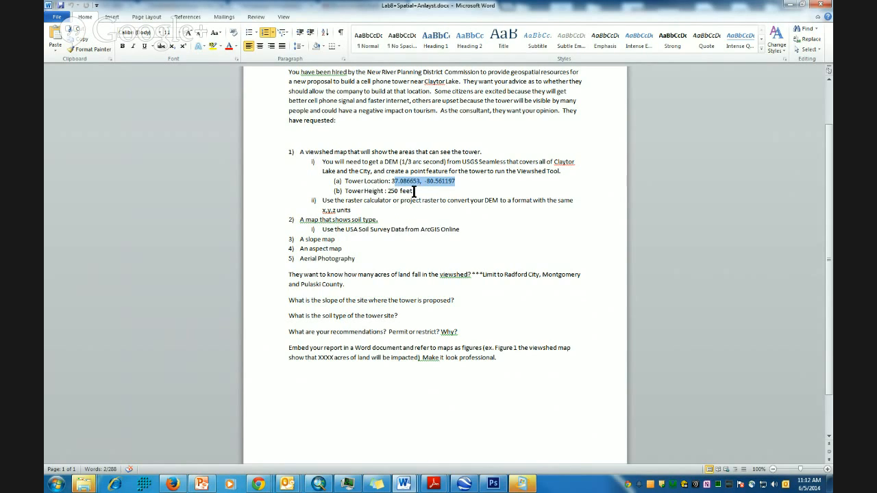
left_click_drag(414, 191, 394, 194)
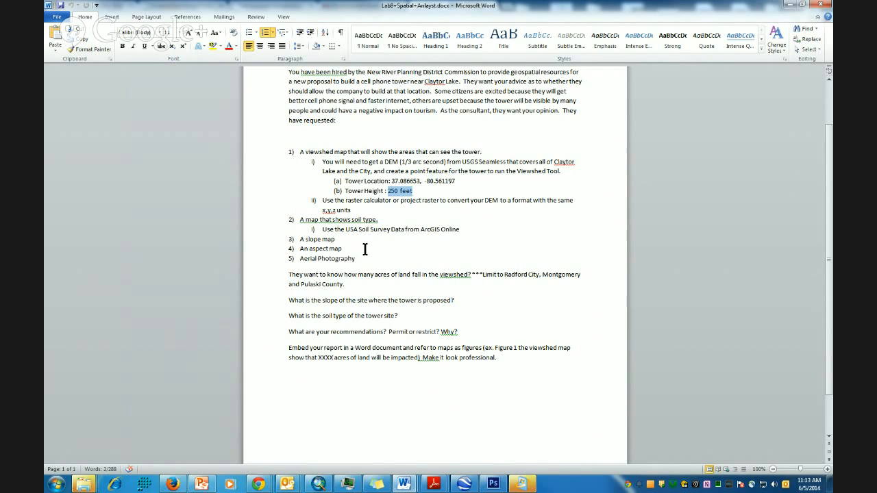
scroll(395, 264, "down", 1)
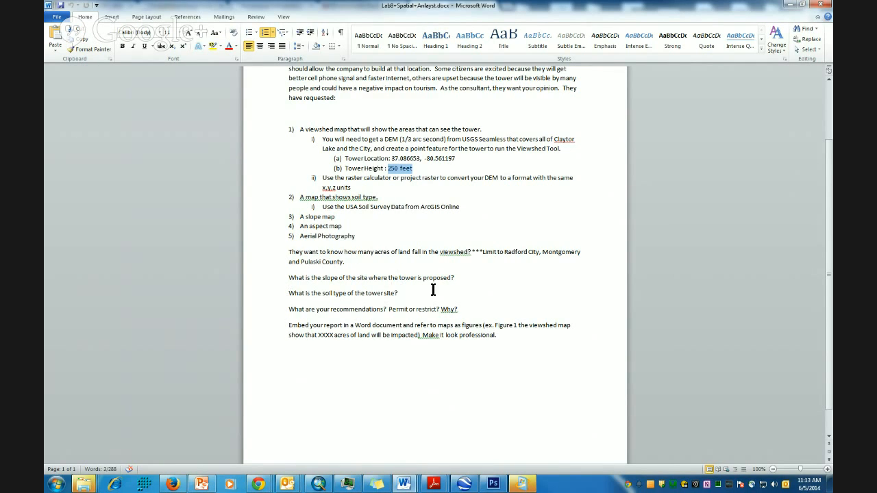
left_click_drag(287, 309, 388, 309)
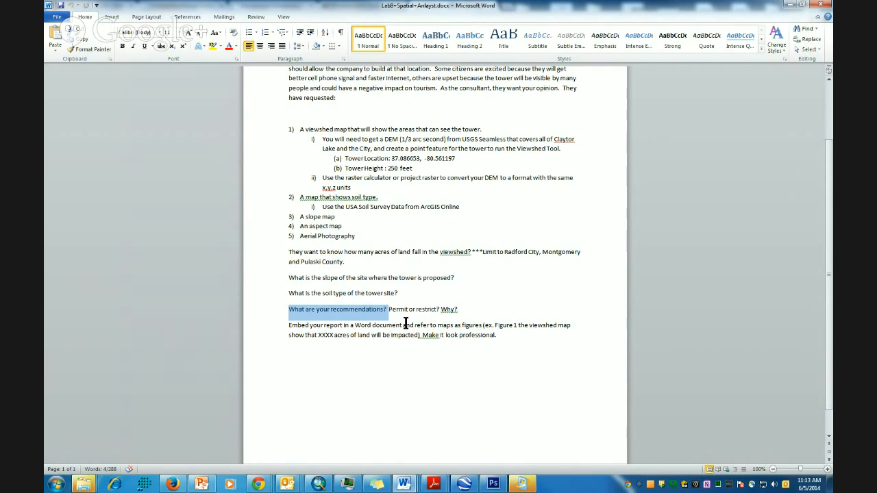
left_click_drag(324, 326, 490, 332)
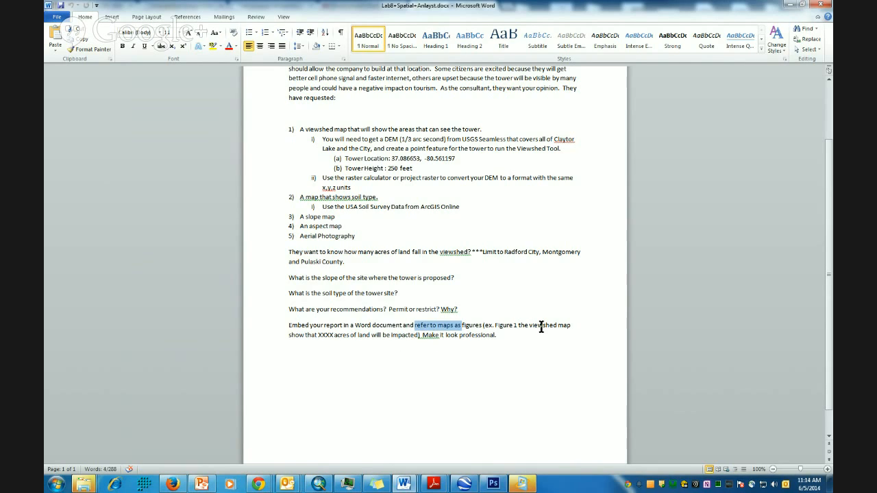
left_click_drag(422, 335, 505, 336)
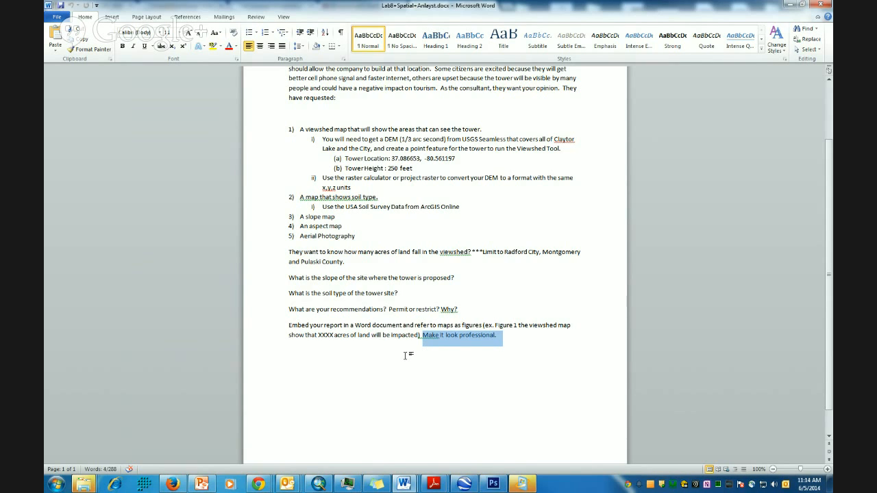
scroll(405, 355, "up", 2)
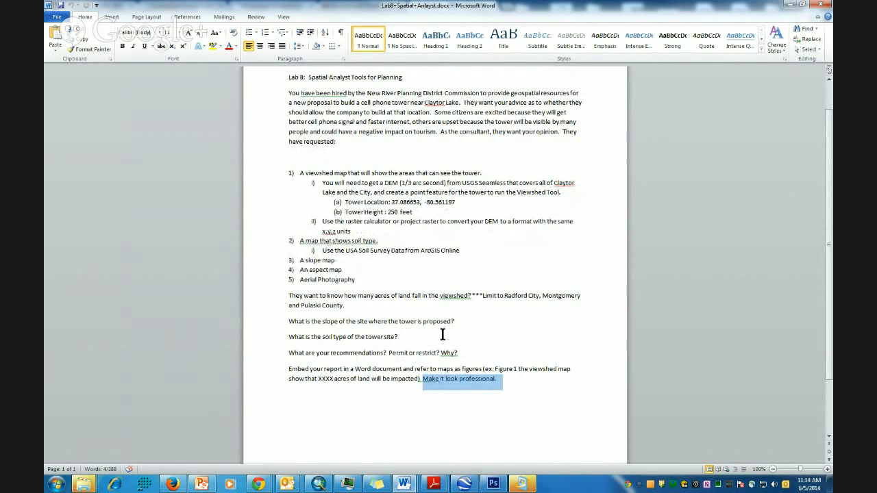
left_click_drag(504, 296, 582, 296)
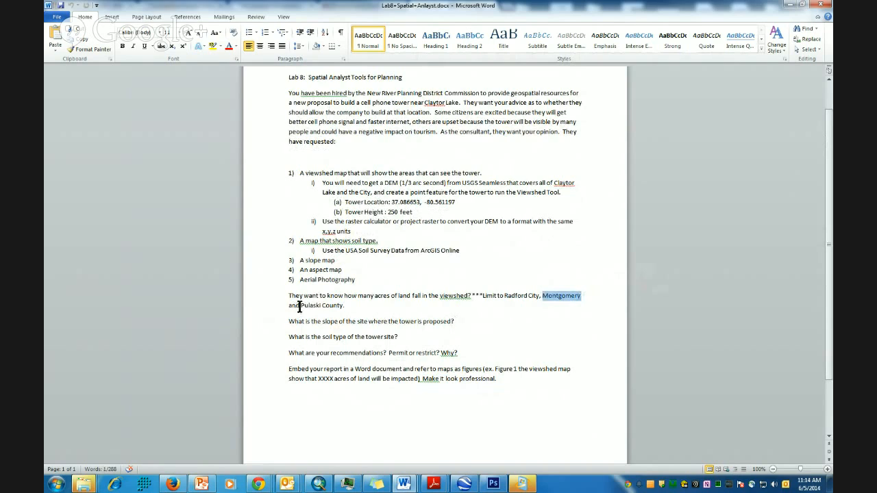
left_click_drag(300, 306, 343, 305)
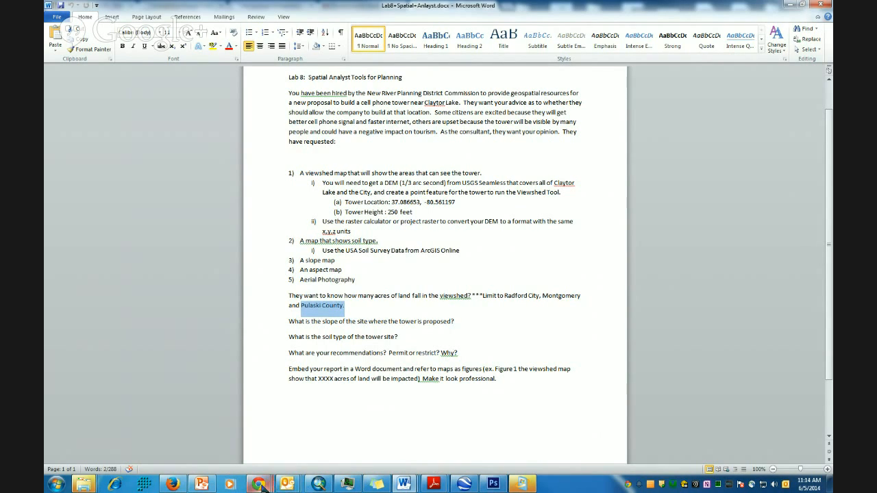
mouse_move(263, 486)
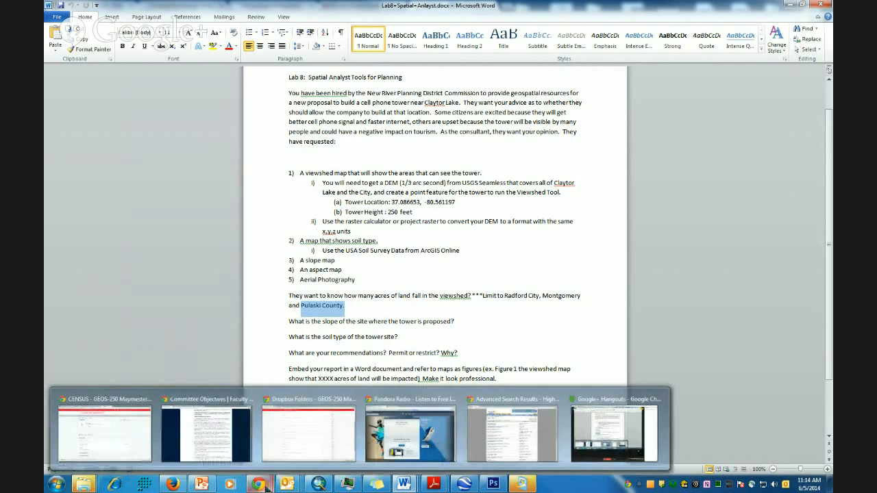
- Open Chrome's Downloads page listing CENSUS.zip, the Lab8 .docx and the cancelled CENSUS (1).zip
left_click(121, 445)
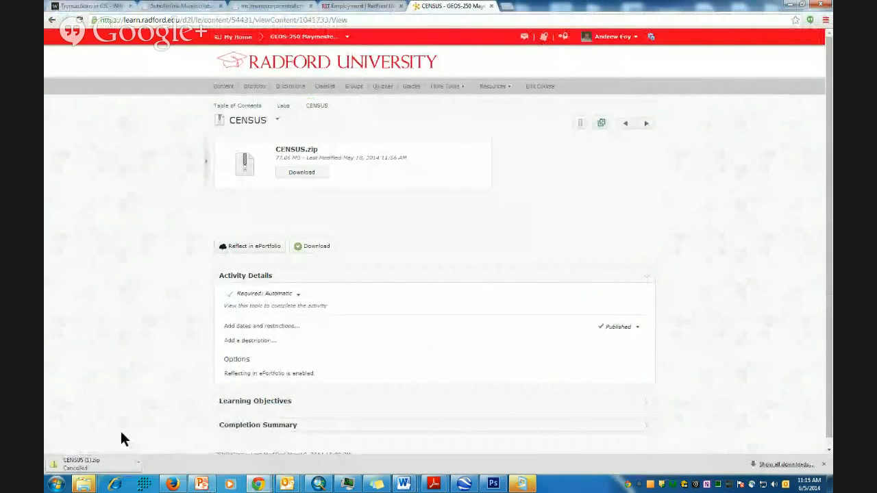
left_click(825, 21)
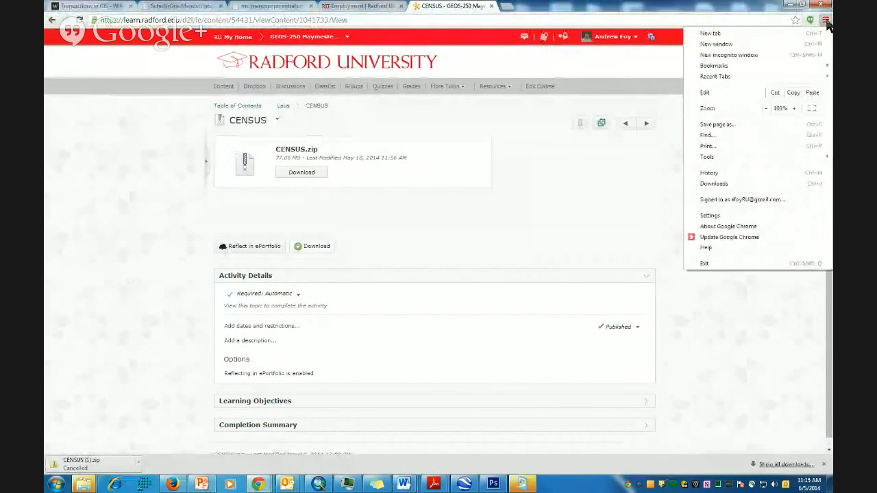
left_click(719, 187)
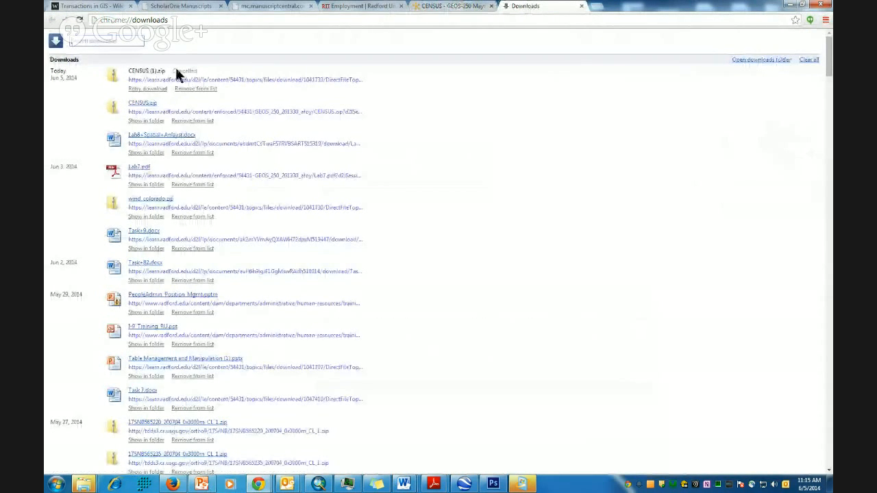
- Create a new folder named 'Lab 8' in the Documents library
left_click(148, 120)
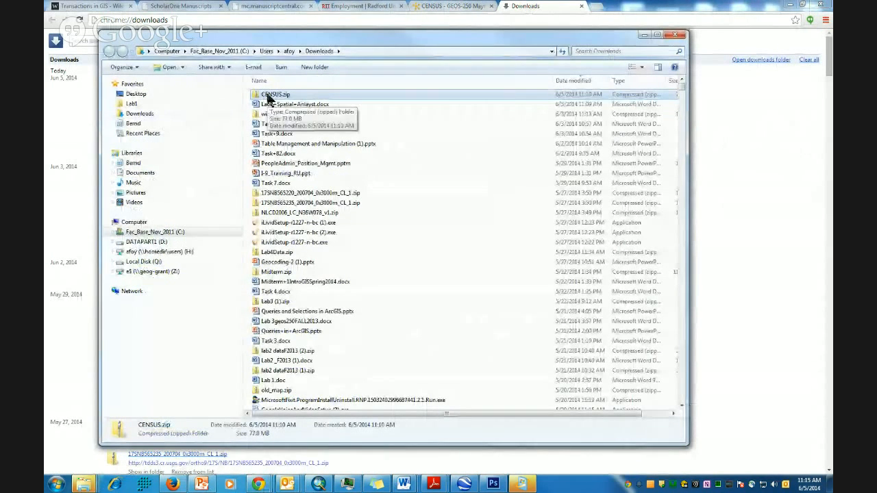
right_click(139, 174)
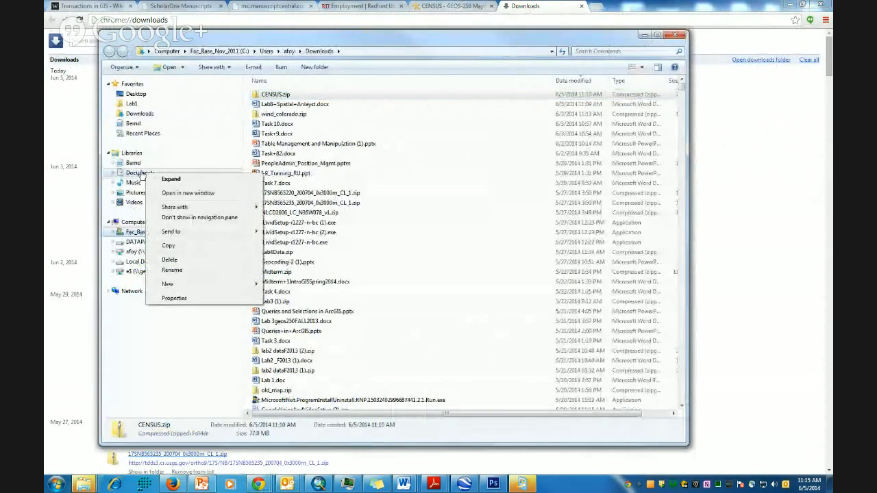
left_click(140, 173)
right_click(139, 173)
mouse_move(178, 283)
left_click(279, 282)
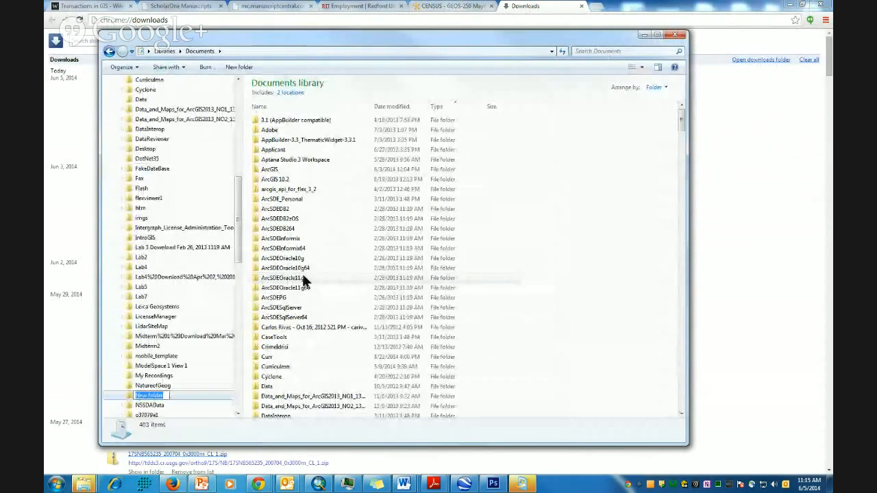
type("Lab 8")
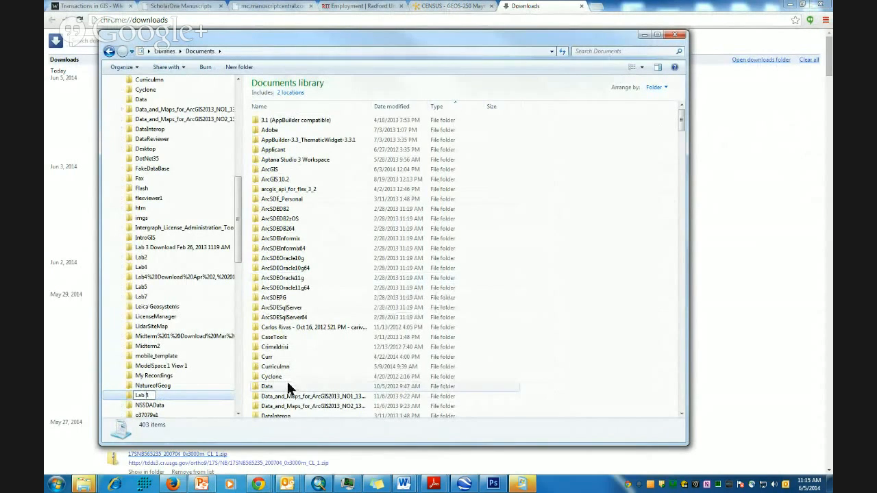
key("Return")
- Start Extract All on CENSUS.zip with Documents\Lab_8 as the destination folder
left_click(108, 52)
right_click(283, 94)
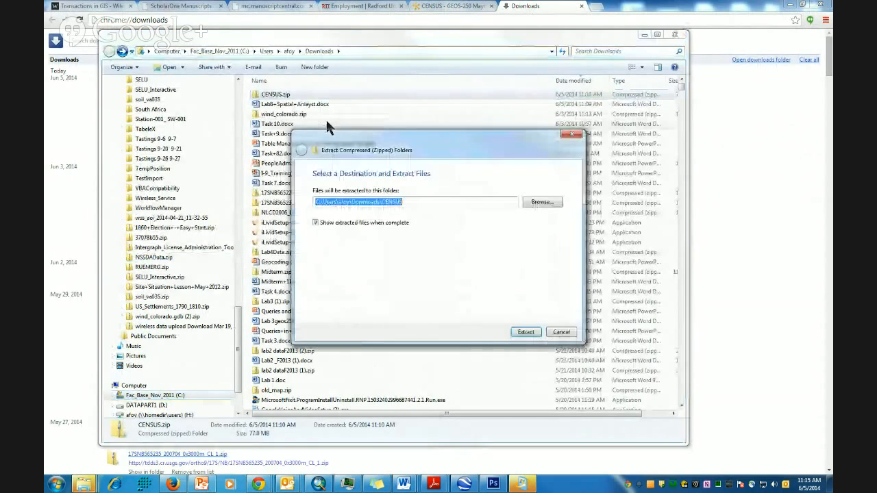
left_click(545, 203)
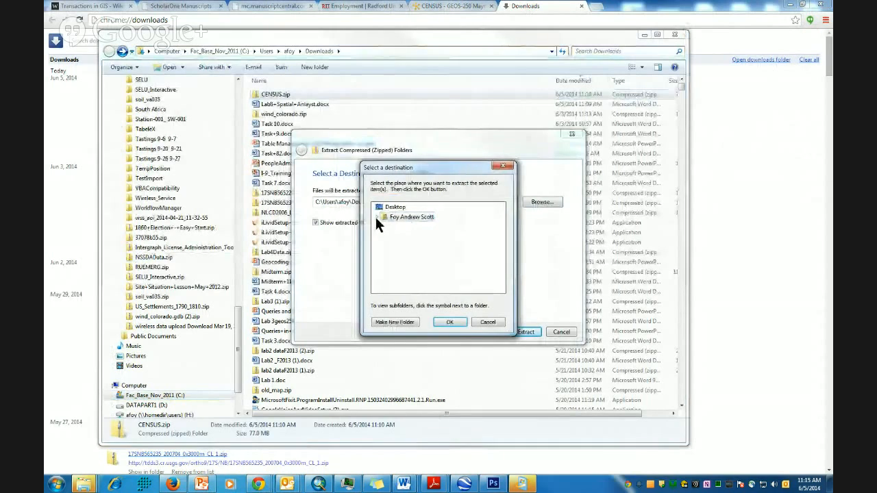
left_click(376, 216)
scroll(413, 267, "down", 5)
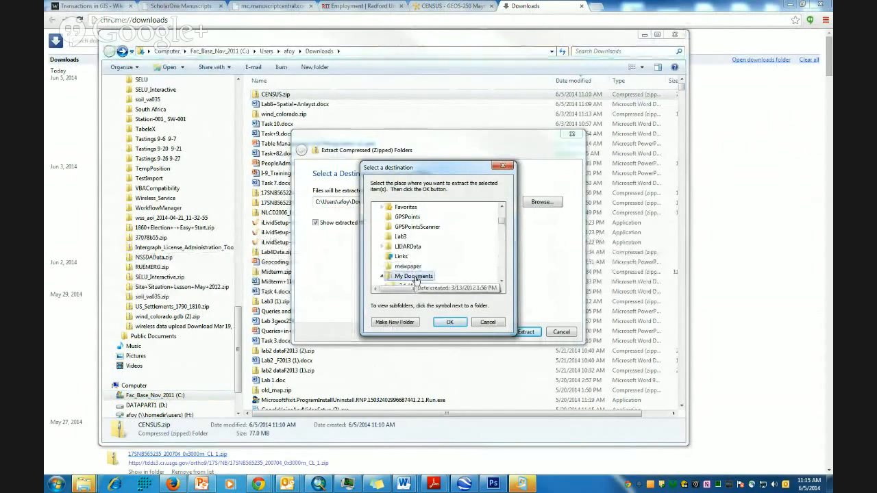
scroll(438, 270, "down", 10)
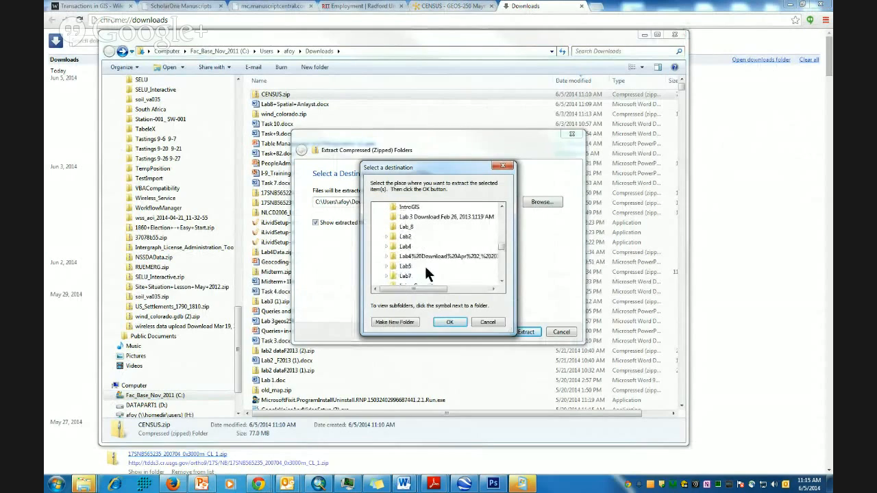
scroll(424, 267, "down", 1)
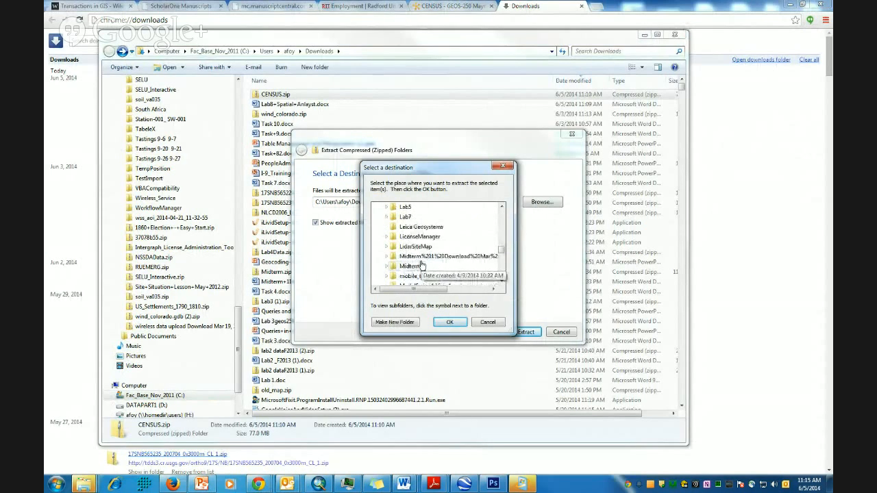
scroll(408, 236, "up", 1)
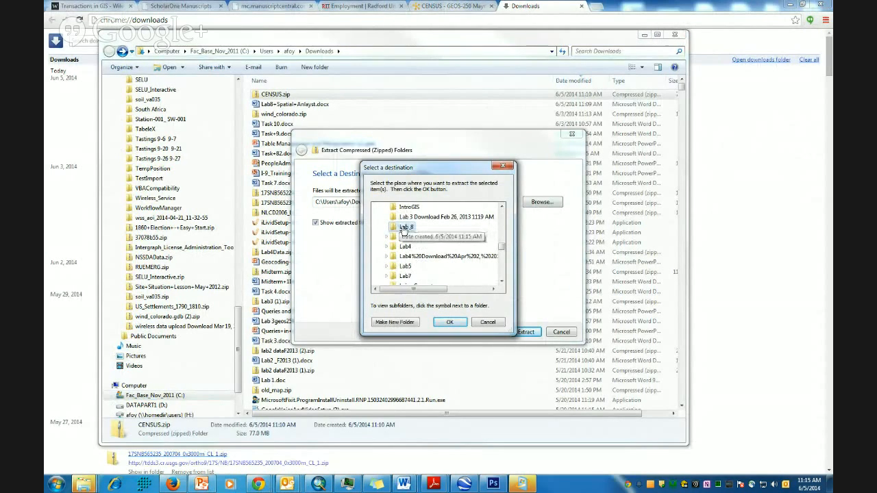
left_click(406, 226)
left_click(449, 321)
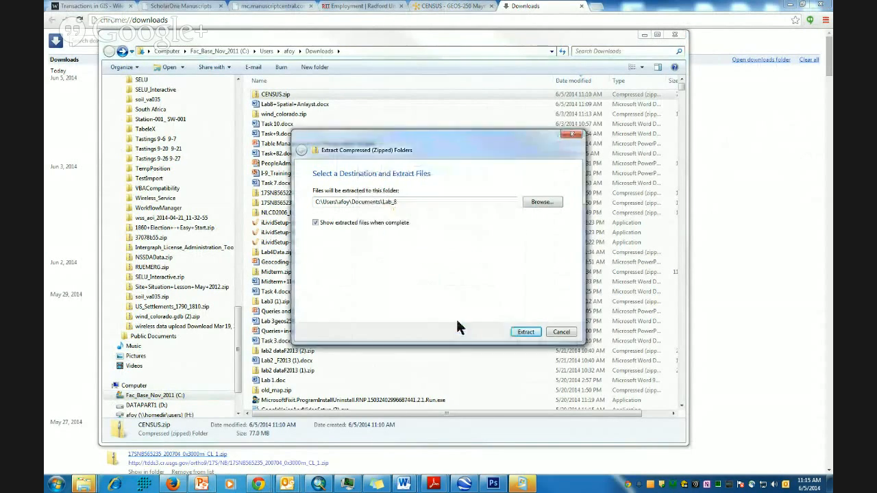
- Extract the six CENSUS shapefile files into Lab_8, then close Explorer and minimize Chrome
left_click(526, 332)
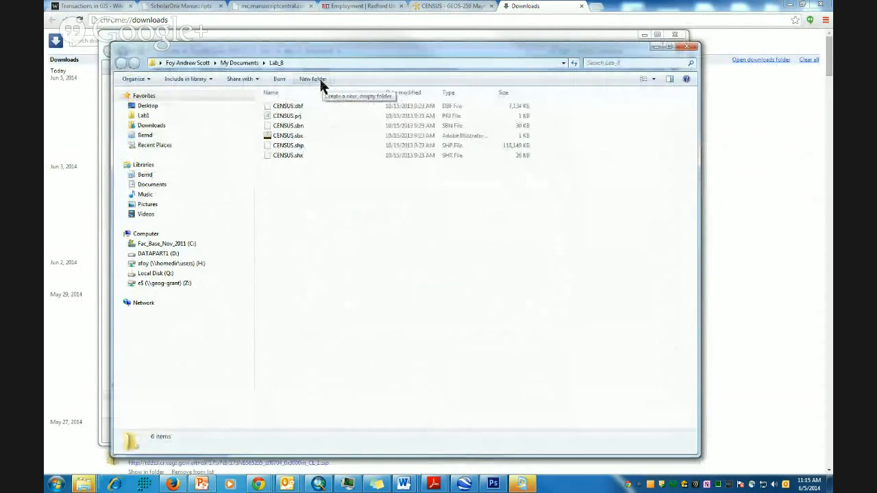
left_click(691, 48)
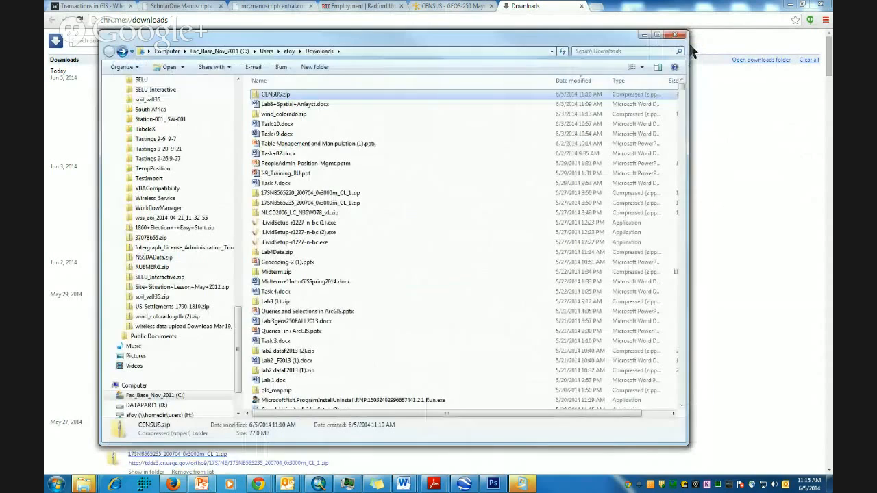
left_click(644, 36)
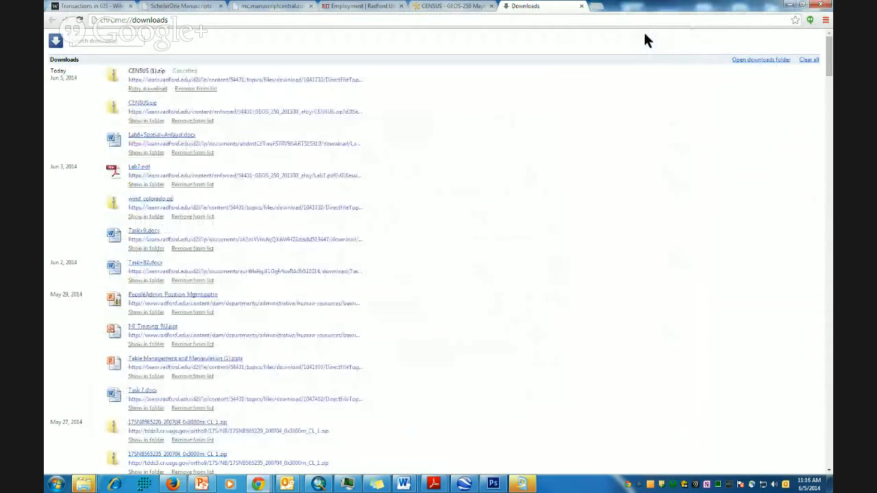
left_click(790, 5)
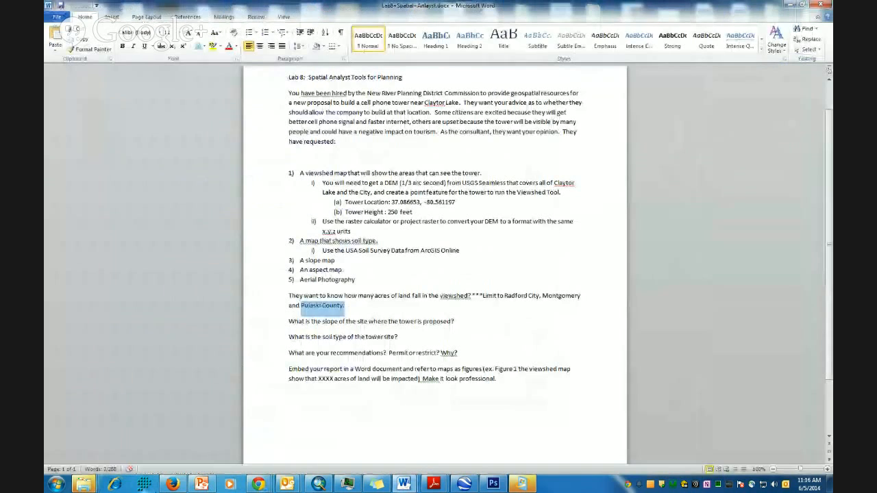
- Start a new blank map in ArcMap, answering the wind_colorado.mxd save prompt
left_click(319, 485)
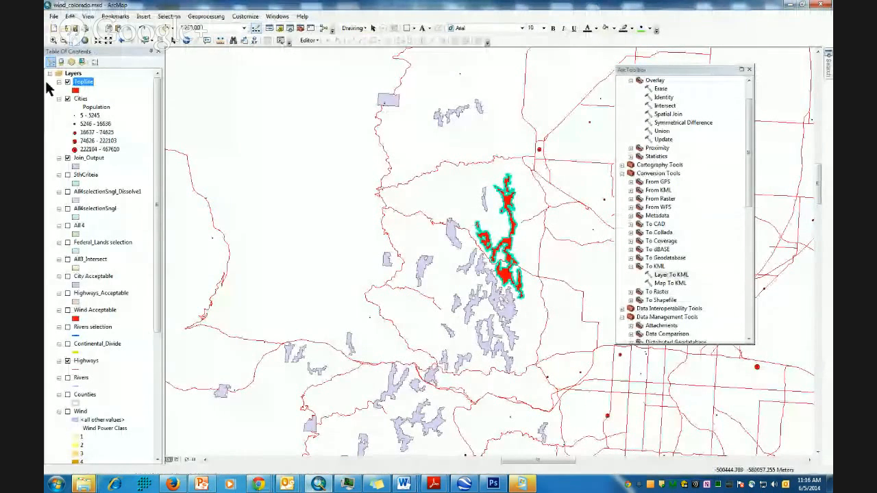
left_click(54, 16)
left_click(66, 29)
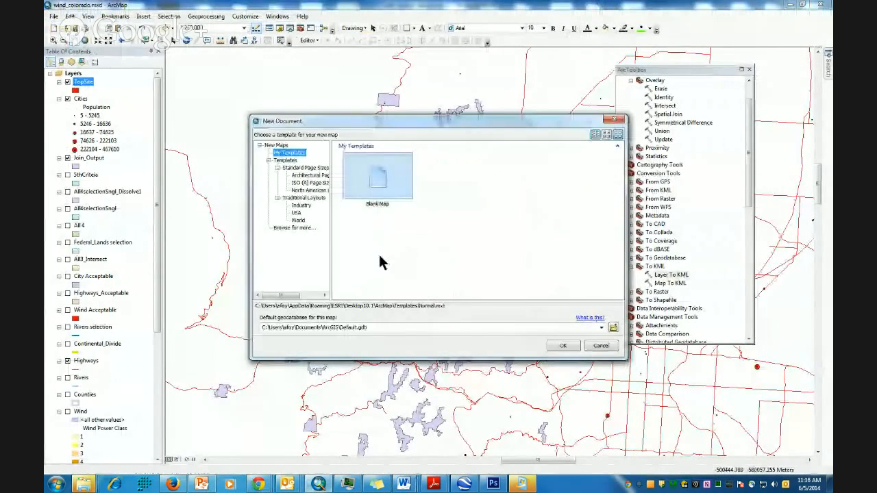
left_click(563, 345)
left_click(448, 264)
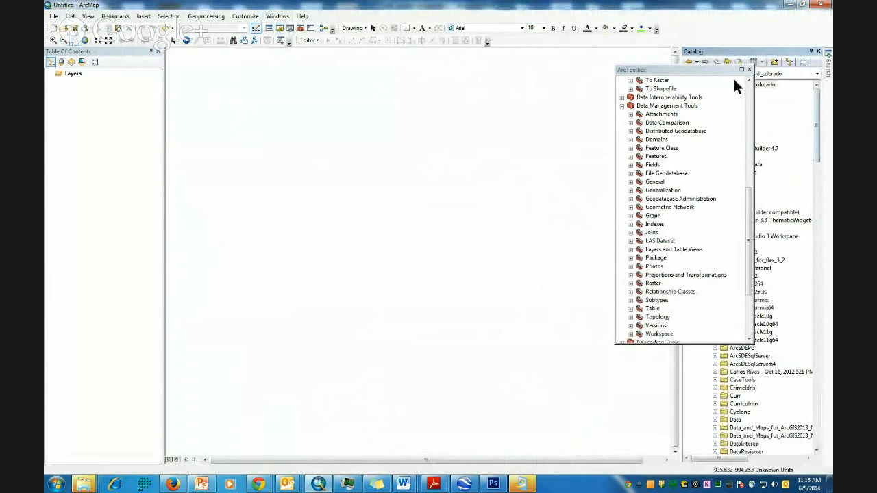
- Close ArcToolbox and refresh the Documents folder in the Catalog so Lab_8 appears
left_click(750, 70)
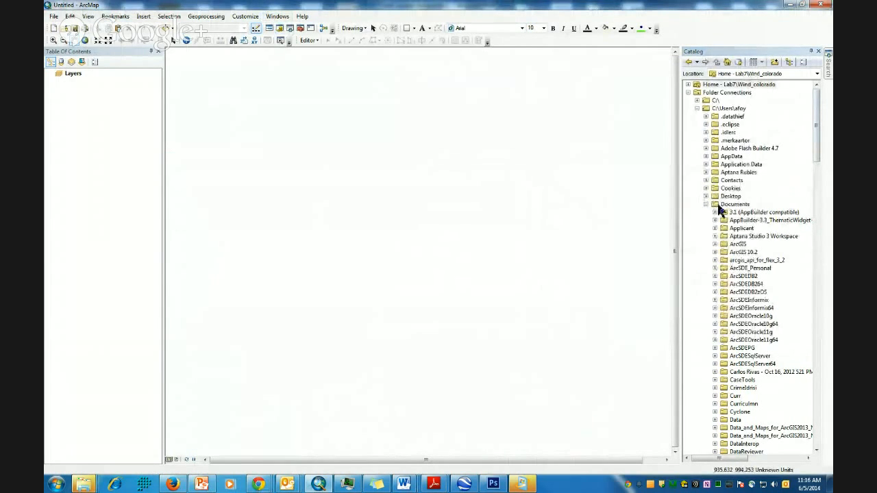
scroll(724, 366, "down", 6)
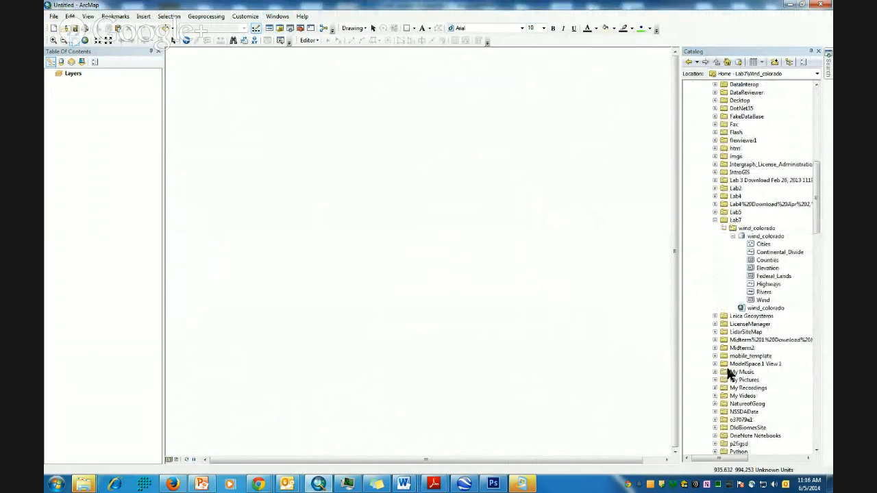
scroll(746, 176, "up", 12)
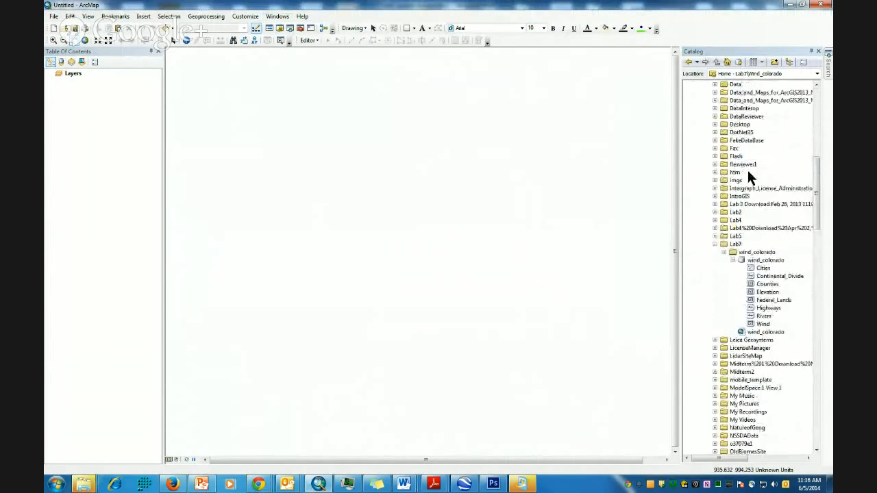
right_click(736, 132)
left_click(762, 178)
scroll(749, 187, "down", 14)
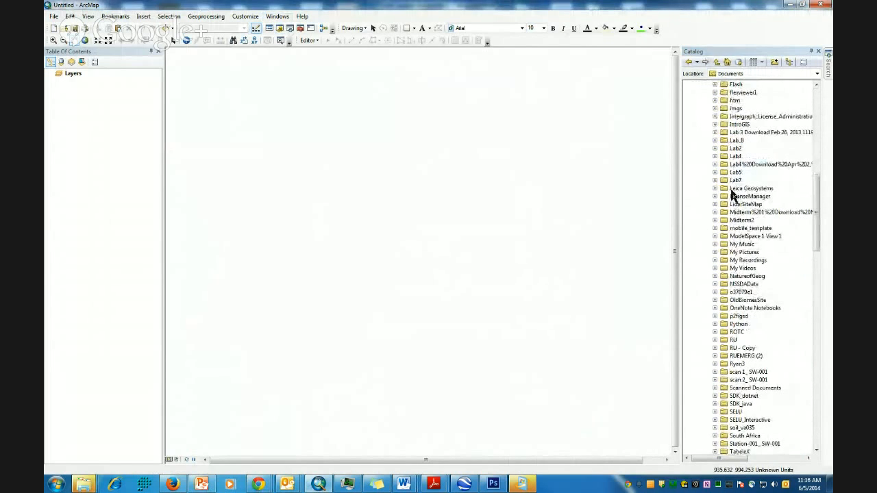
- Add the CENSUS shapefile from Lab_8 to the map and frame the Virginia area
left_click(715, 140)
mouse_move(748, 148)
left_mouse_down()
mouse_move(525, 204)
mouse_move(284, 211)
left_mouse_up()
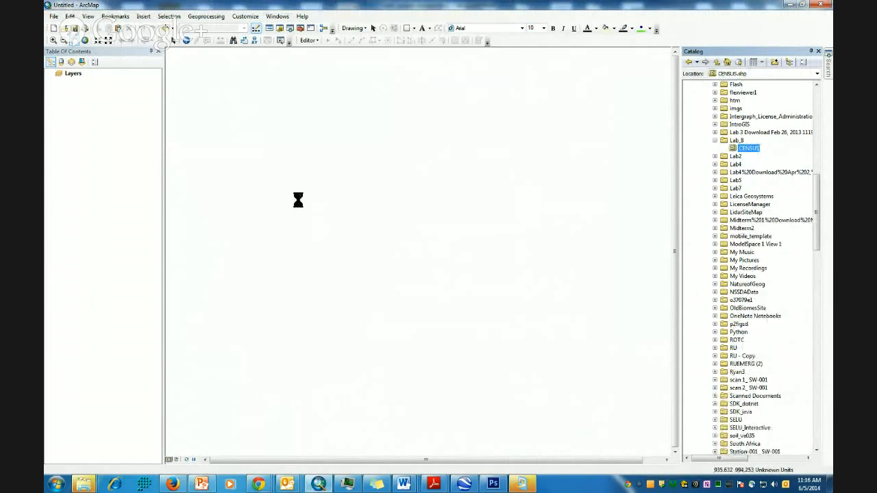
left_click(54, 40)
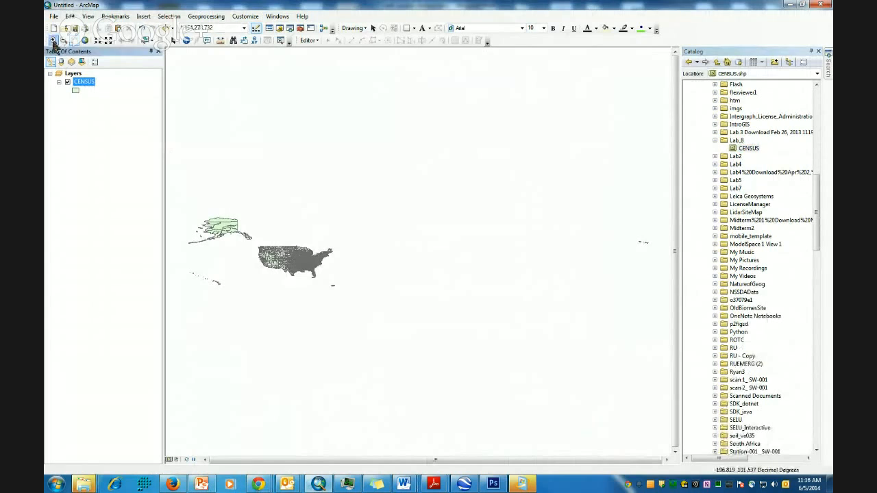
left_click(352, 274)
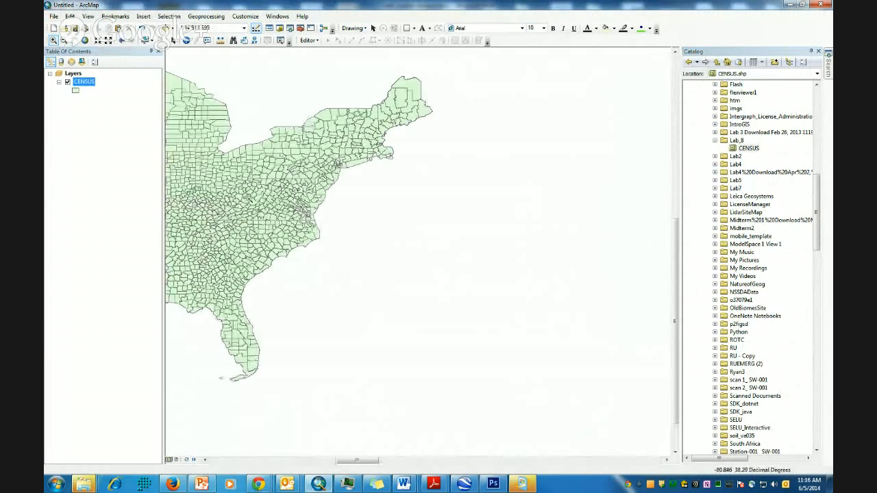
left_click_drag(214, 186, 413, 236)
left_click(75, 42)
left_click_drag(451, 264, 426, 263)
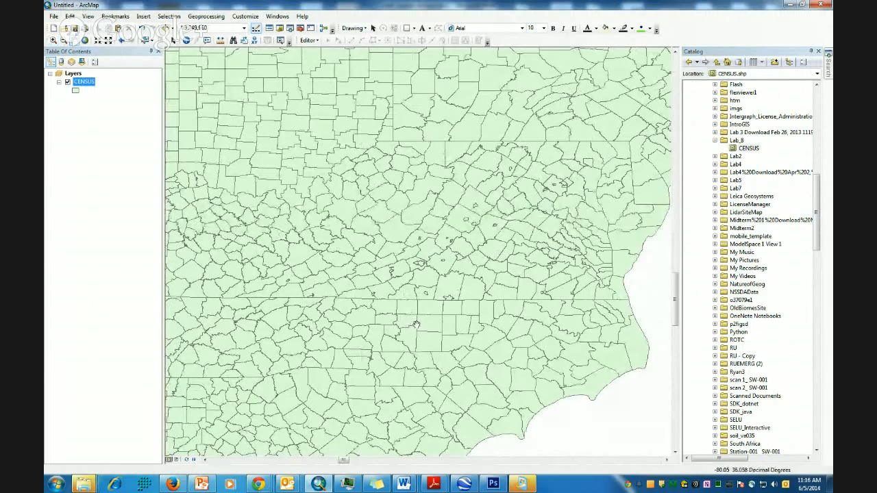
- Label the CENSUS counties by the County field, showing names like Montgomery, Pulaski and Radford
right_click(81, 81)
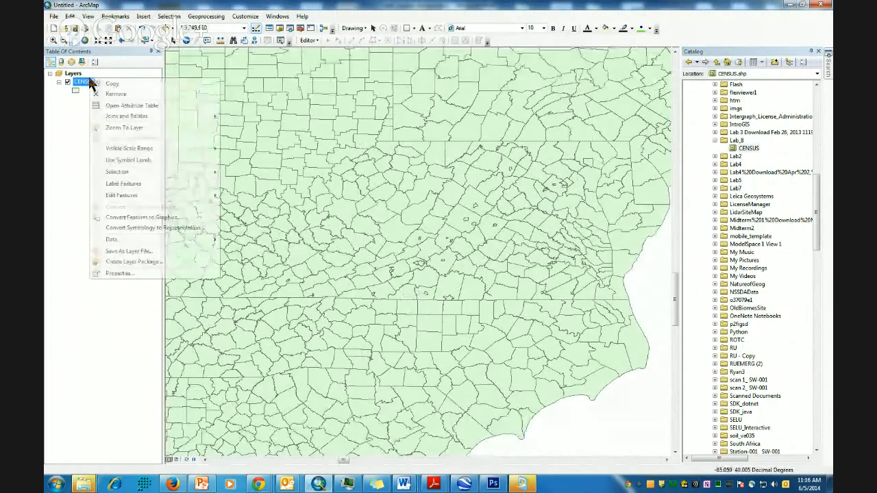
left_click(137, 186)
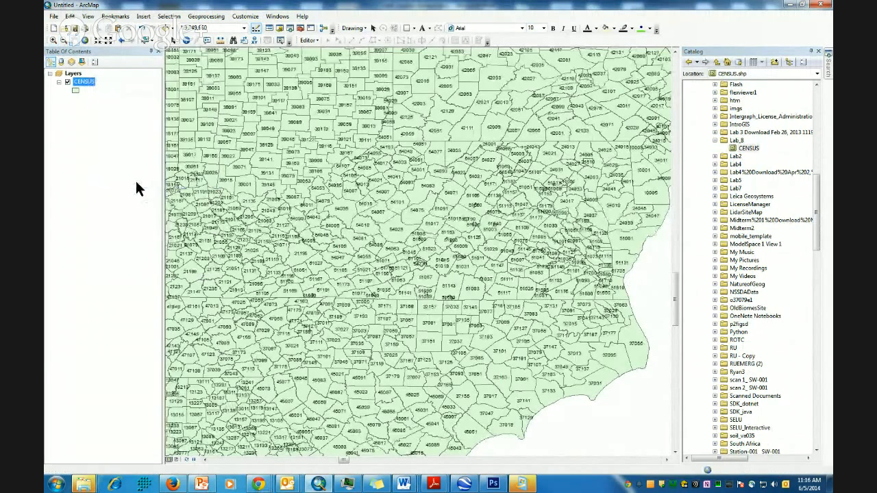
right_click(80, 80)
left_click(129, 275)
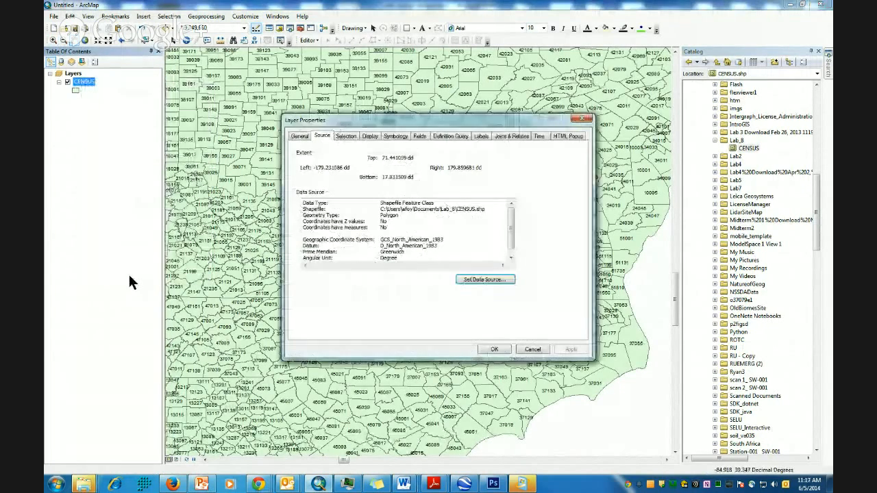
left_click(481, 135)
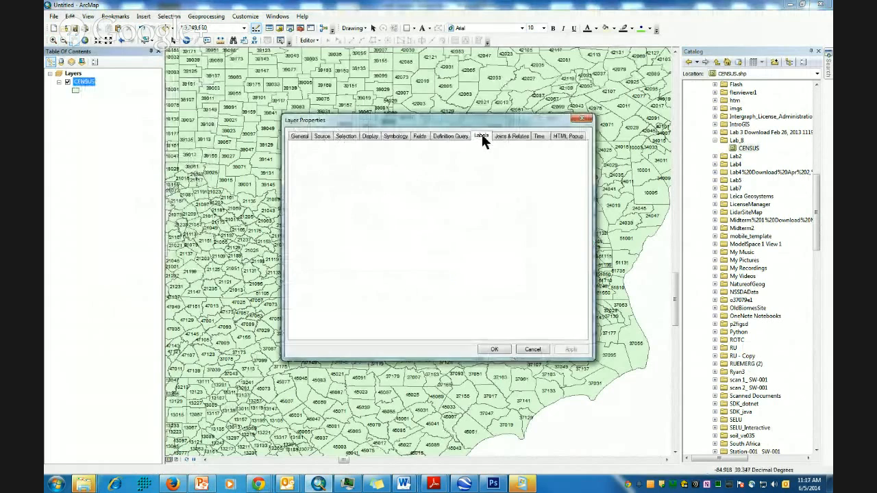
left_click(476, 212)
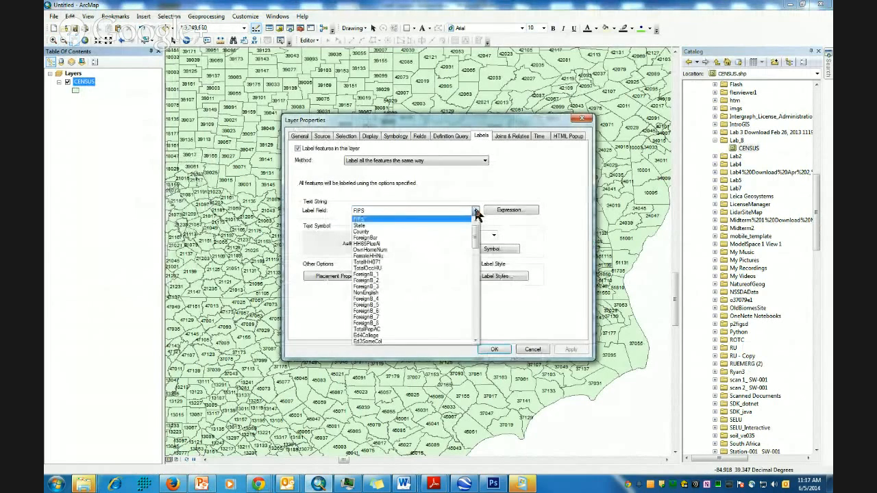
left_click(380, 234)
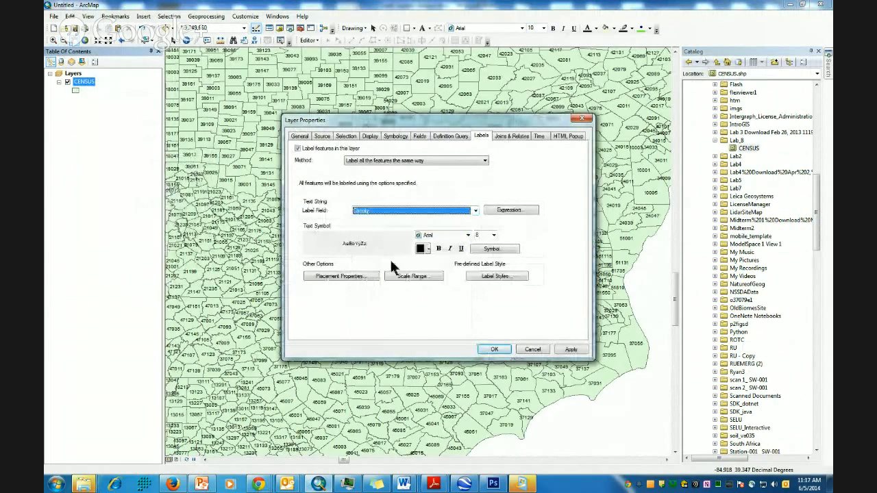
left_click(495, 350)
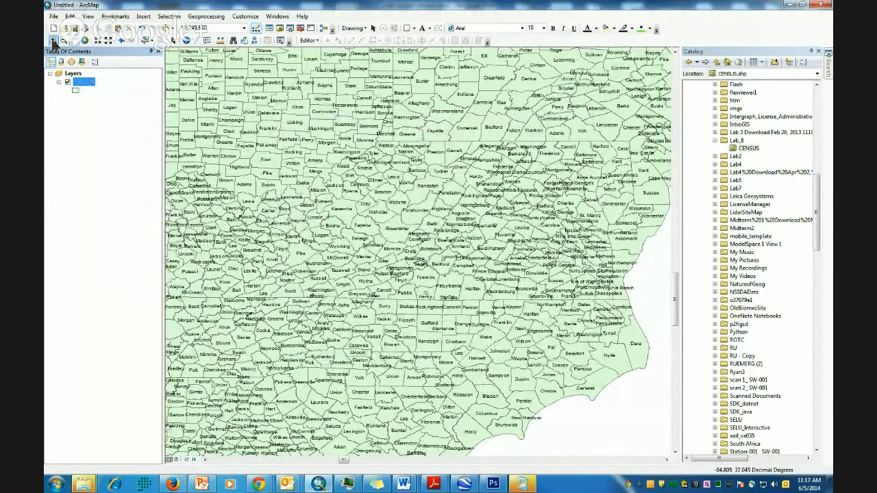
left_click(54, 41)
left_click_drag(364, 258, 431, 287)
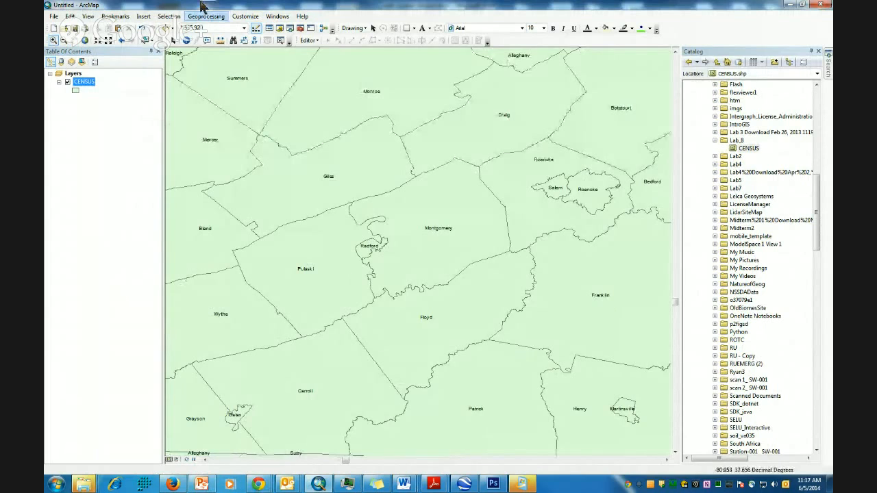
- Select Pulaski, Radford and Montgomery counties and create a layer from the selected features
left_click(143, 40)
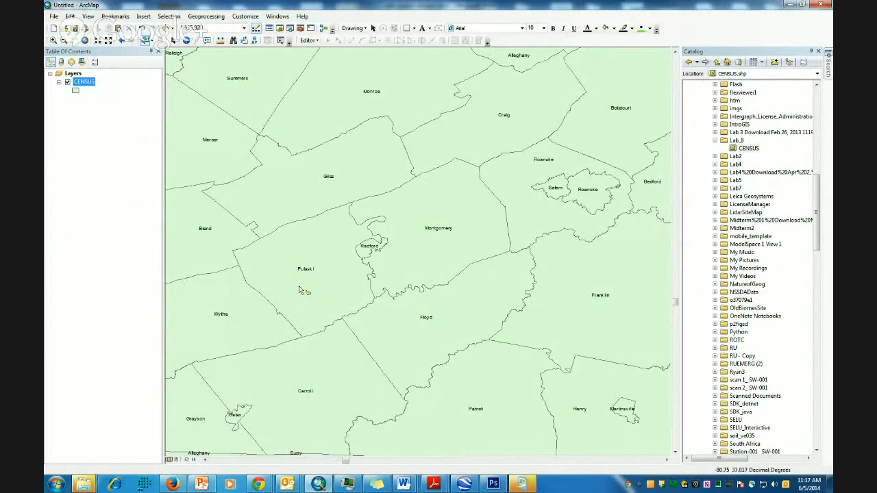
left_click(299, 290)
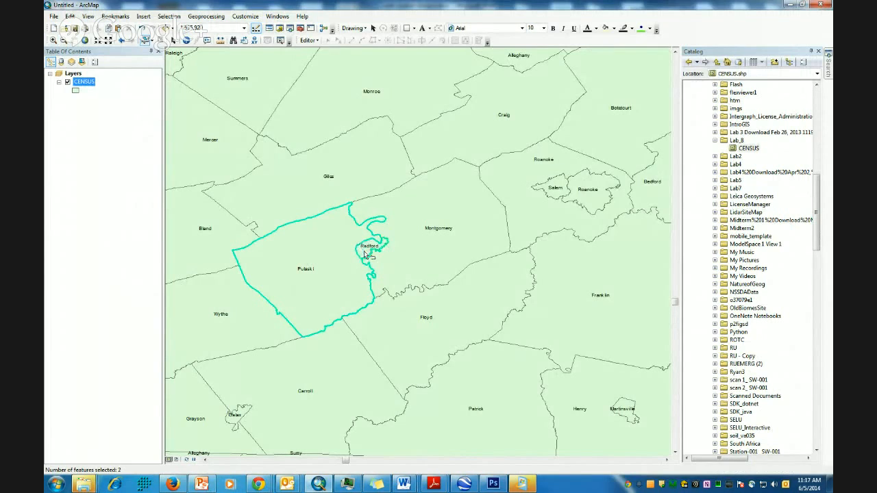
left_click(450, 257, "shift")
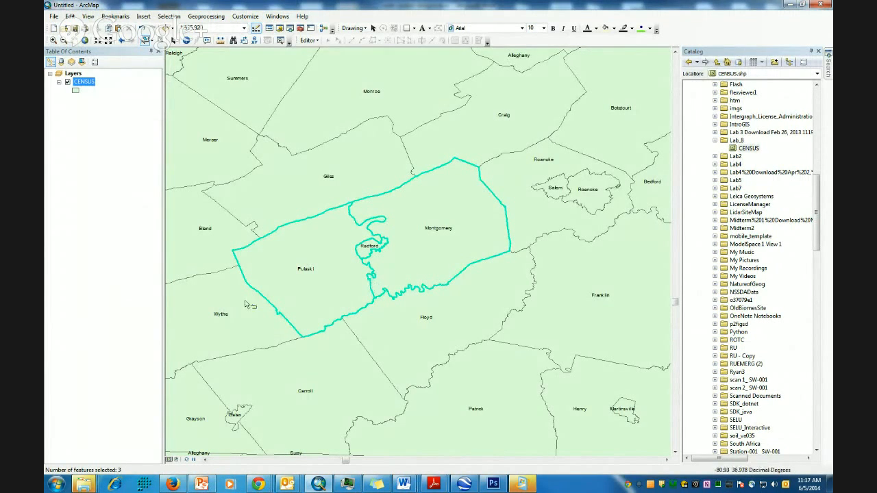
right_click(85, 85)
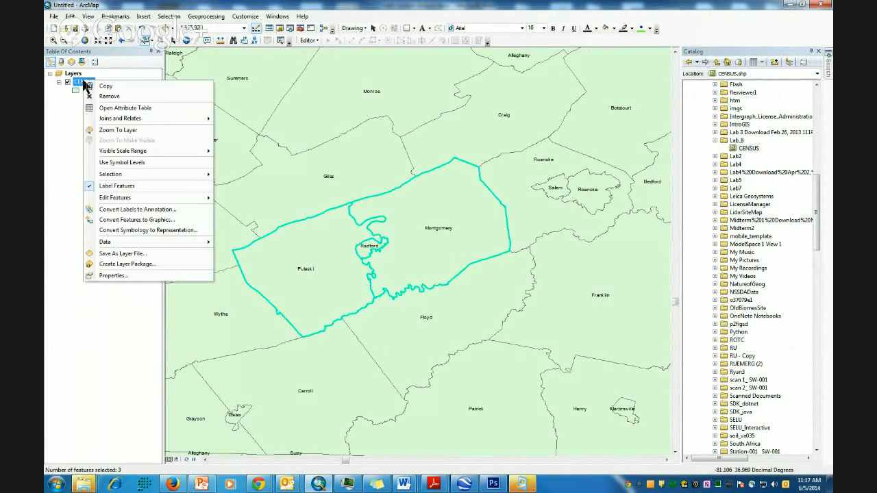
mouse_move(203, 174)
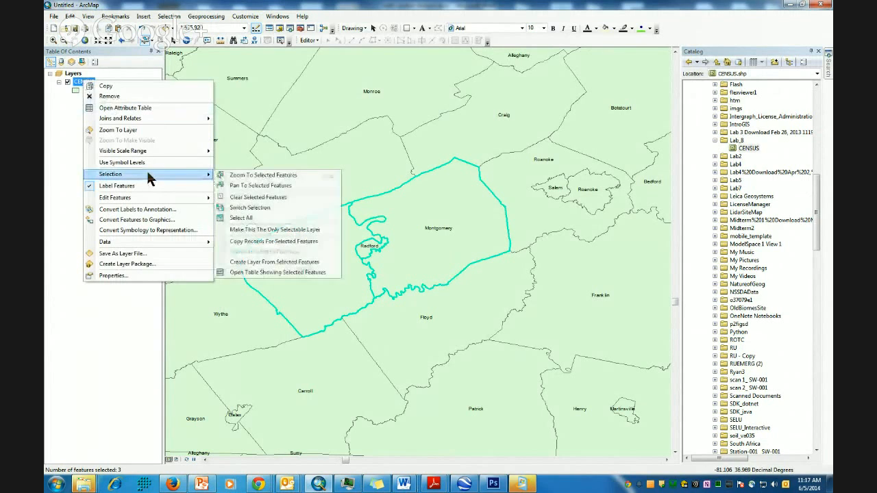
left_click(287, 265)
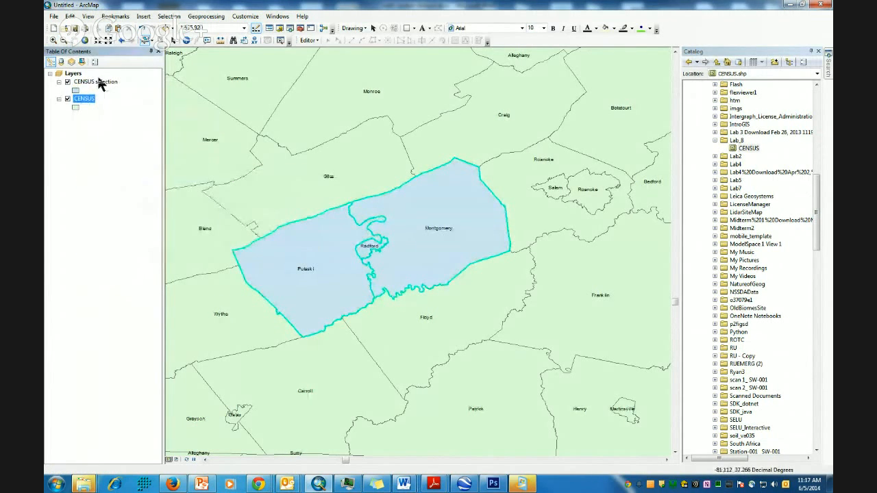
- Remove the original CENSUS layer and center the three-county selection layer on the map
right_click(83, 99)
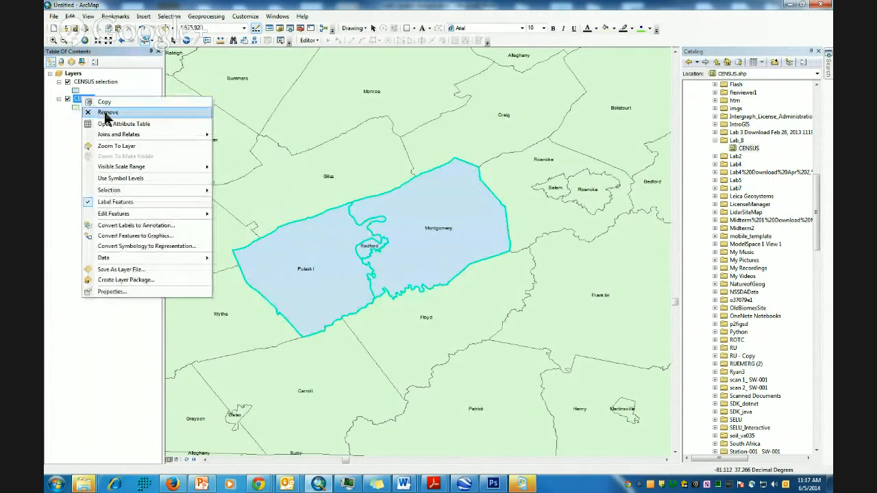
left_click(106, 113)
left_click(75, 41)
left_click_drag(388, 239, 447, 214)
left_click_drag(443, 321, 439, 331)
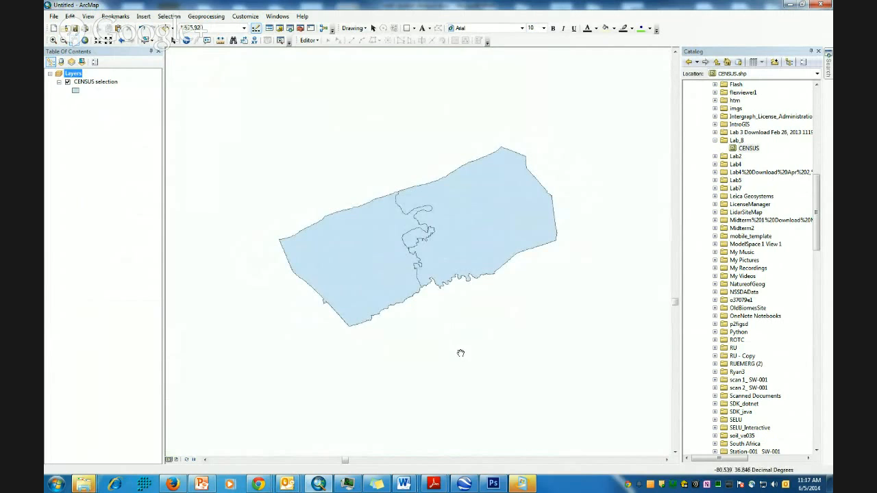
left_click(54, 17)
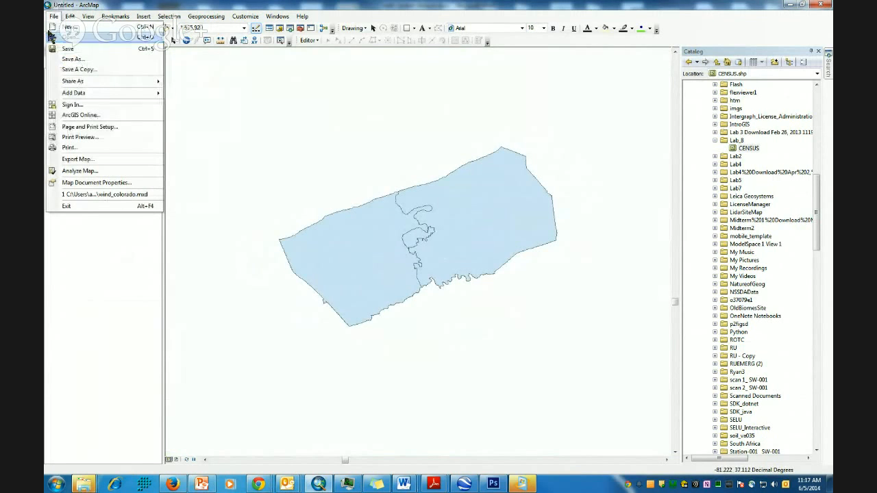
- Search ArcGIS Online for 'national geographic' and add the National Geographic World Map basemap
left_click(81, 115)
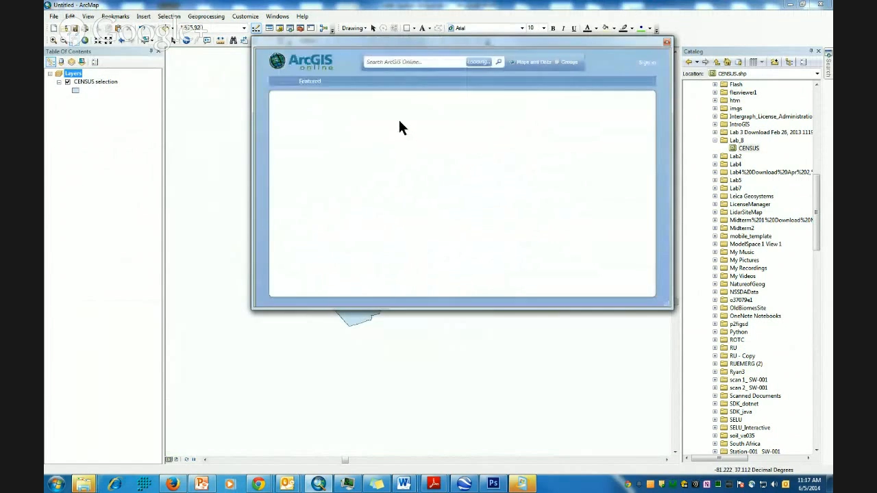
left_click(425, 60)
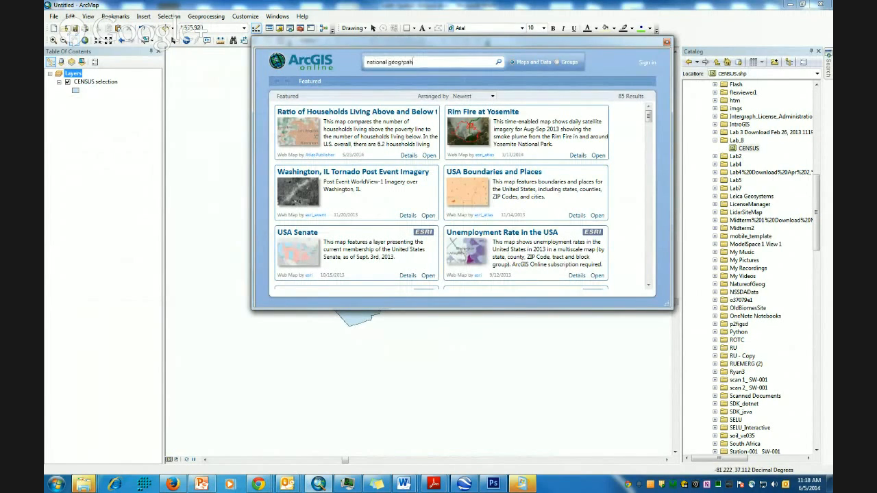
key("Return")
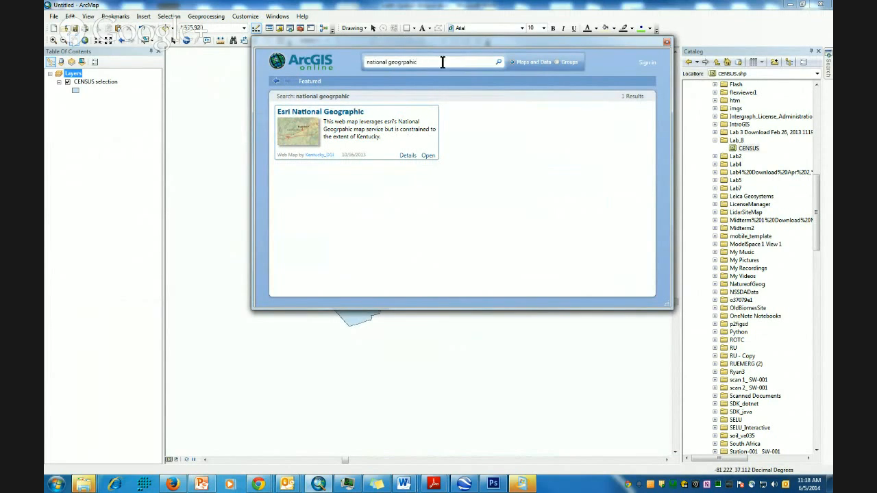
left_click_drag(395, 62, 509, 64)
type("ographic")
key("Return")
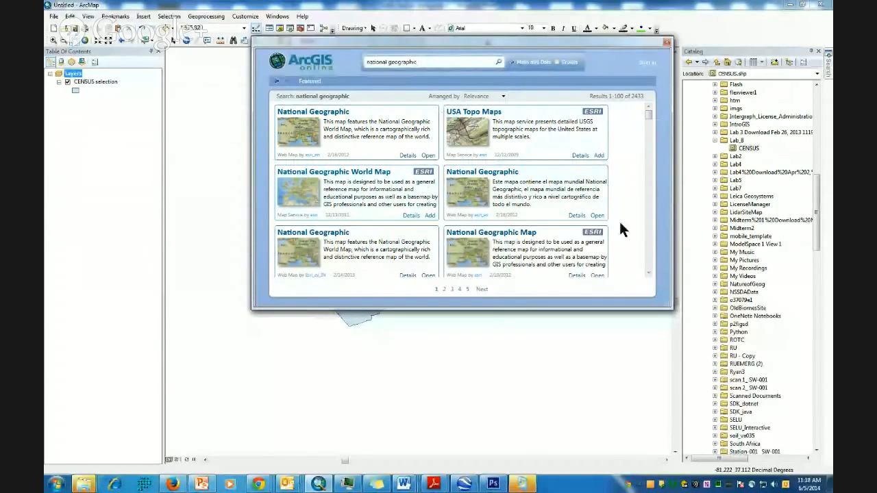
left_click(431, 216)
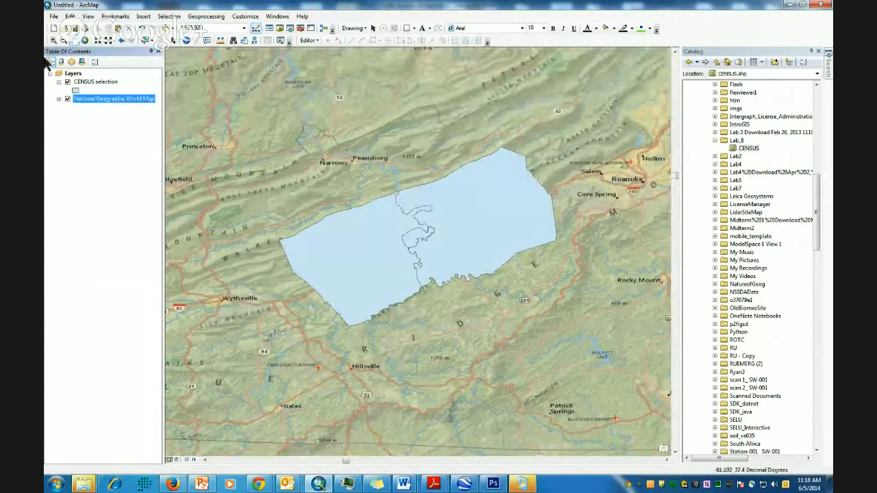
- Change the CENSUS selection symbol to a hollow fill with a thicker outline
left_click(76, 90)
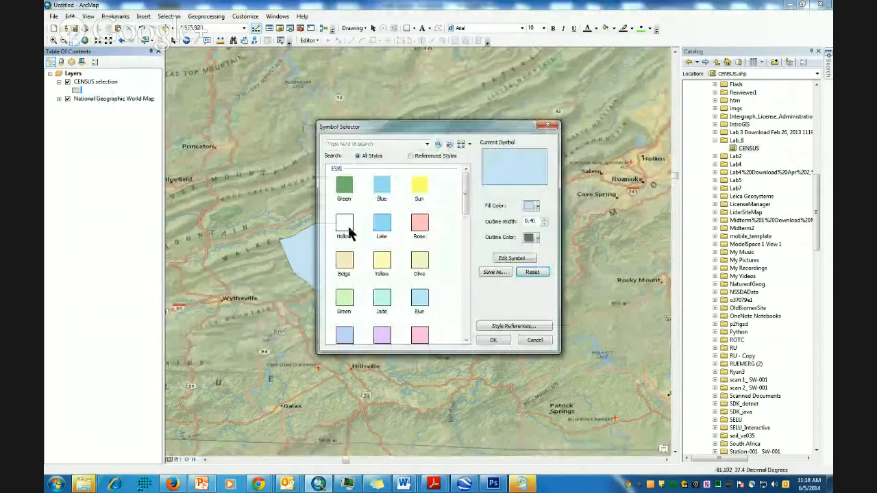
left_click(346, 228)
left_click(545, 218)
left_click(545, 218)
left_click(492, 340)
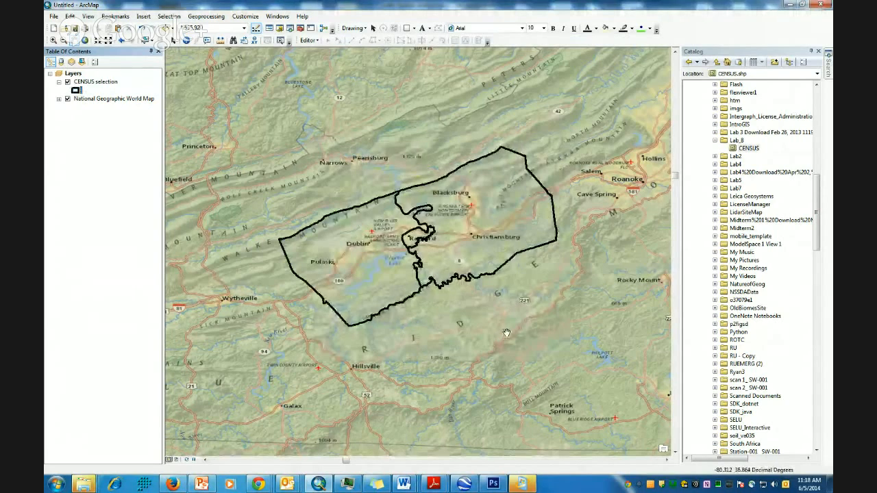
- Zoom in and pan to centre the map on the three counties
left_click(54, 41)
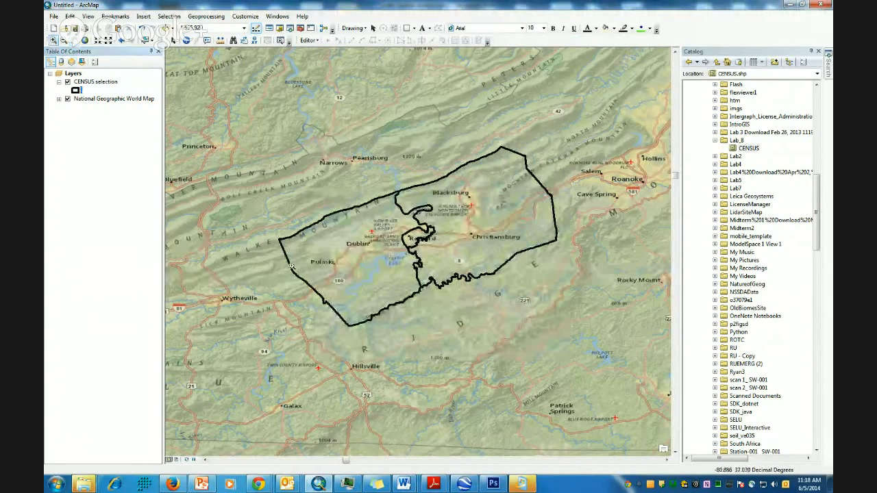
left_click_drag(422, 312, 450, 334)
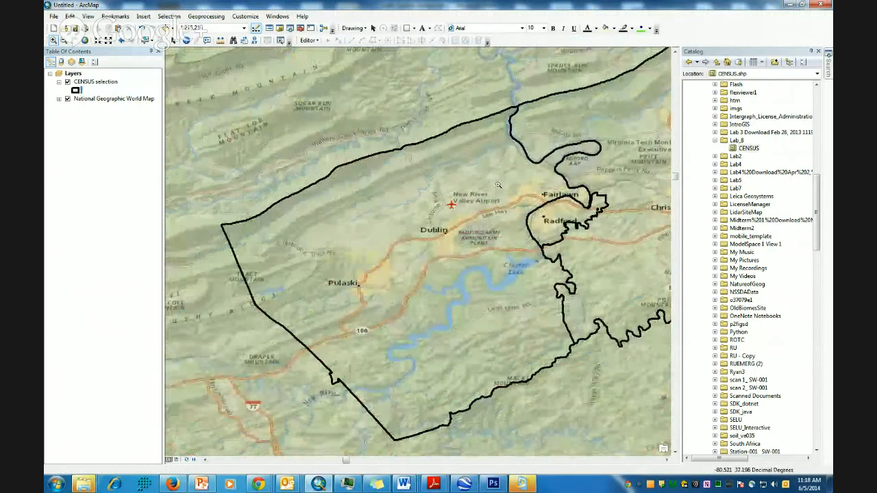
left_click(74, 40)
left_click_drag(630, 242, 523, 247)
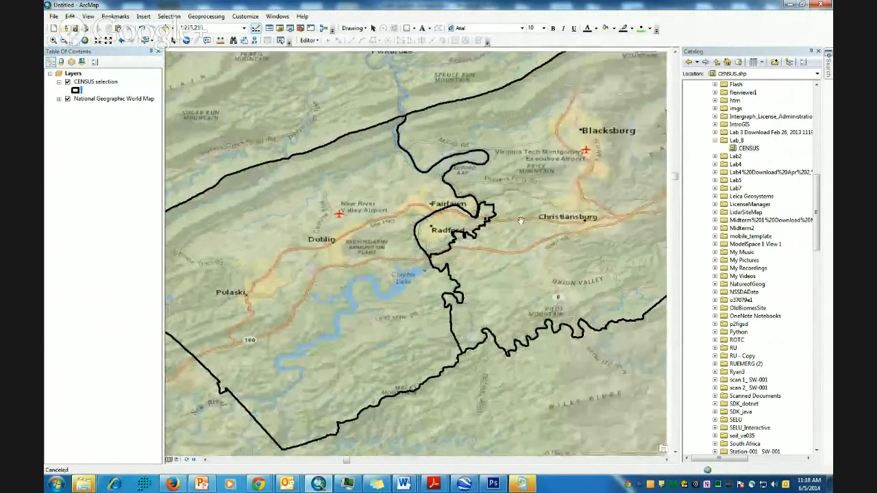
left_click_drag(521, 183, 504, 203)
scroll(503, 204, "up", 1)
scroll(502, 204, "down", 1)
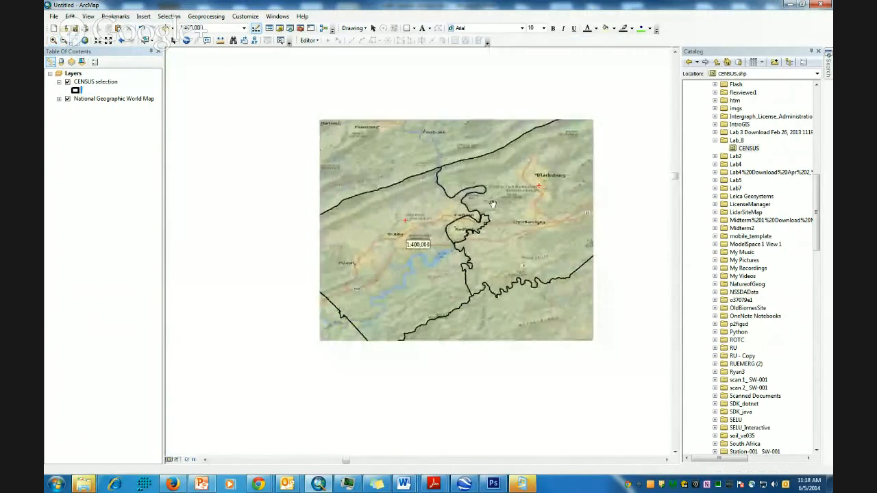
scroll(491, 201, "down", 1)
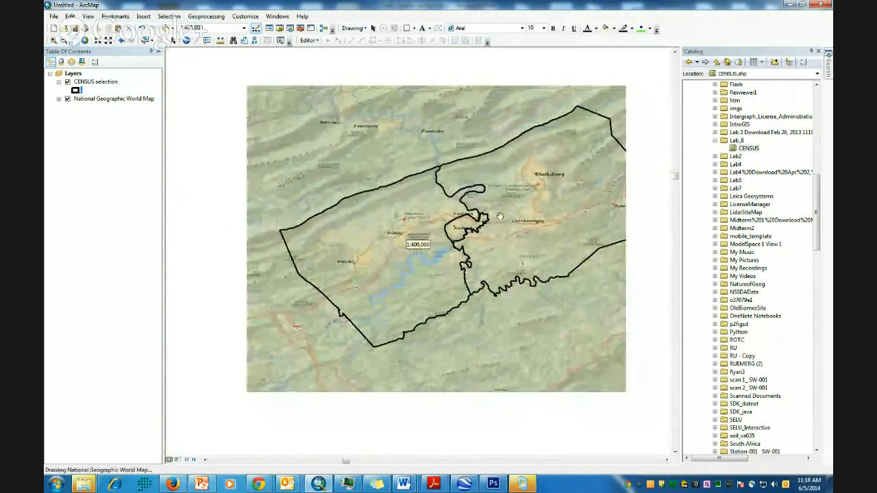
left_click_drag(511, 212, 488, 211)
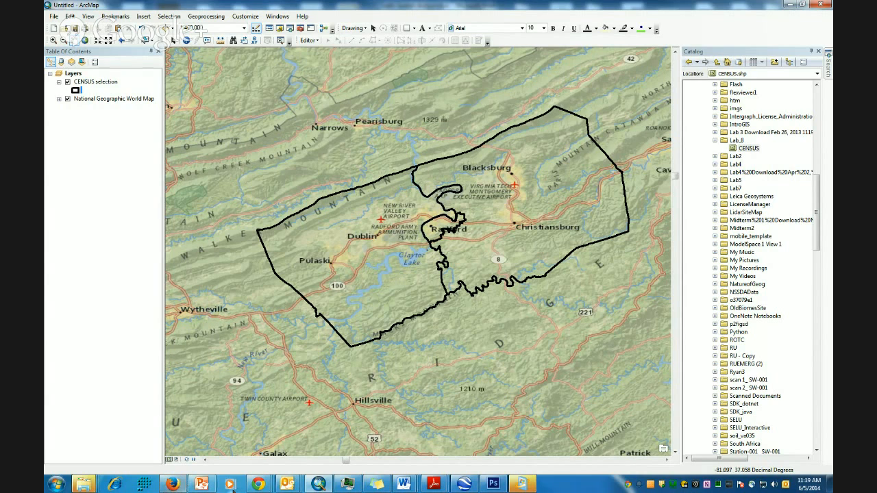
mouse_move(263, 488)
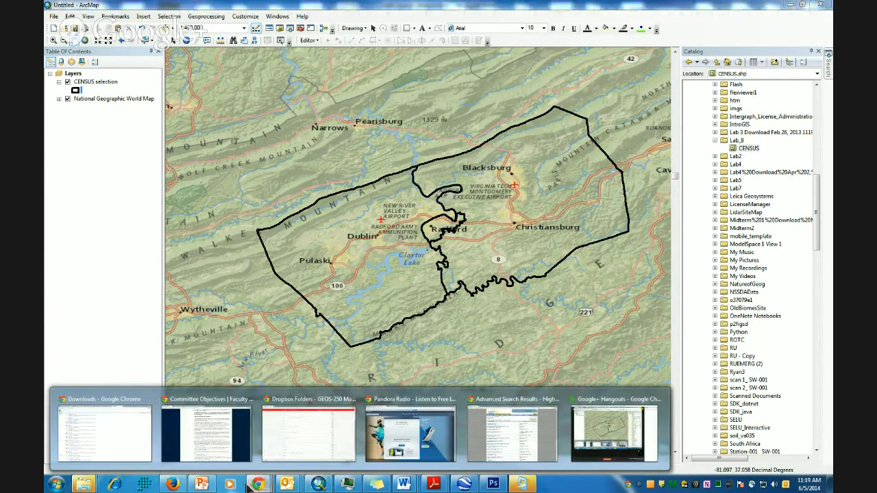
- Web-search 'usgs seamless' in a new tab and open The National Map Viewer from the results
left_click(288, 431)
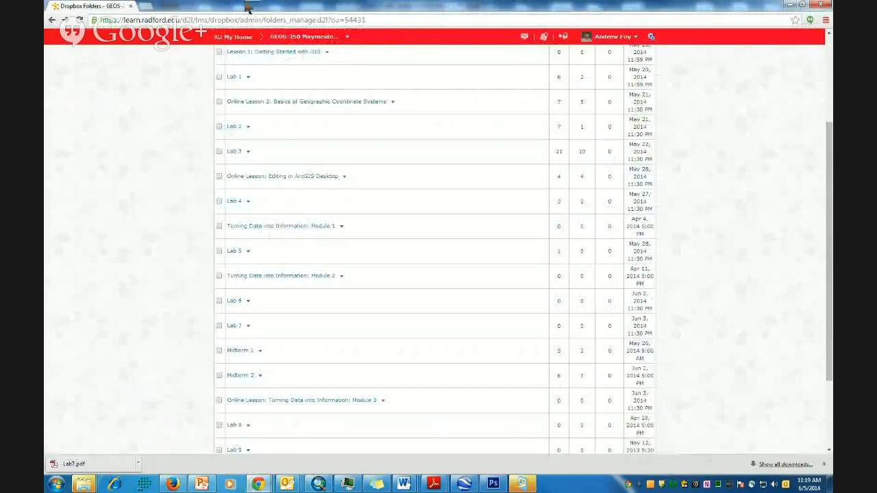
left_click(147, 7)
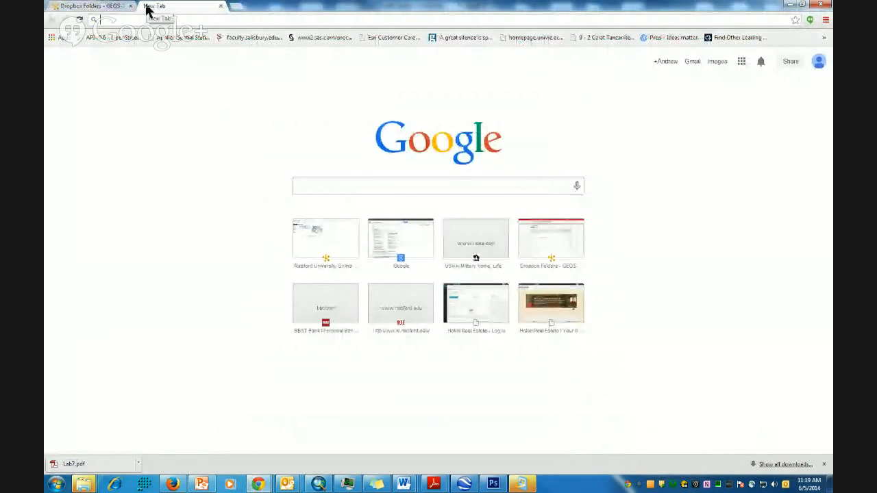
type("usgs sea")
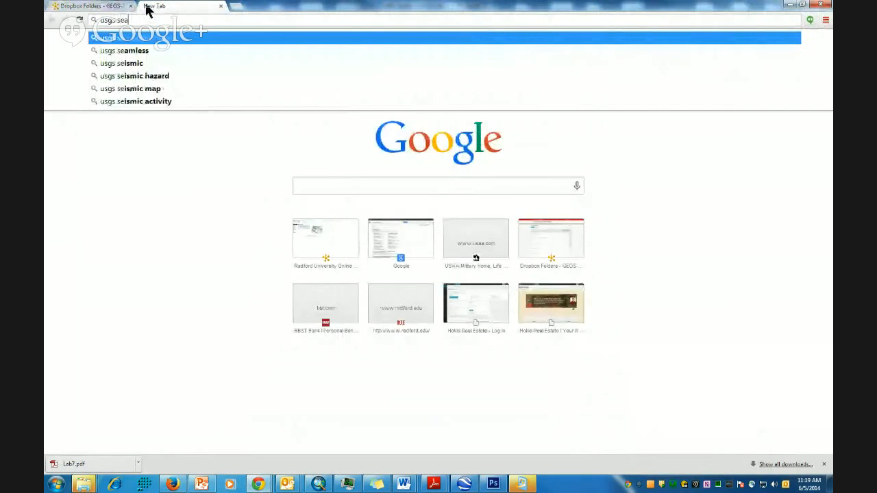
type("mless")
key("Return")
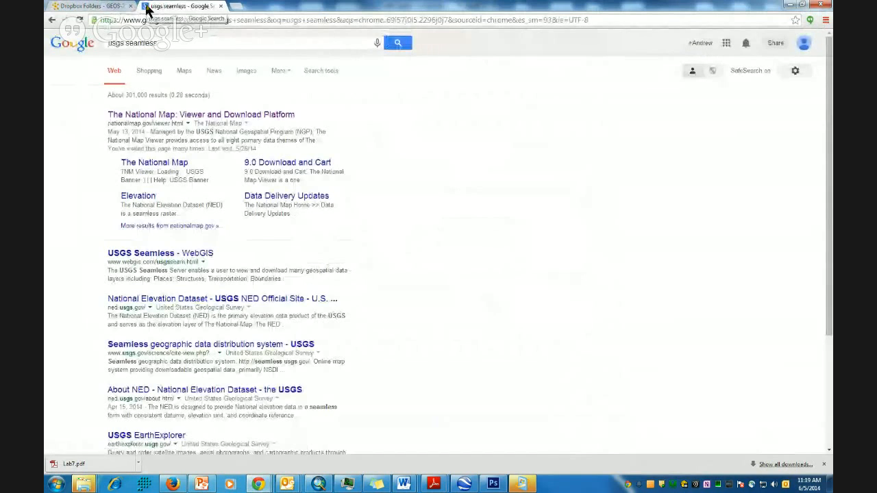
left_click(193, 115)
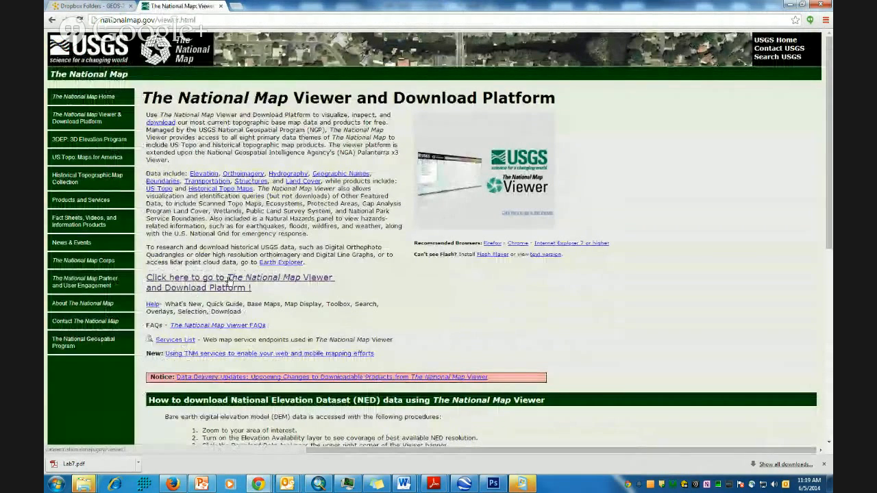
left_click(230, 287)
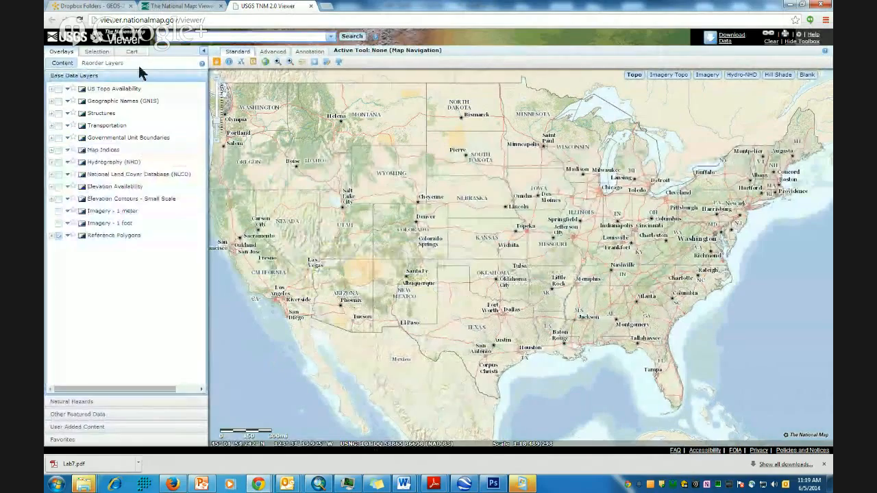
- Zoom and pan to the Radford–Christiansburg area of Virginia, then open the Download Data options
left_click(278, 63)
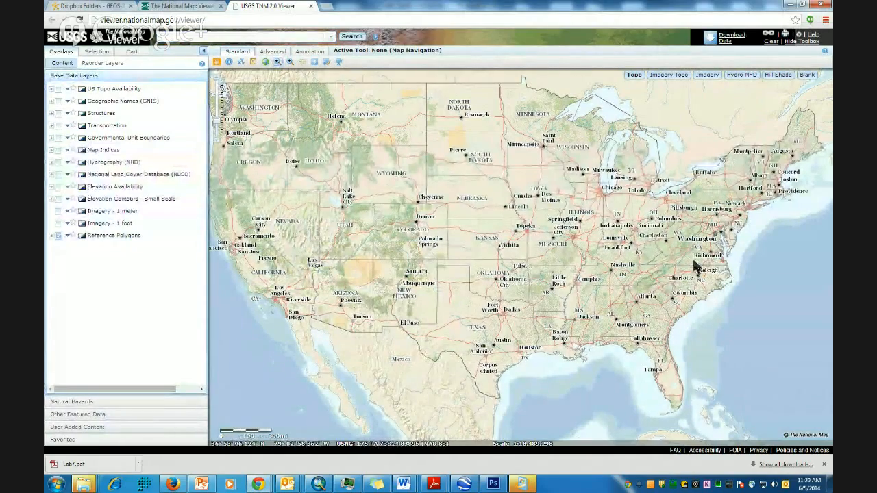
left_click(682, 267)
left_click(677, 259)
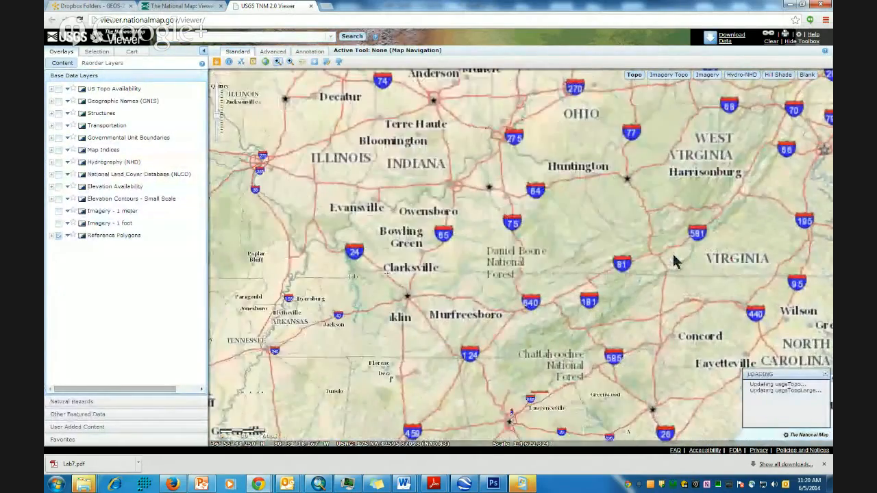
left_click(658, 256)
left_click(655, 251)
left_click_drag(655, 209, 552, 287)
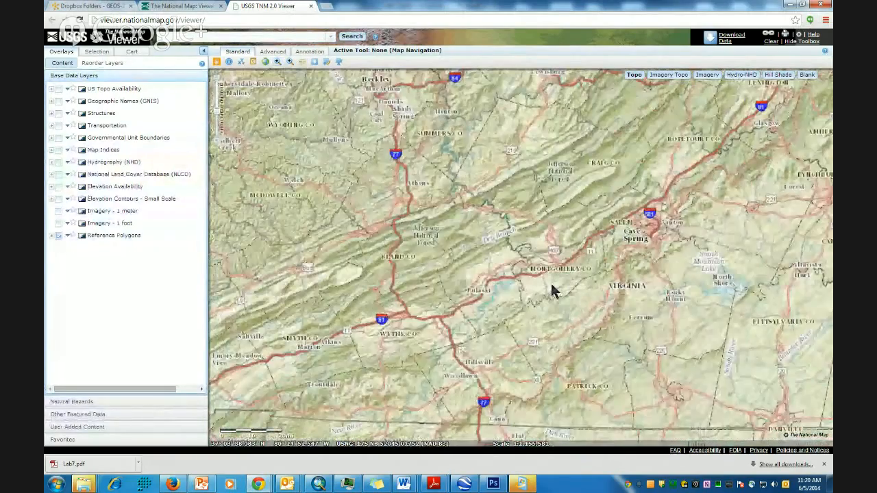
left_click(555, 289)
left_click(554, 289)
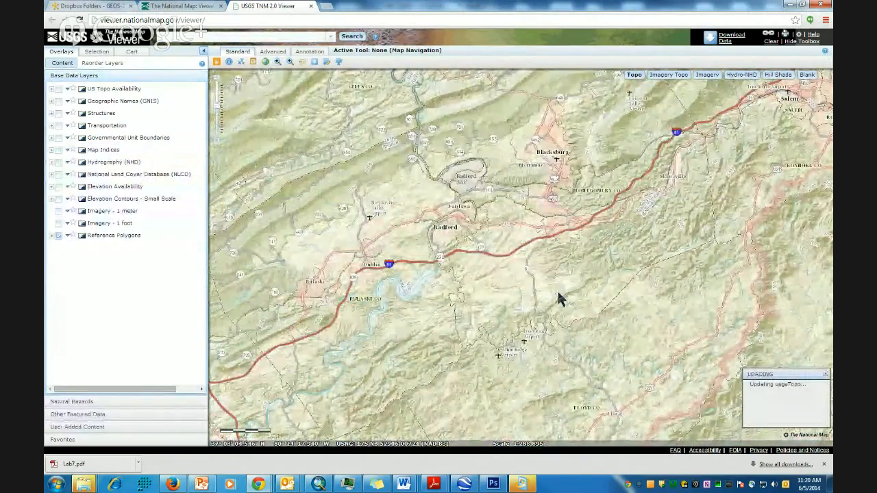
scroll(557, 297, "down", 1)
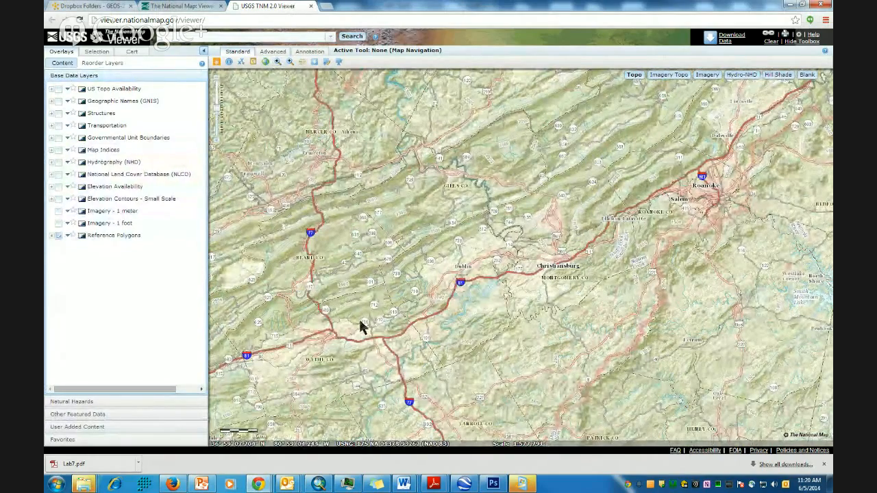
left_click(314, 63)
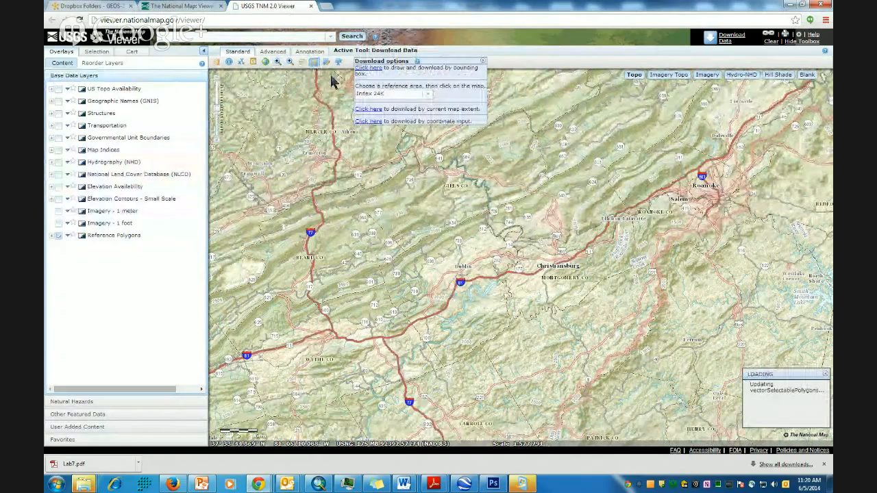
- Draw a download bounding box around the Christiansburg–Radford area
left_click(368, 69)
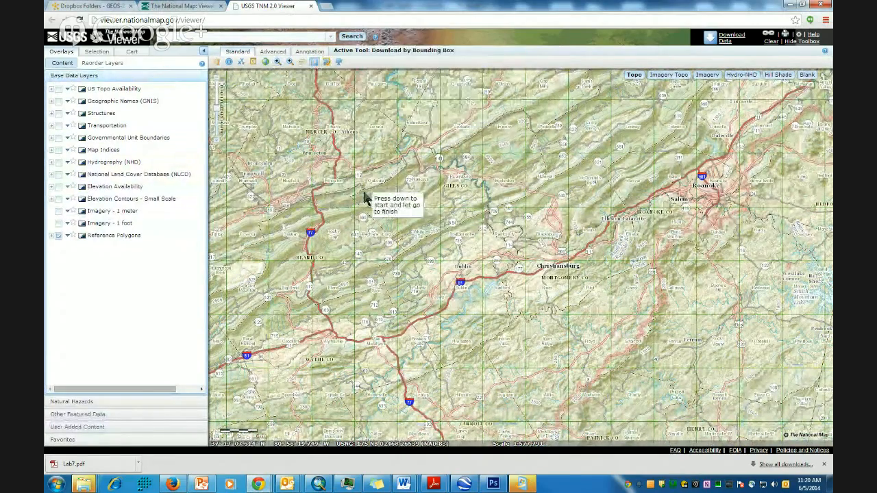
mouse_move(355, 155)
left_mouse_down()
mouse_move(475, 268)
mouse_move(586, 347)
mouse_move(689, 345)
mouse_move(679, 381)
mouse_move(650, 364)
mouse_move(652, 378)
left_mouse_up()
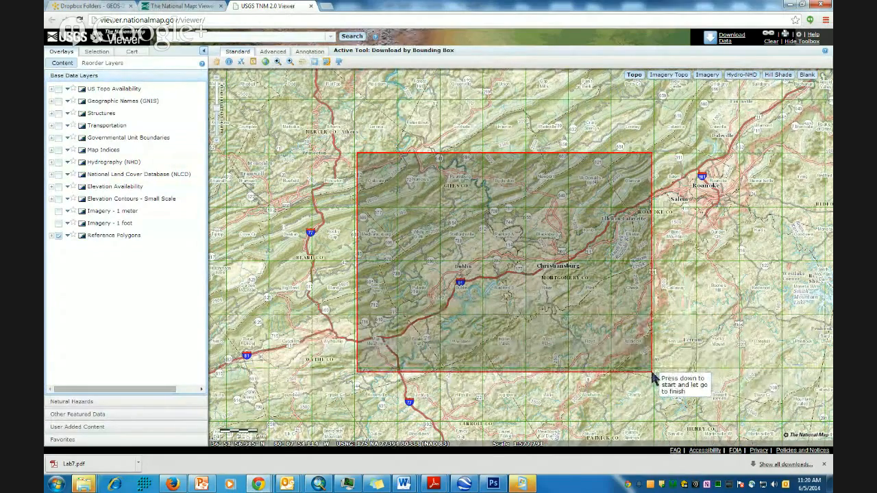
left_click_drag(652, 377, 651, 376)
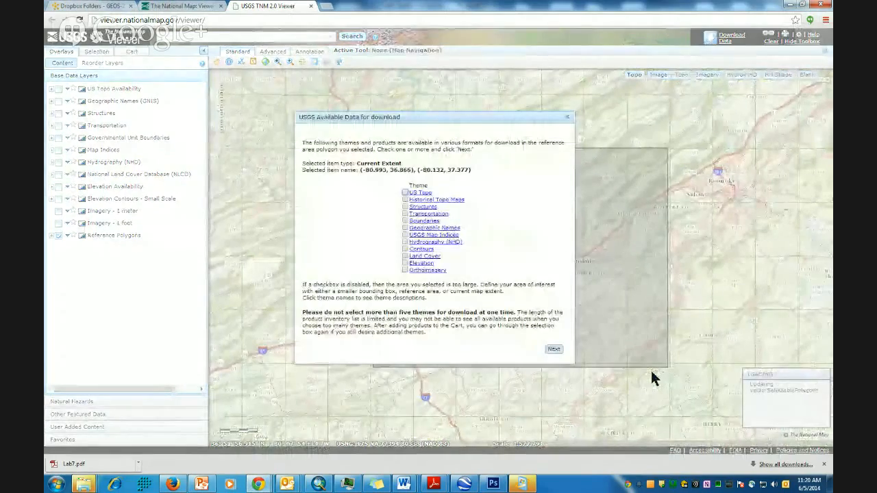
- Choose the Elevation theme and add the NED n38w081 1/3 arc-second ArcGrid product to the cart
left_click(405, 263)
left_click(553, 348)
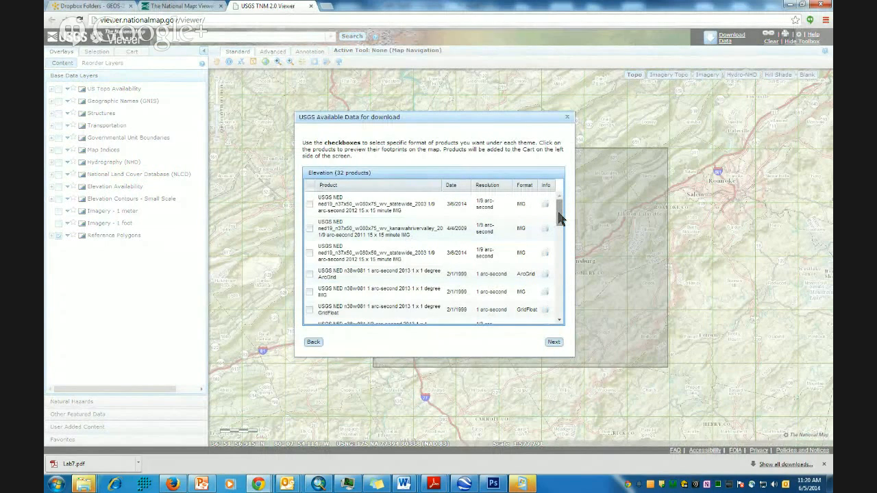
left_click_drag(558, 212, 566, 223)
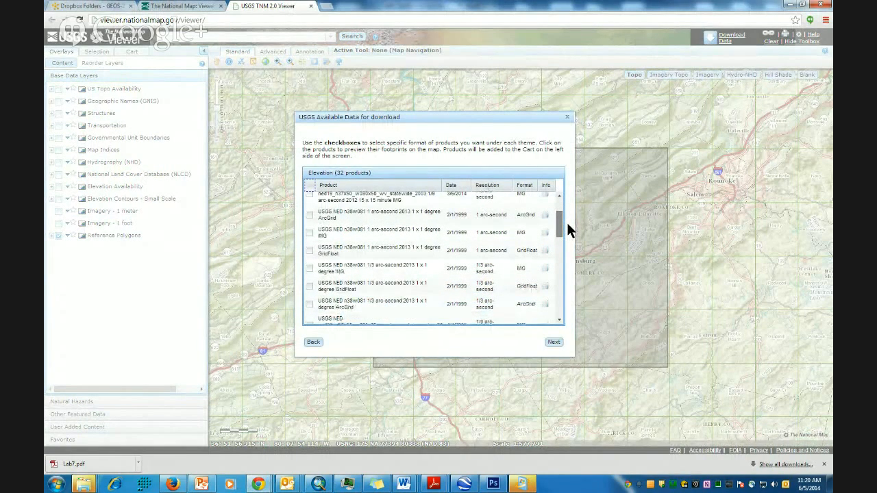
scroll(567, 222, "down", 2)
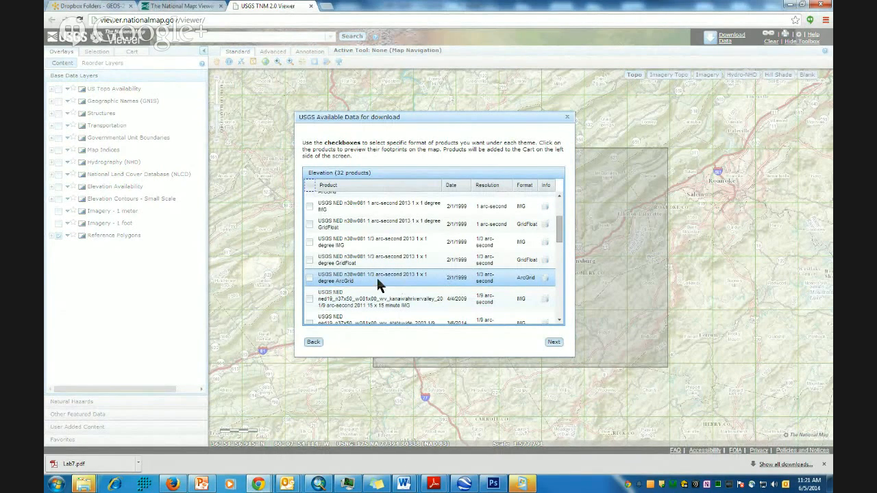
left_click(308, 276)
left_click(554, 341)
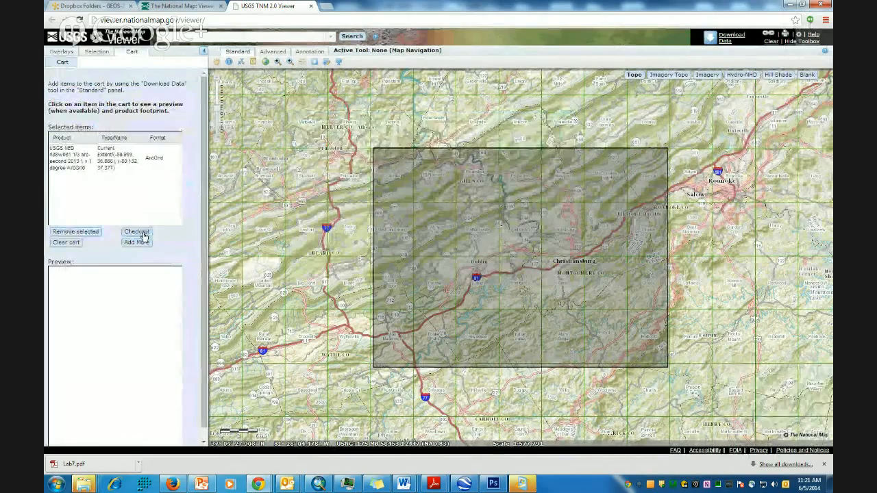
- Check out the cart, enter and confirm the e-mail address, place the order, and acknowledge the confirmation
left_click(139, 232)
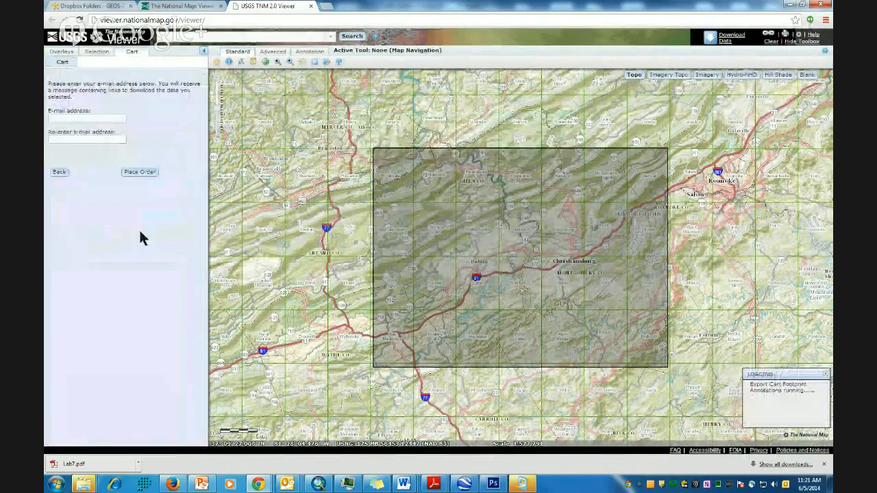
left_click(95, 119)
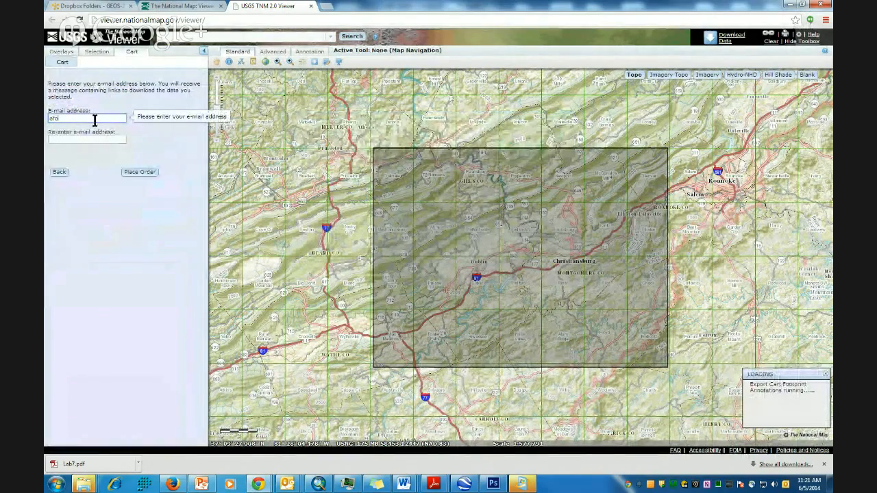
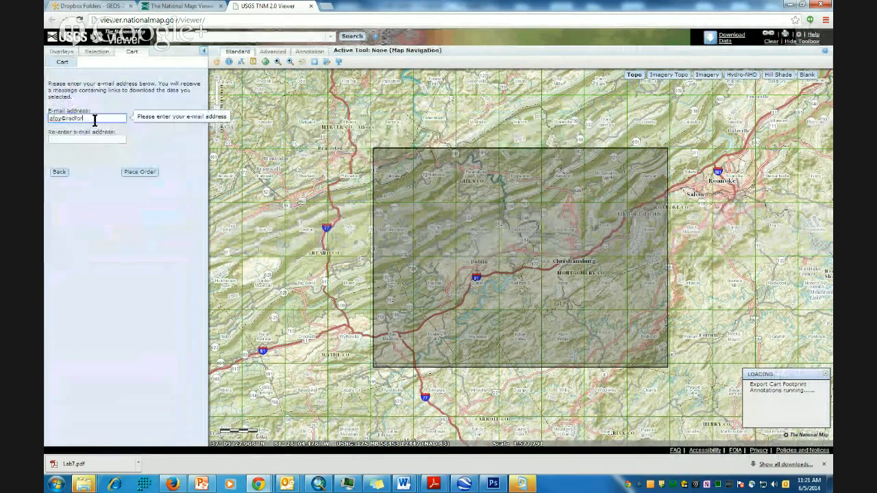
key("Tab")
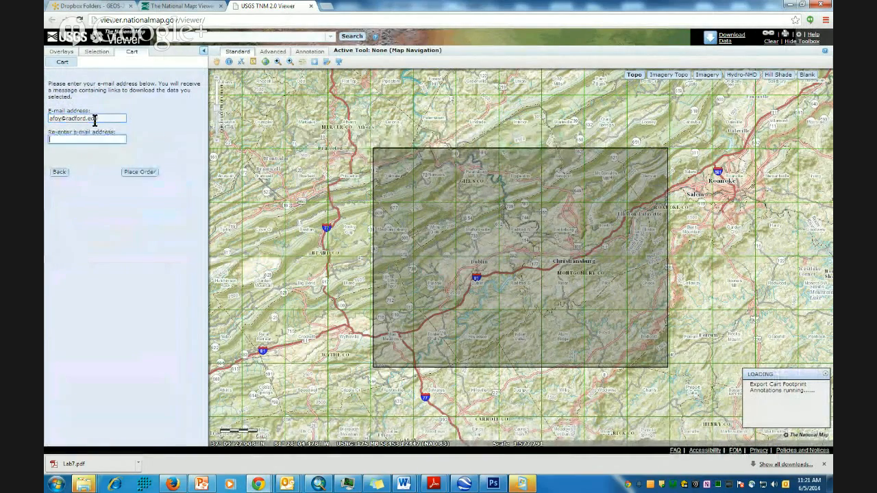
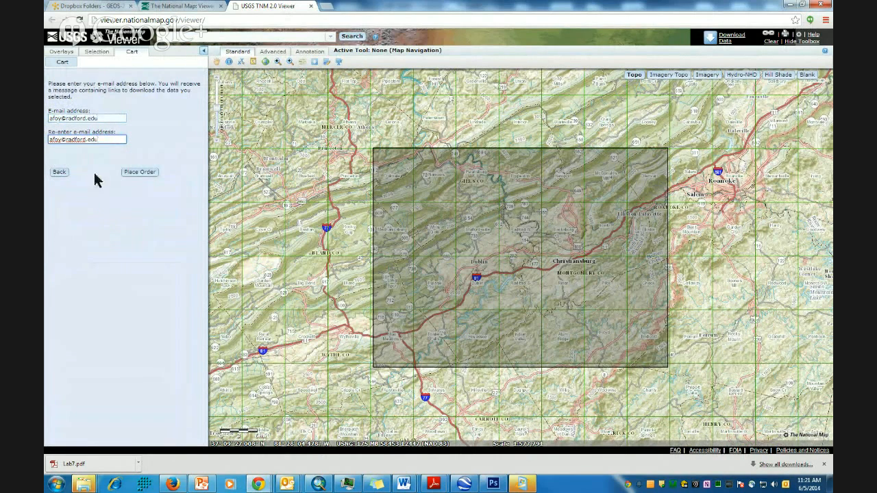
left_click(141, 173)
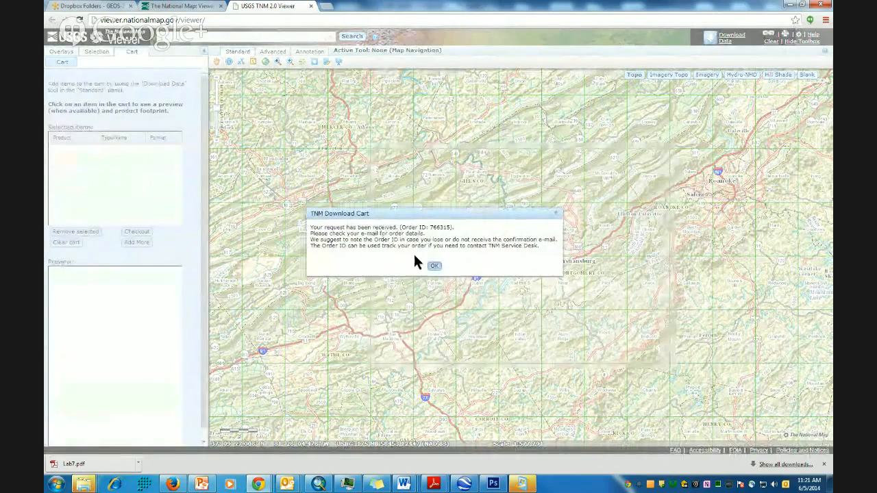
left_click(434, 266)
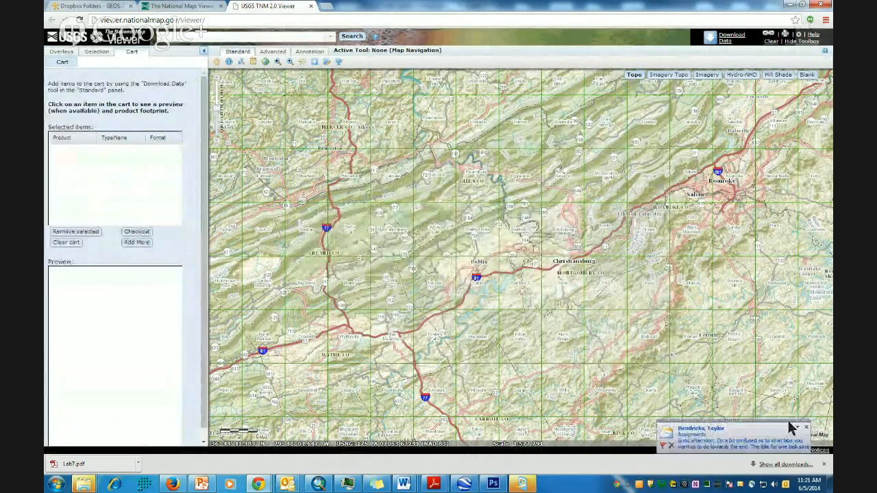
left_click(806, 427)
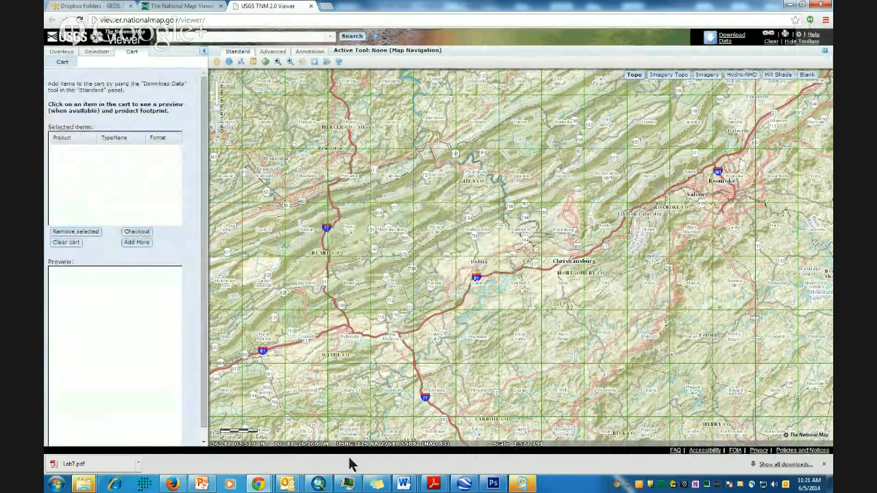
mouse_move(277, 483)
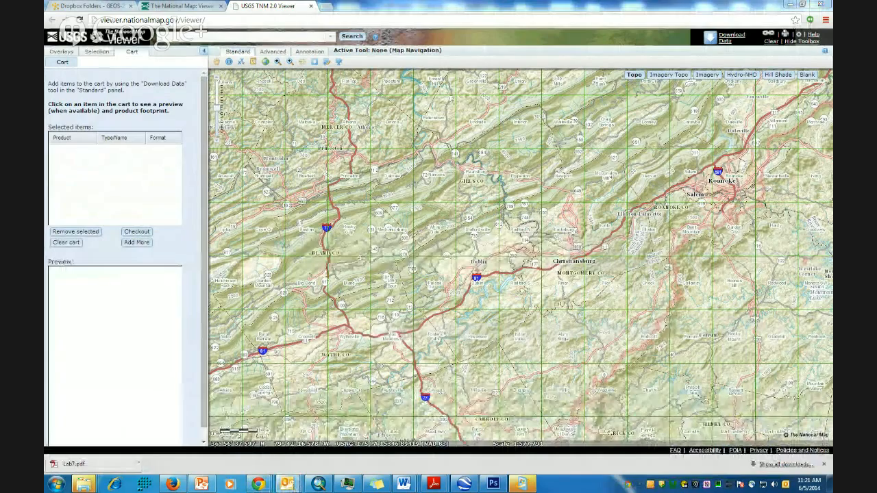
- Start downloading n38w081.zip from the link in the order e-mail
scroll(480, 186, "down", 3)
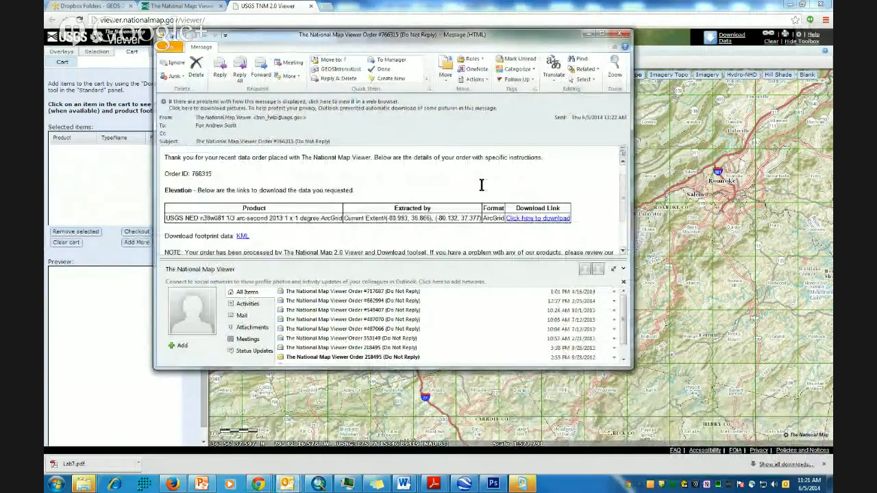
scroll(480, 186, "down", 1)
scroll(480, 186, "up", 1)
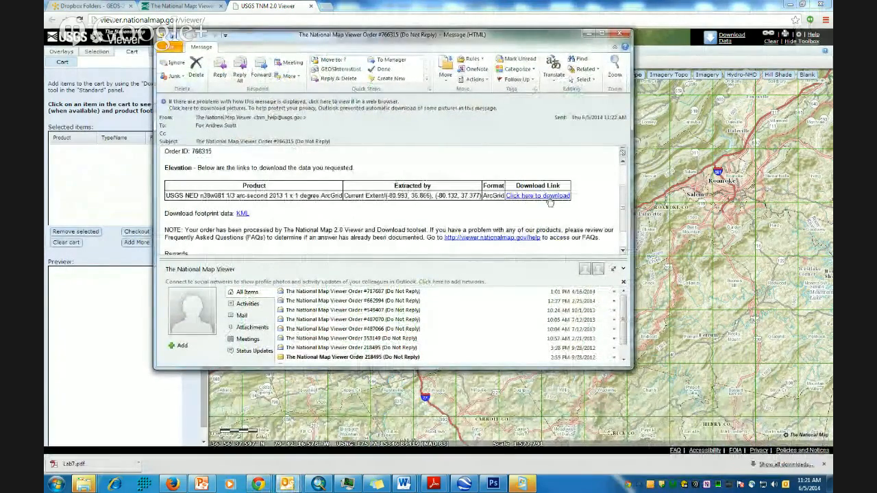
left_click(548, 197)
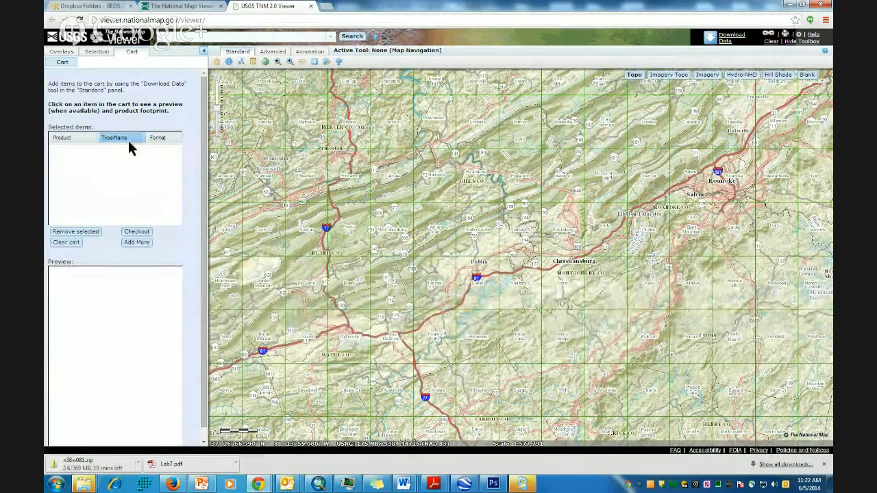
- Enable the 3D Analyst, ArcScan, Geostatistical, Network, Publisher, Schematics and Tracking Analyst extensions
left_click(318, 484)
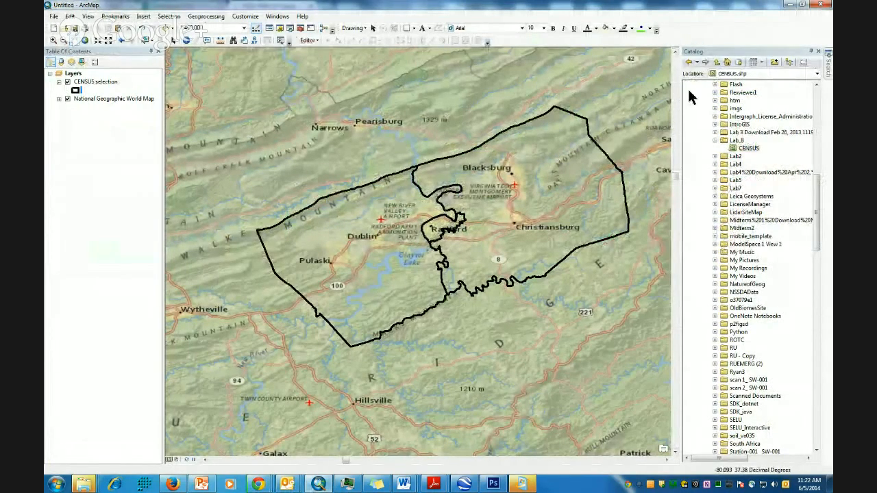
left_click(247, 18)
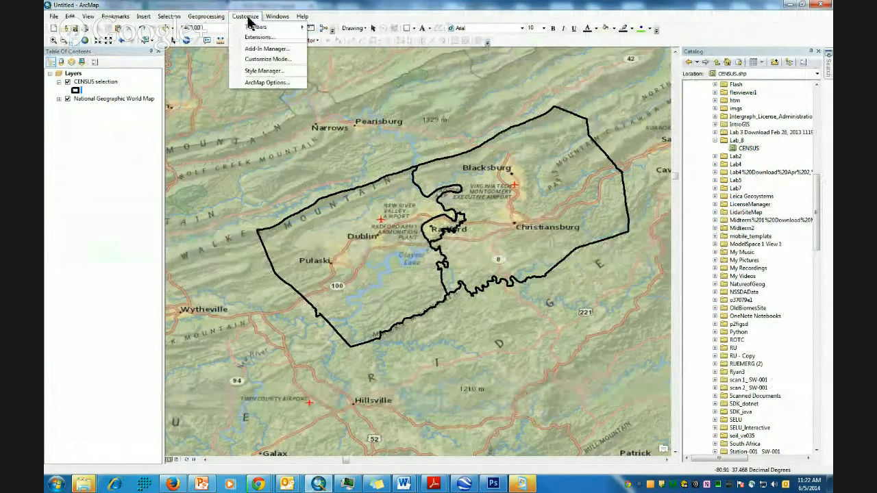
left_click(253, 37)
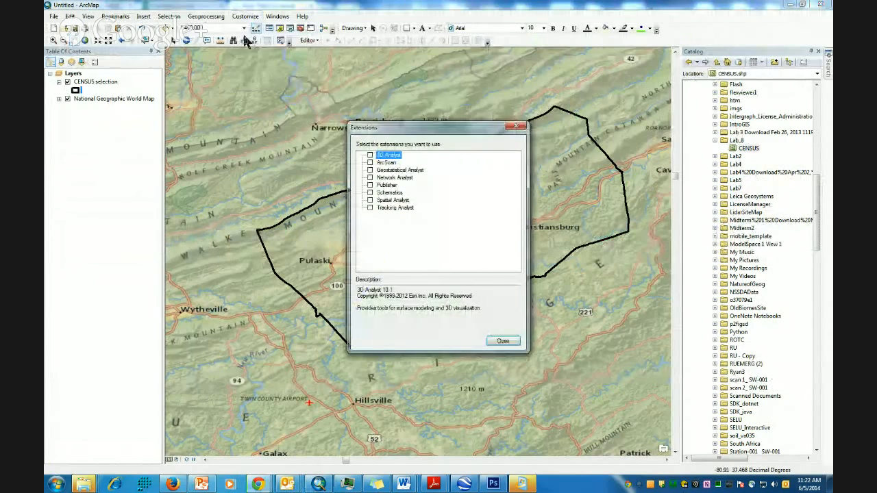
left_click(370, 155)
left_click(370, 162)
left_click(369, 170)
left_click(370, 178)
left_click(370, 185)
left_click(370, 192)
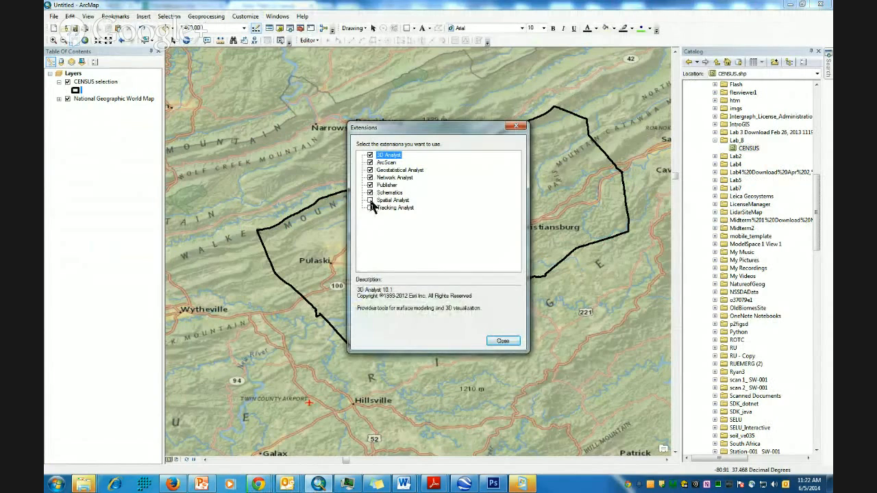
left_click(370, 207)
left_click(514, 344)
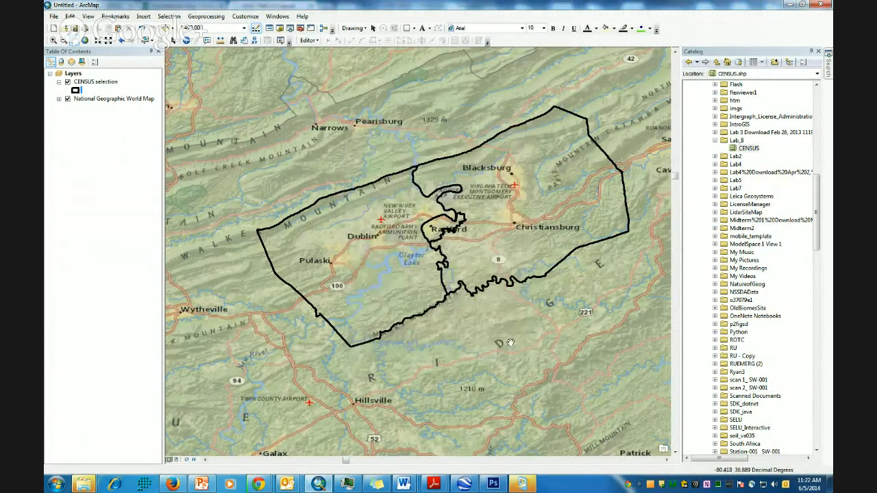
- In ArcToolbox, collapse Analysis, Conversion and Data Management Tools and expand Spatial Analyst > Surface
left_click(301, 30)
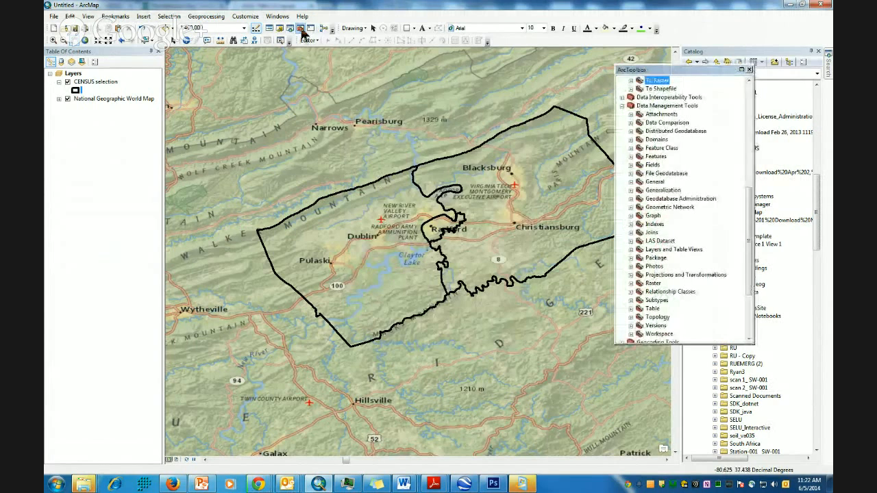
left_click_drag(753, 203, 752, 101)
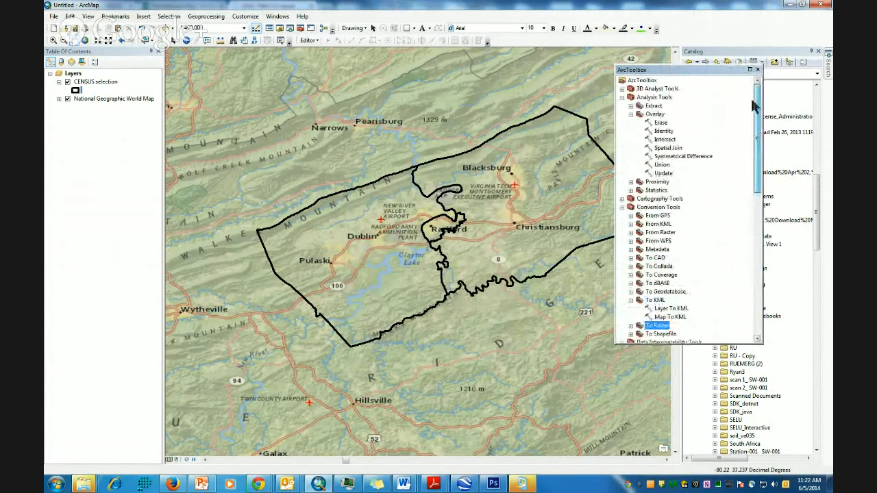
left_click(621, 97)
left_click(622, 114)
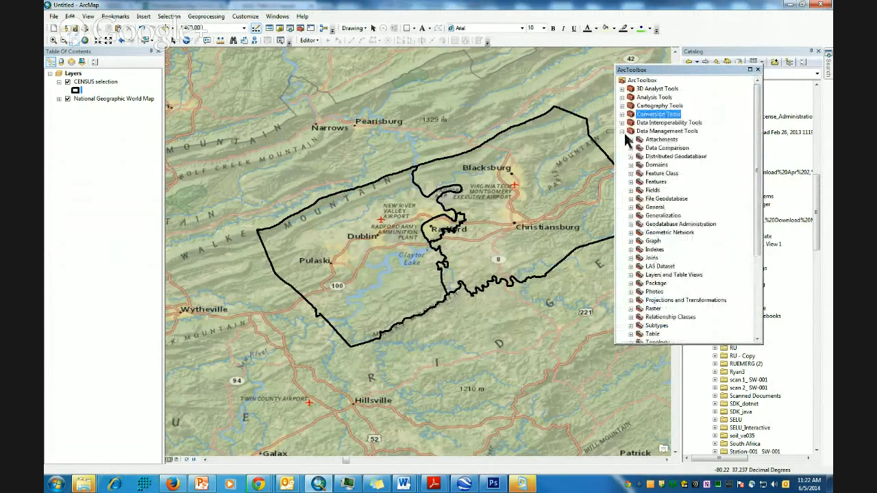
left_click(621, 131)
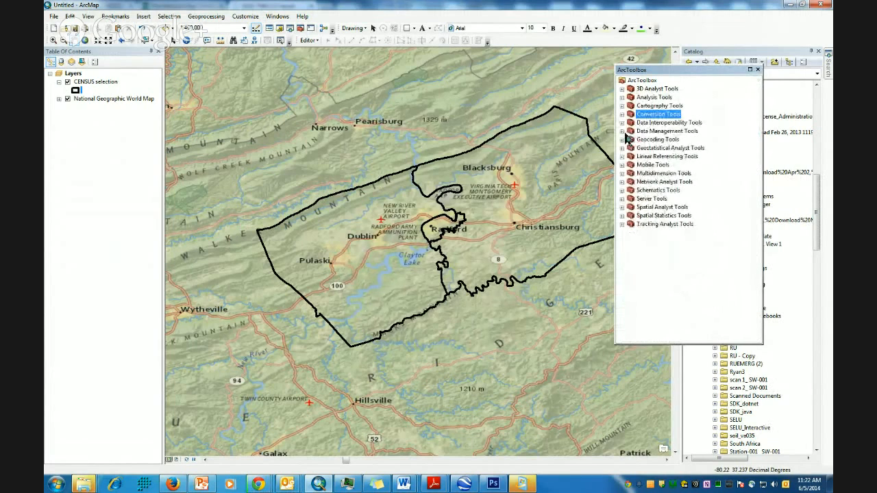
left_click(621, 207)
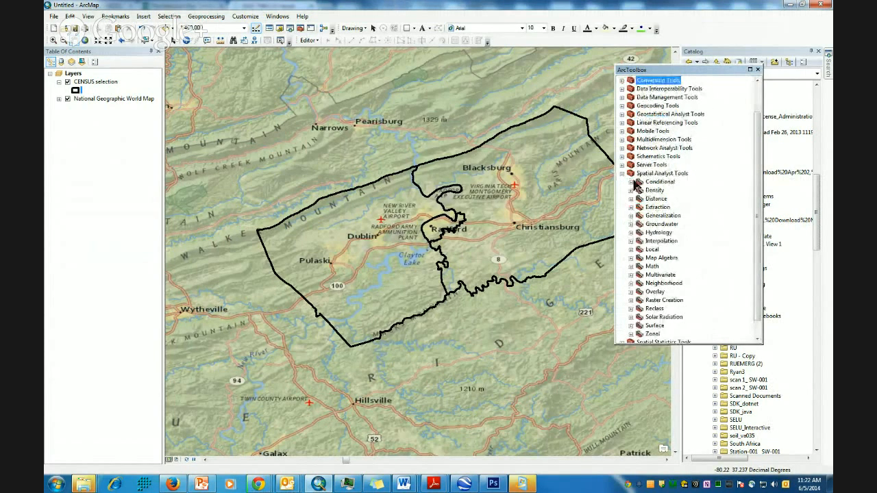
scroll(661, 216, "down", 1)
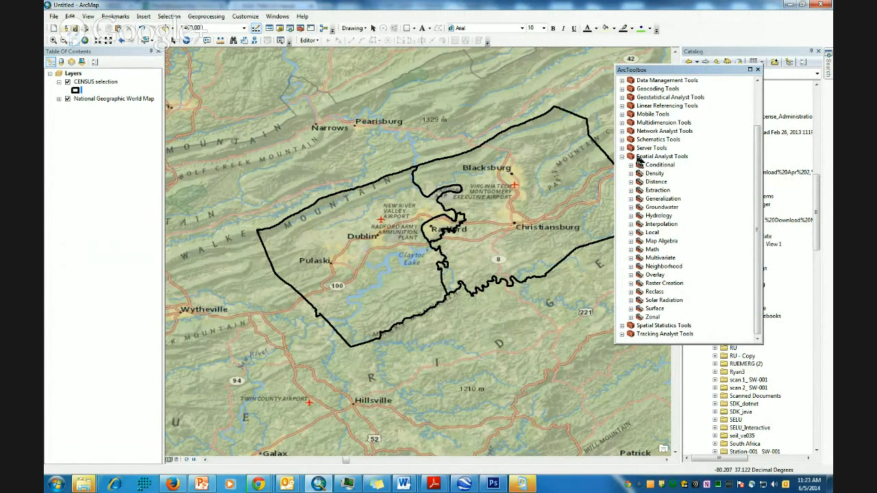
left_click(630, 308)
left_click_drag(759, 244, 759, 261)
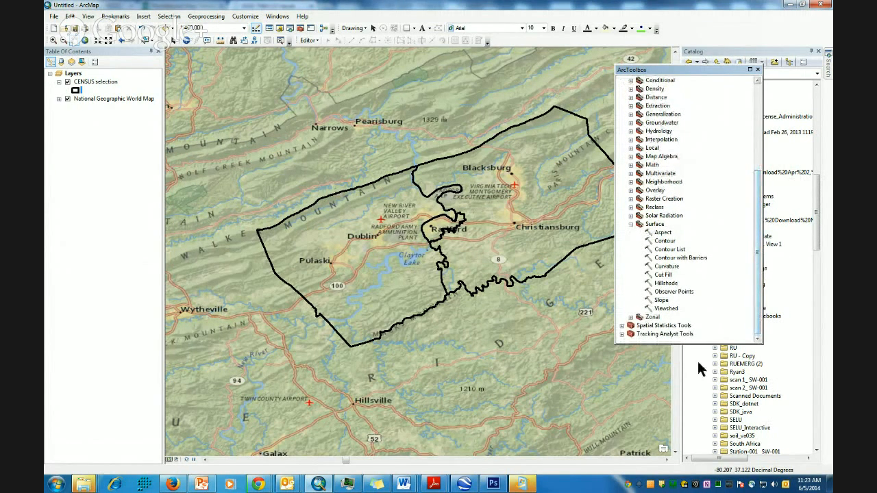
double_click(662, 236)
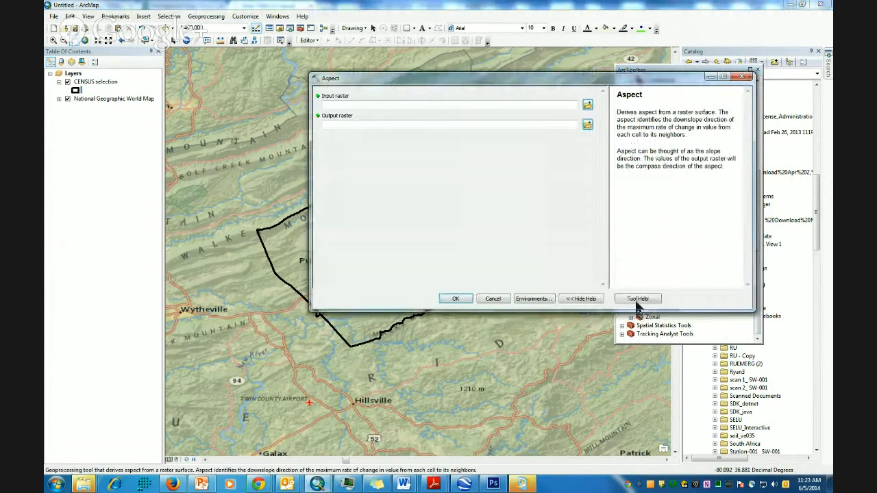
left_click(636, 299)
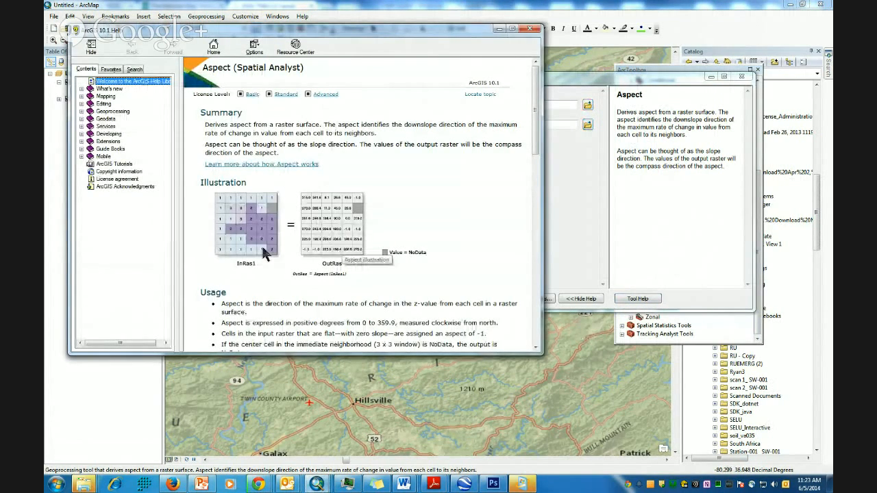
scroll(325, 199, "down", 1)
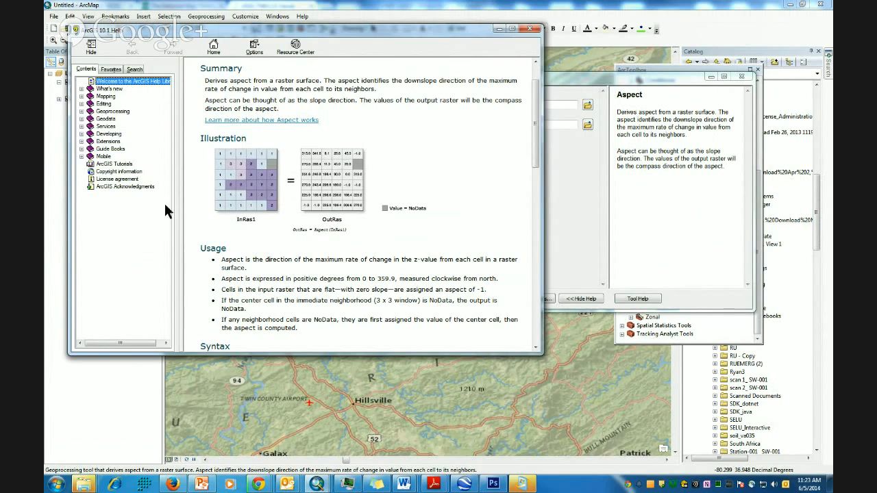
scroll(261, 212, "down", 8)
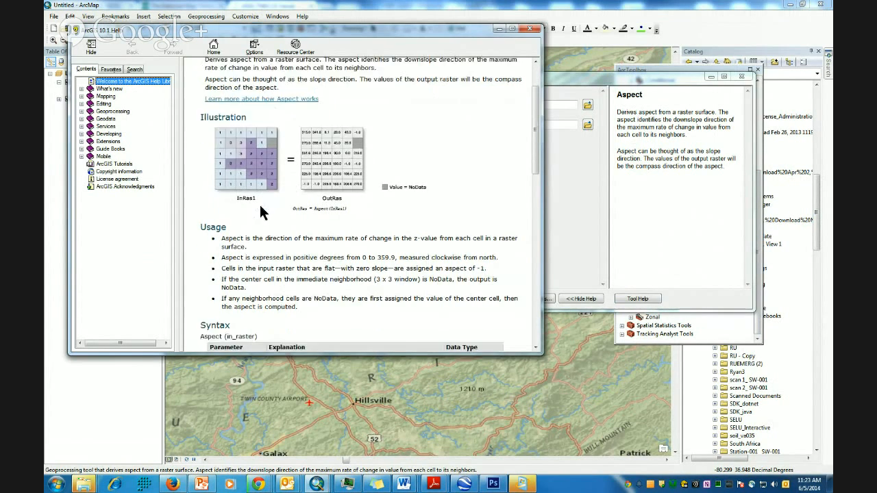
scroll(258, 203, "up", 10)
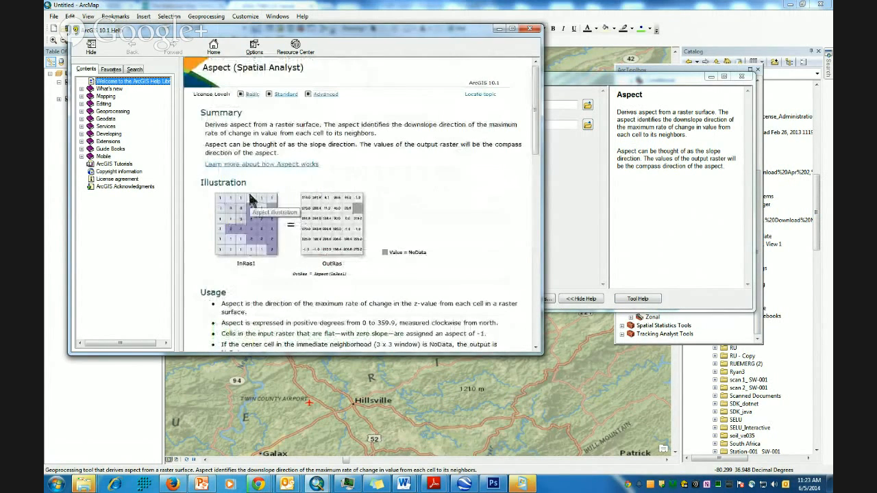
left_click(529, 29)
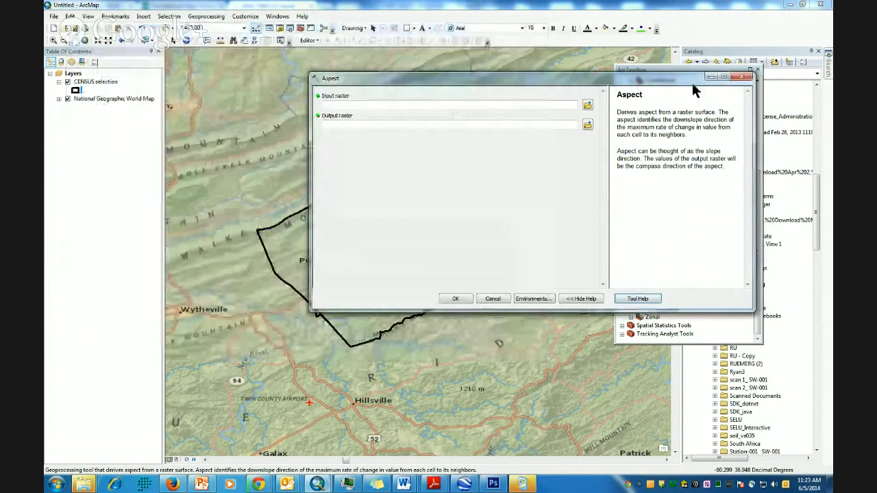
left_click(741, 76)
double_click(661, 300)
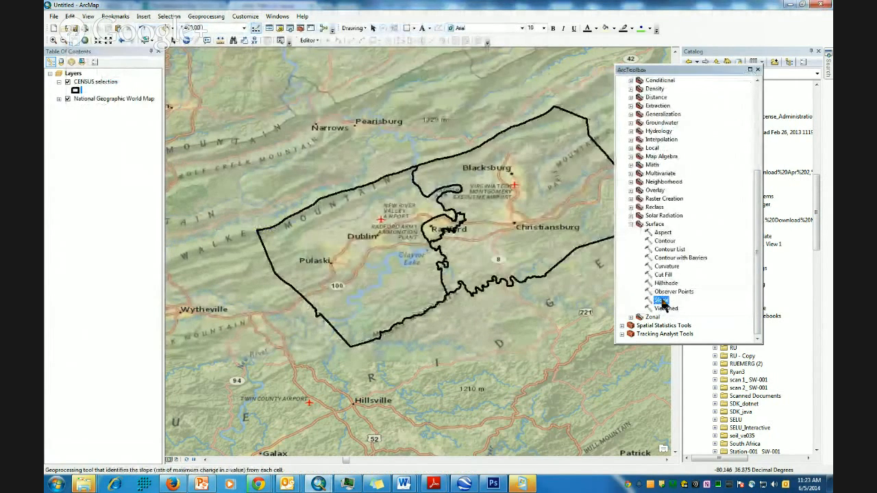
left_click(637, 298)
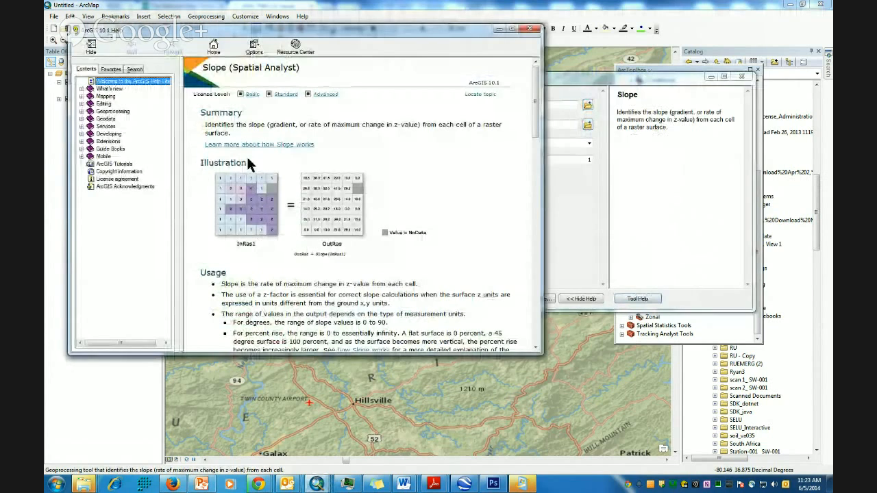
scroll(254, 240, "down", 5)
scroll(255, 243, "up", 5)
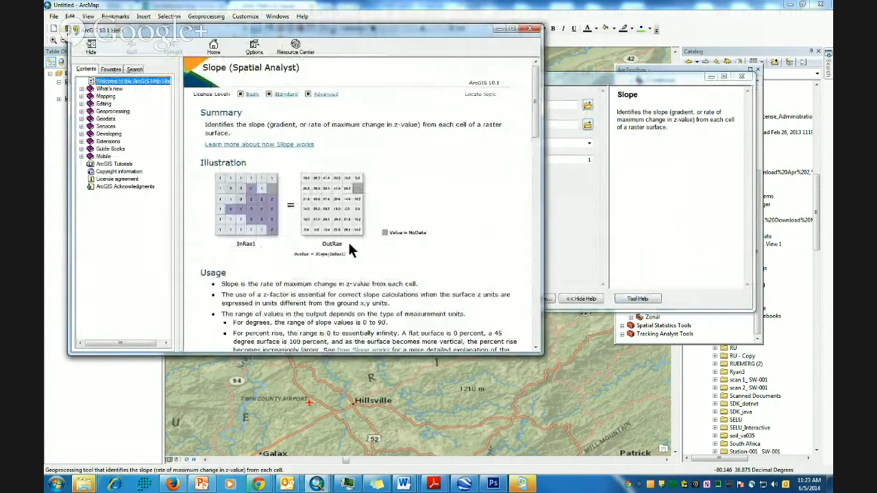
left_click(531, 32)
left_click(742, 76)
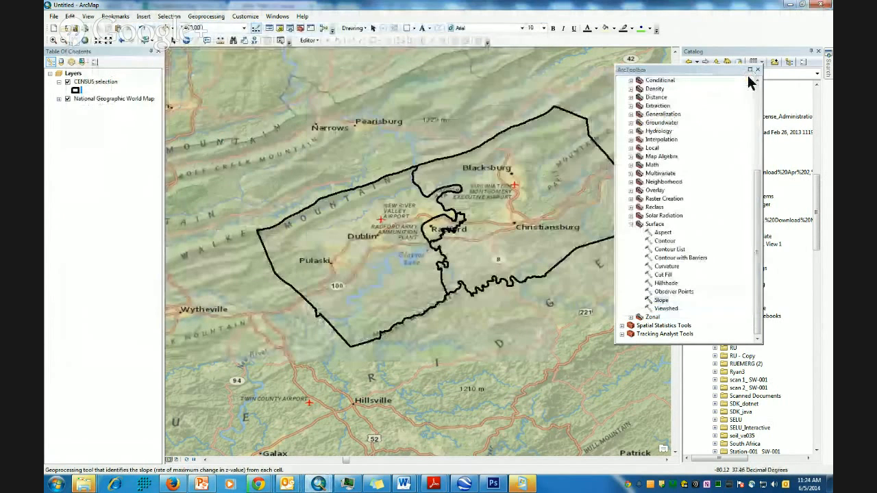
double_click(666, 307)
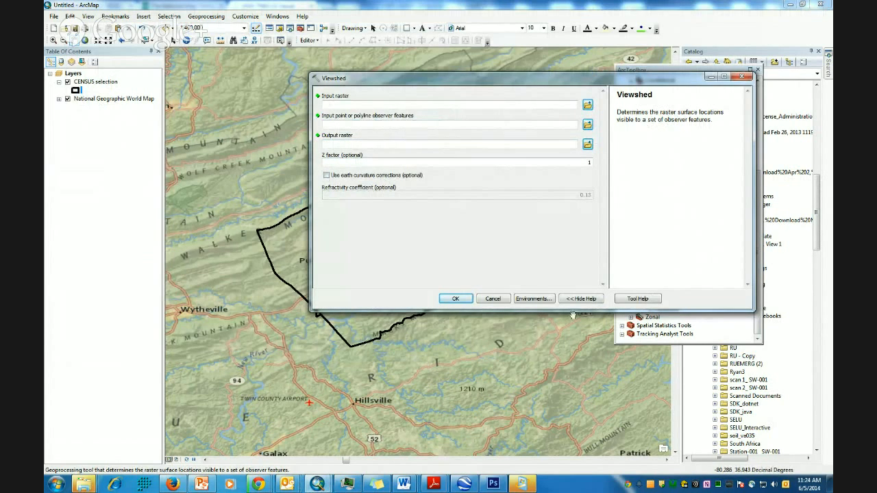
left_click(637, 299)
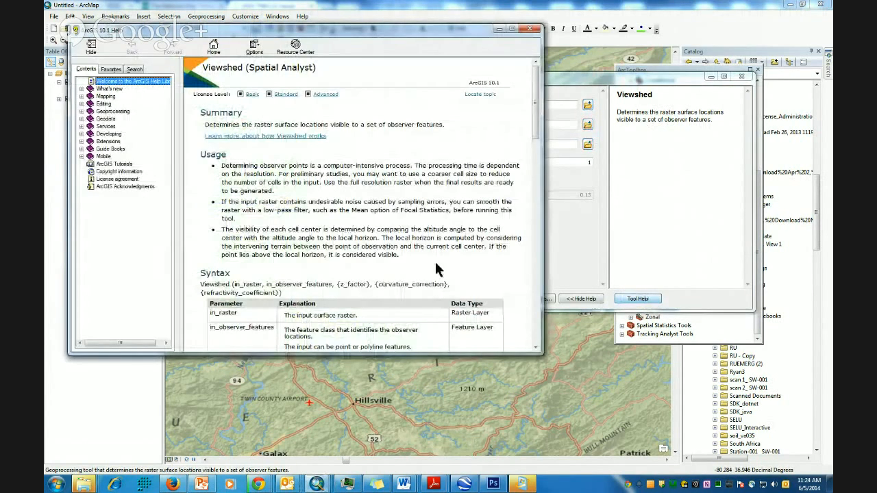
left_click(288, 138)
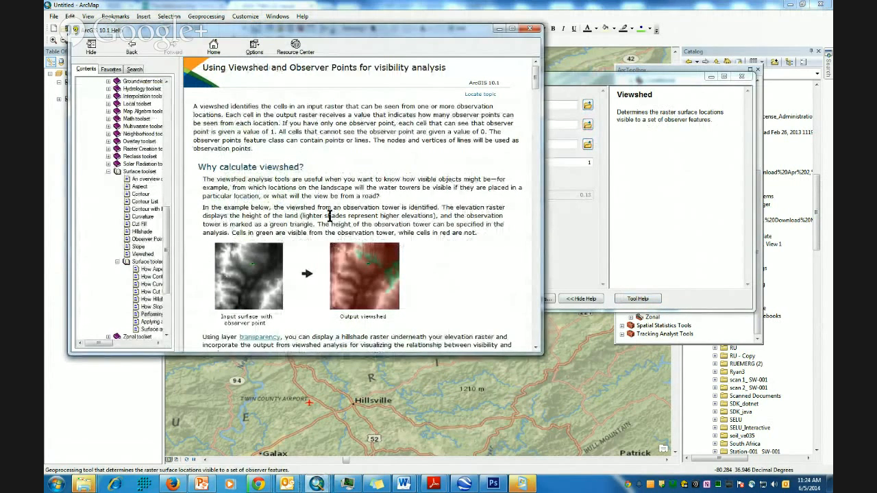
scroll(319, 214, "down", 1)
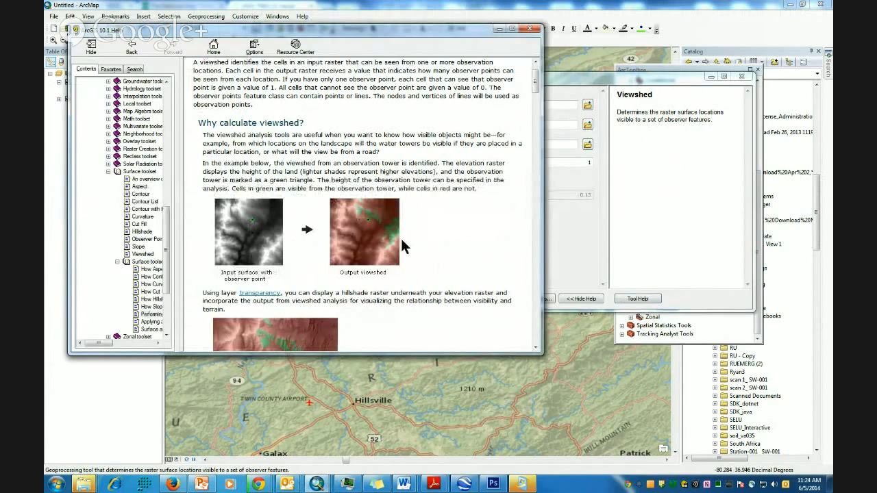
scroll(357, 252, "down", 5)
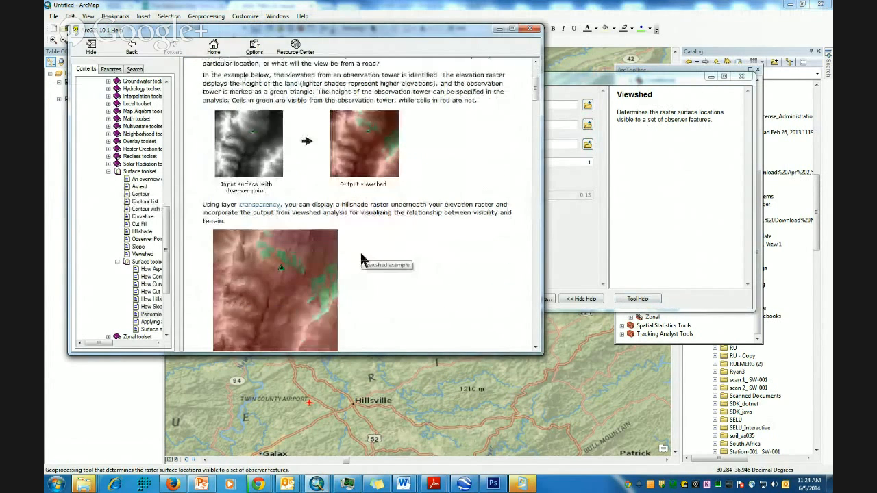
scroll(363, 258, "up", 7)
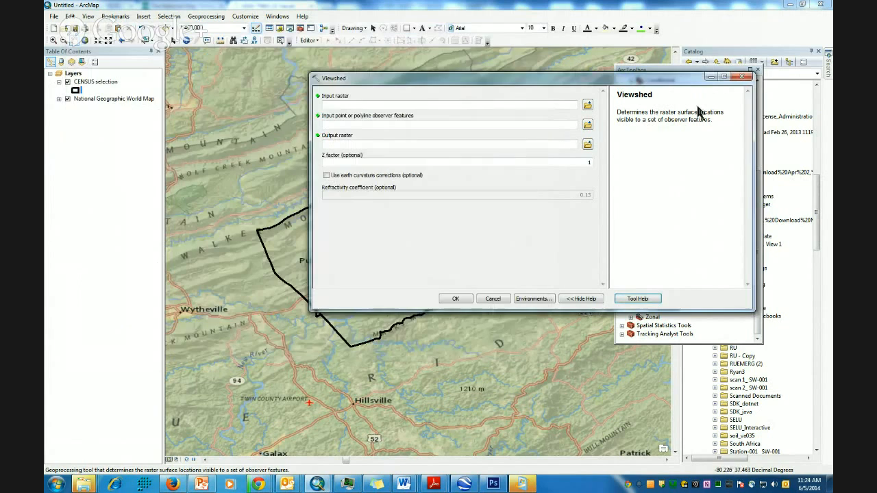
left_click(529, 29)
left_click(742, 76)
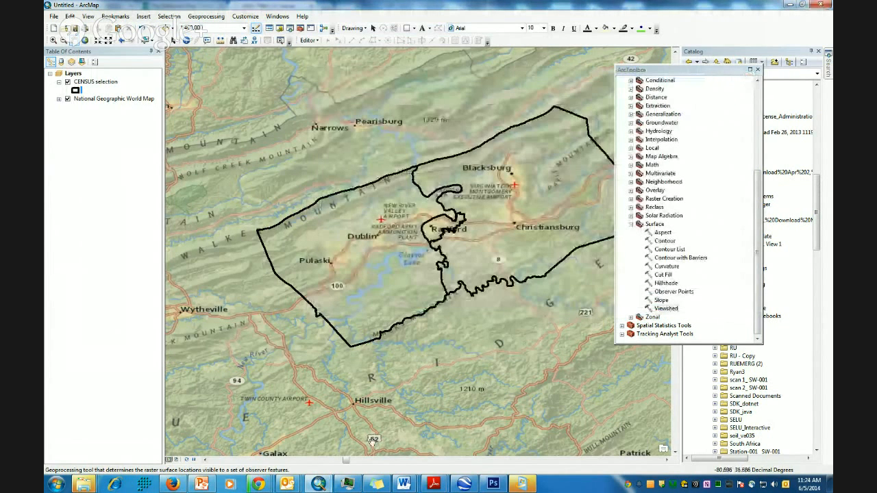
- Check the n38w081.zip download in Chrome, then return to ArcMap and move ArcToolbox further right
mouse_move(257, 484)
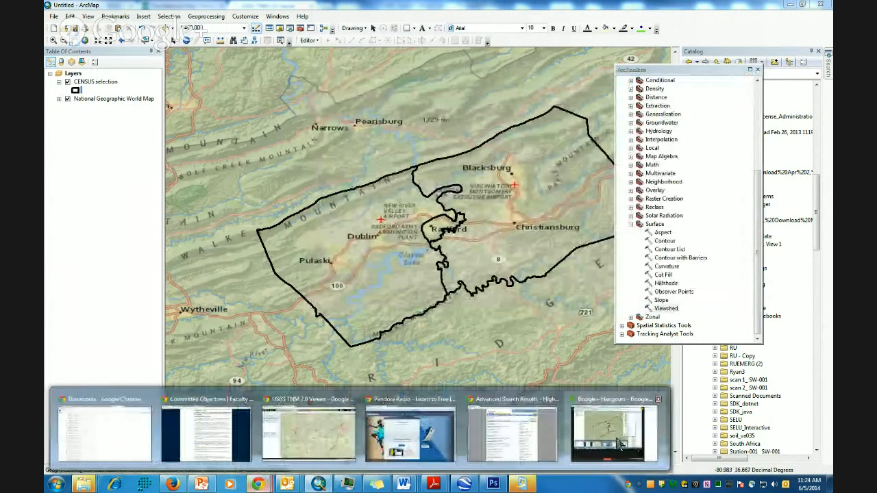
mouse_move(78, 426)
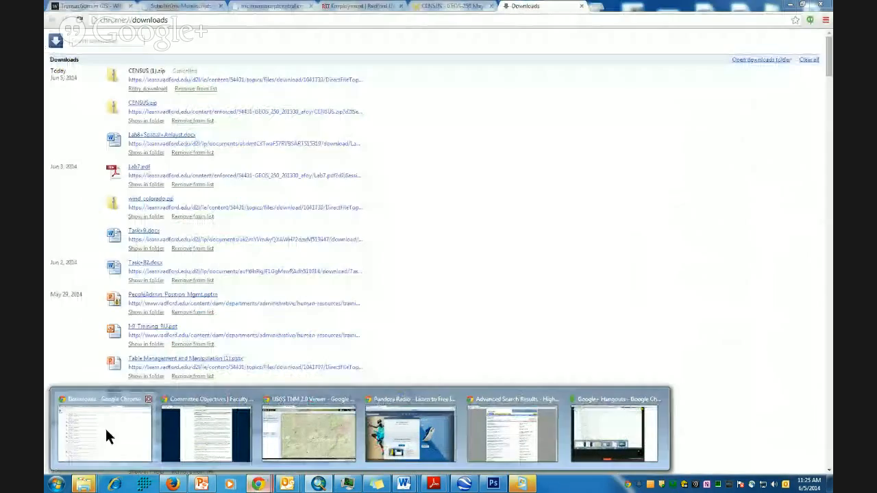
left_click(106, 427)
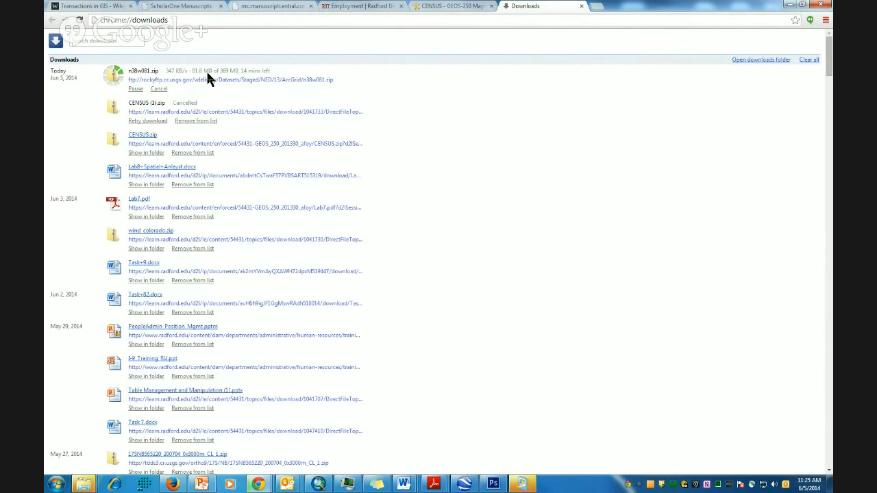
left_click(789, 5)
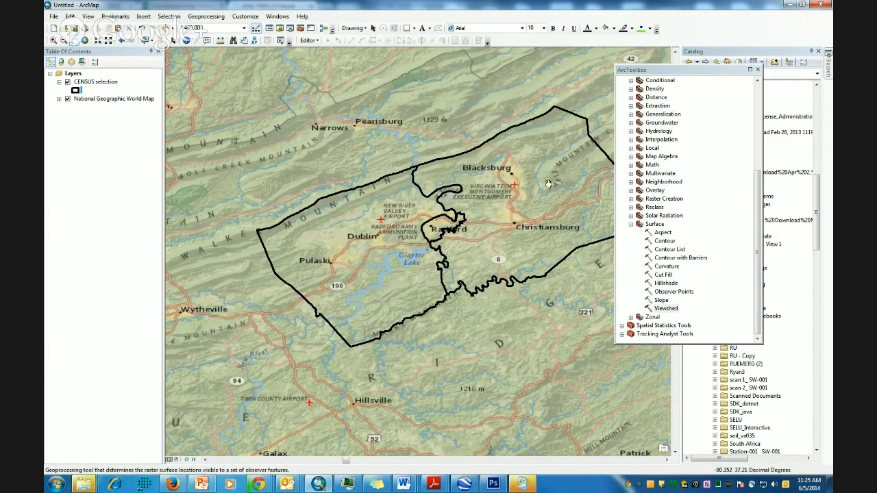
left_click_drag(660, 67, 709, 65)
- Select the Tower Location coordinates in the Lab8 document, then minimize Word
left_click(404, 484)
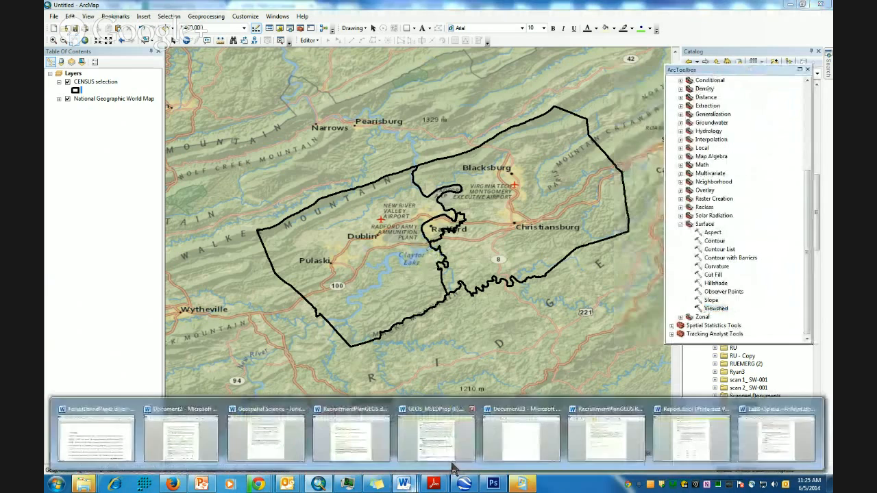
left_click(776, 419)
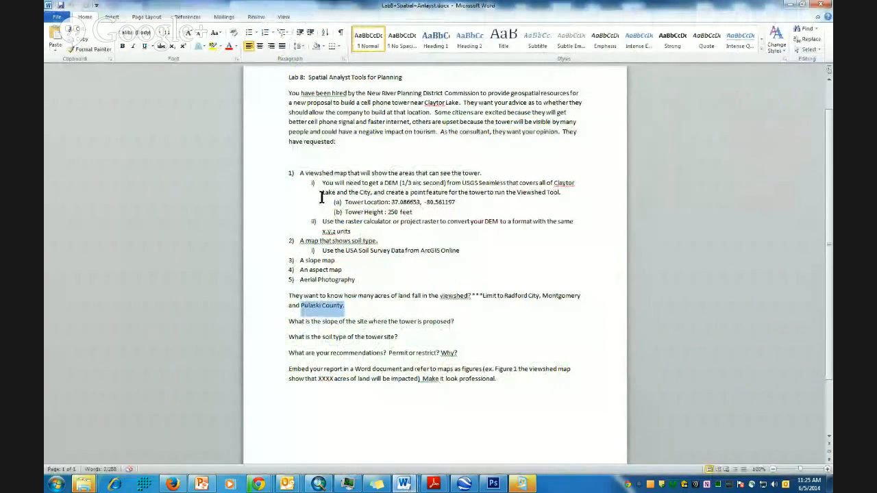
left_click_drag(391, 203, 455, 209)
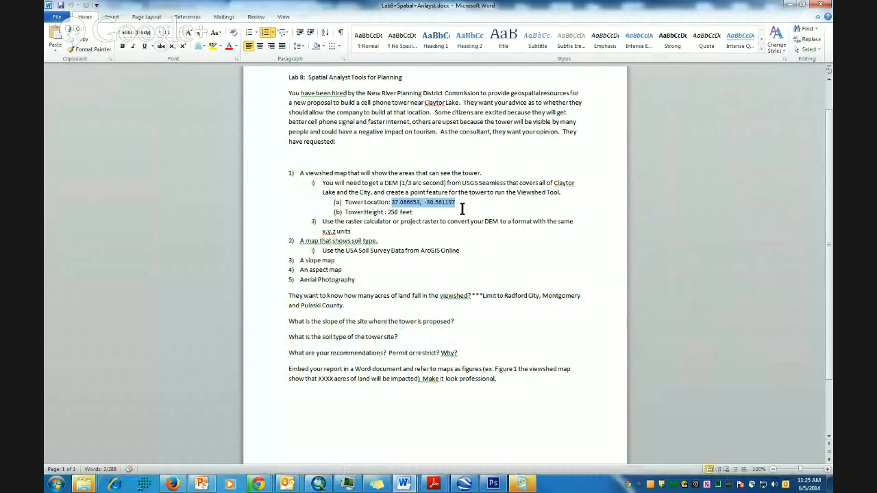
left_click(790, 7)
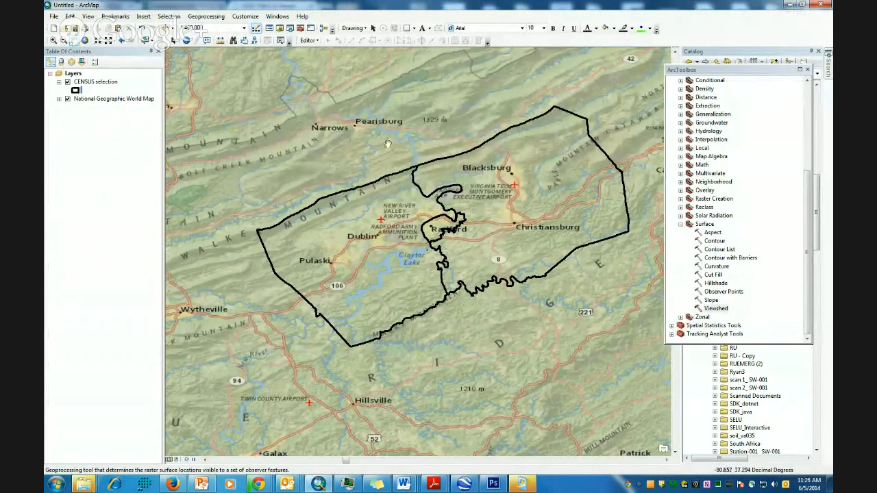
- Open Go To XY and paste the longitude -80.561197 copied from the lab document
left_click(255, 45)
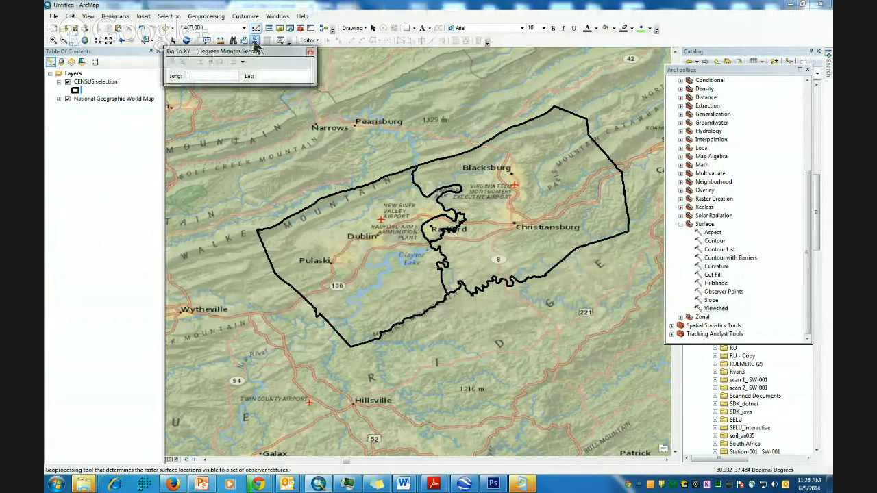
left_click_drag(241, 48, 335, 73)
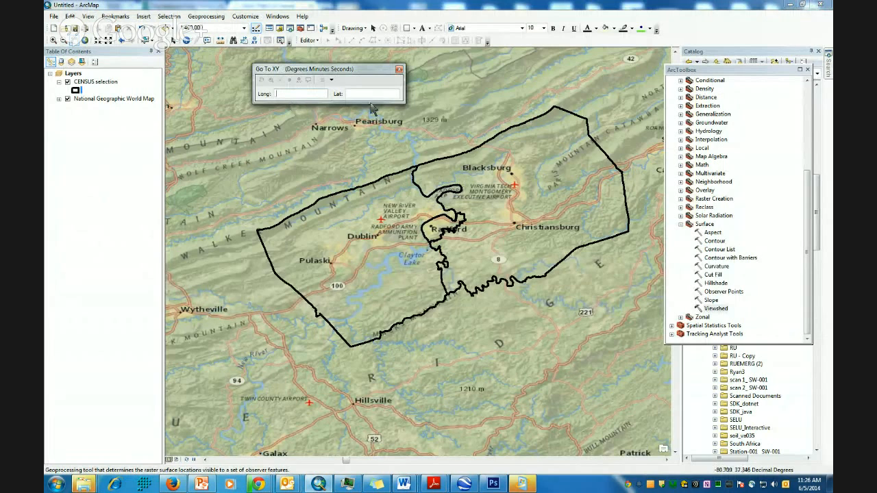
left_click(410, 485)
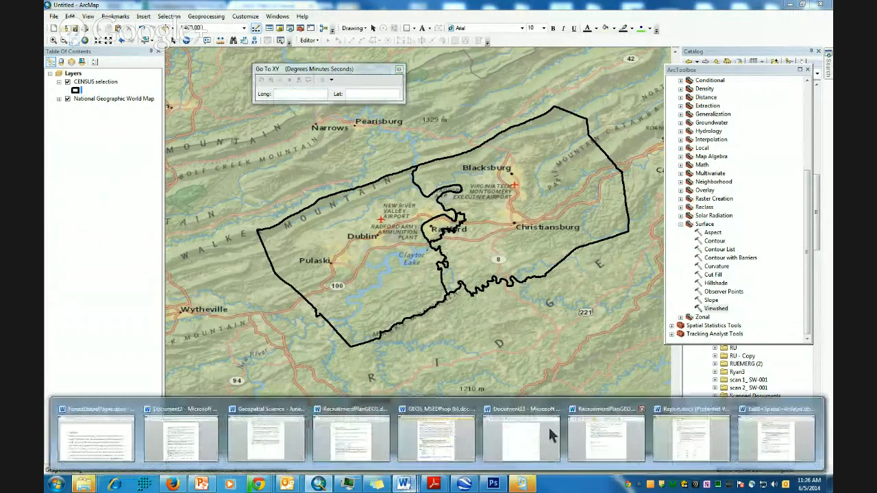
left_click(797, 438)
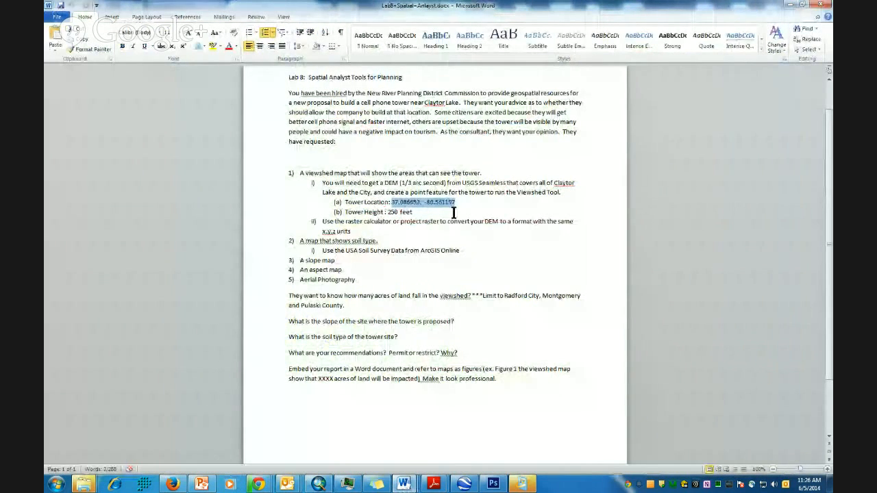
left_click(426, 202)
left_click_drag(424, 202, 455, 202)
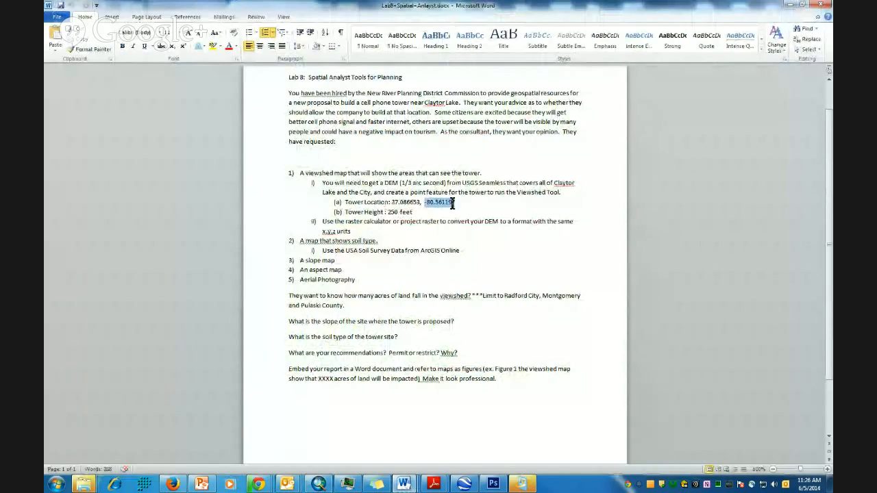
right_click(450, 203)
left_click(470, 216)
left_click(319, 484)
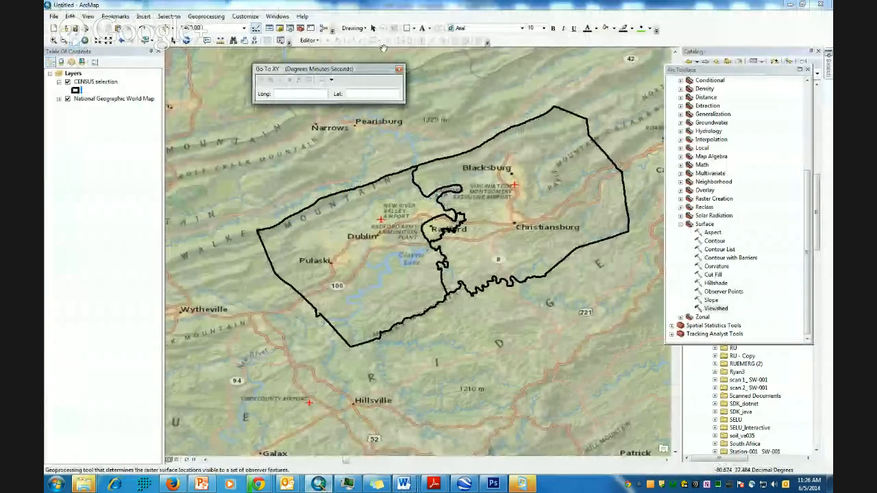
right_click(297, 94)
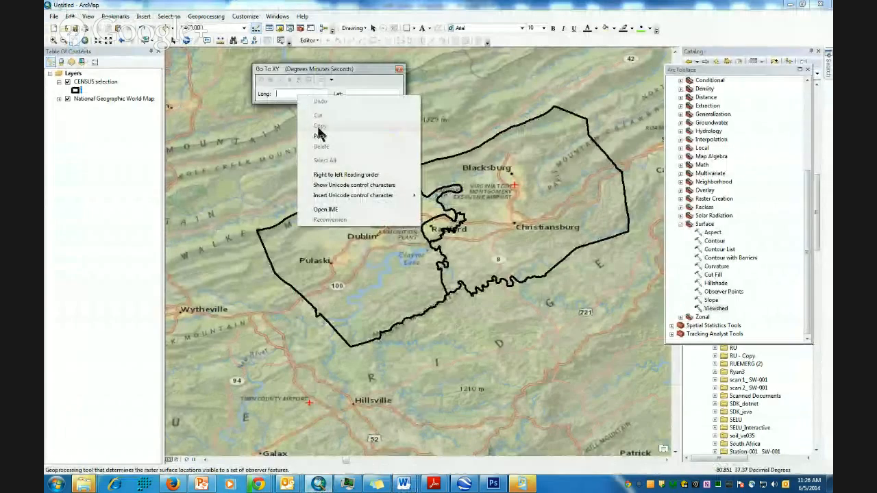
left_click(325, 141)
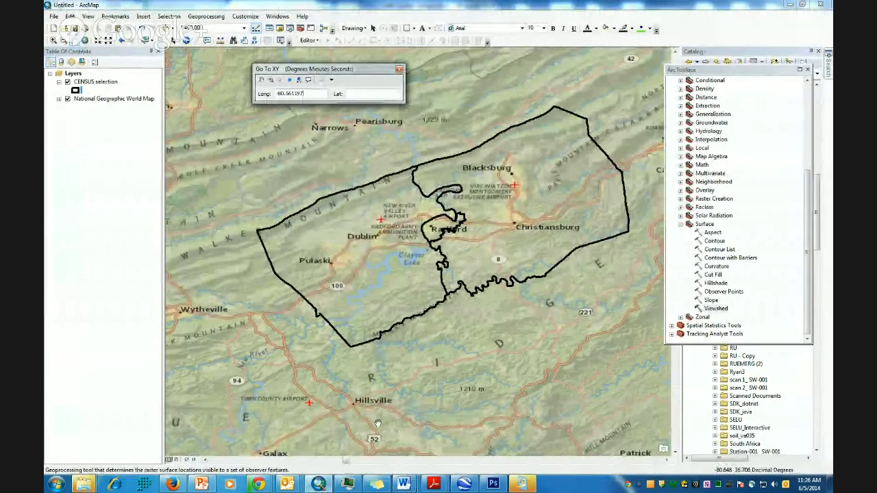
- Copy the latitude 37.086653 from the lab document and paste it into the Lat field
left_click(403, 484)
left_click(780, 442)
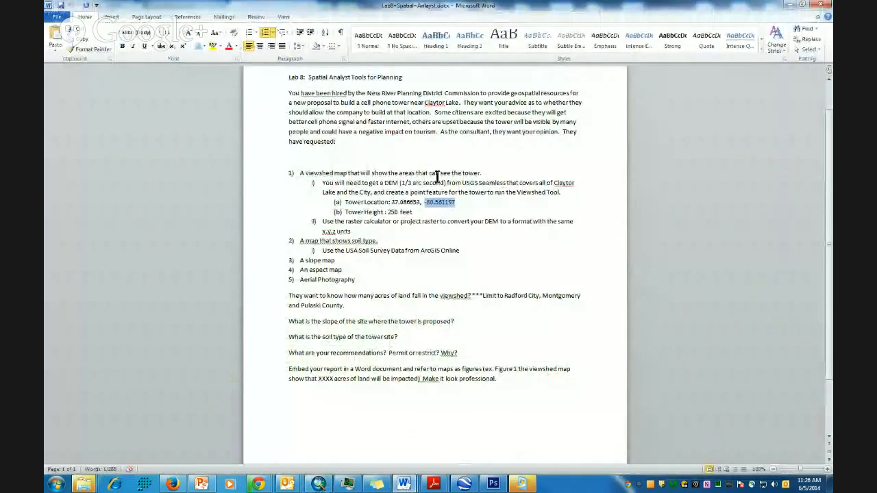
left_click_drag(420, 202, 396, 200)
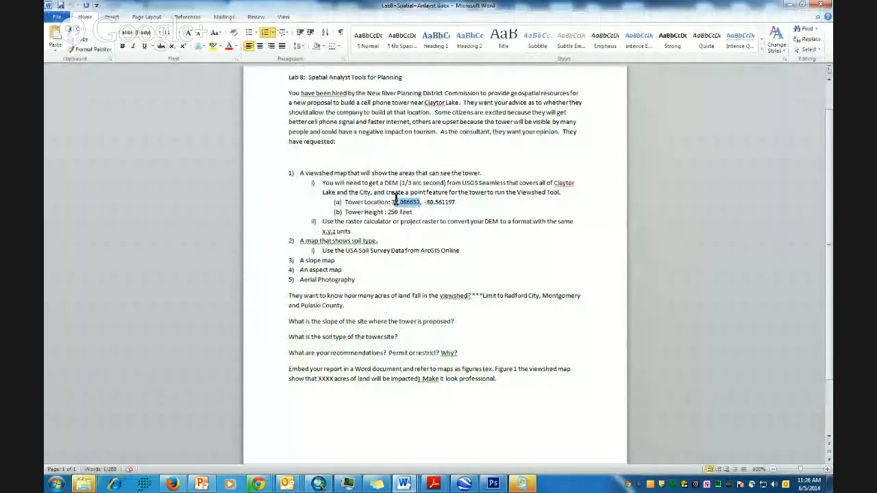
left_click(394, 201)
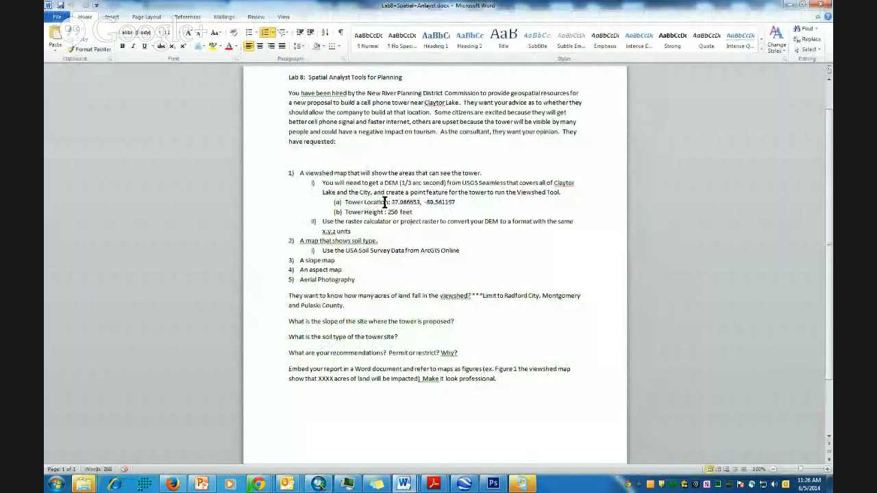
left_click_drag(392, 202, 419, 203)
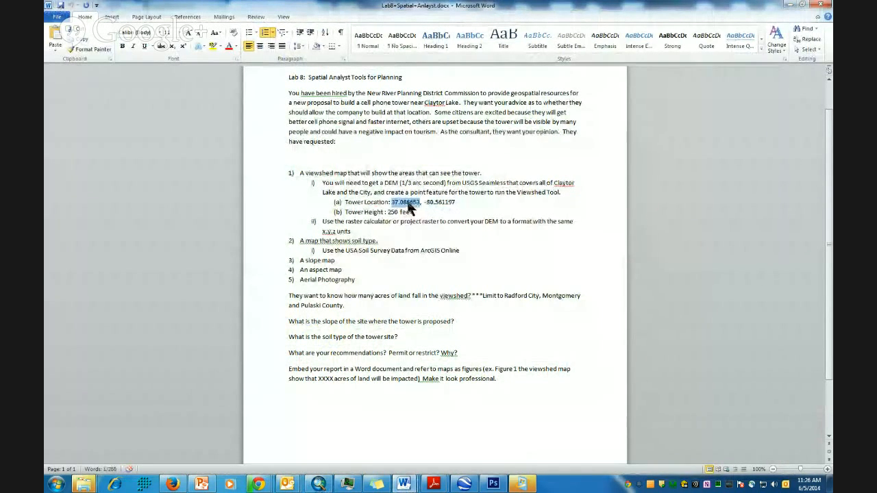
right_click(414, 209)
left_click(430, 218)
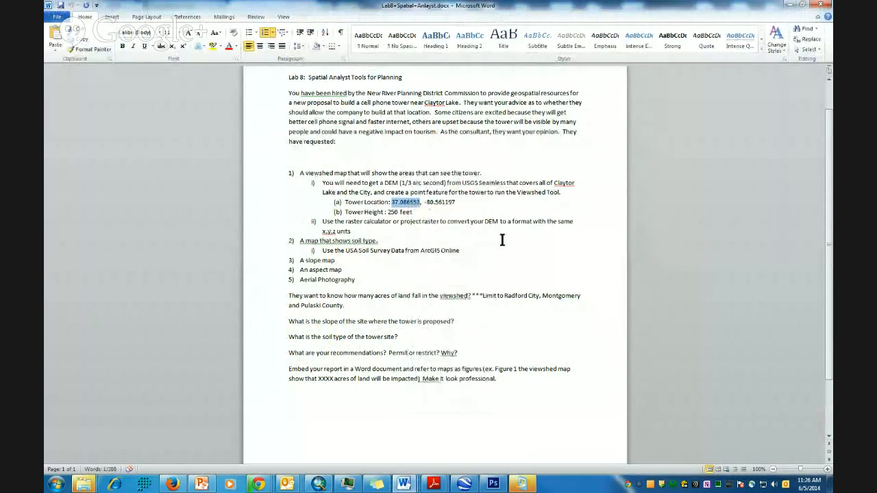
left_click(789, 6)
left_click(352, 93)
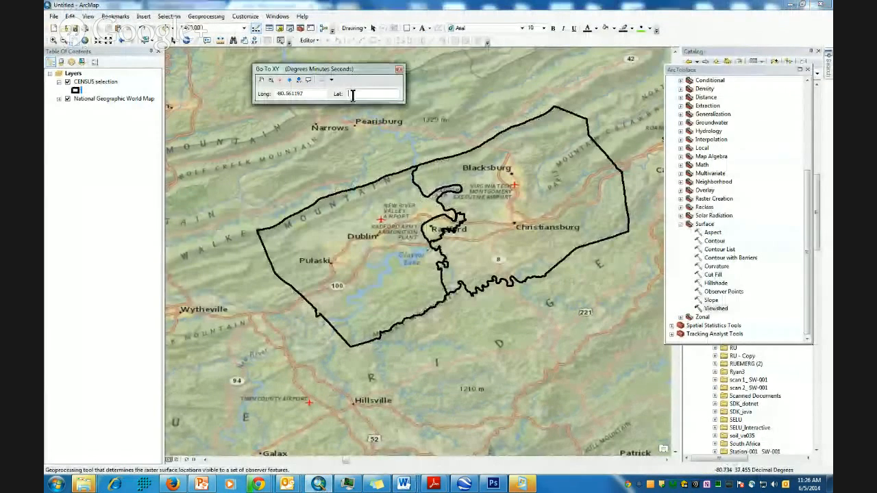
right_click(353, 93)
left_click(376, 141)
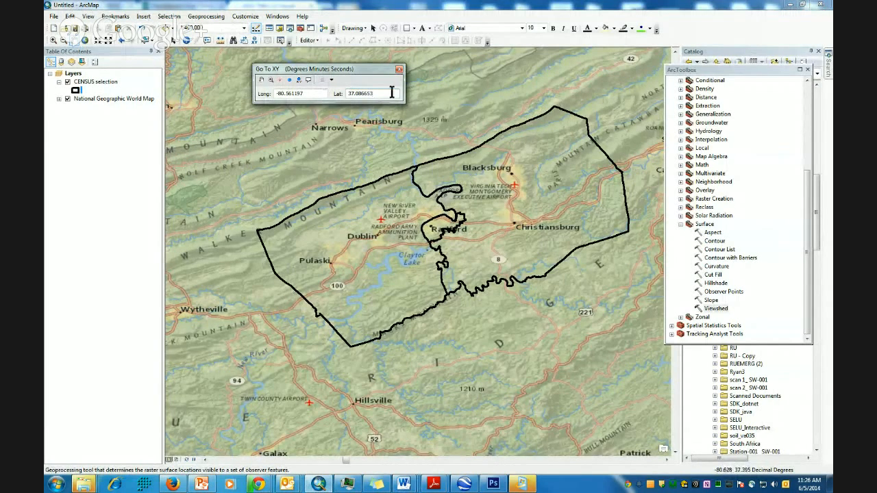
- Add a point at the tower coordinates, zoom to it, close Go To XY, and zoom in closer
left_click(289, 82)
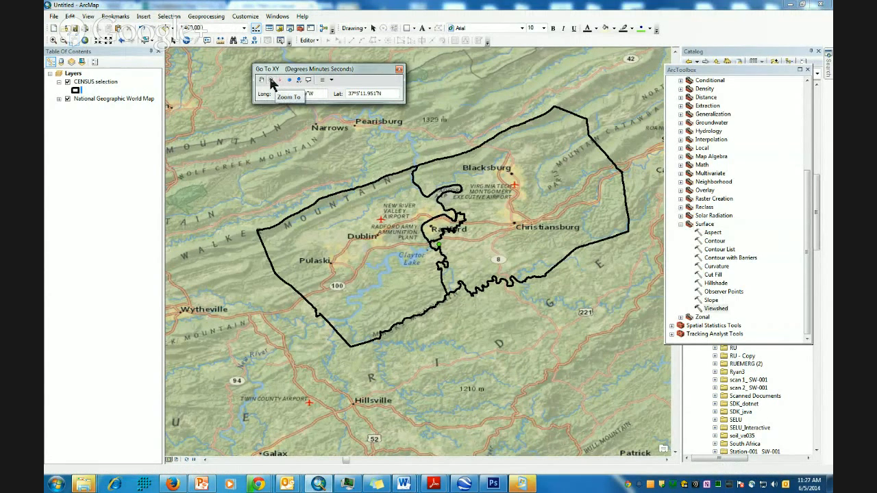
left_click(271, 81)
left_click(399, 70)
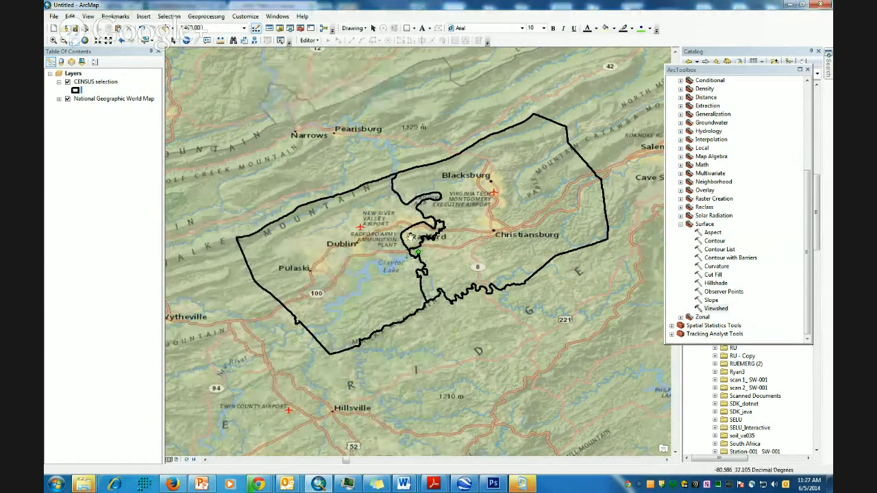
left_click(54, 39)
left_click(477, 298)
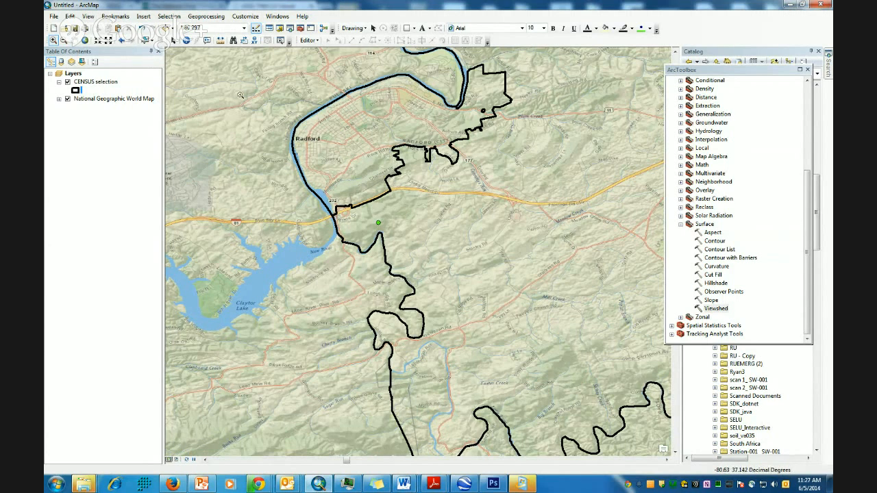
- Open the Coordinate System settings of the Layers data frame properties
right_click(70, 76)
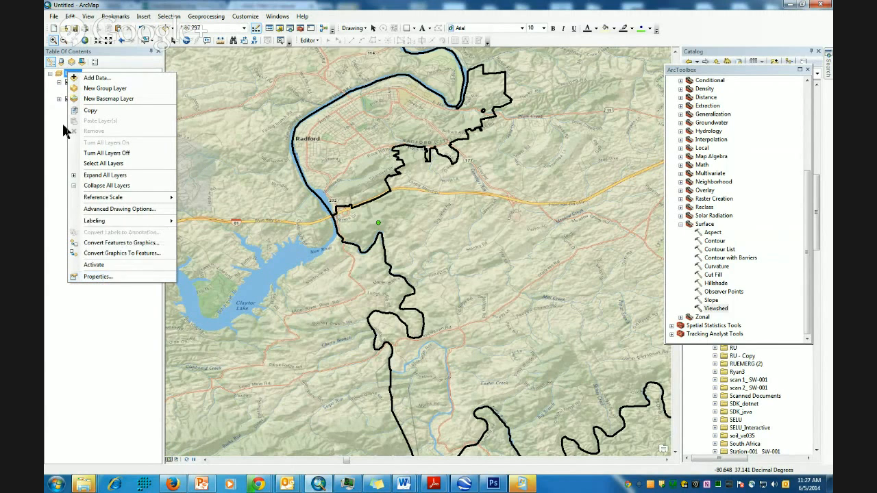
left_click(52, 150)
right_click(71, 75)
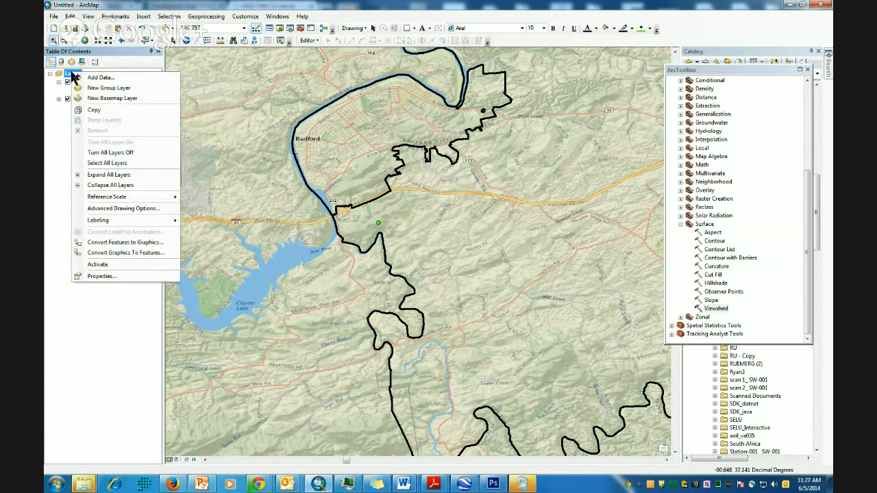
left_click(67, 73)
right_click(65, 72)
left_click(116, 273)
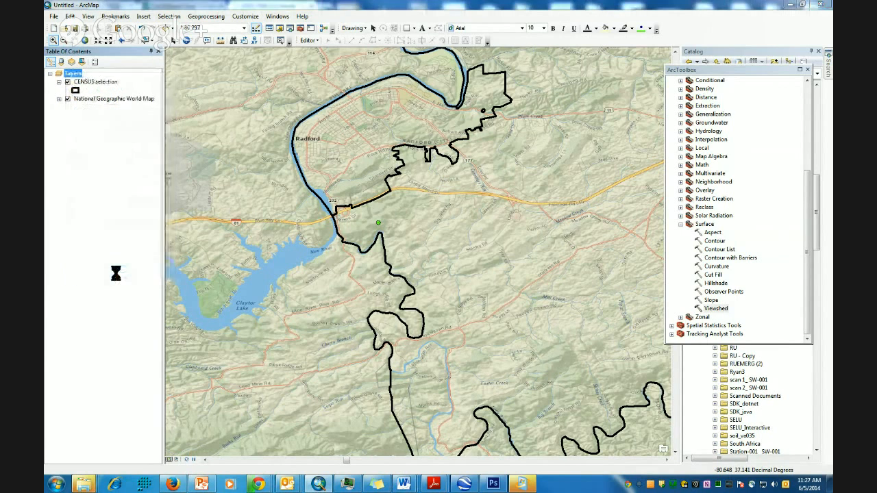
- Choose Projected > UTM > NAD 1983 > Zone 17N and accept the mismatch warning
left_click_drag(533, 187, 535, 213)
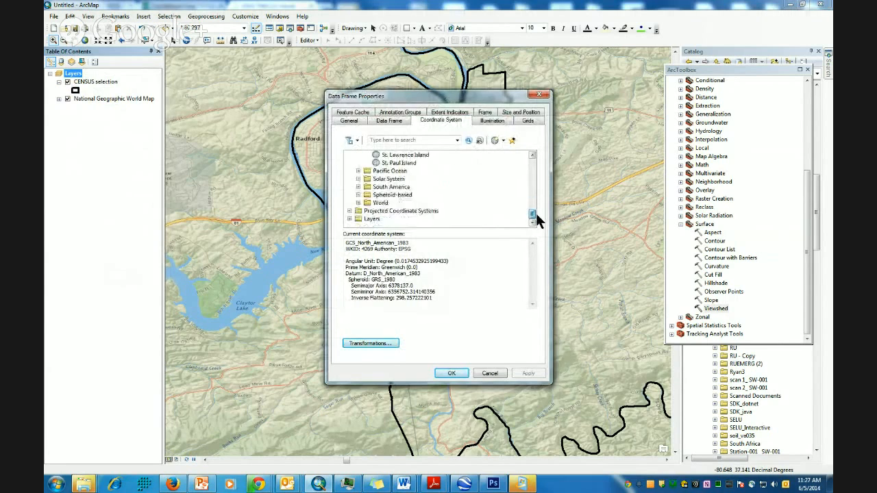
left_click(349, 211)
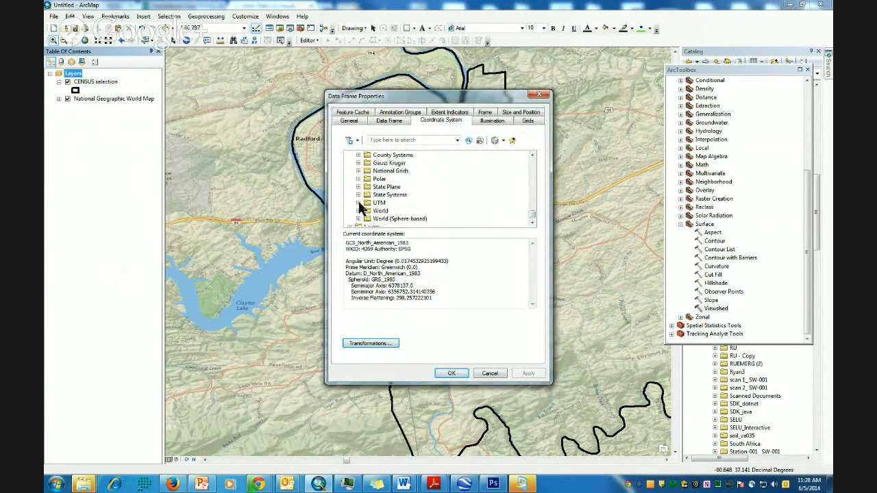
left_click(358, 203)
scroll(362, 213, "down", 3)
left_click(366, 199)
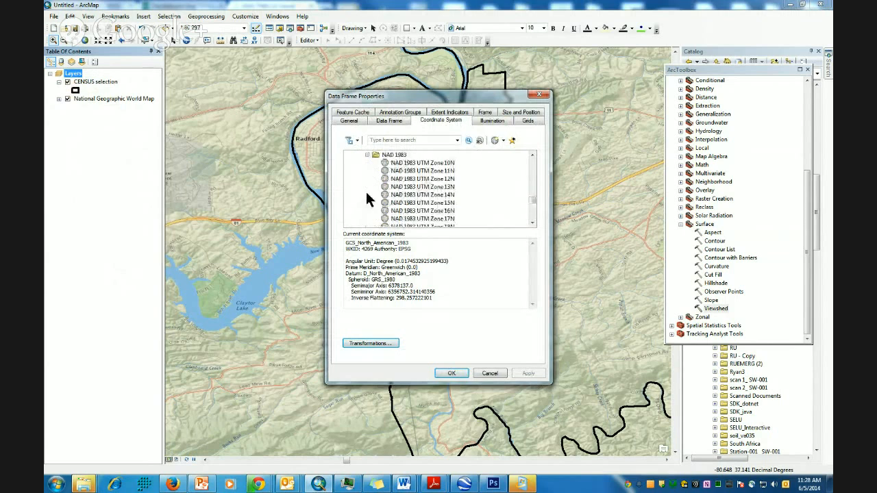
scroll(447, 194, "down", 1)
left_click(452, 194)
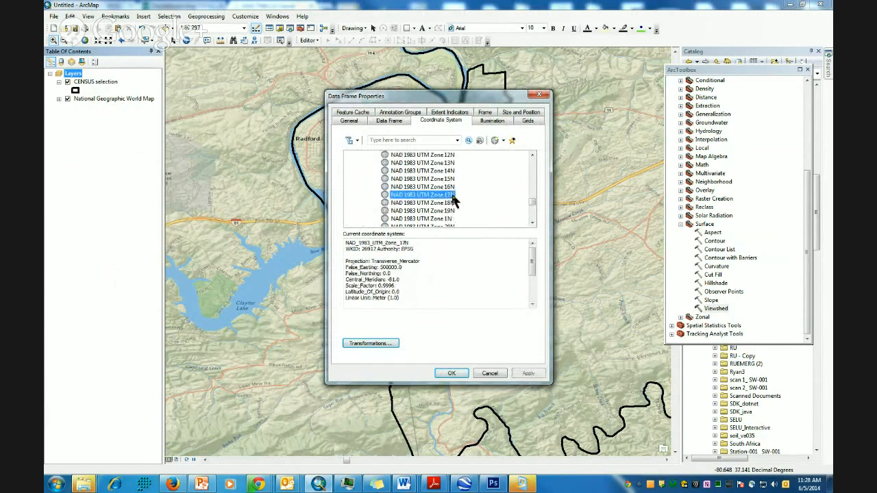
left_click(452, 373)
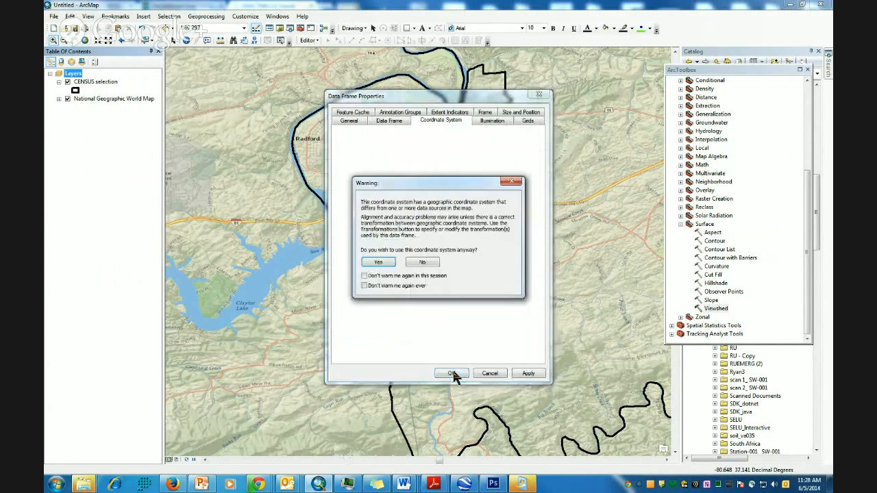
left_click(378, 264)
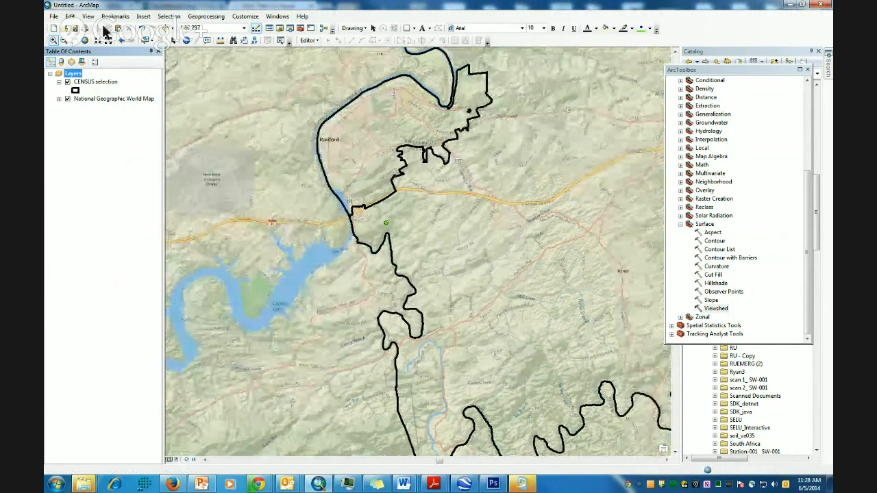
- Zoom to full extent, then wheel out until the whole county outline fits the map
left_click(85, 42)
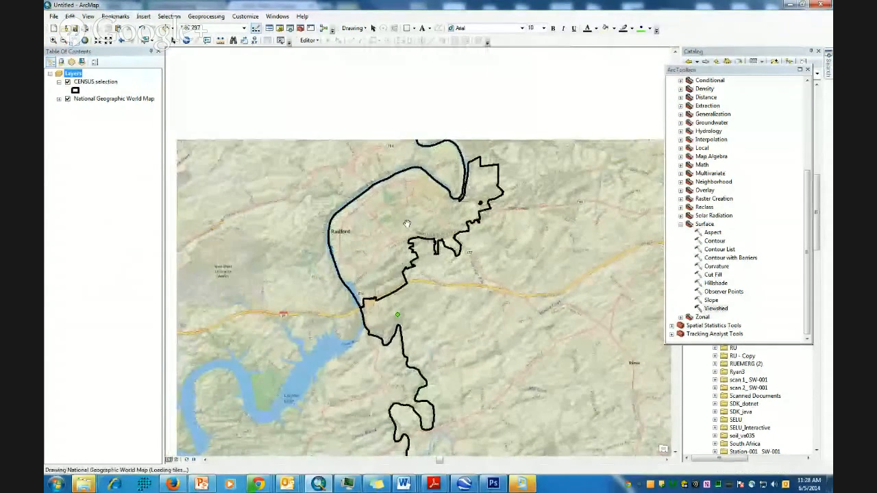
scroll(421, 264, "down", 2)
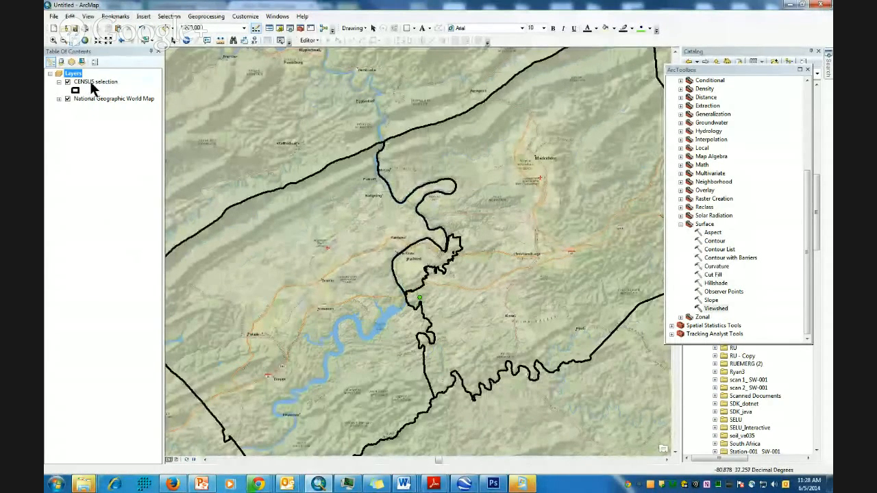
scroll(435, 202, "down", 1)
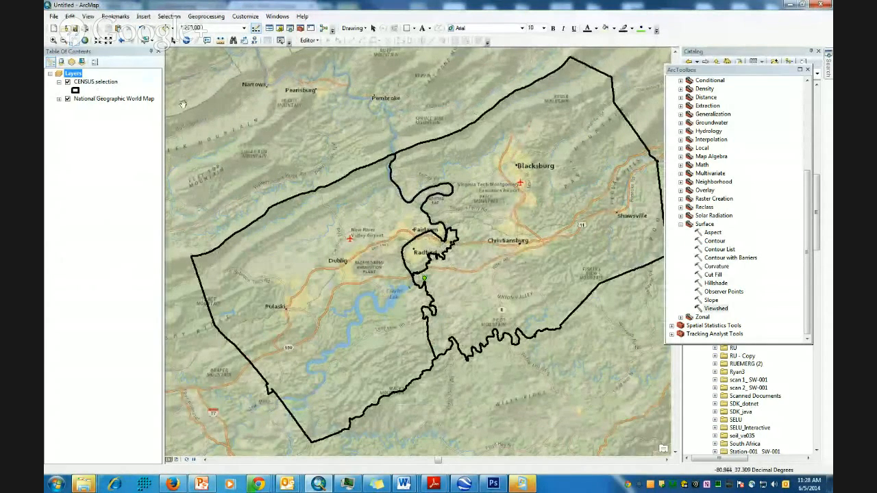
- Export the CENSUS selection in the data frame's coordinate system as Counties and add it to the map
right_click(96, 82)
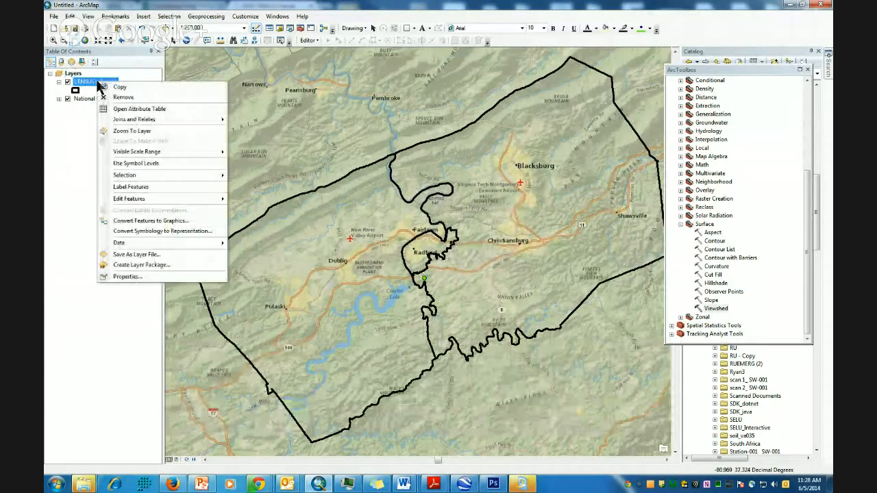
mouse_move(136, 248)
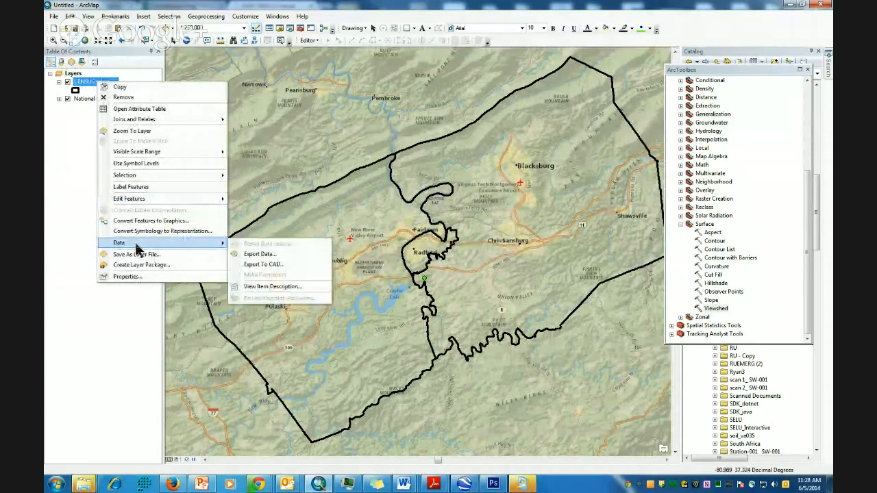
left_click(256, 253)
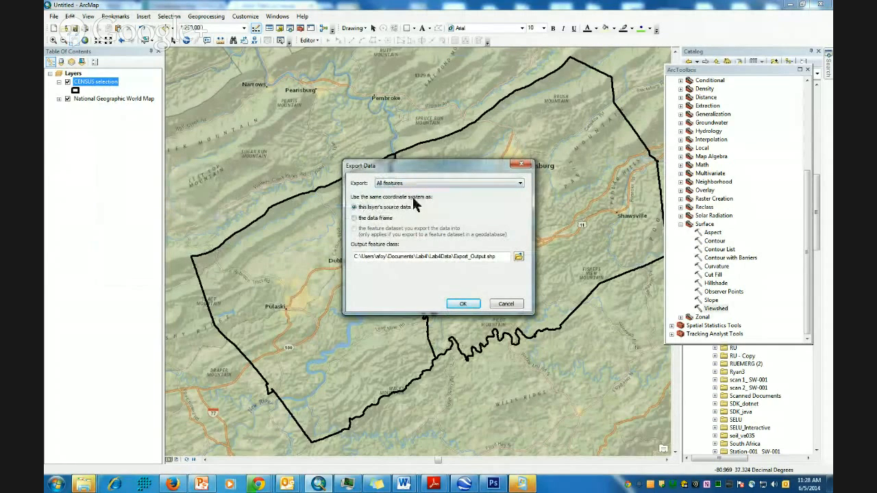
left_click(352, 217)
left_click_drag(454, 256, 576, 257)
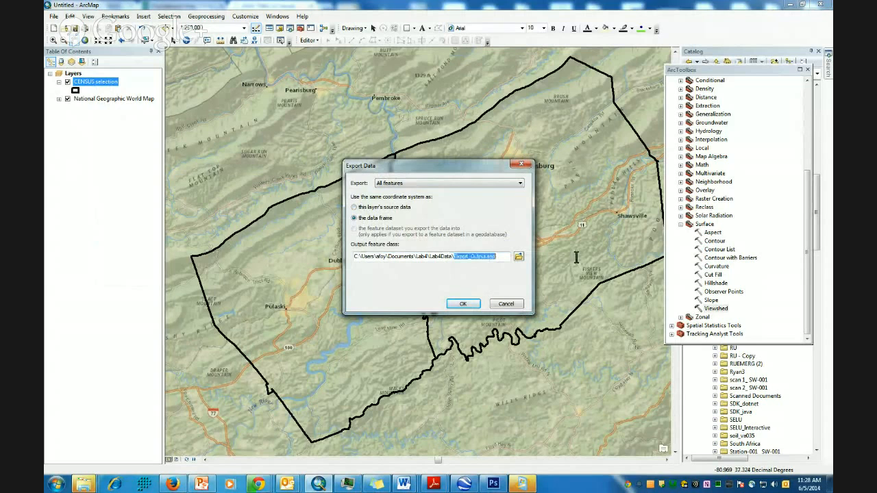
type("Countie")
left_click(464, 305)
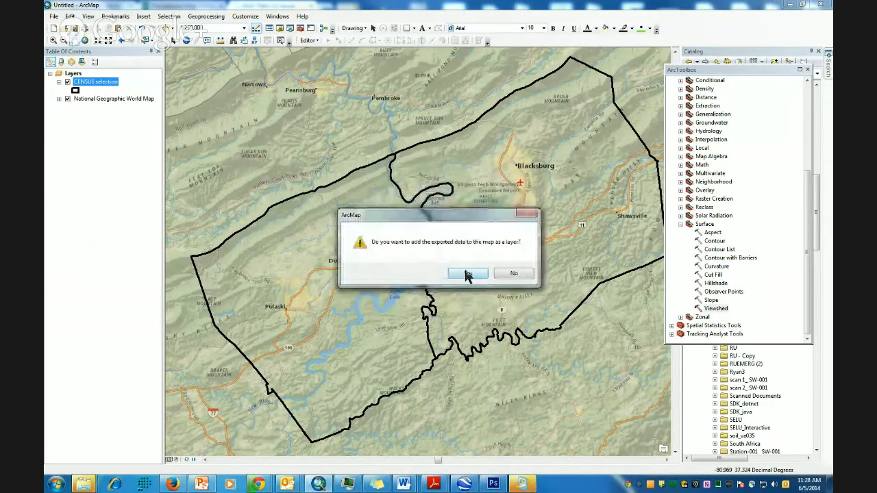
left_click(465, 272)
- Remove the CENSUS selection layer and give Counties a hollow fill with a thicker outline
right_click(110, 100)
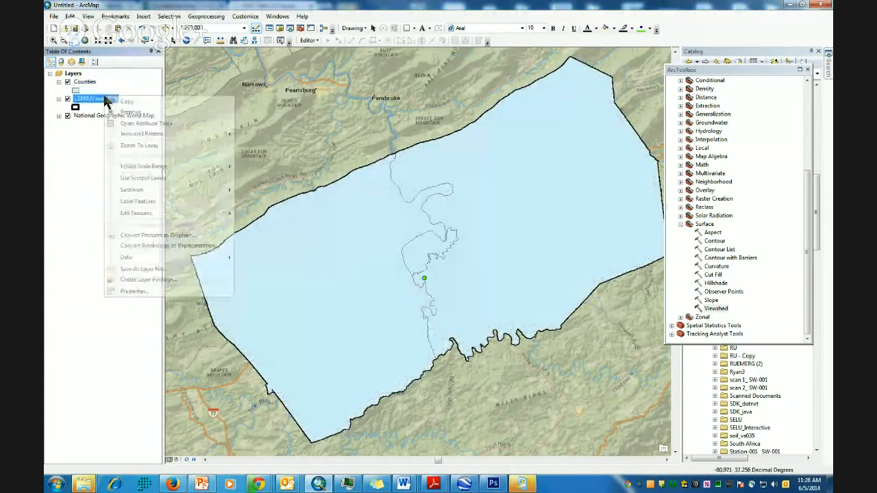
left_click(137, 112)
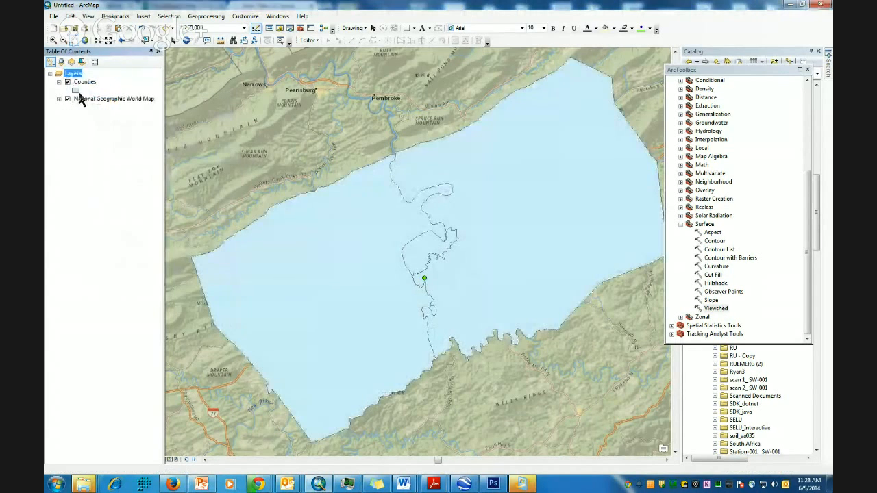
left_click(75, 90)
left_click(342, 226)
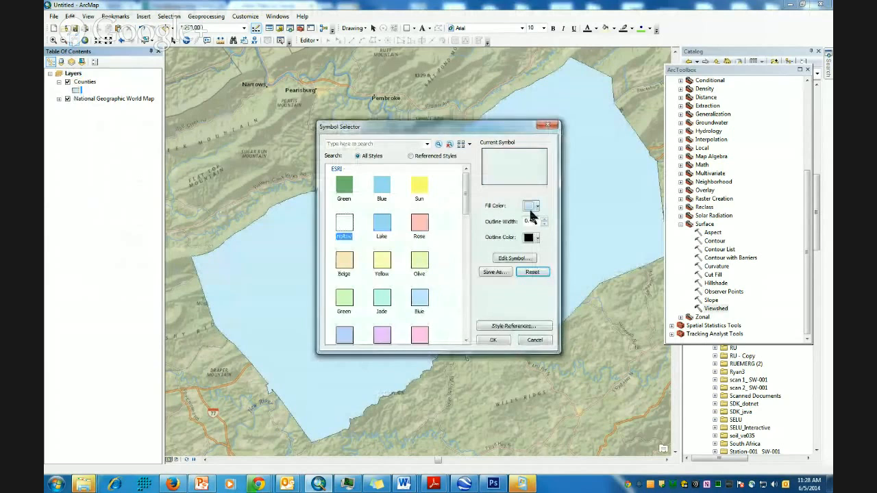
left_click(544, 219)
left_click(544, 218)
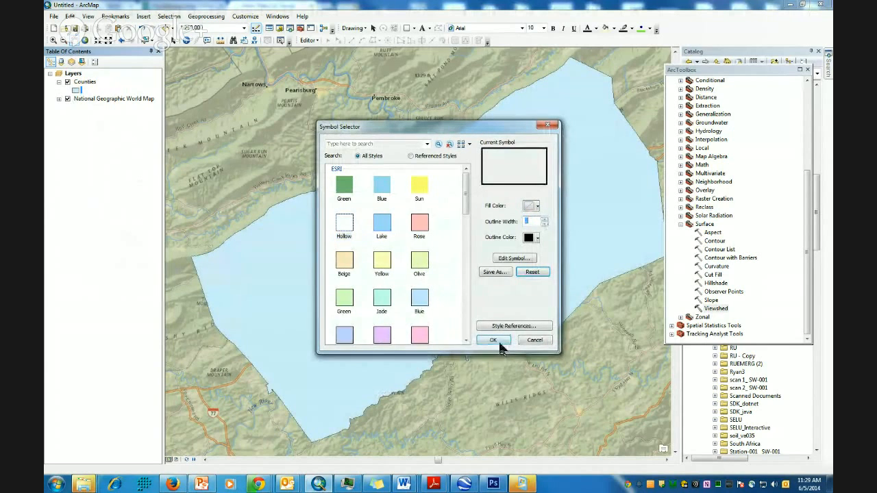
left_click(492, 341)
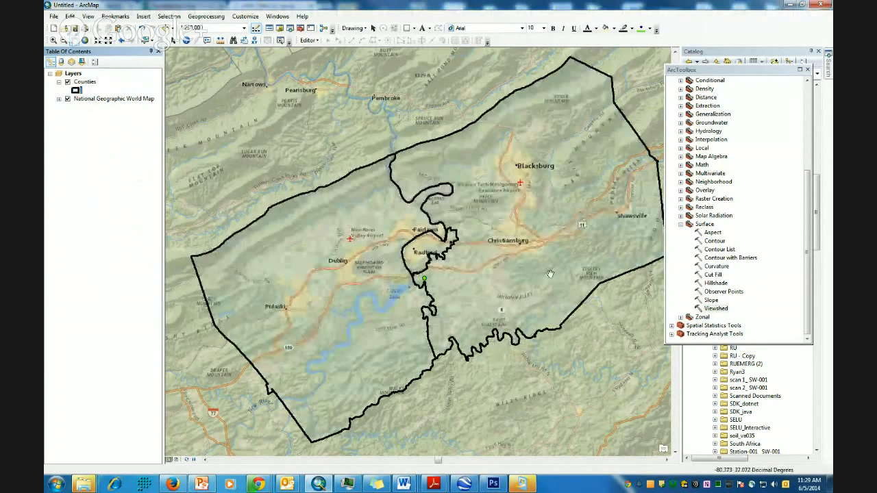
double_click(716, 307)
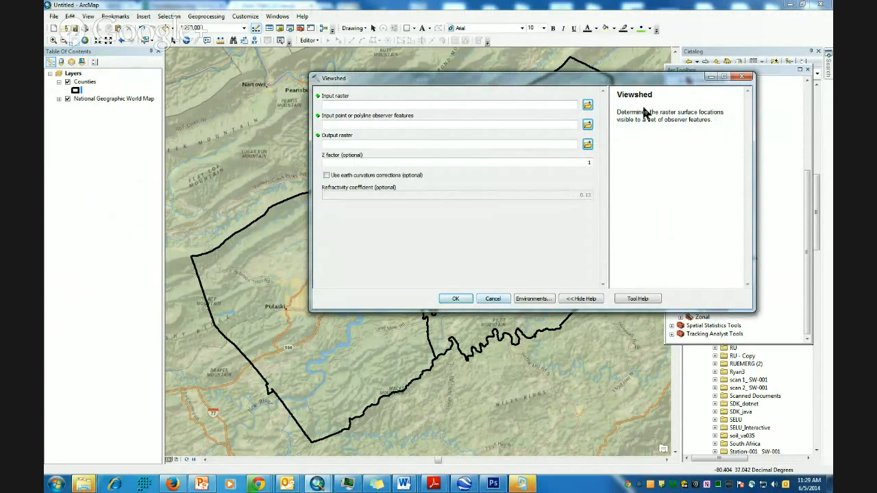
left_click(323, 104)
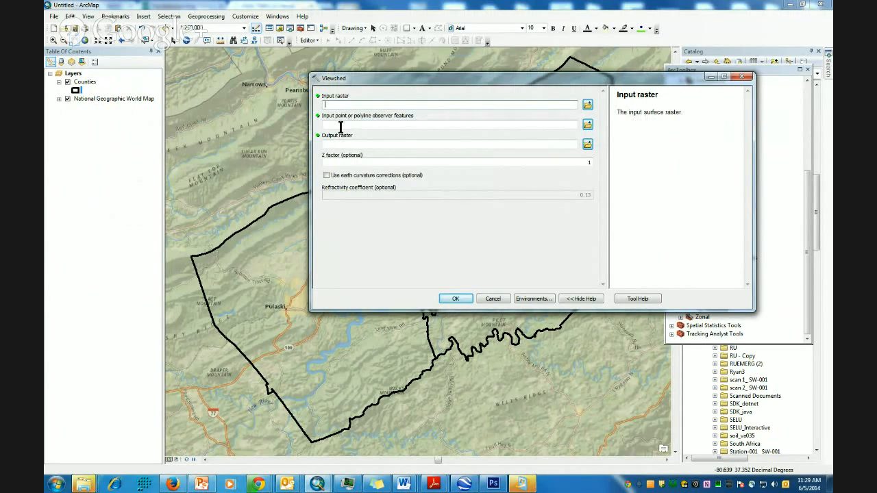
left_click(338, 124)
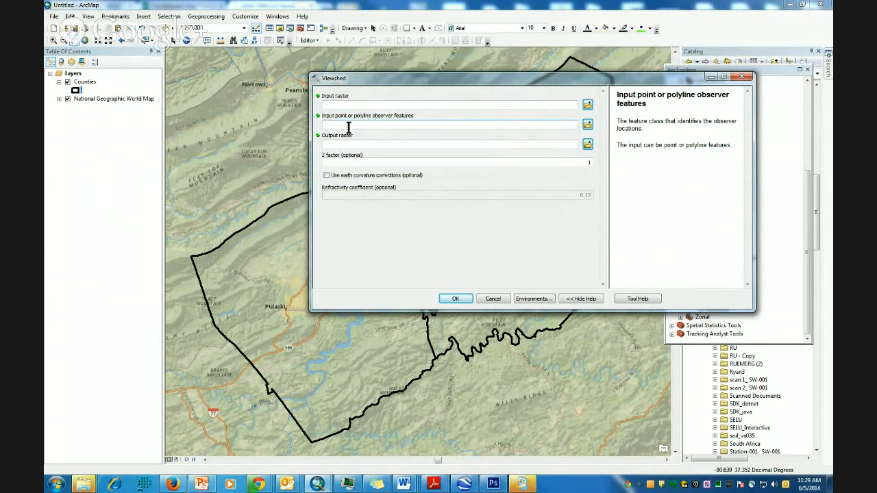
left_click_drag(378, 81, 370, 311)
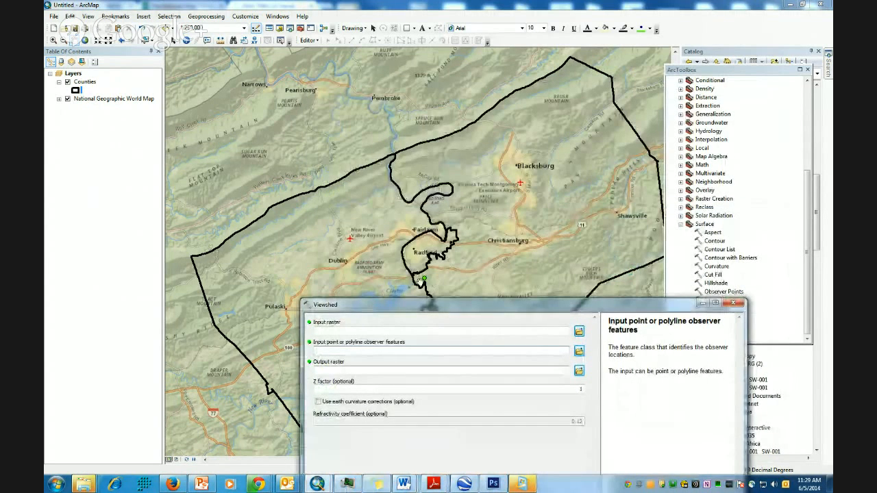
left_click_drag(447, 311, 478, 222)
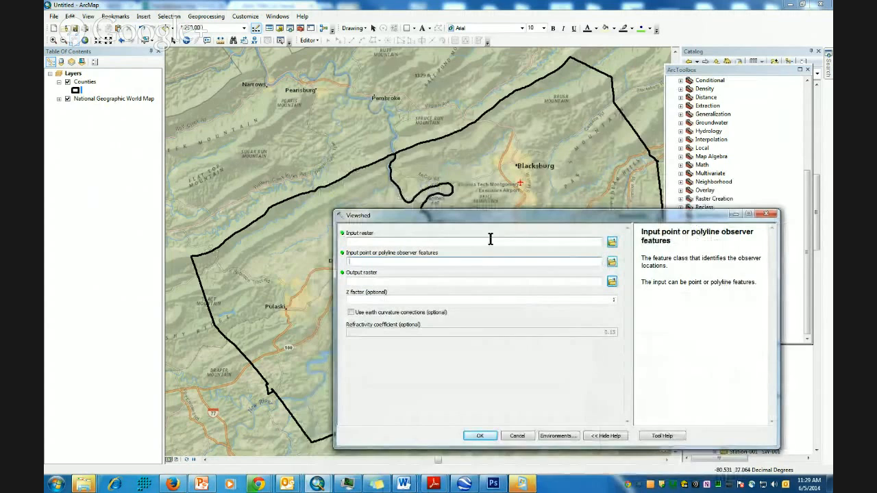
left_click(736, 214)
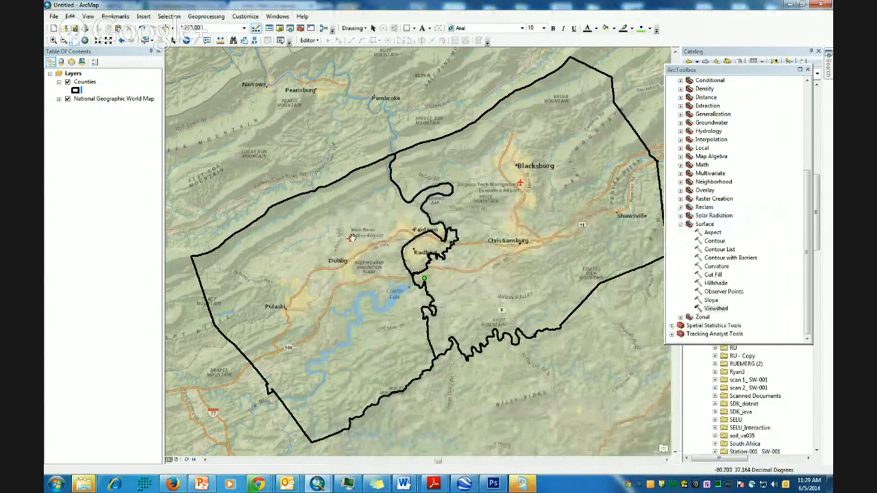
- Convert the selected tower graphic into a Tower point feature class, deleting the graphic, and add it to the map
left_click(174, 41)
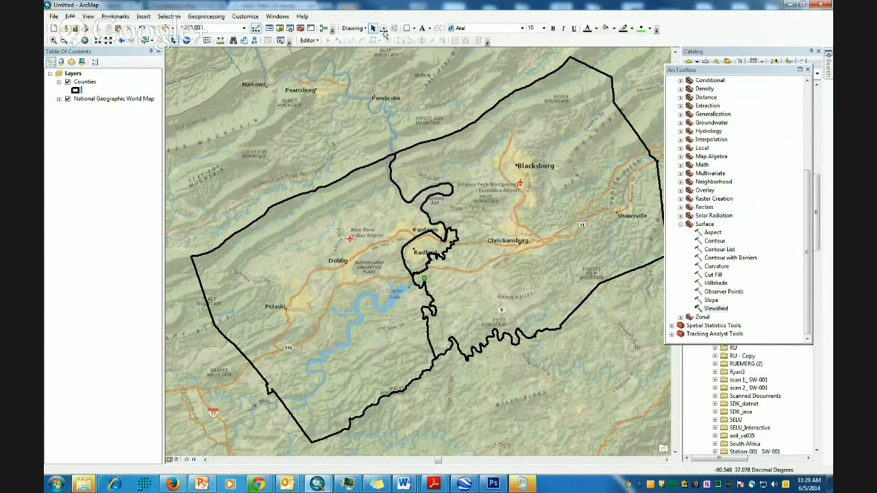
right_click(665, 37)
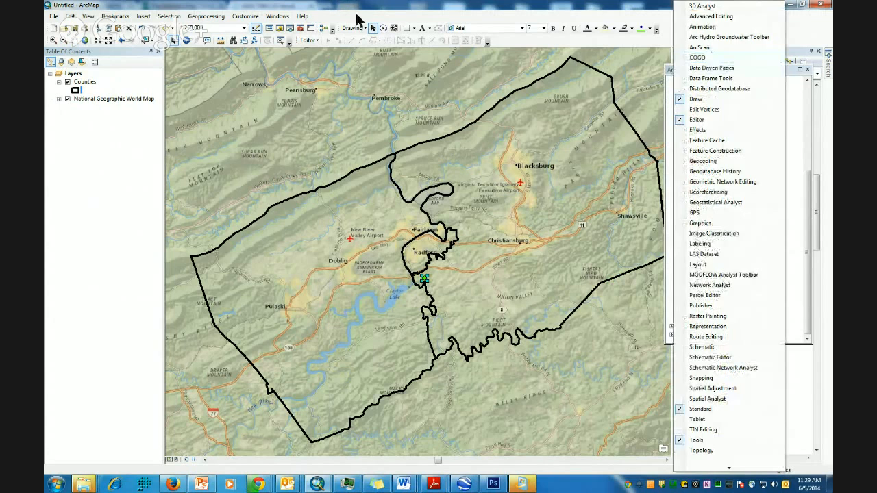
left_click(373, 31)
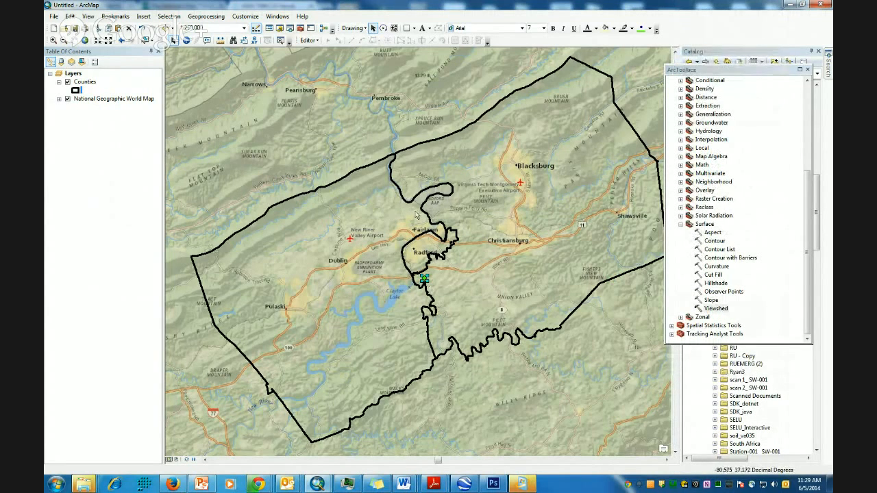
left_click(362, 29)
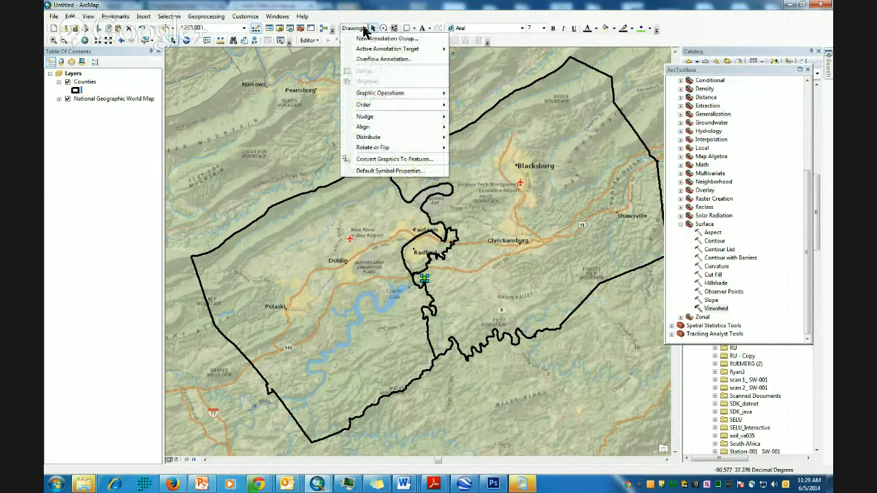
left_click(394, 161)
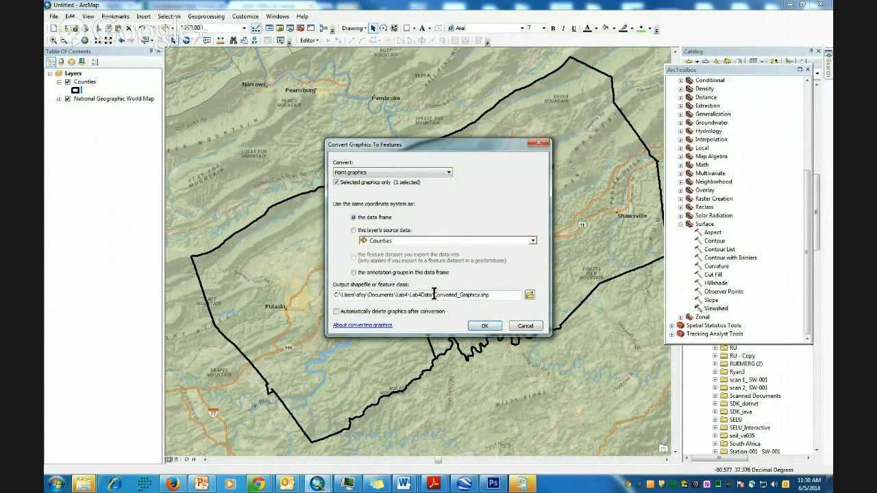
left_click_drag(435, 294, 655, 297)
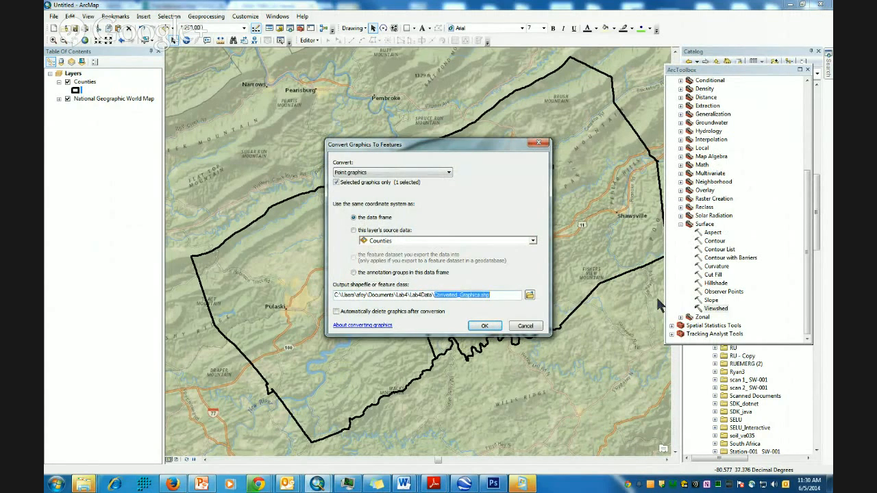
type("To")
left_click(335, 311)
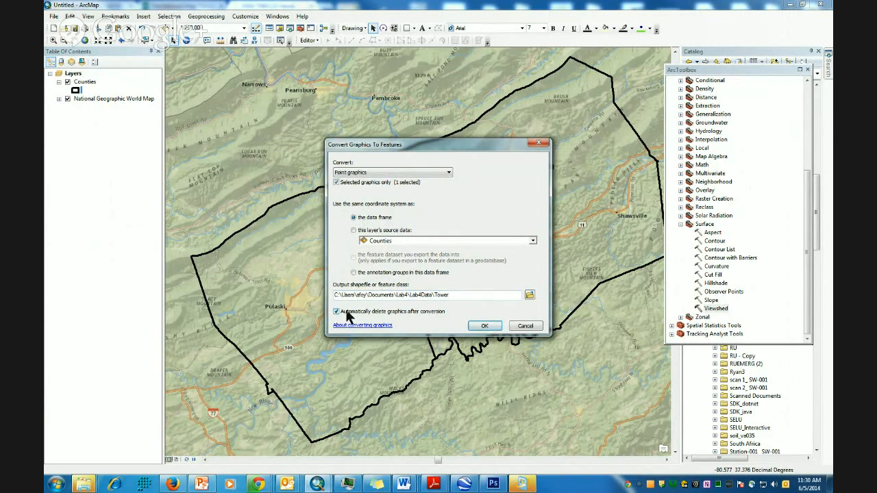
left_click(484, 326)
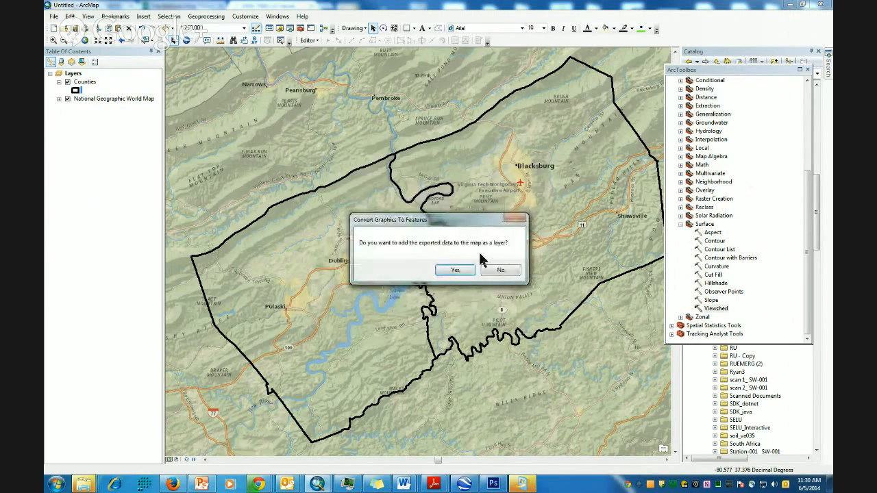
left_click(455, 270)
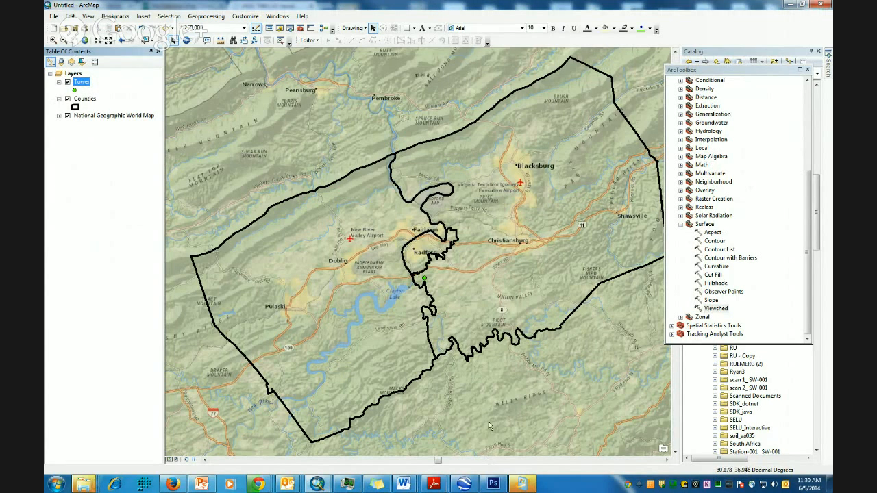
- Reopen the Viewshed tool, move its window aside, and bring up Chrome's window previews
double_click(720, 308)
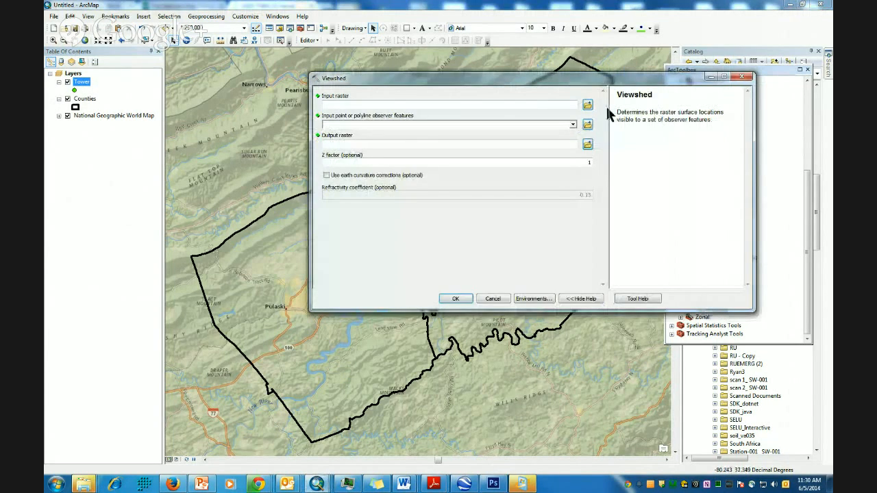
left_click(573, 125)
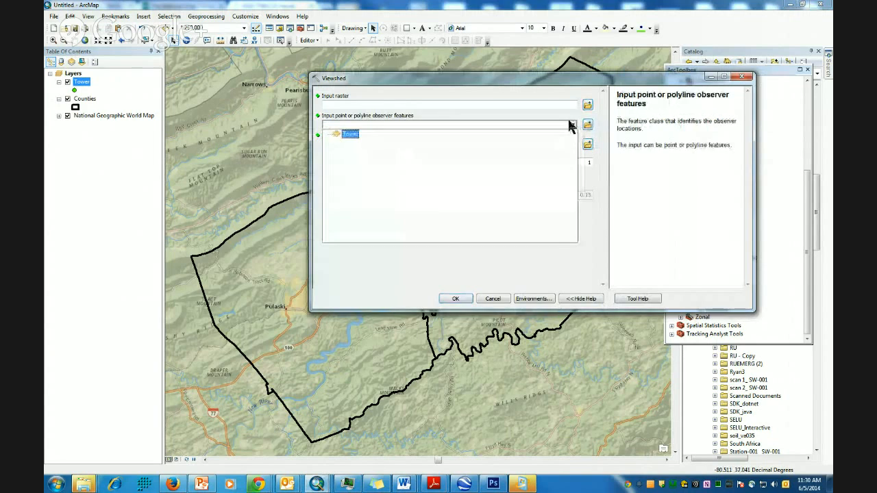
left_click(543, 87)
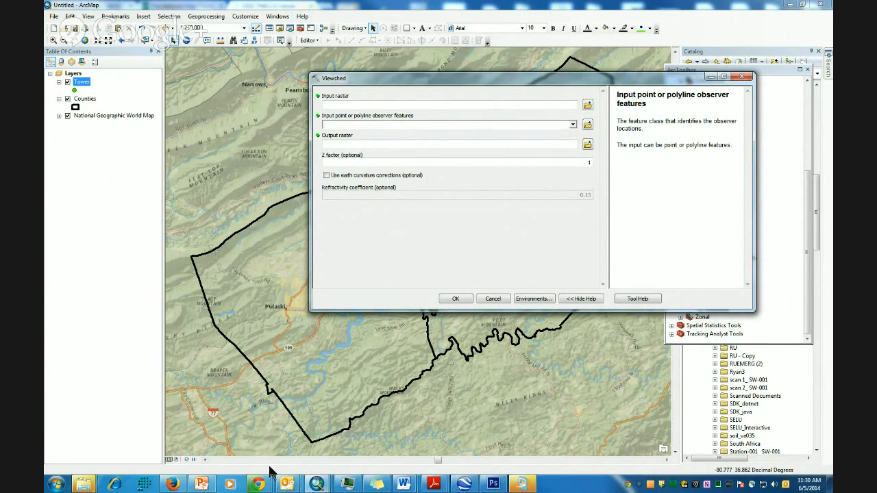
left_click_drag(442, 83, 376, 108)
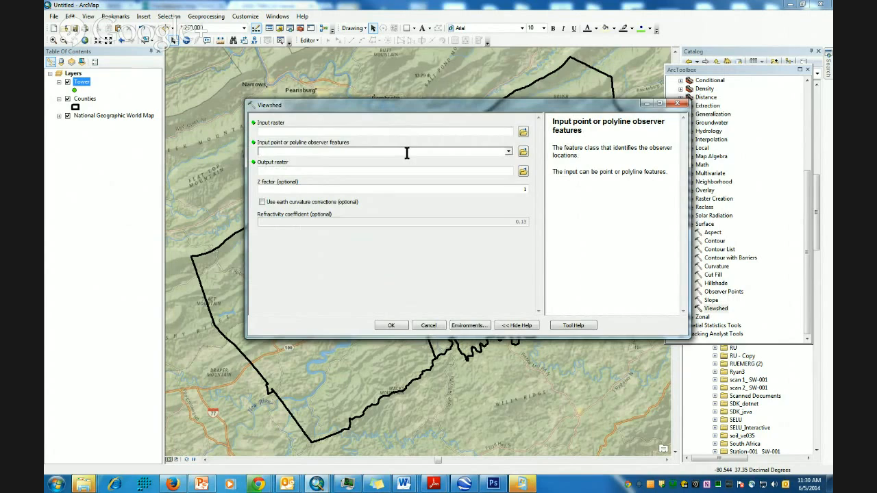
left_click(259, 483)
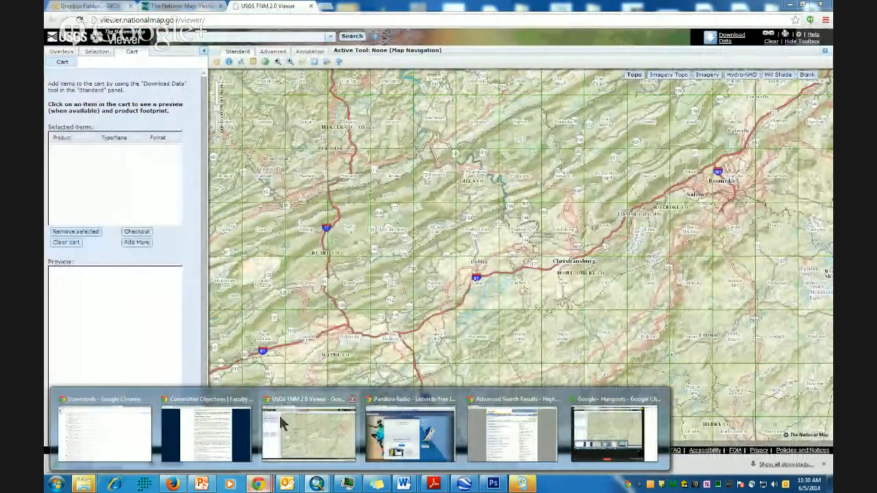
- Search Google for 'feet to meters', convert 250 feet to 76.2 meters, then minimize Chrome
left_click(283, 423)
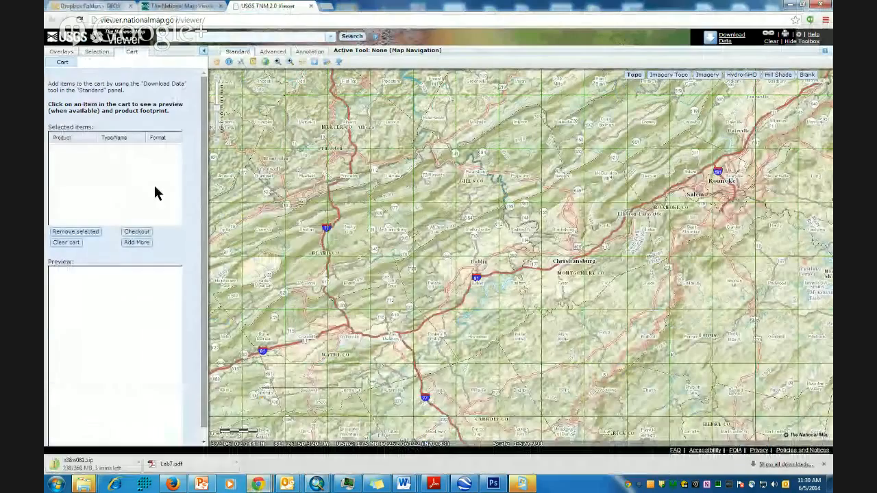
left_click(203, 20)
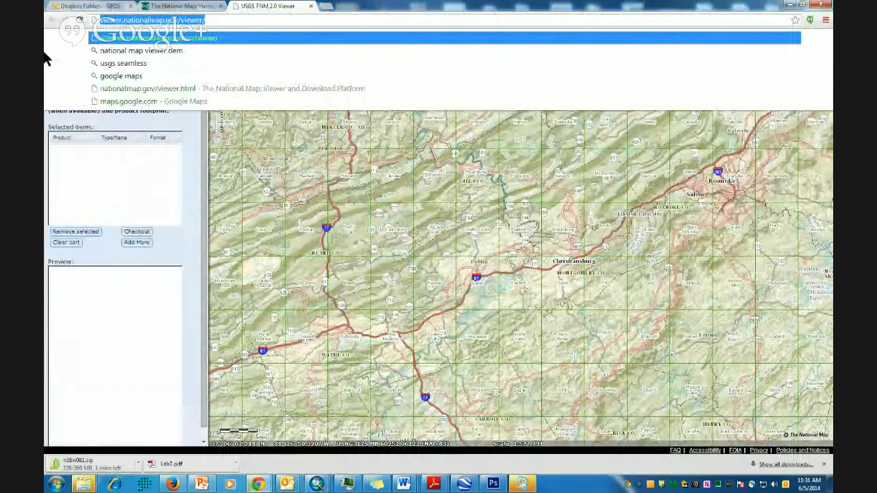
type("fe")
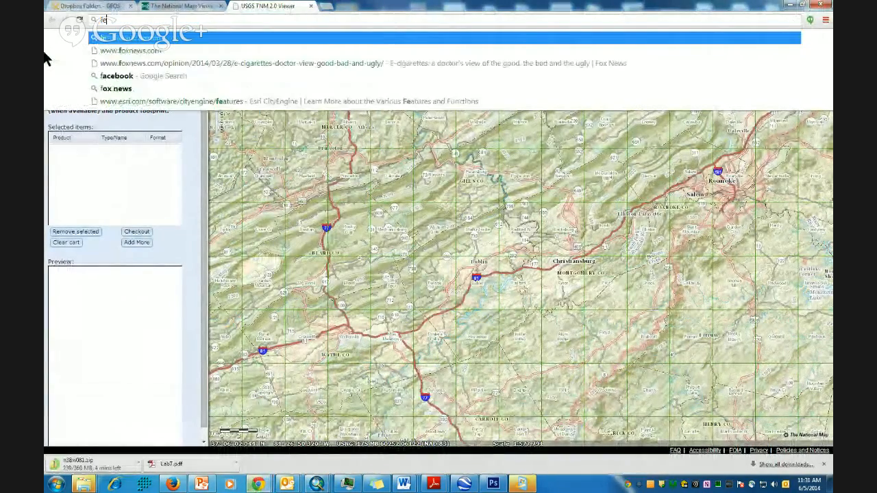
type("et to meters")
key("Return")
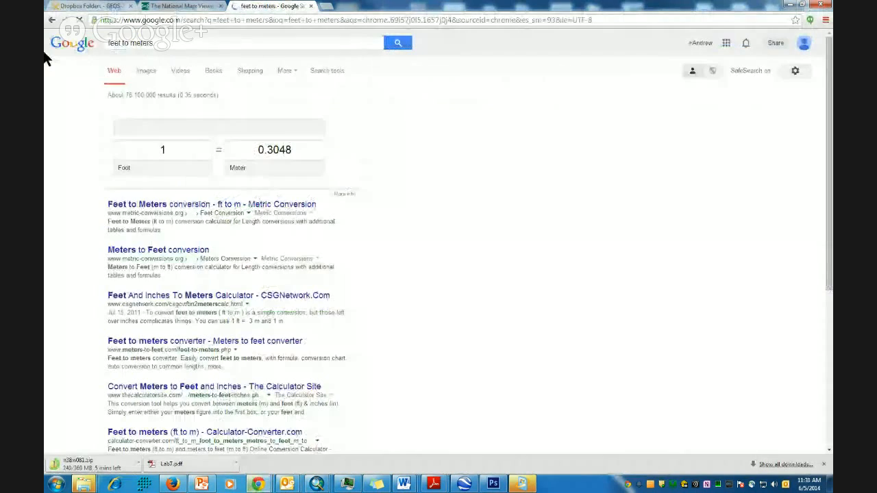
left_click_drag(179, 149, 125, 151)
type("250")
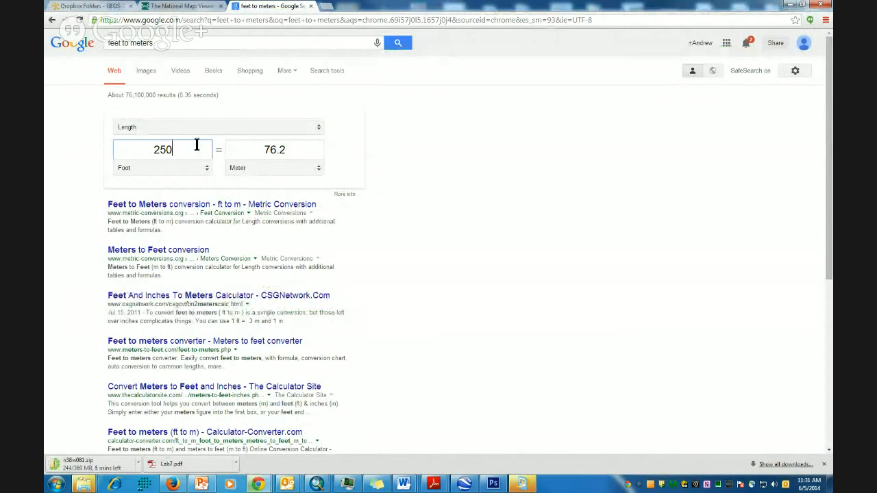
left_click(788, 5)
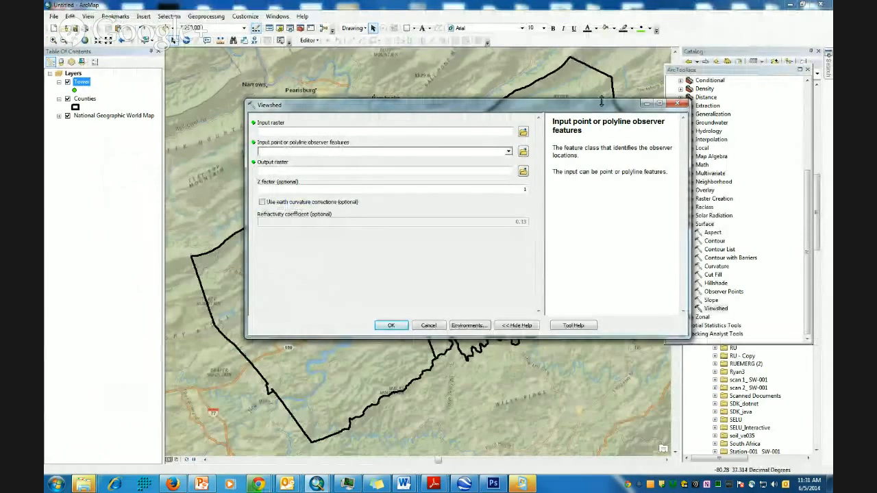
left_click_drag(603, 104, 522, 86)
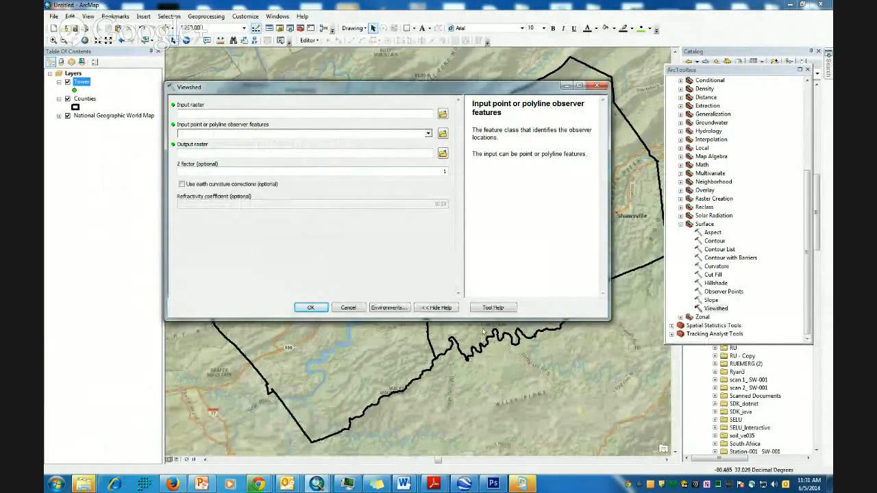
left_click(498, 307)
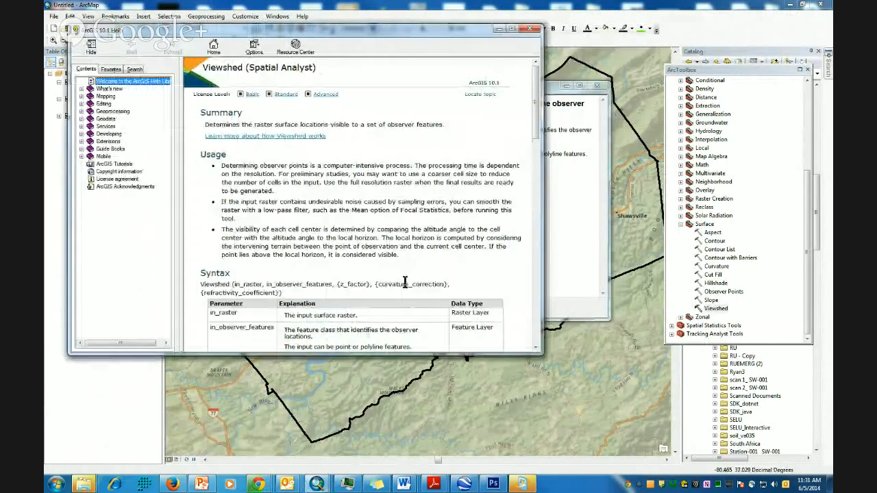
scroll(415, 284, "down", 4)
scroll(412, 282, "down", 3)
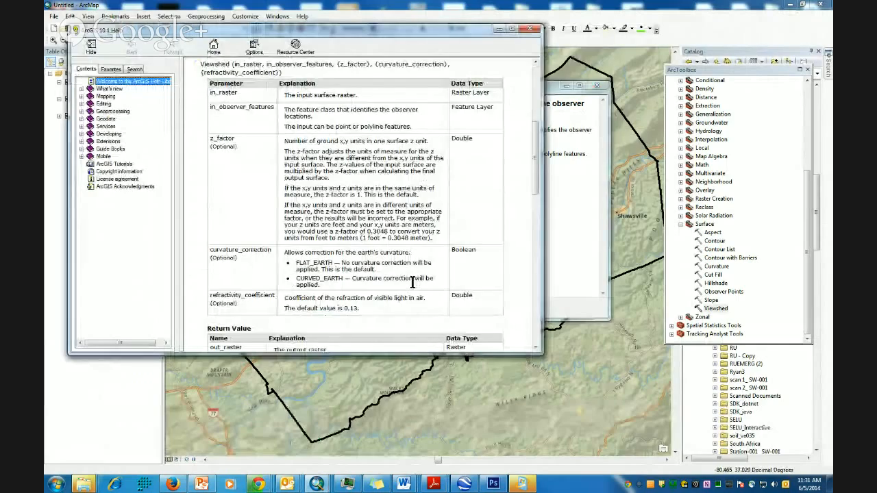
scroll(412, 282, "down", 6)
scroll(422, 283, "down", 9)
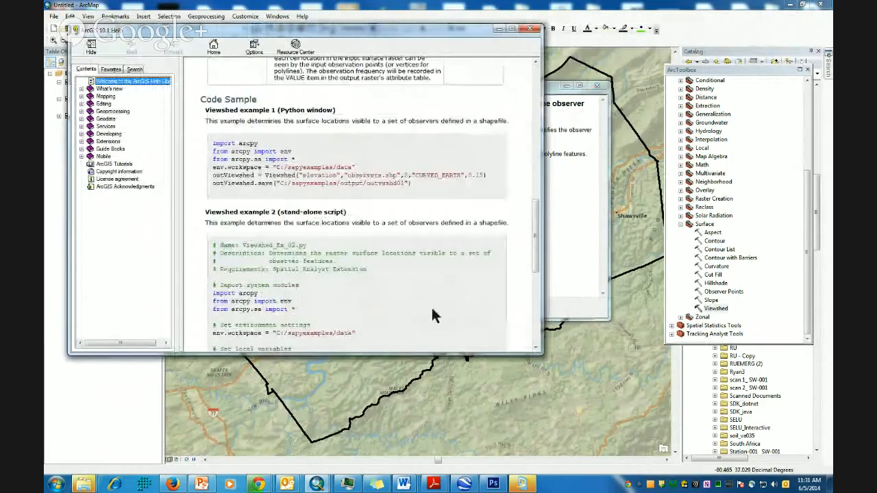
scroll(425, 316, "up", 15)
scroll(385, 345, "up", 3)
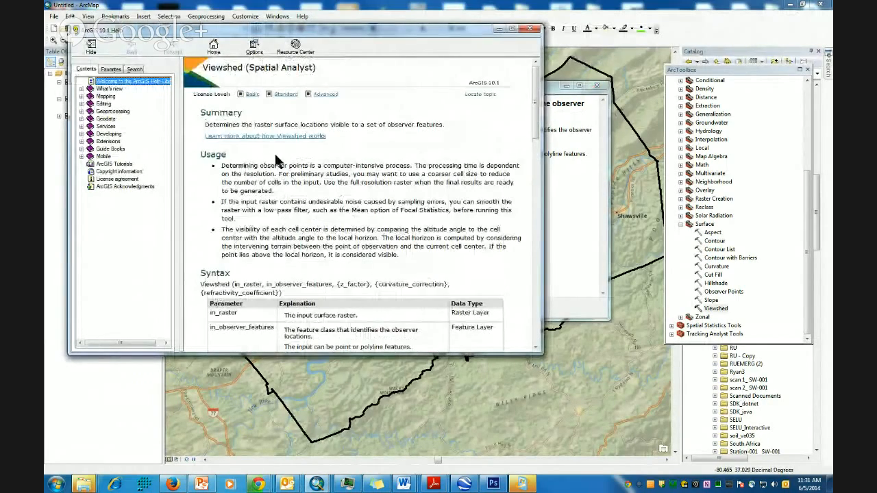
left_click(276, 133)
scroll(343, 248, "down", 15)
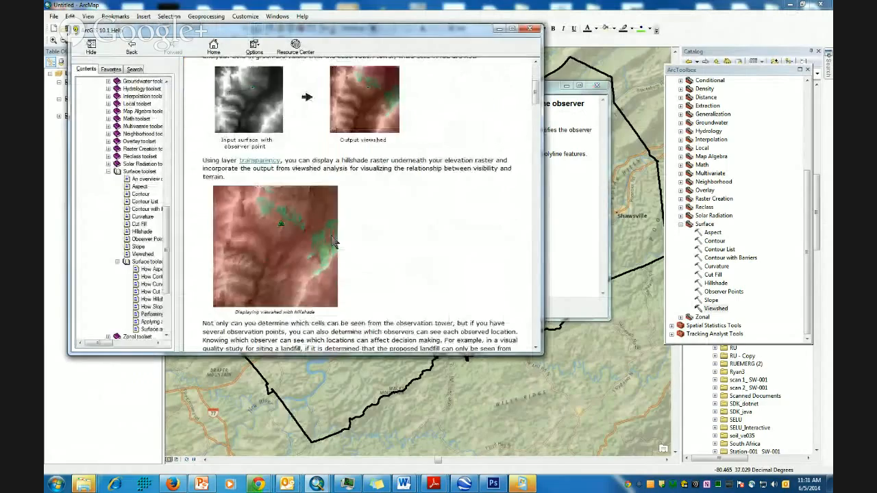
scroll(343, 248, "down", 3)
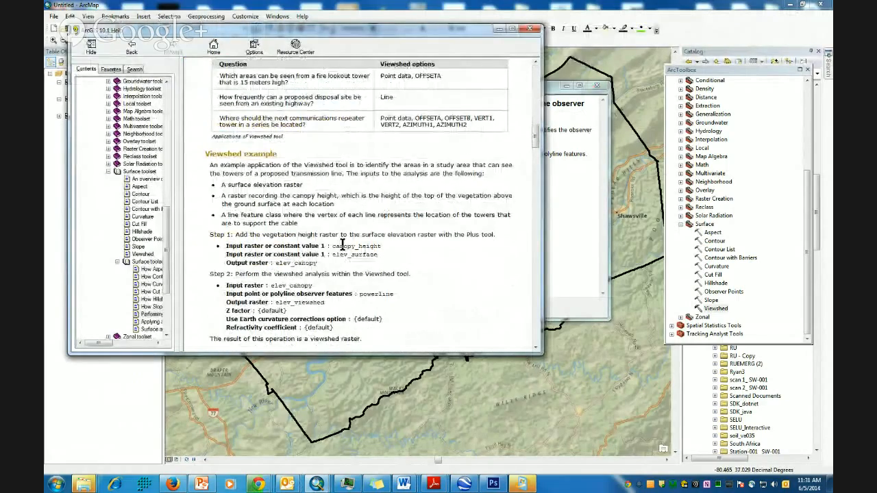
scroll(329, 164, "down", 15)
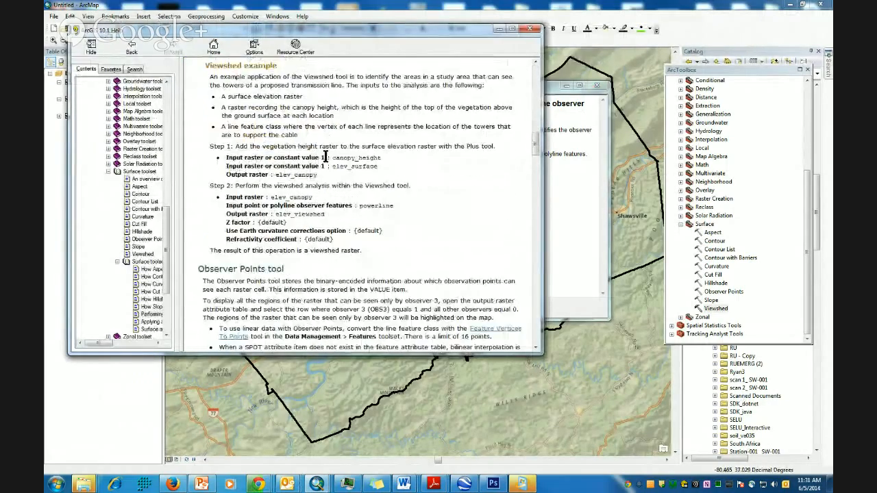
scroll(342, 232, "down", 15)
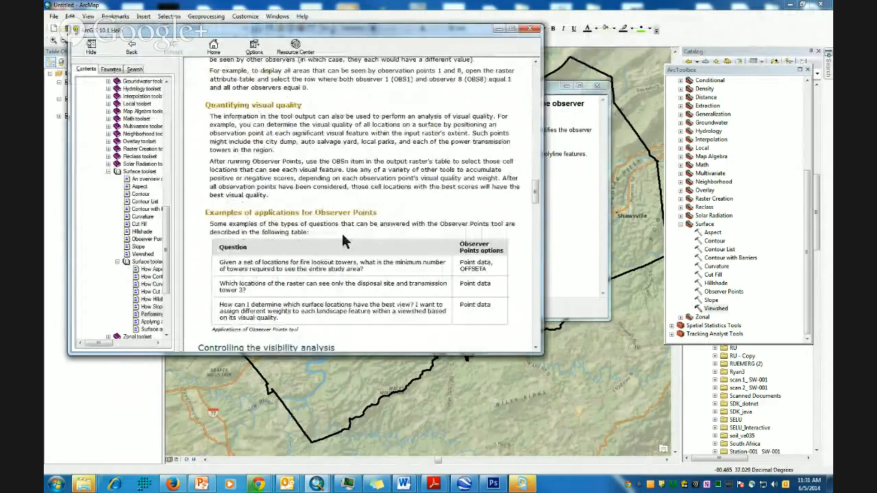
scroll(338, 262, "down", 2)
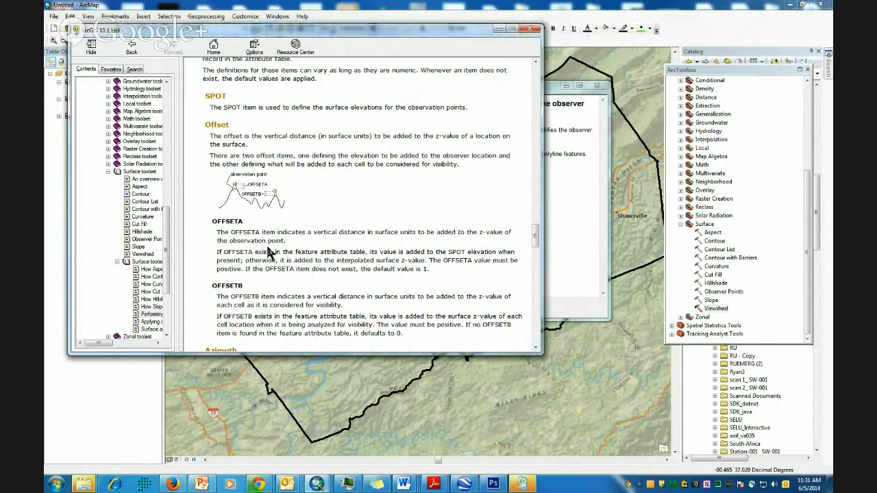
left_click_drag(215, 233, 466, 226)
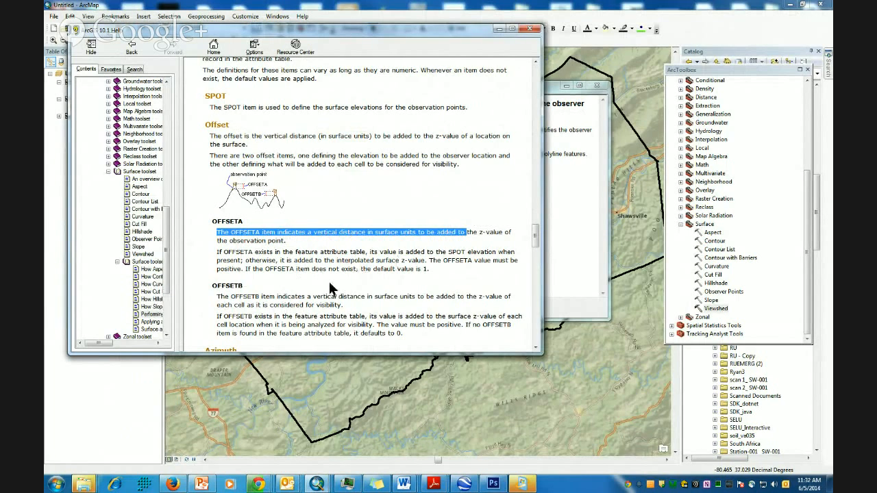
scroll(365, 271, "down", 3)
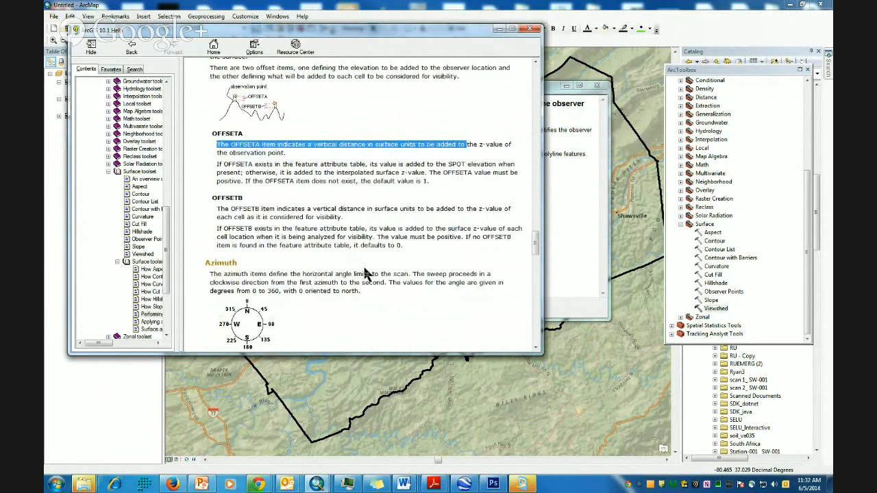
scroll(365, 273, "down", 3)
scroll(363, 275, "down", 1)
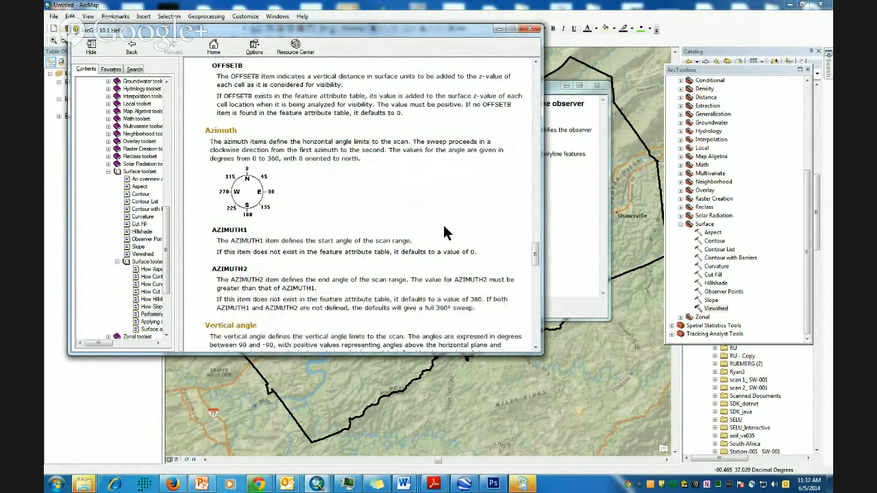
scroll(537, 259, "down", 1)
left_click_drag(537, 262, 545, 313)
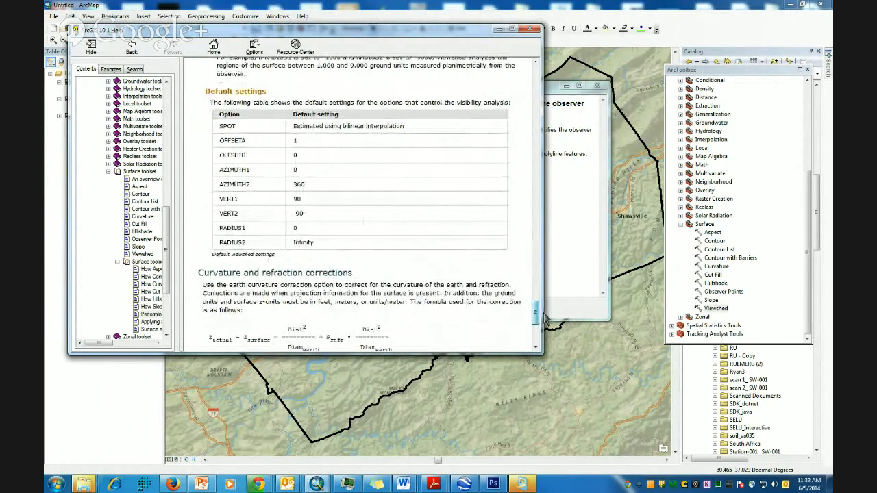
scroll(397, 254, "up", 1)
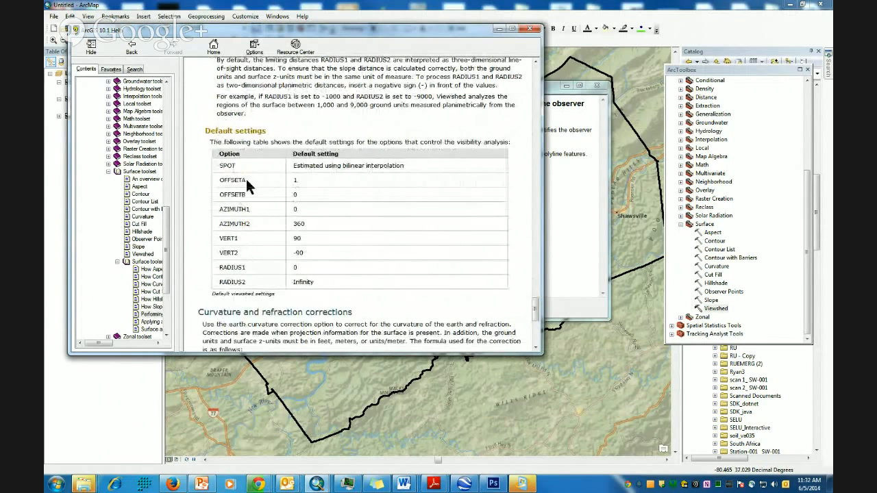
left_click_drag(248, 185, 221, 190)
left_click(210, 189)
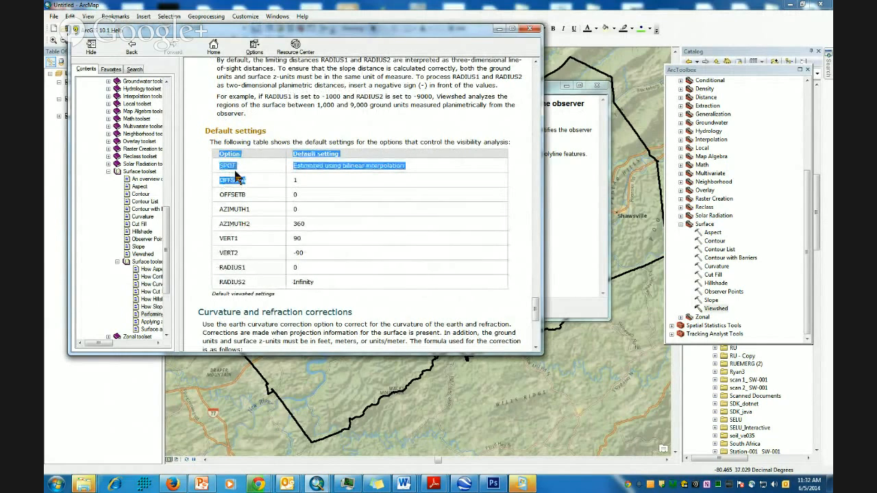
- Close the Viewshed help and add a Double field OFFSETA to the Tower attribute table
left_click(529, 28)
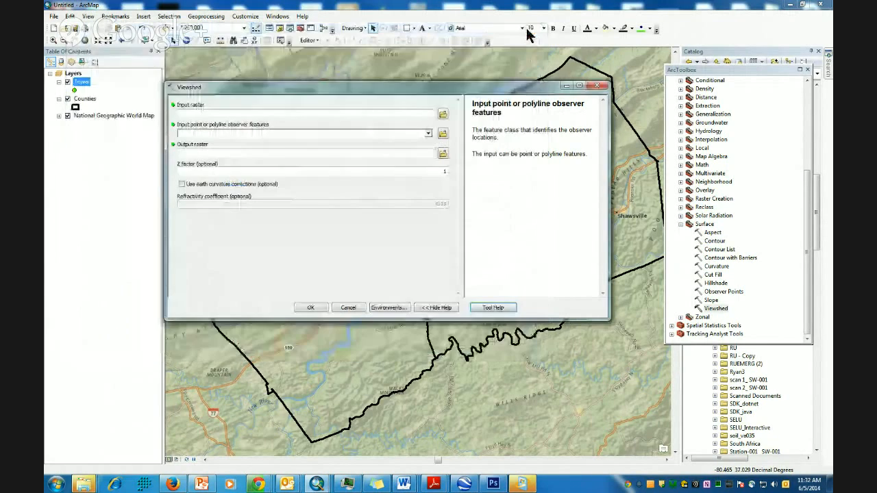
right_click(80, 85)
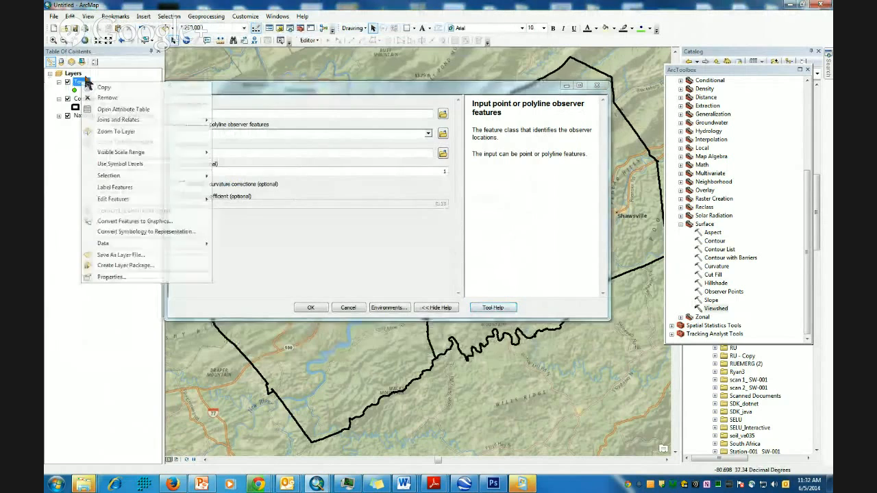
left_click(109, 112)
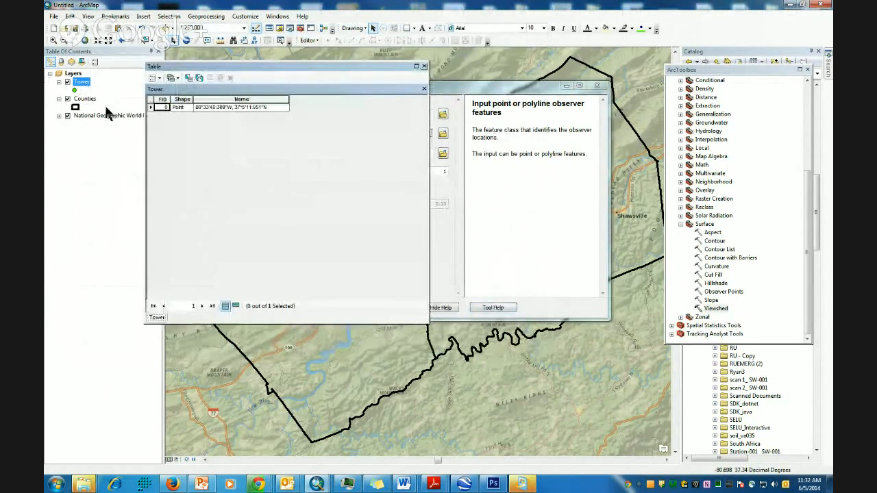
left_click(156, 78)
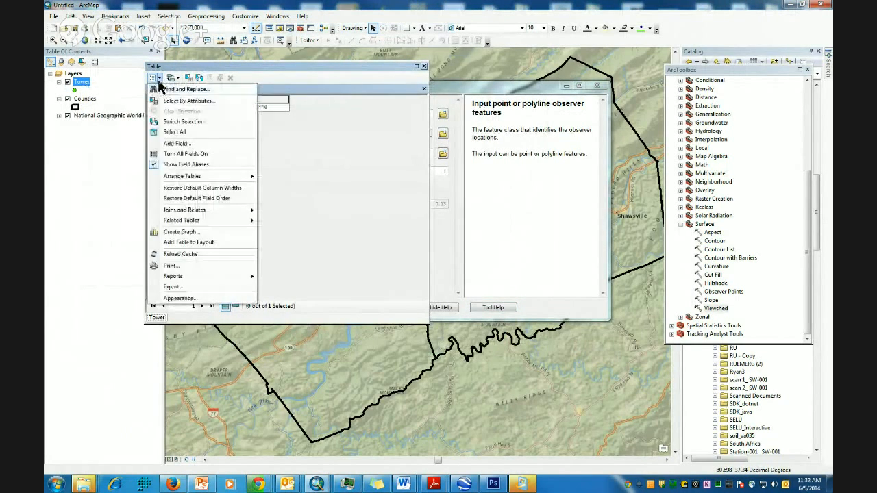
left_click(172, 145)
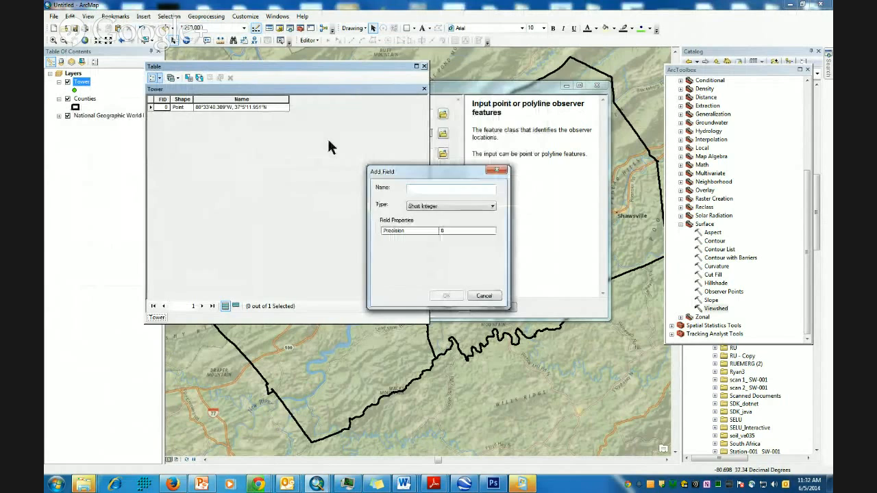
type("OFFSETA")
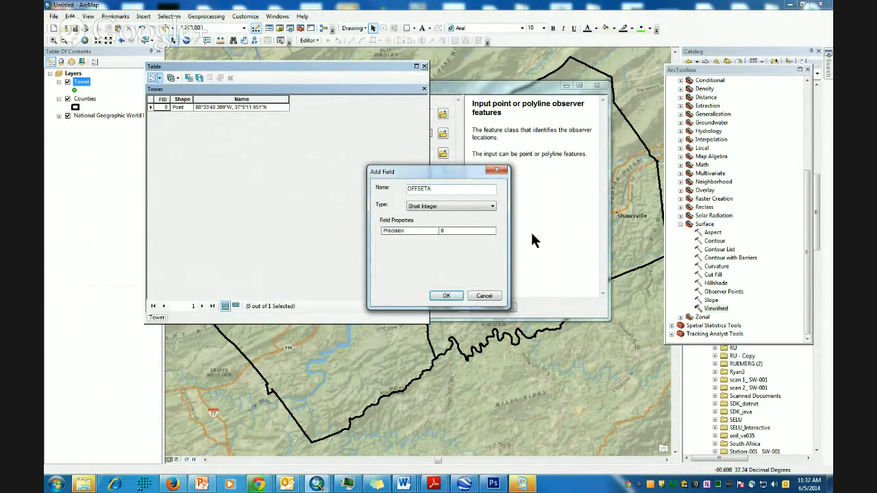
left_click(478, 205)
left_click(449, 233)
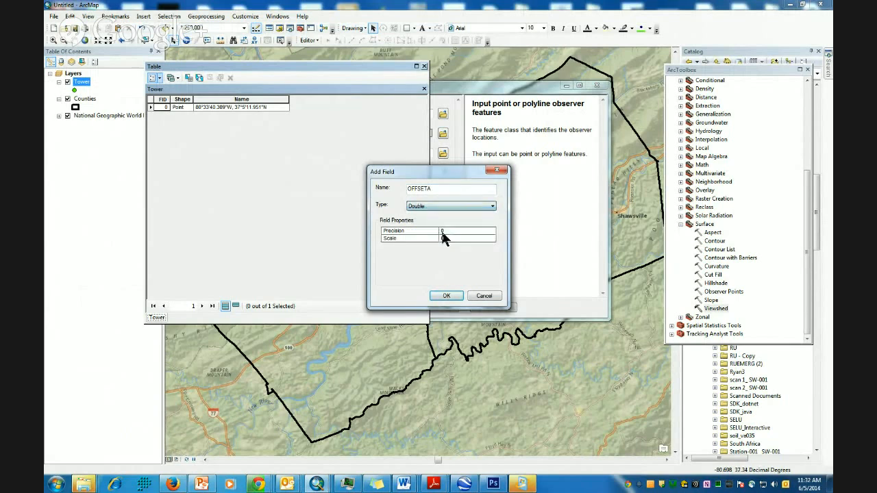
left_click(447, 297)
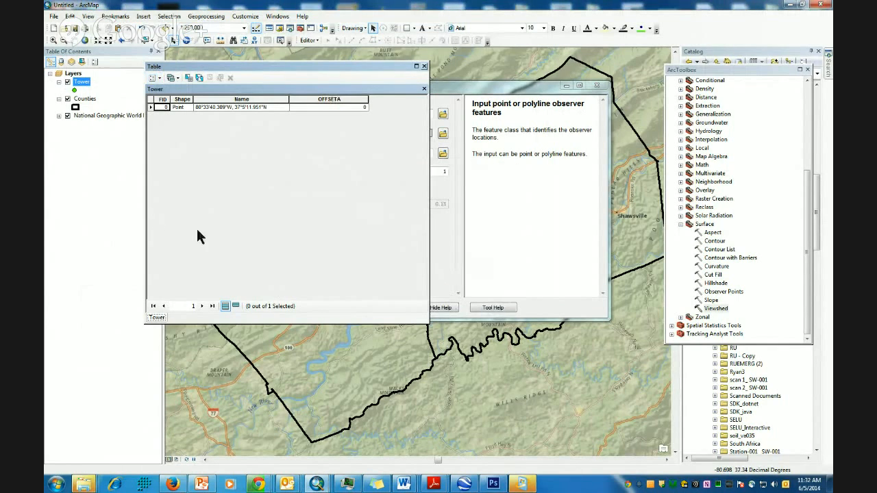
- Calculate the OFFSETA field to 76.2 with Field Calculator, outside an edit session
right_click(332, 101)
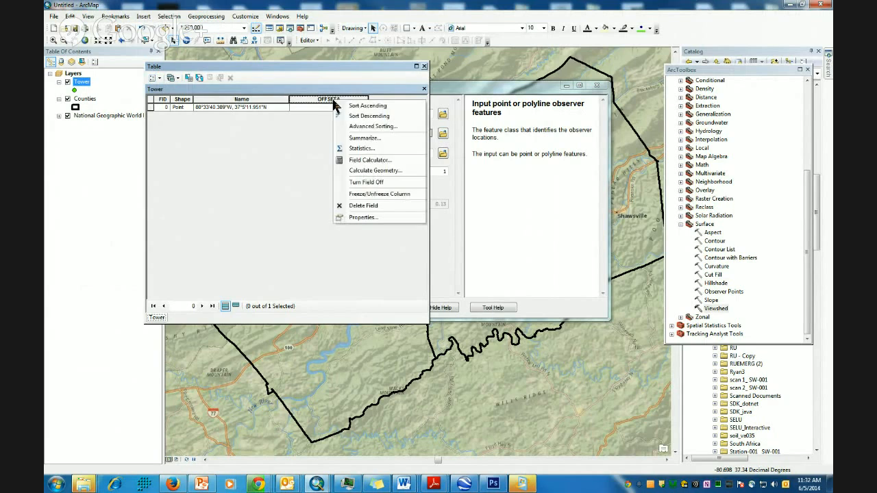
left_click(361, 163)
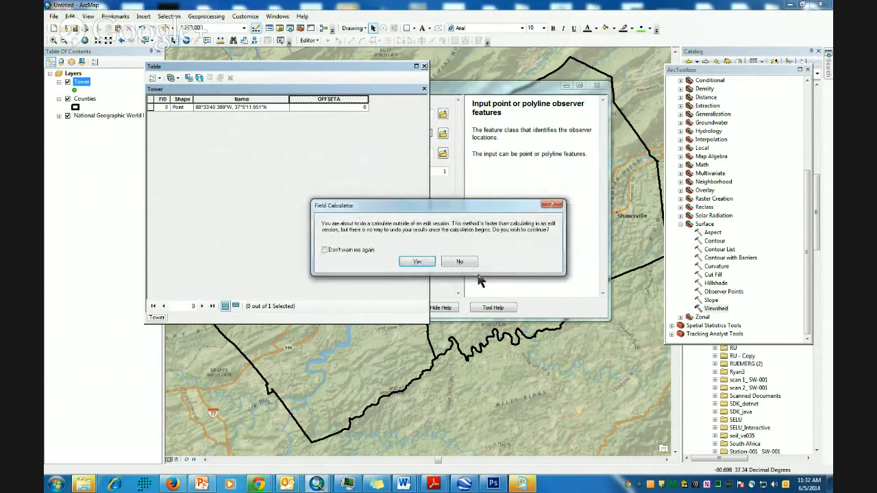
left_click(417, 262)
left_click(426, 291)
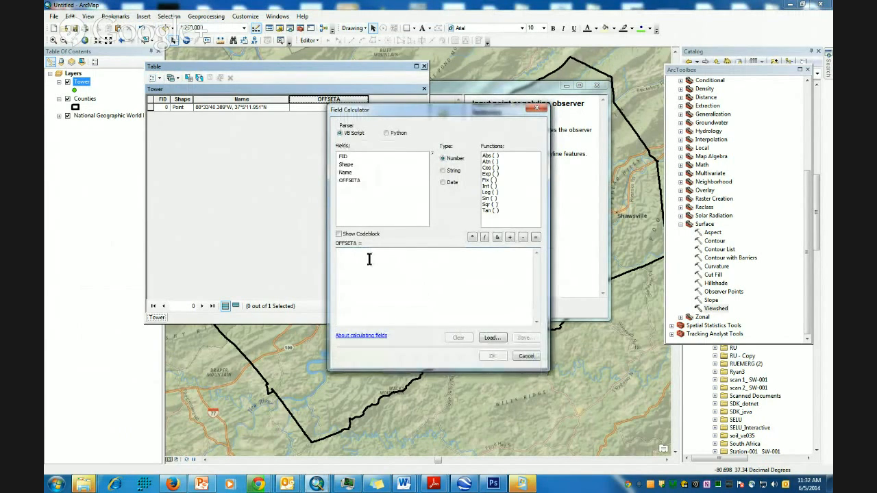
type("76.2")
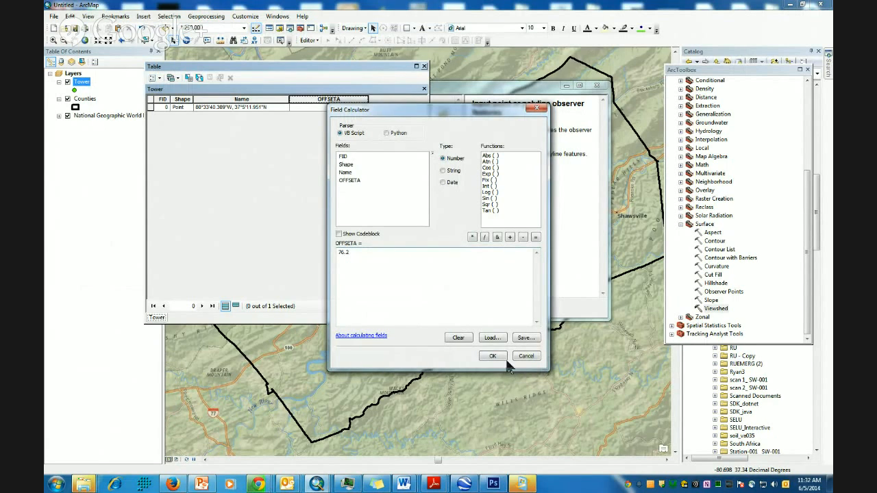
left_click(504, 359)
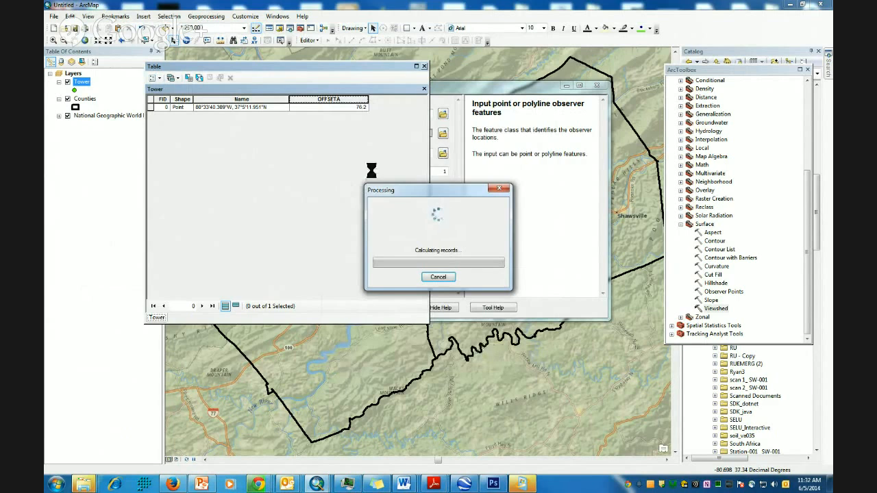
left_click(515, 233)
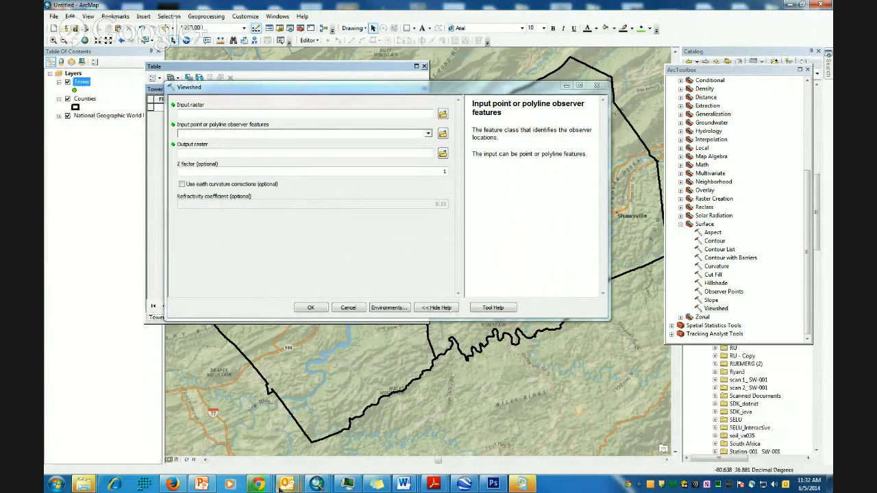
mouse_move(258, 484)
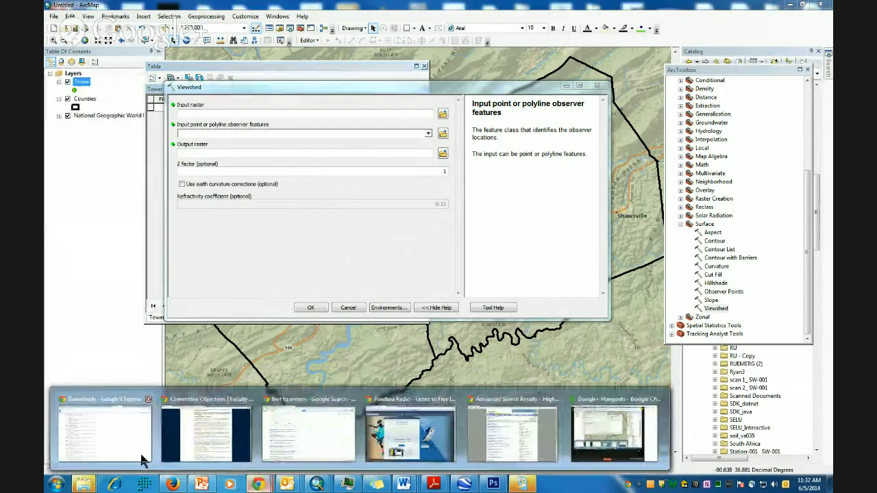
left_click(102, 452)
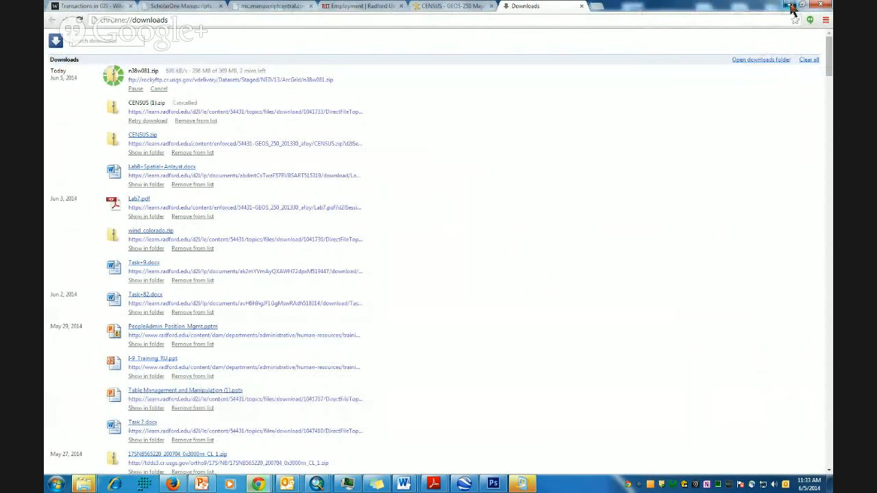
left_click(789, 7)
- Close the Tower attribute table and the unused Viewshed tool
left_click_drag(472, 96, 498, 146)
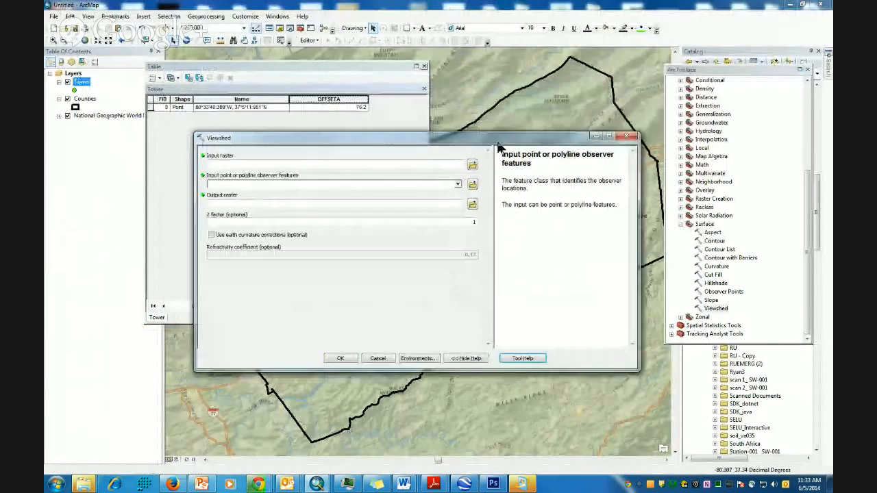
left_click(424, 66)
left_click_drag(401, 140, 359, 88)
left_click(584, 86)
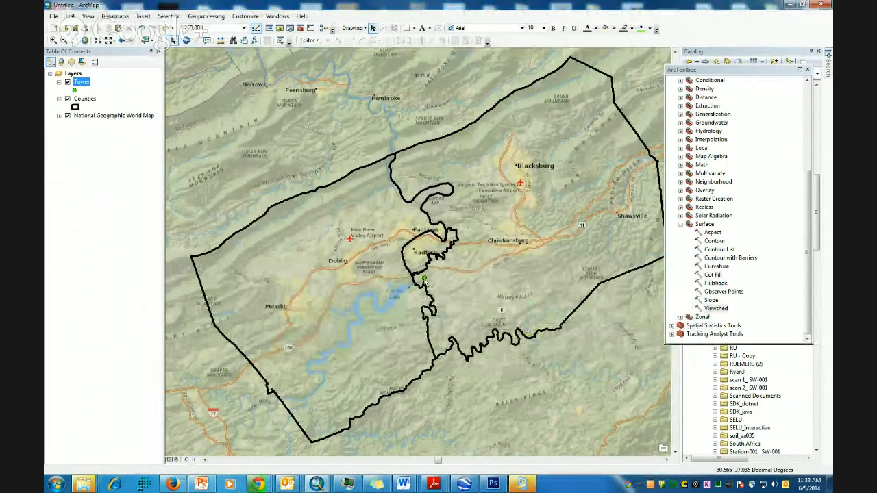
- Run Conversion Tools > To KML > Layer To KML on the Tower layer to create Tower_LayerToKML.kmz
left_click_drag(809, 195, 788, 96)
left_click(672, 114)
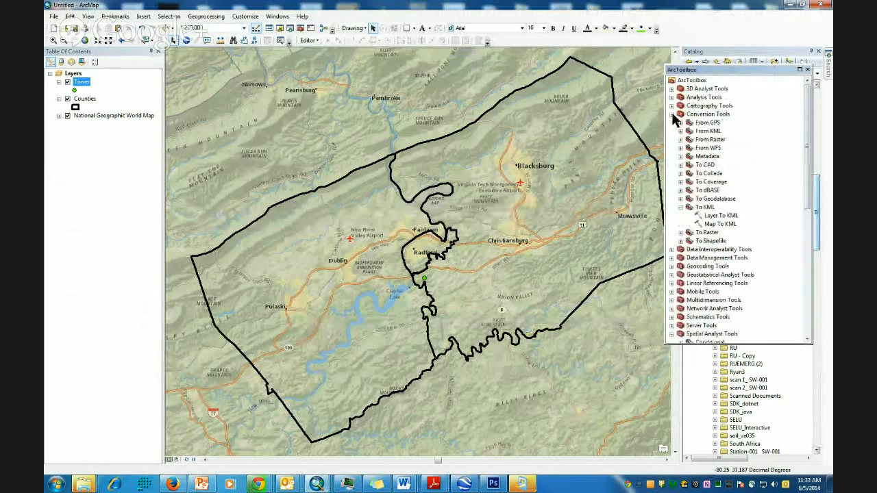
double_click(713, 217)
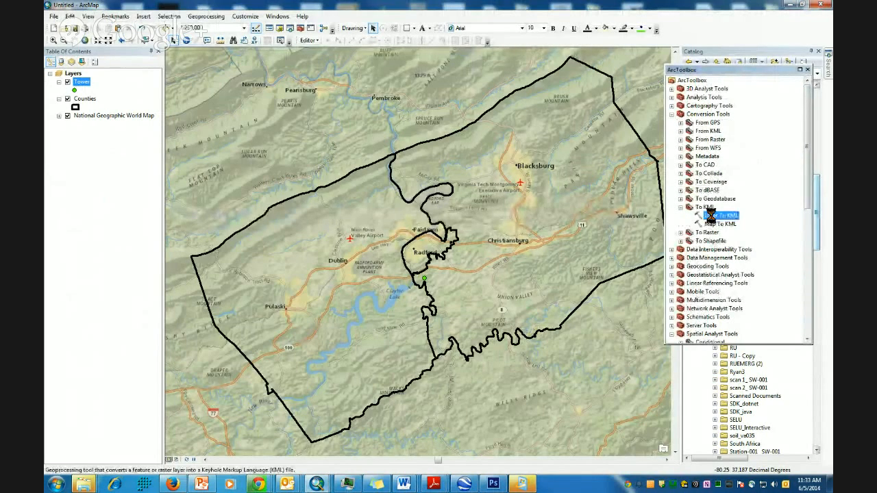
left_click_drag(112, 103, 345, 104)
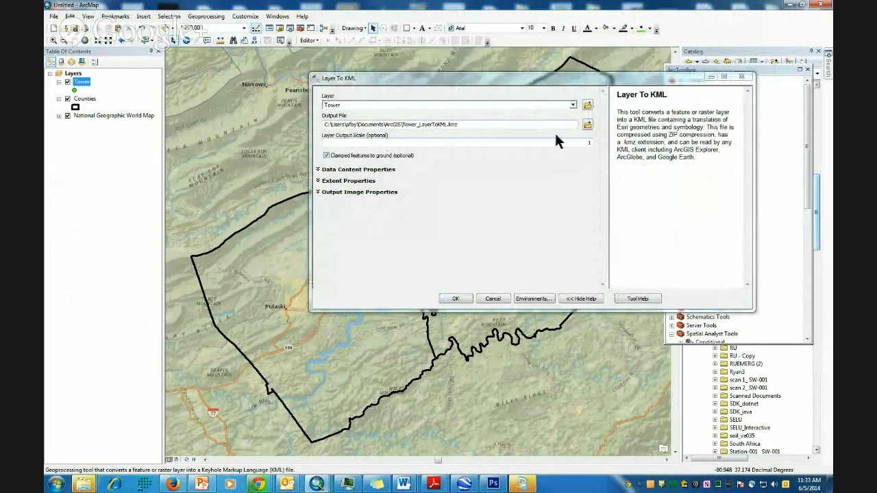
left_click(457, 300)
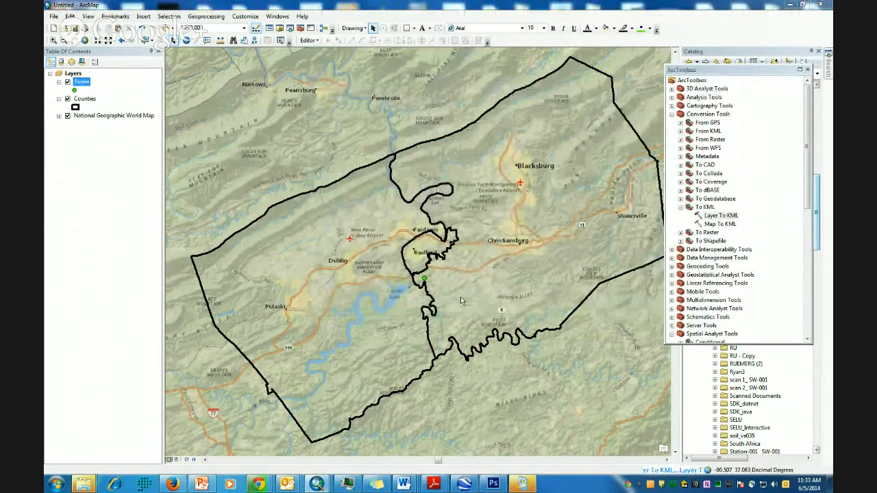
- Browse Explorer to Documents > ArcGIS and open Tower_LayerToKML.kmz in Google Earth
left_click(466, 484)
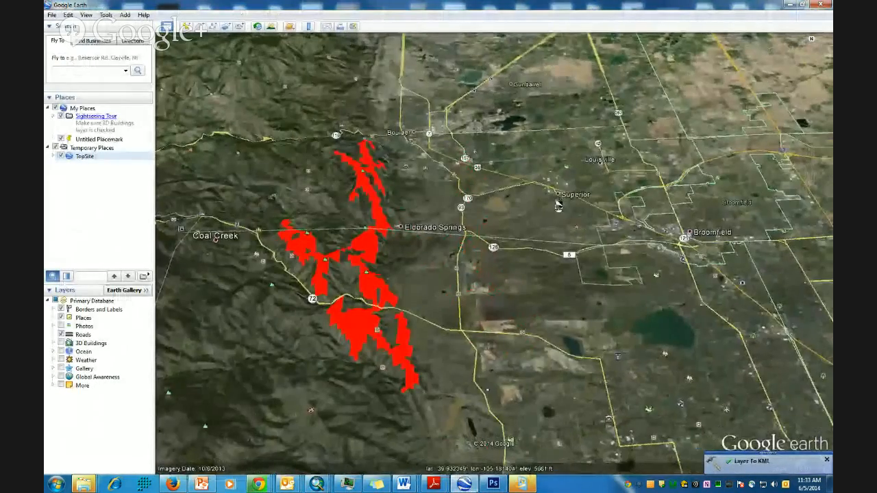
mouse_move(95, 483)
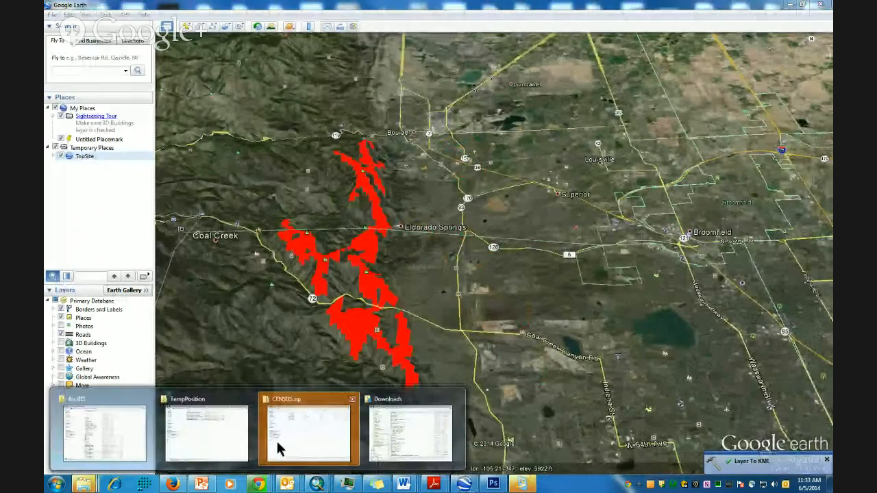
left_click(399, 429)
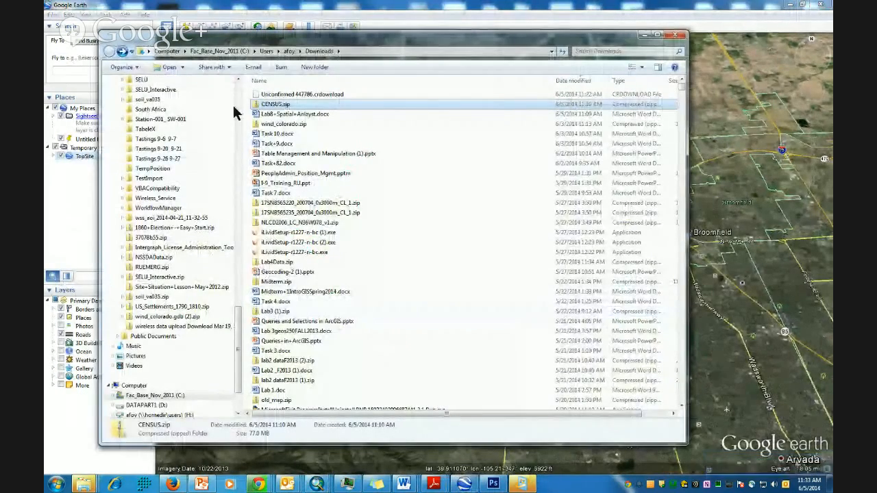
scroll(238, 336, "up", 2)
scroll(238, 335, "up", 10)
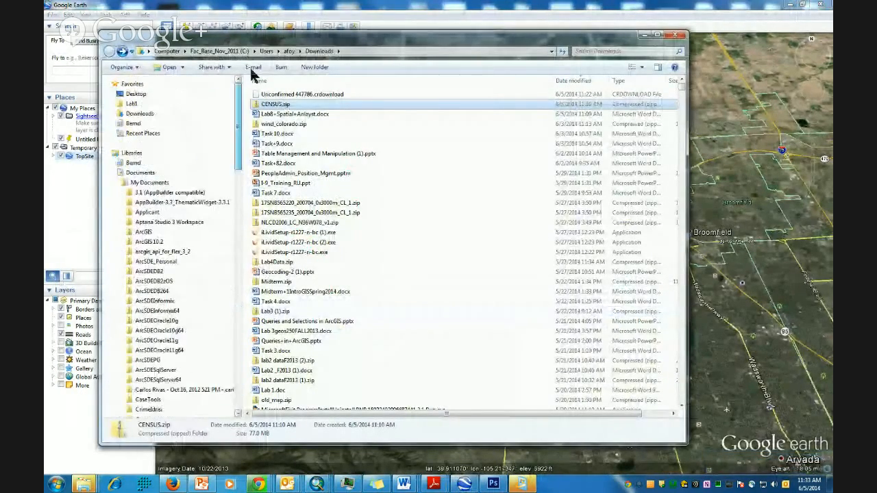
left_click(140, 174)
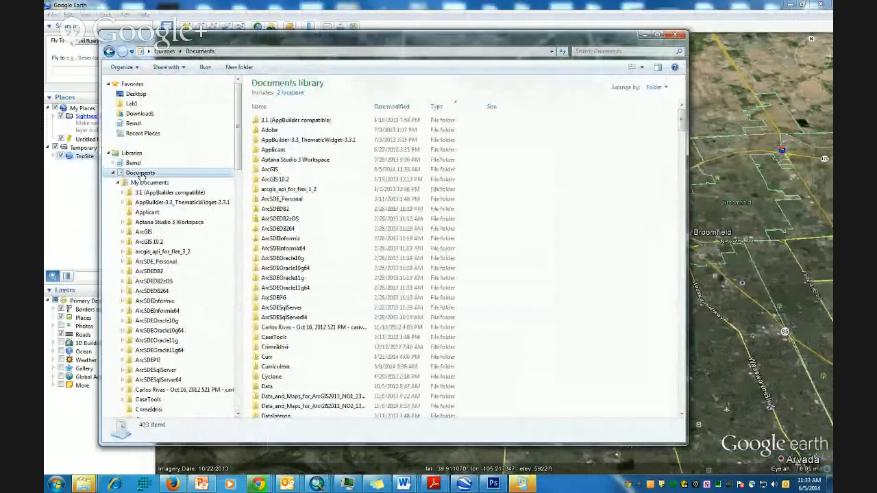
double_click(266, 173)
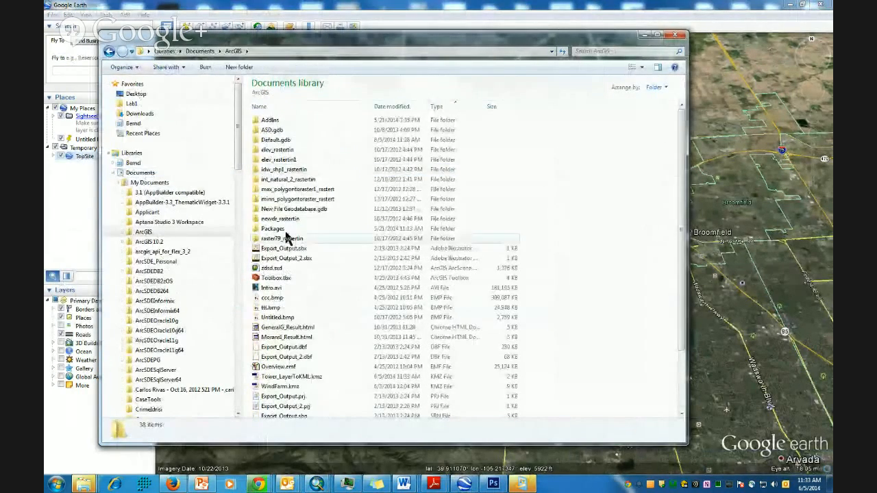
scroll(296, 264, "down", 3)
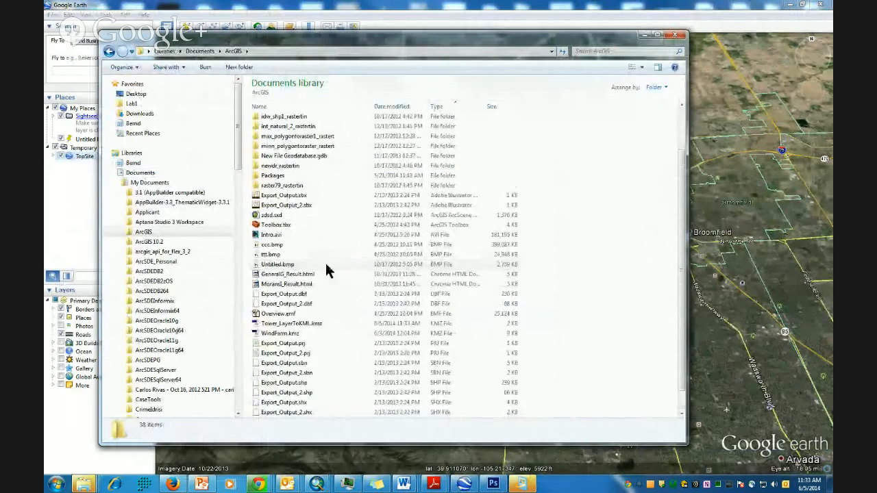
scroll(308, 281, "down", 1)
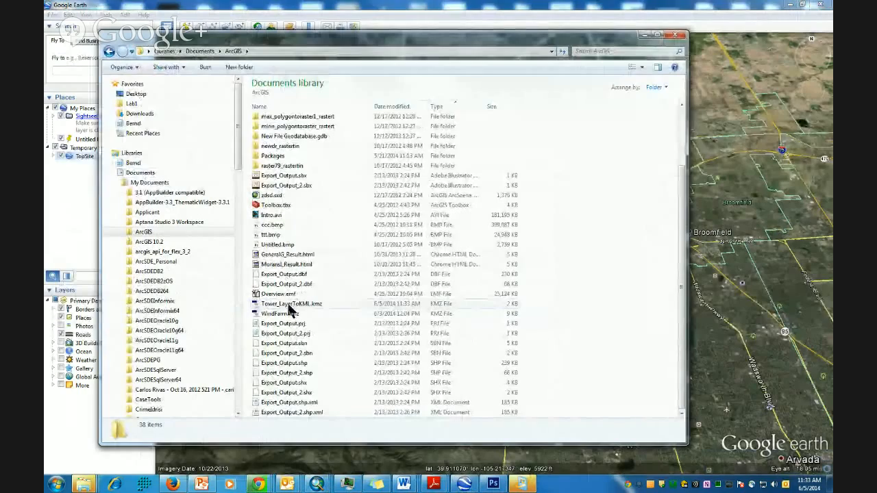
double_click(289, 305)
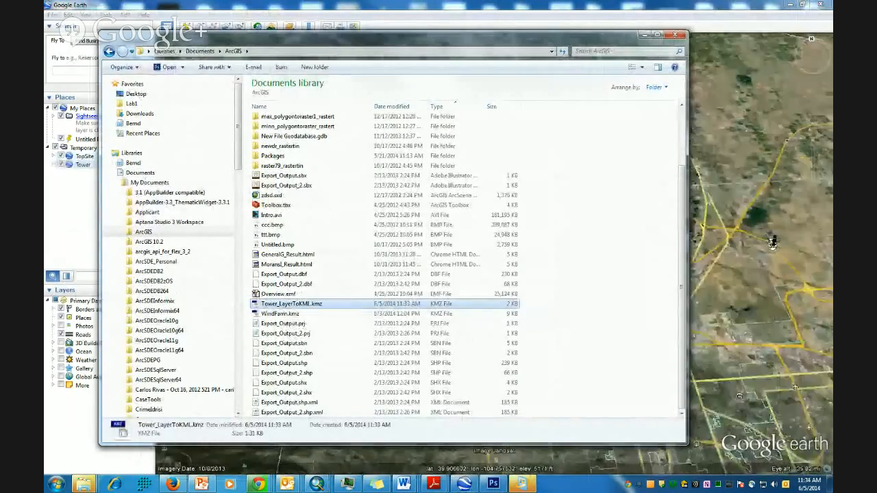
- Minimize Explorer, zoom out and pan north to view the Tower marker in the wooded hills
left_click(645, 35)
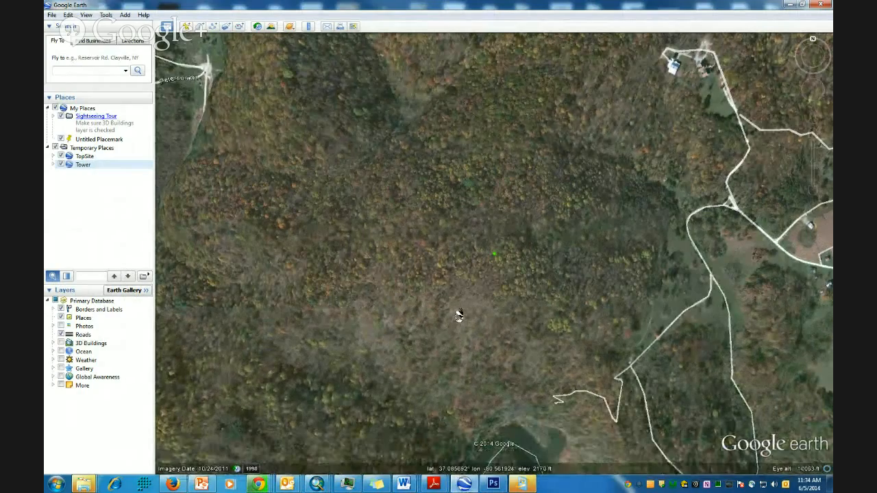
scroll(454, 310, "down", 3)
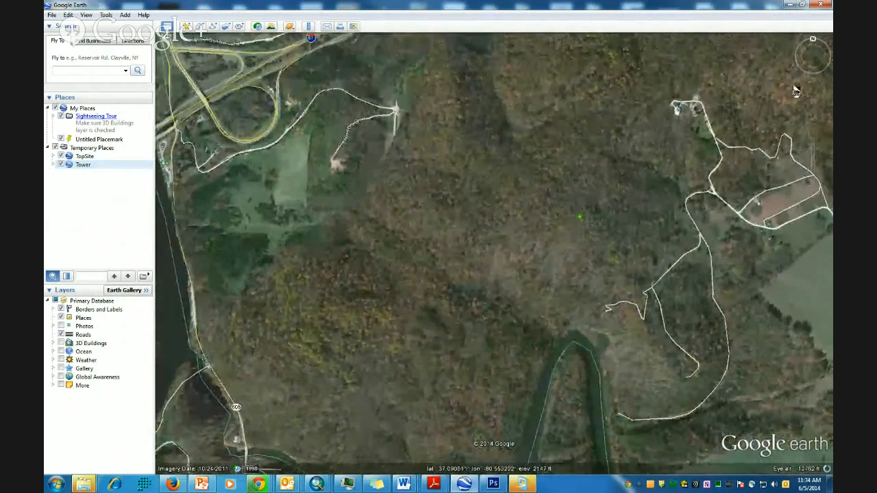
left_click_drag(814, 56, 798, 69)
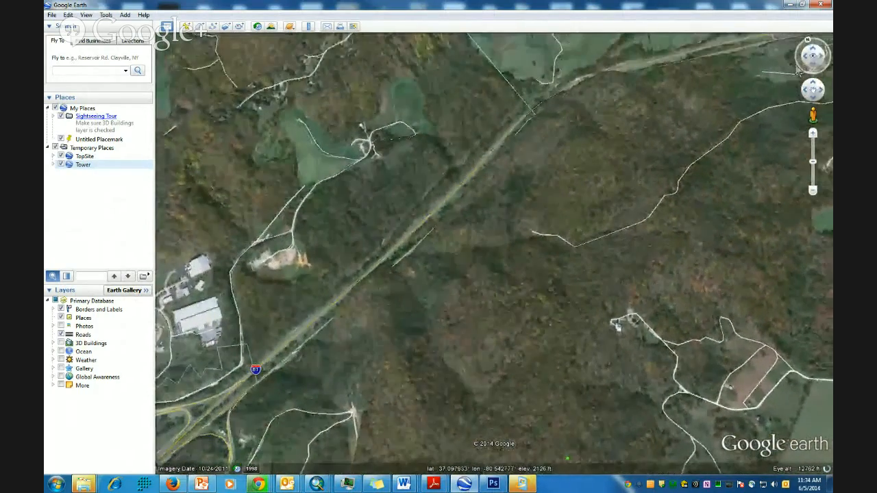
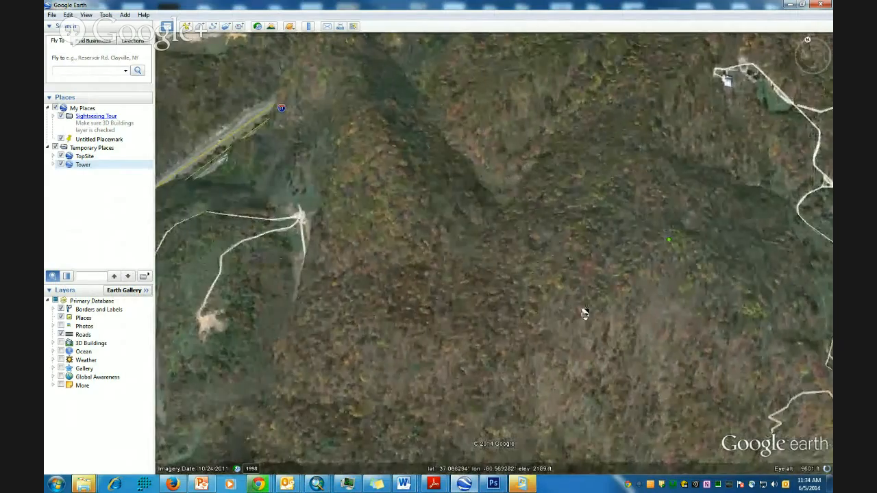
- Pan and zoom out in Google Earth to show the highway interchange and surrounding ridges around the site
left_click_drag(562, 314, 391, 301)
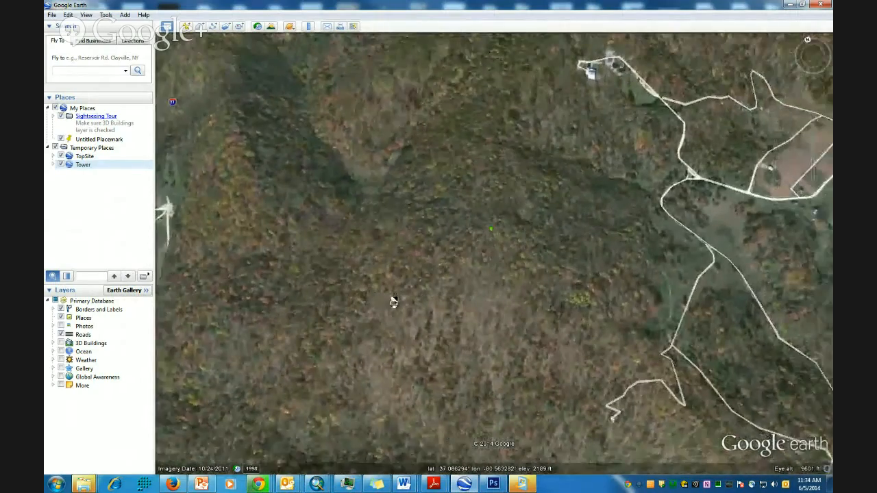
scroll(379, 292, "down", 3)
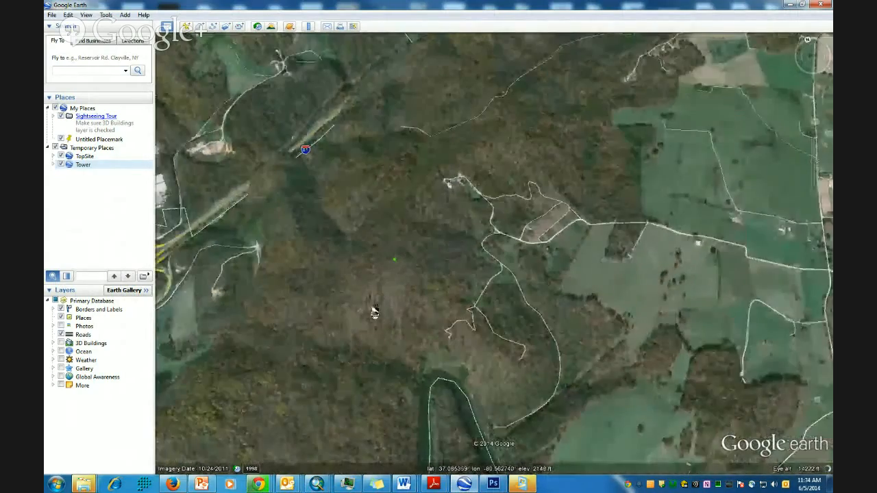
left_click_drag(374, 313, 559, 285)
left_click_drag(477, 358, 356, 382)
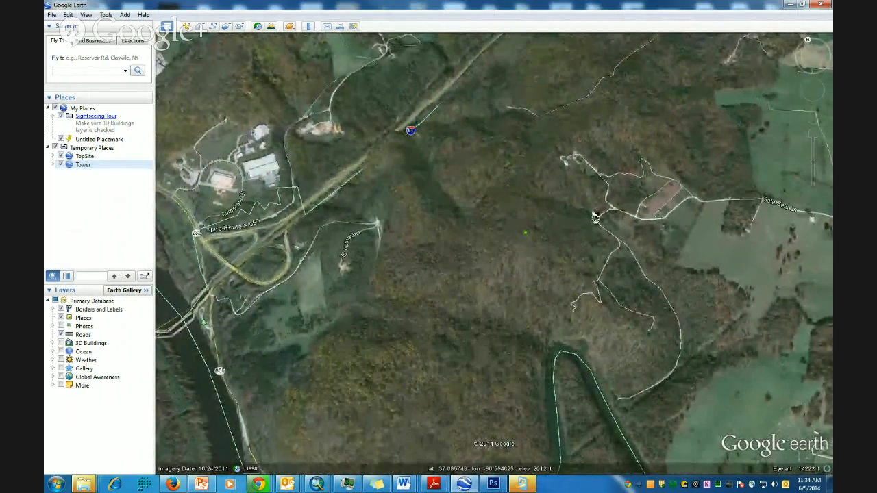
left_click_drag(504, 310, 493, 272)
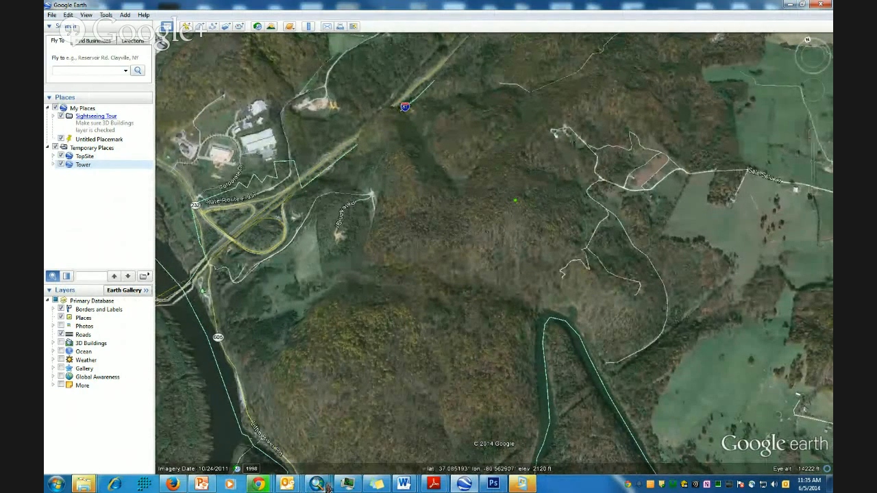
left_click(266, 485)
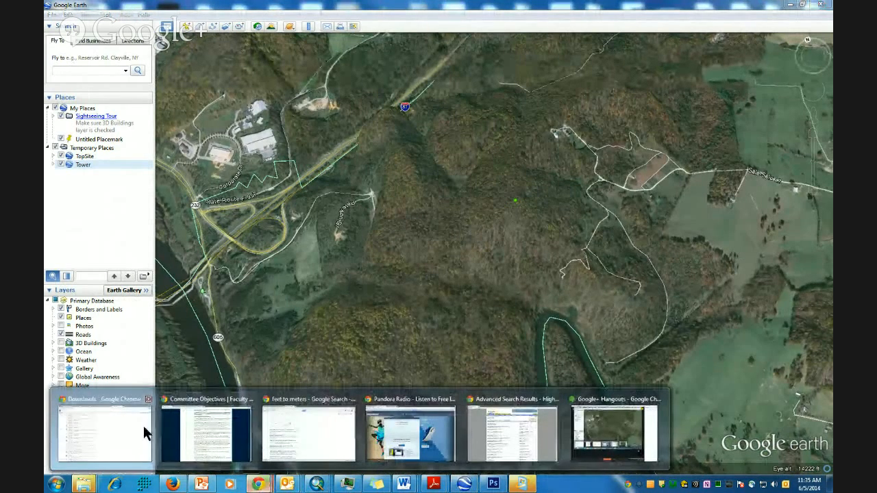
- From the browser's downloads, start extracting all files from n38w081.zip and choose a different destination
left_click(124, 398)
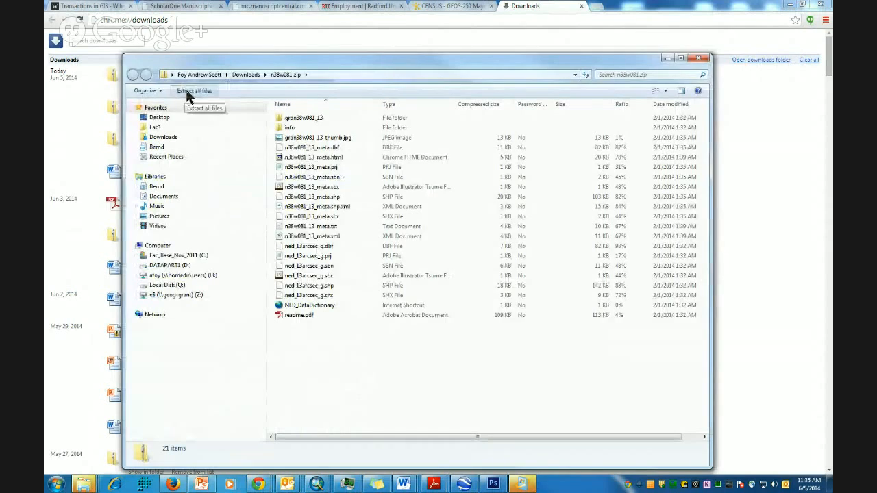
left_click(187, 91)
left_click(540, 203)
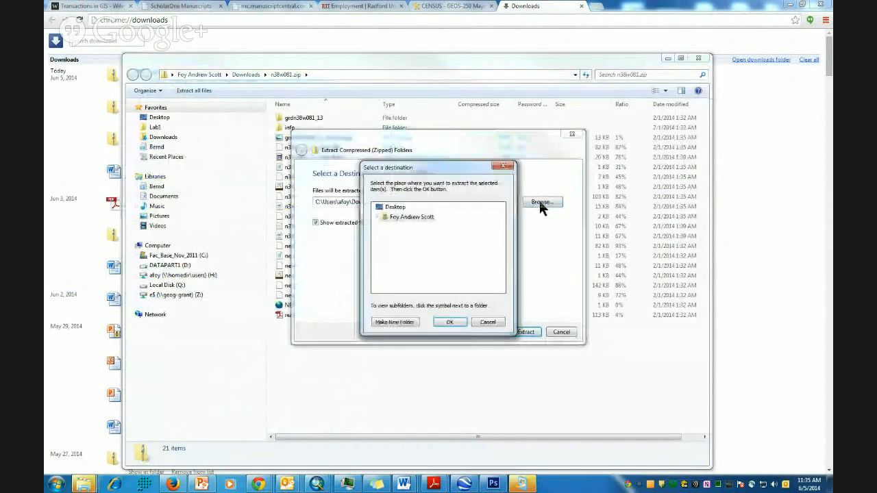
- Extract the zip's contents into Documents > Lab_8, then return to ArcMap
left_click(404, 218)
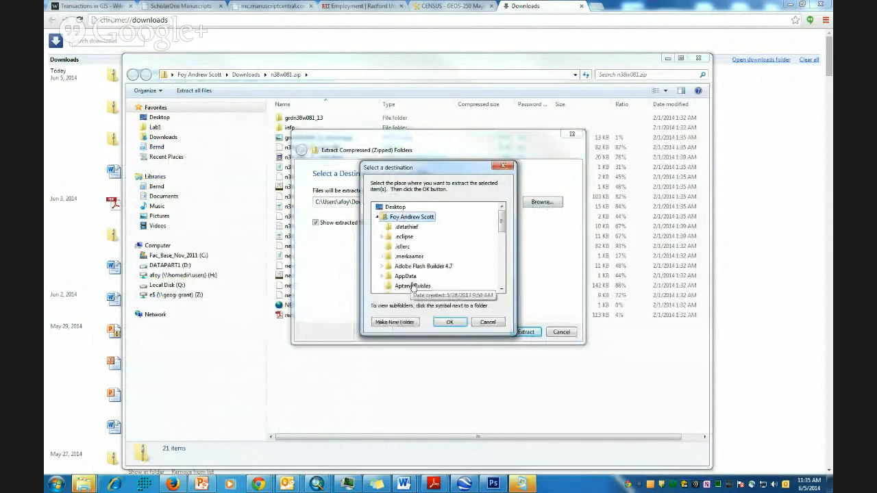
scroll(413, 287, "down", 3)
scroll(413, 273, "down", 2)
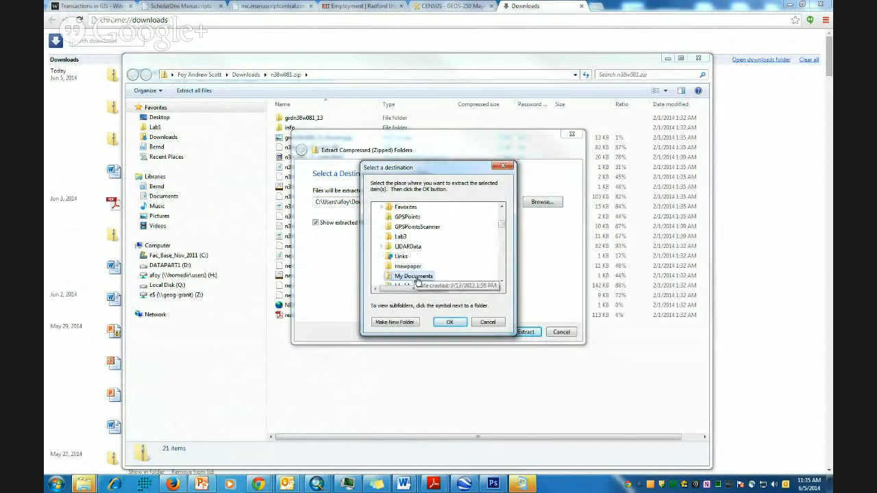
left_click(415, 276)
scroll(418, 276, "down", 6)
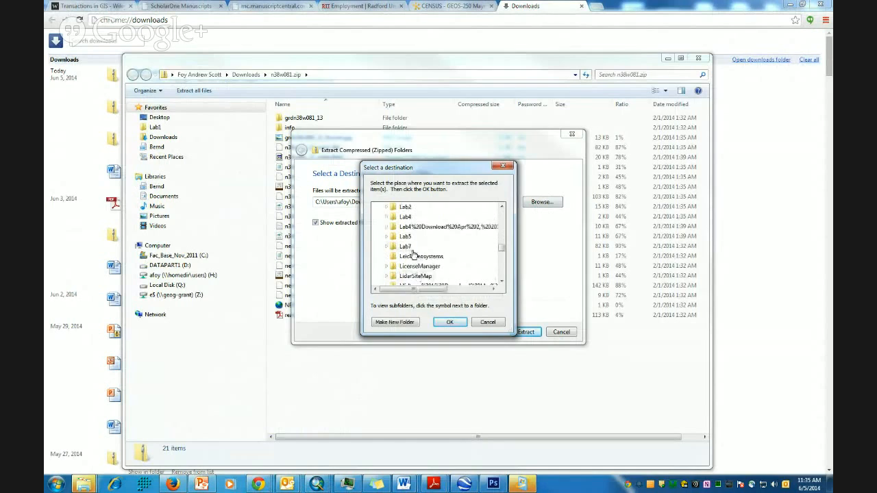
left_click(406, 228)
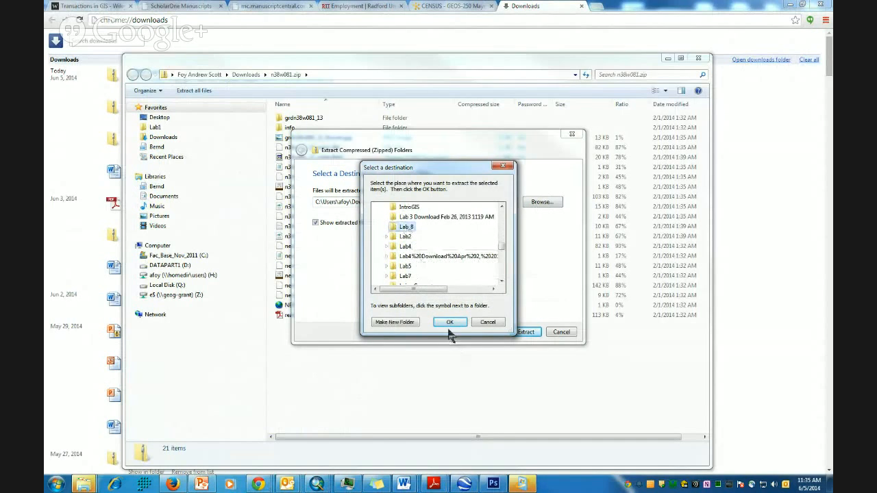
left_click(452, 323)
left_click(535, 333)
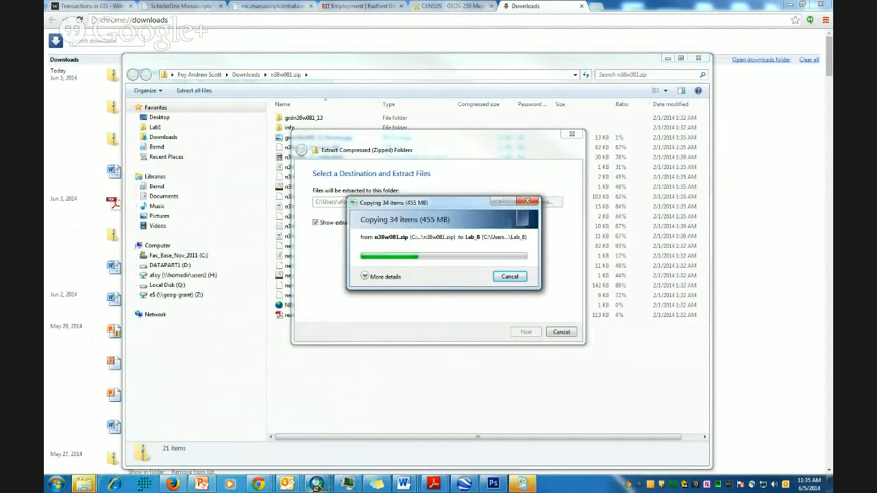
mouse_move(317, 485)
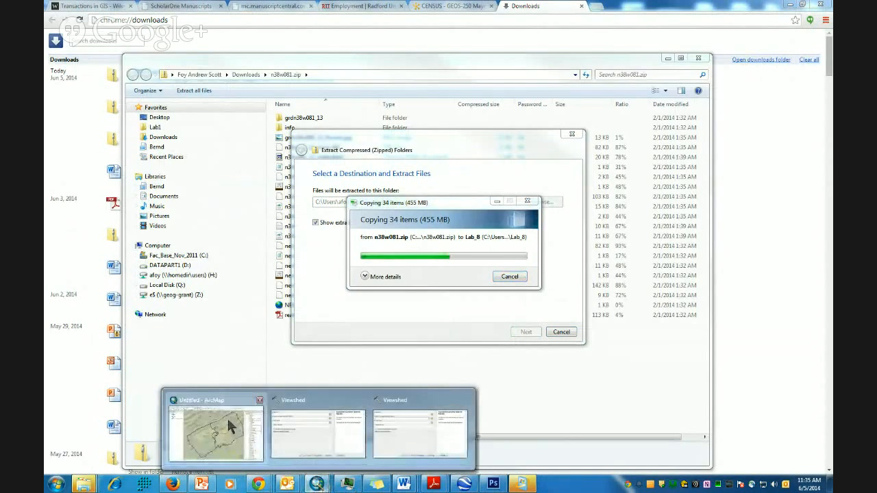
left_click(216, 433)
- Close ArcToolbox and refresh the Lab_8 folder in Catalog to list the extracted files
left_click_drag(766, 68, 654, 60)
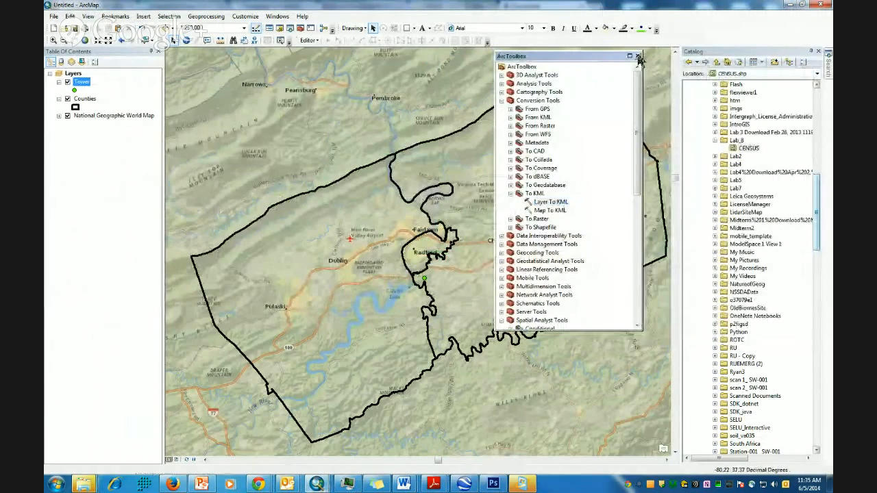
left_click(637, 55)
right_click(732, 142)
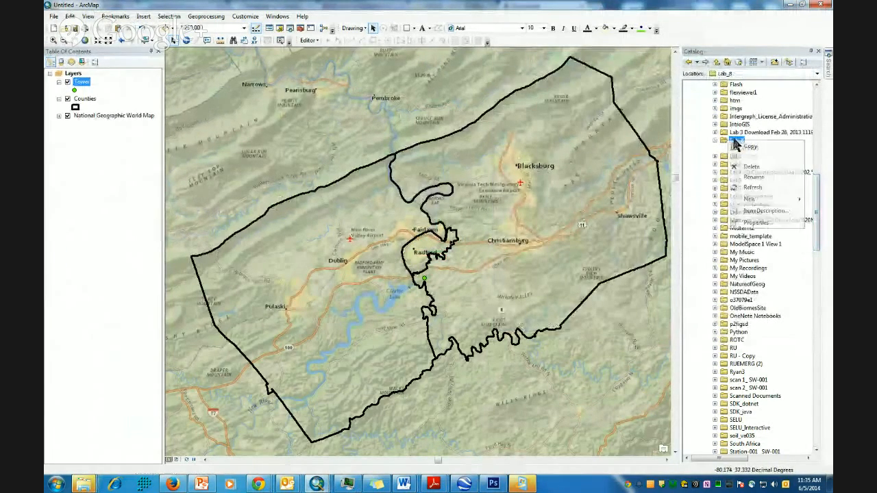
left_click(756, 189)
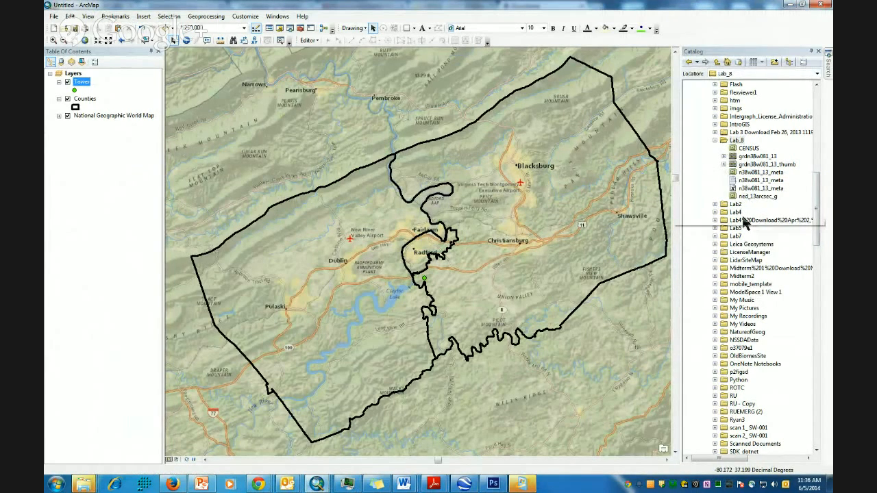
- Add the grdn38w081_13 raster to the map, building pyramids for it
left_click(757, 158)
left_click_drag(758, 159, 740, 161)
left_click_drag(685, 157, 433, 161)
left_click(433, 230)
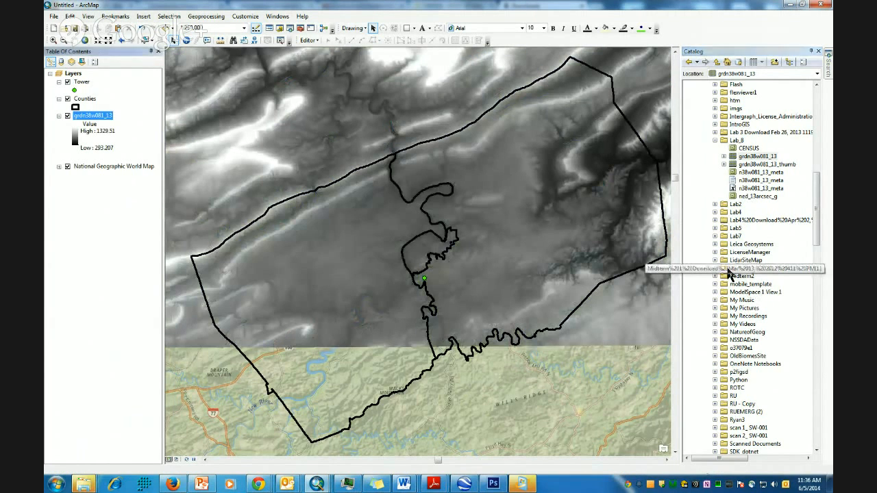
- Zoom out and pan to frame the full grdn38w081_13 raster with the county outline and Tower point
scroll(498, 273, "up", 2)
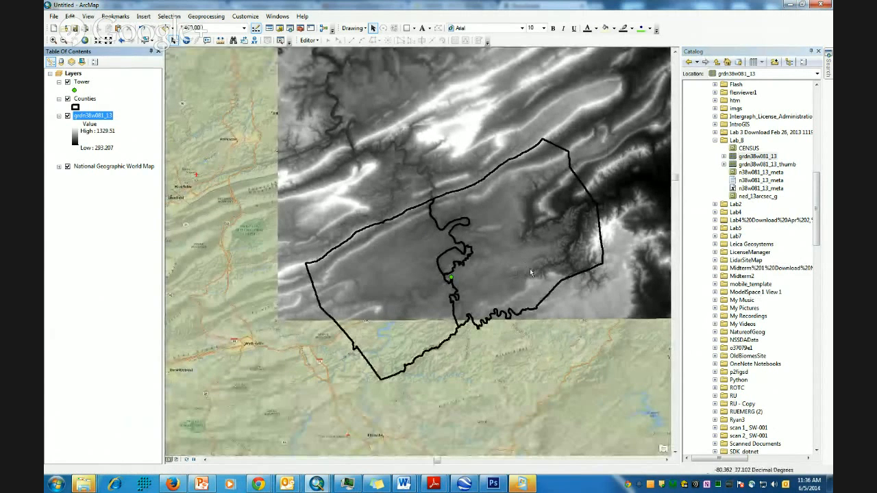
scroll(530, 273, "up", 1)
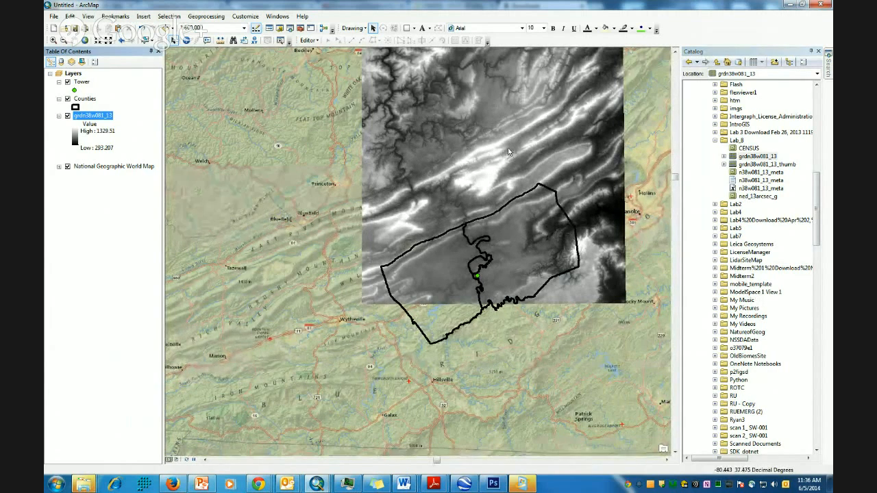
left_click(676, 180)
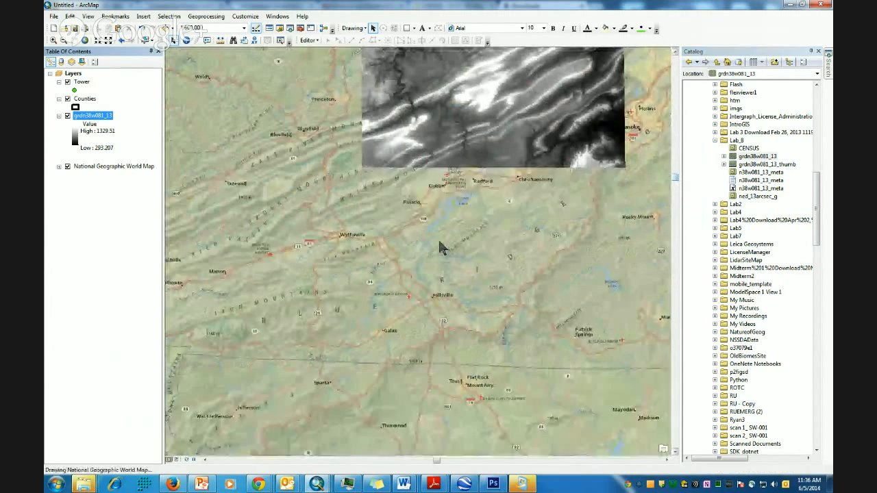
scroll(452, 225, "down", 1)
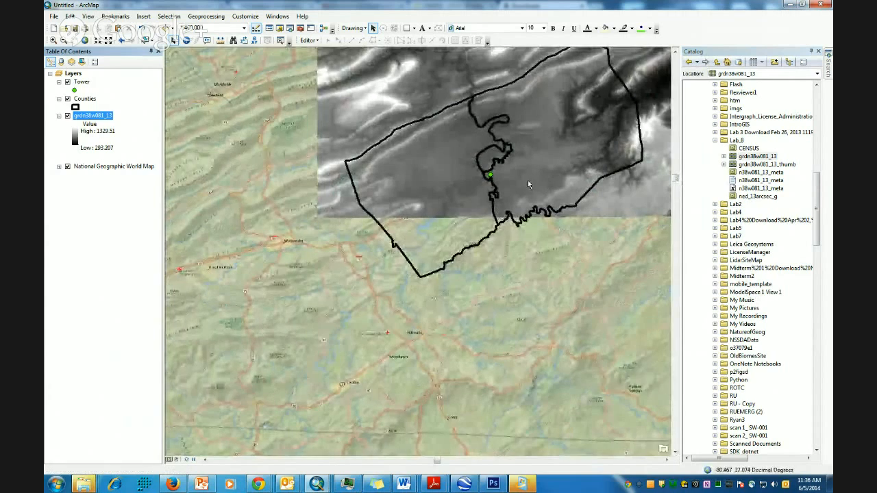
scroll(487, 250, "up", 1)
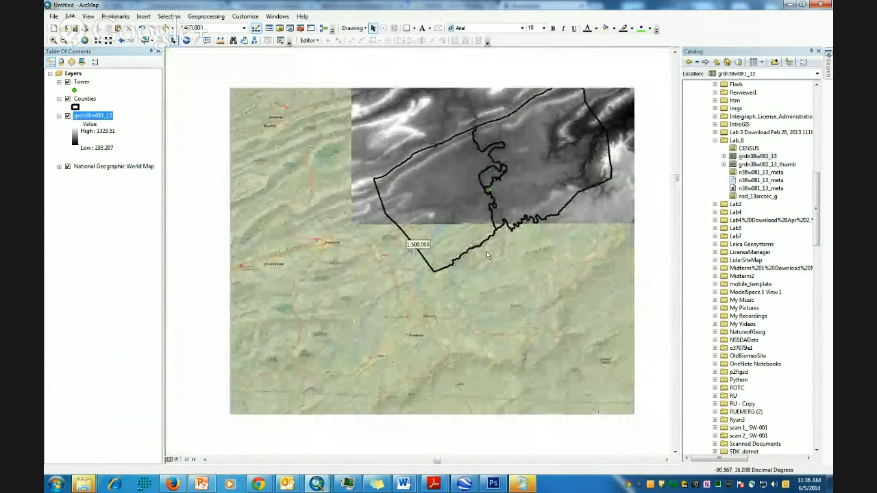
left_click_drag(555, 189, 471, 283)
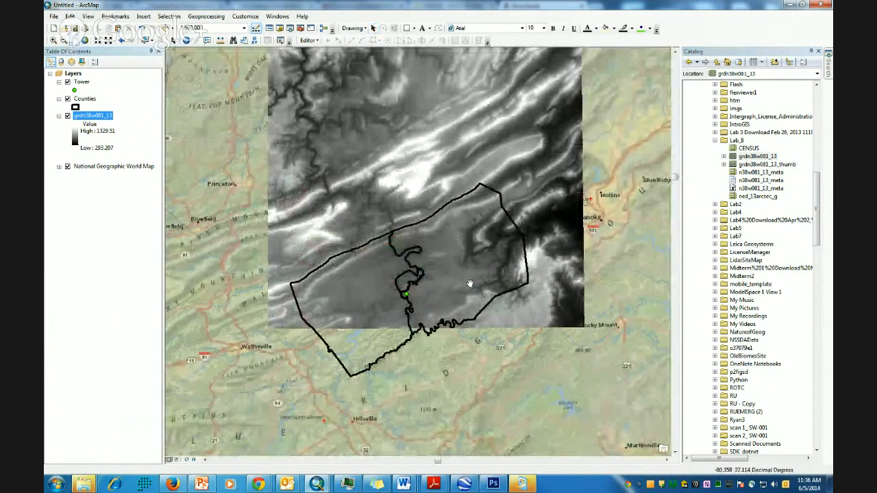
scroll(472, 287, "up", 1)
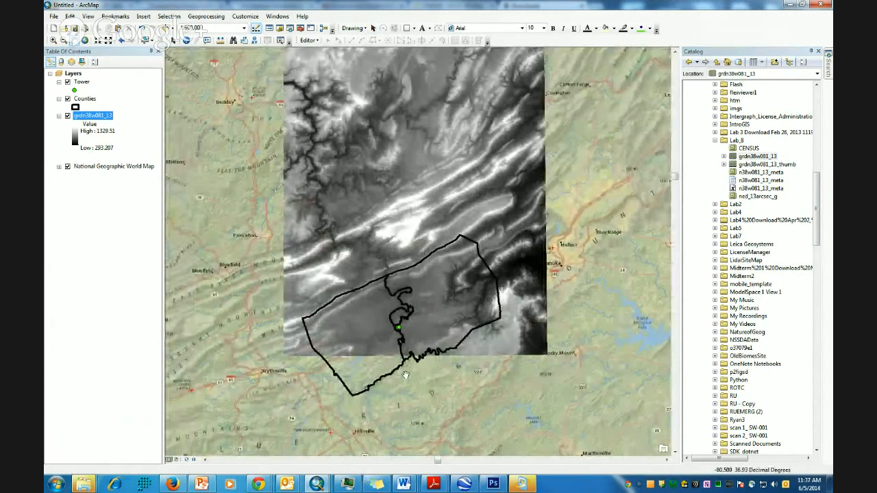
mouse_move(271, 485)
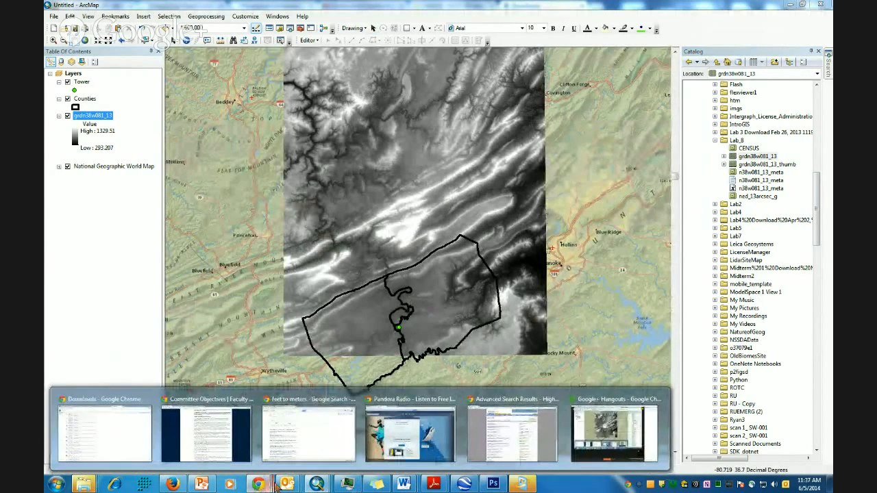
left_click_drag(594, 256, 599, 293)
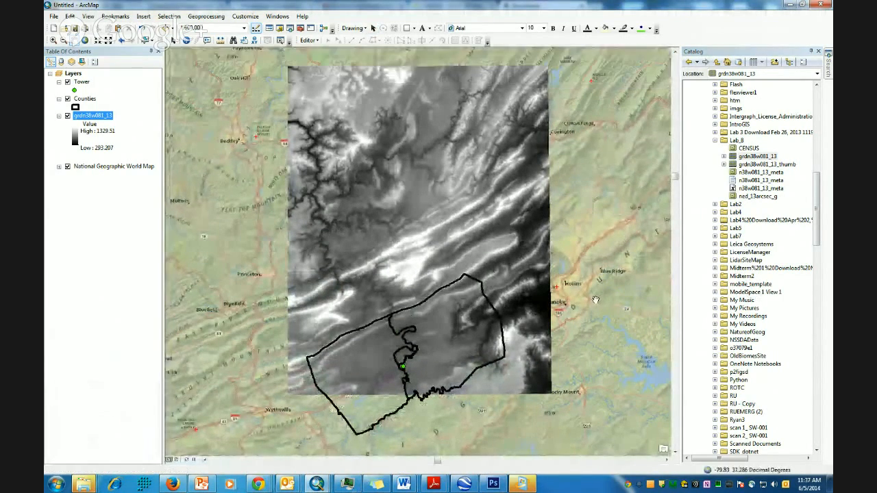
- Open The National Map Viewer order email with the n38w081 ArcGrid link, then minimize Outlook
mouse_move(287, 483)
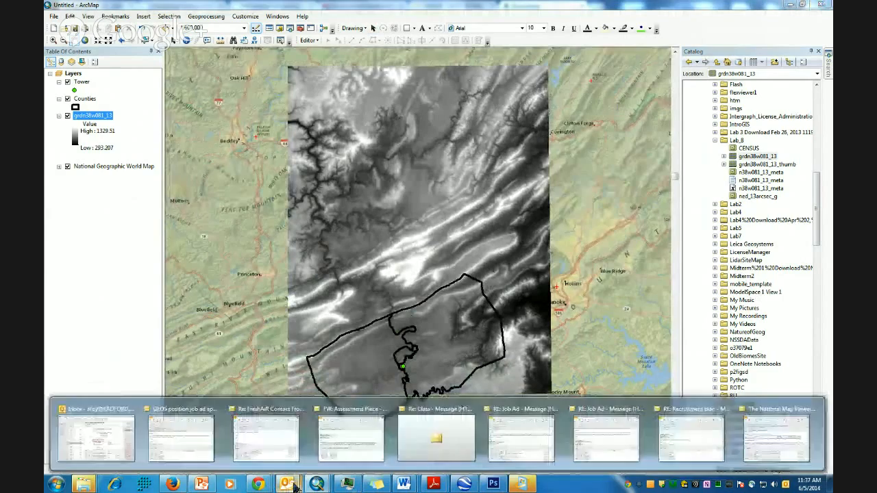
left_click(104, 442)
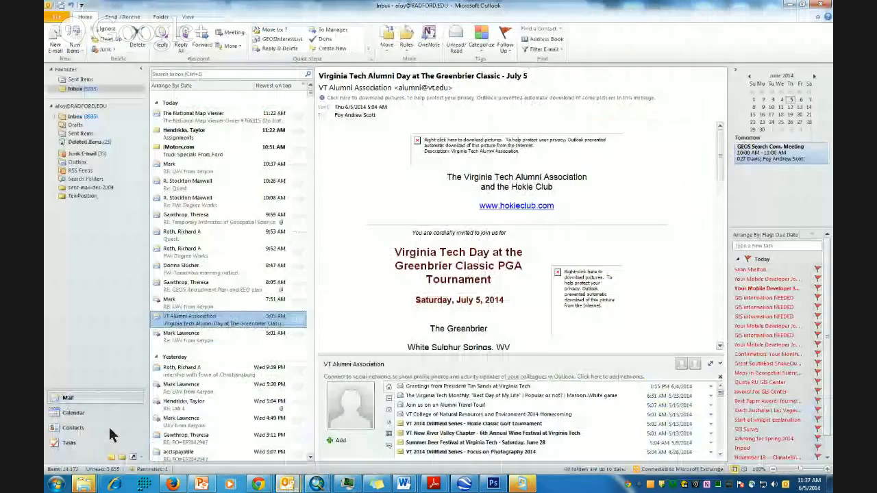
left_click(196, 117)
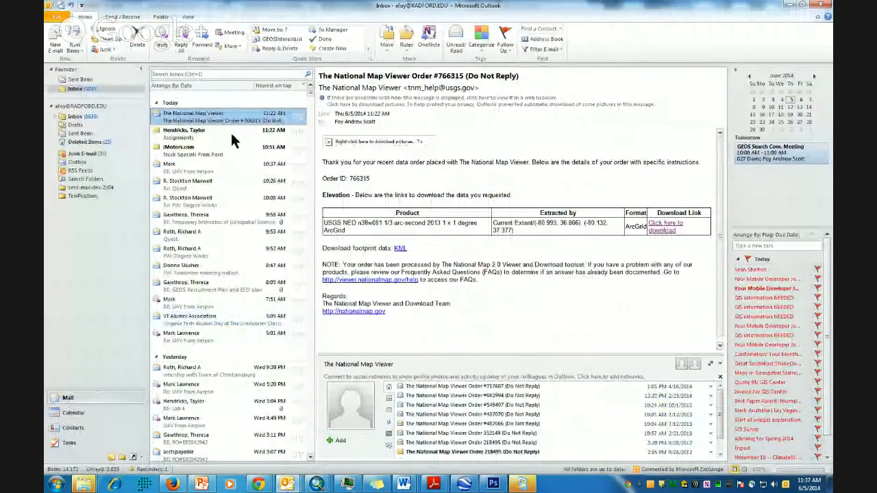
left_click(787, 5)
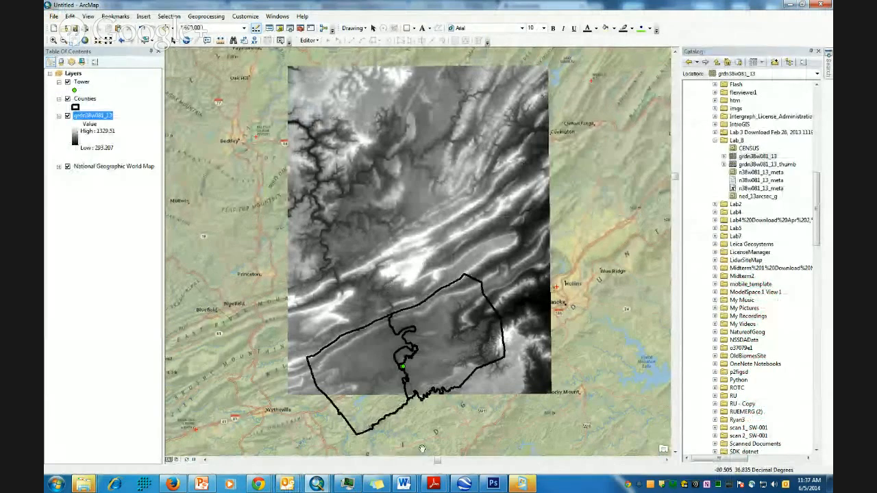
left_click(54, 40)
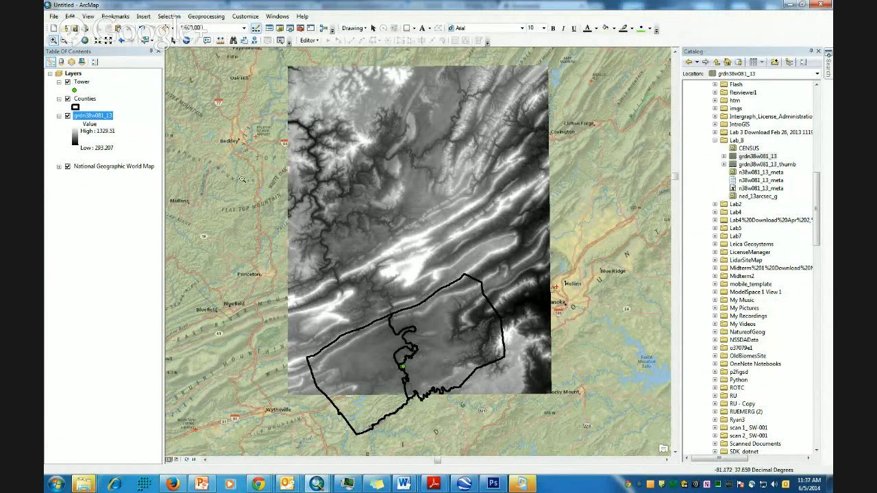
right_click(93, 119)
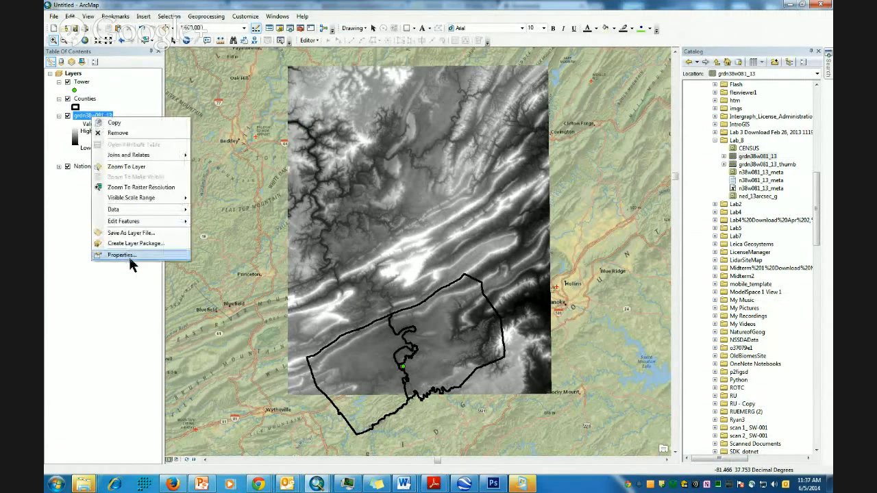
left_click(130, 260)
left_click(330, 144)
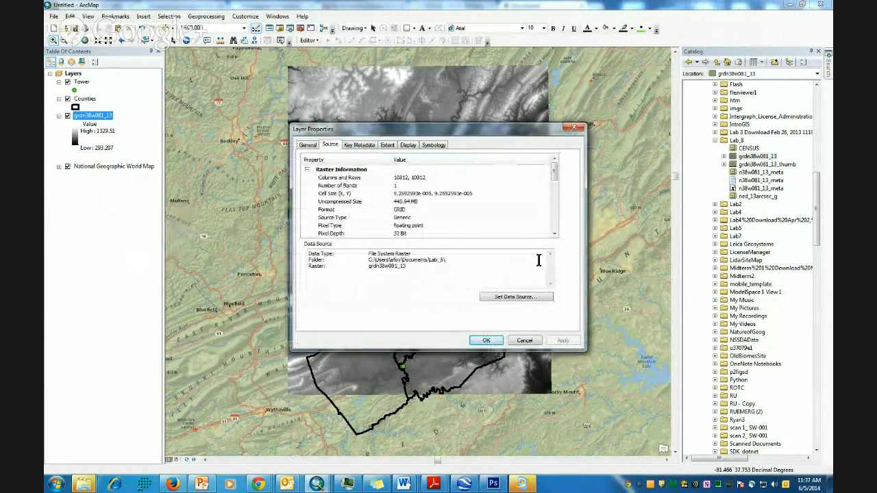
left_click_drag(557, 170, 558, 197)
scroll(558, 197, "down", 5)
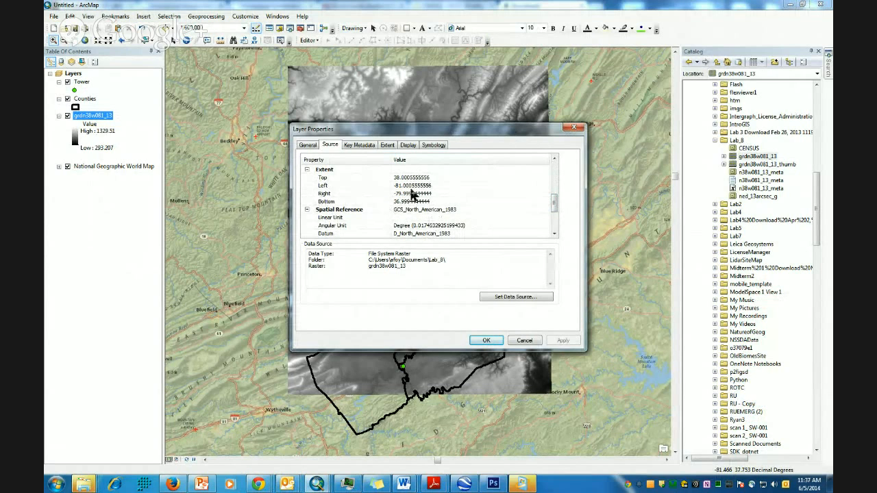
left_click(574, 127)
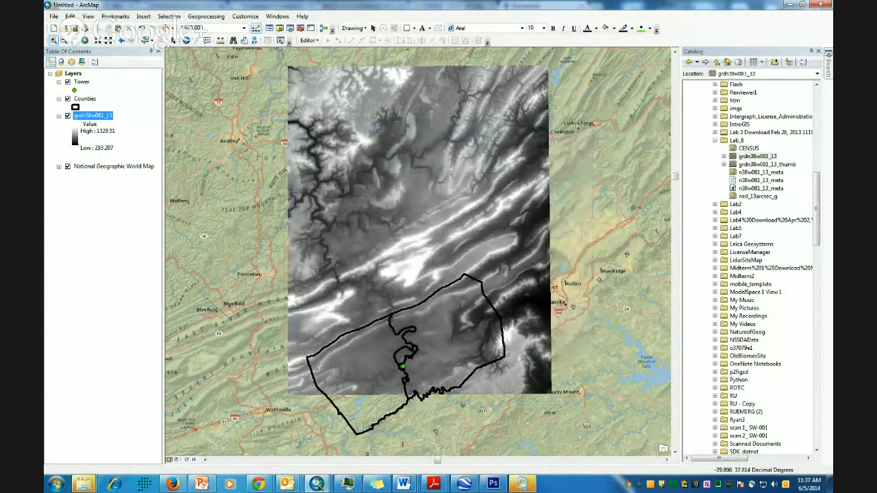
- Run Spatial Analyst's Slope tool on grdn38w081_13, then open that layer's Properties
left_click(300, 34)
left_click_drag(541, 59, 647, 67)
left_click_drag(746, 168, 748, 295)
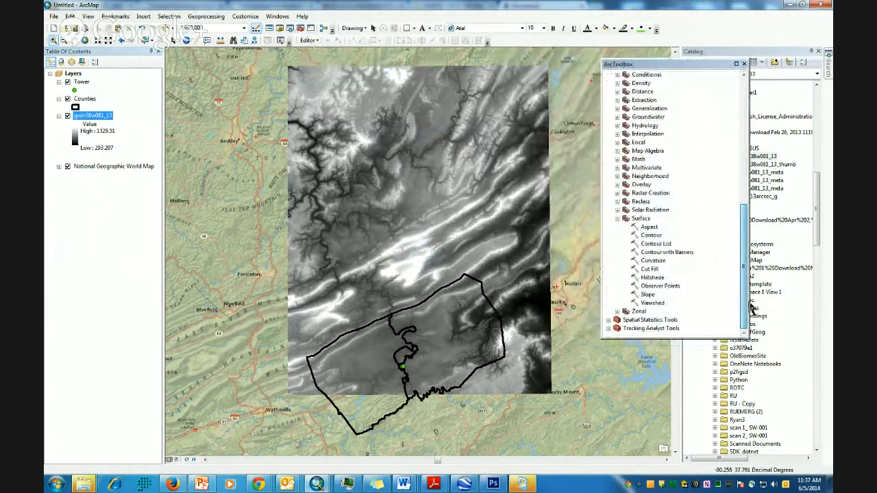
double_click(648, 295)
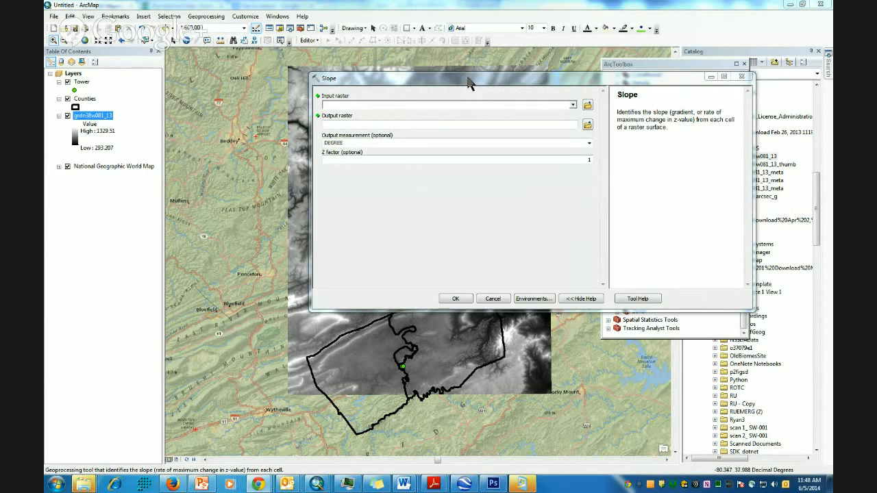
left_click_drag(469, 83, 401, 87)
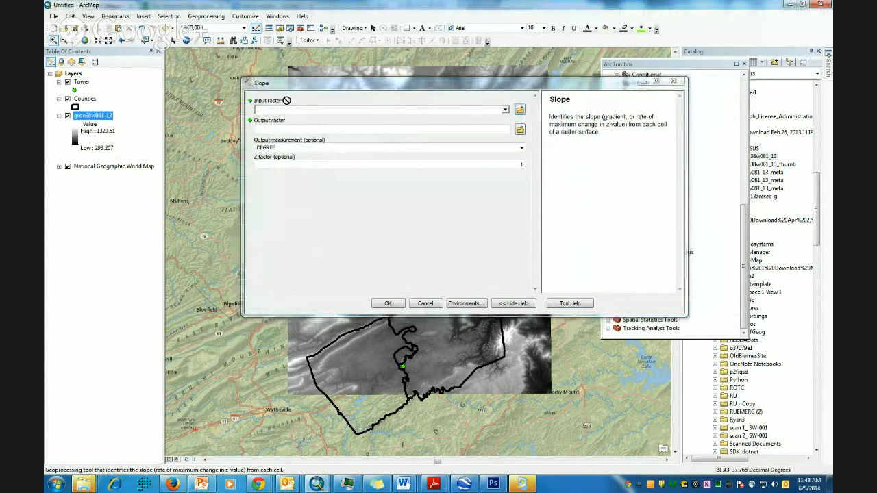
left_click_drag(285, 113, 285, 112)
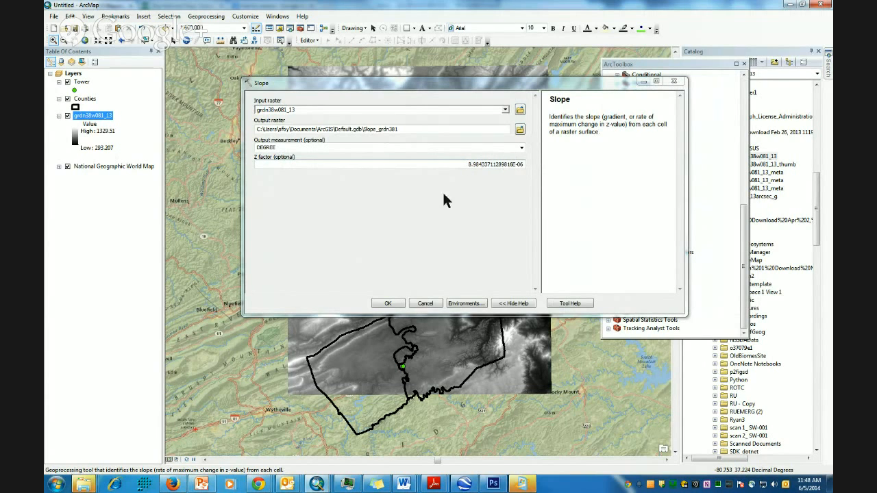
left_click(389, 304)
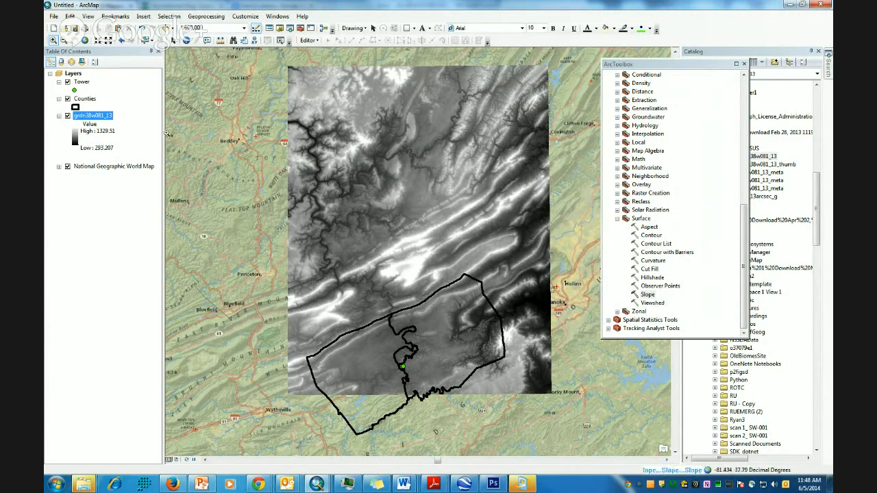
right_click(94, 119)
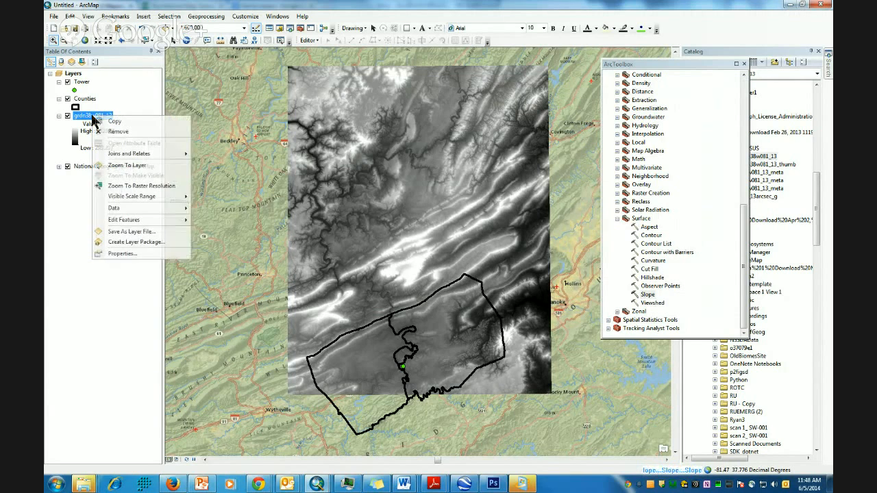
left_click(119, 254)
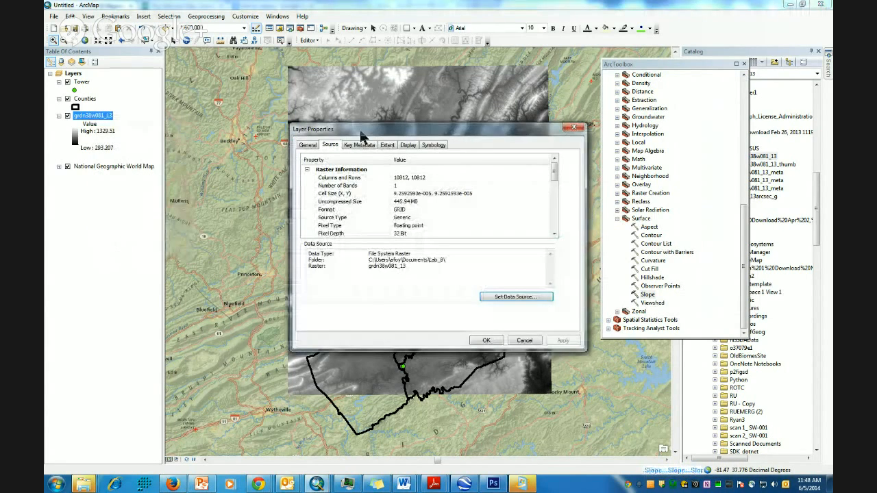
- Symbolize grdn38w081_13 with the Elevation #1 colour ramp, choosing it by name on the Symbology tab
left_click(435, 145)
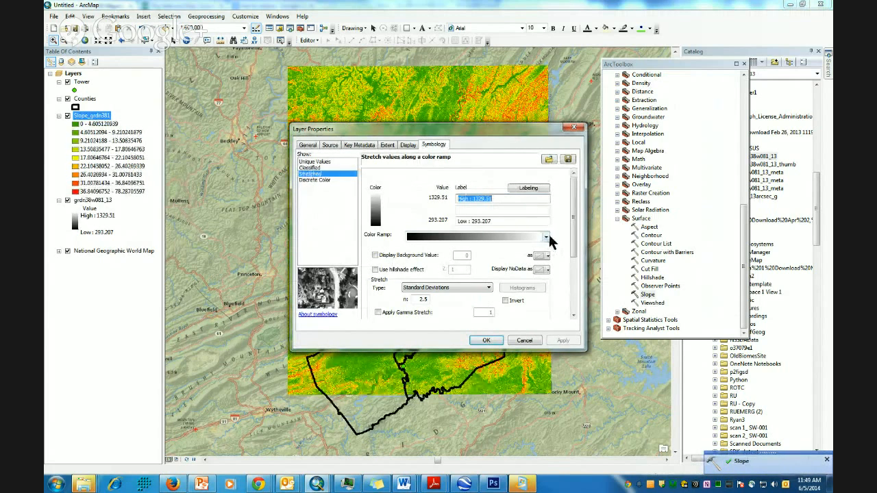
right_click(522, 239)
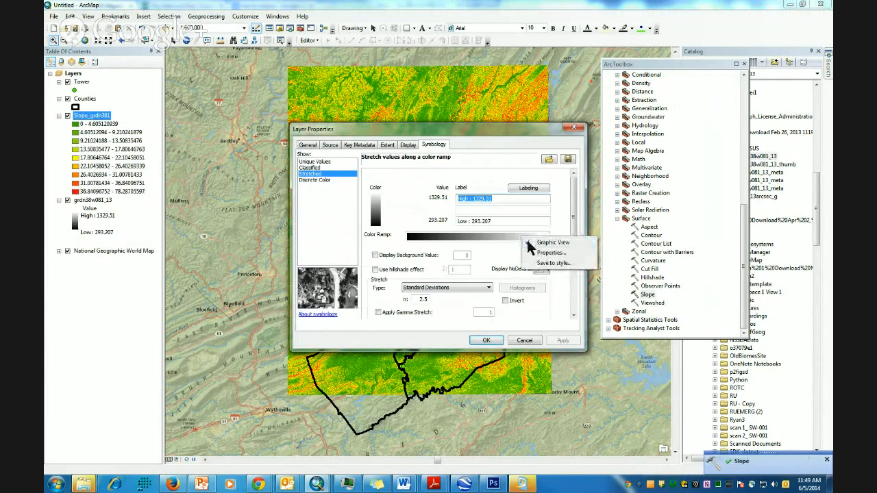
left_click(529, 243)
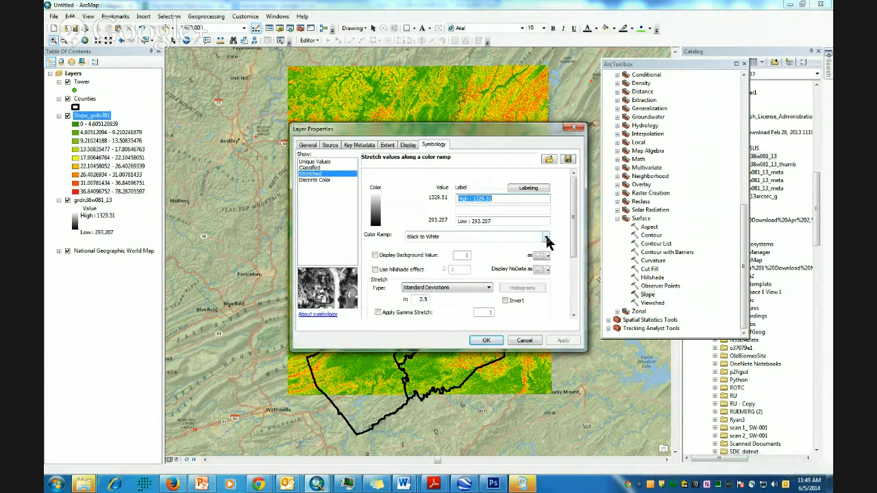
left_click(547, 238)
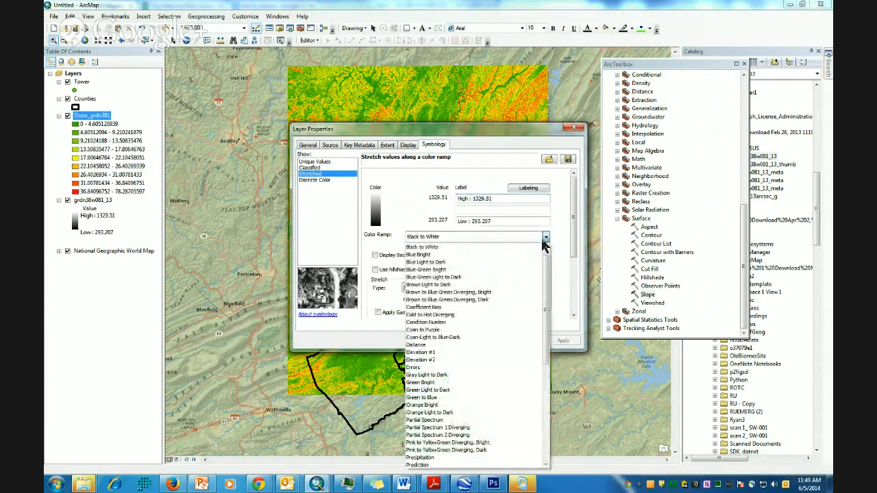
left_click(424, 352)
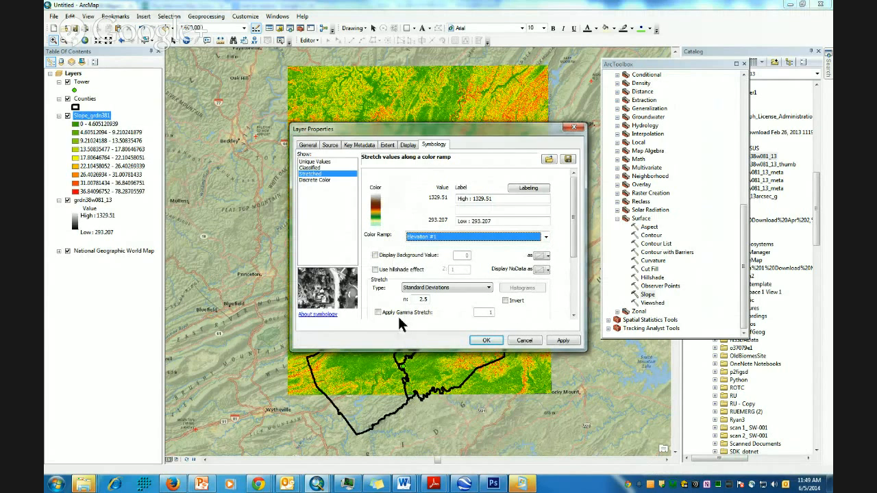
left_click(488, 341)
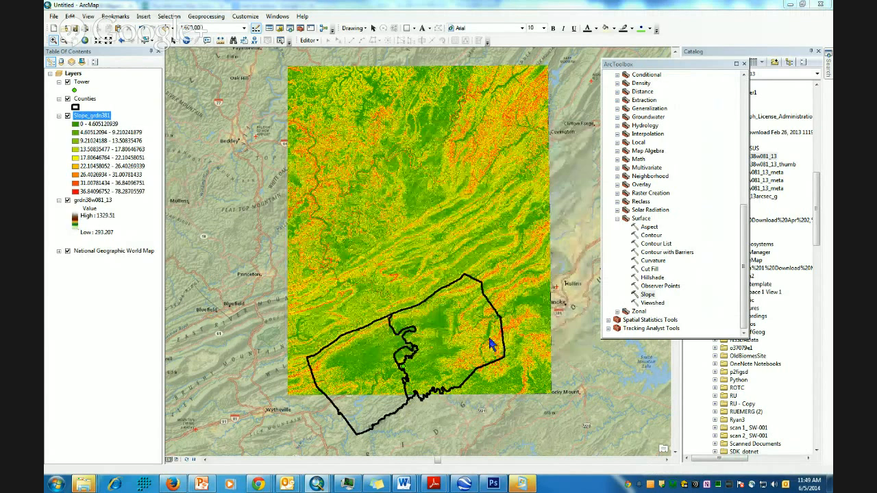
- Zoom into the county boundary and toggle the Slope and grdn38w081_13 layers to compare them
left_click(67, 116)
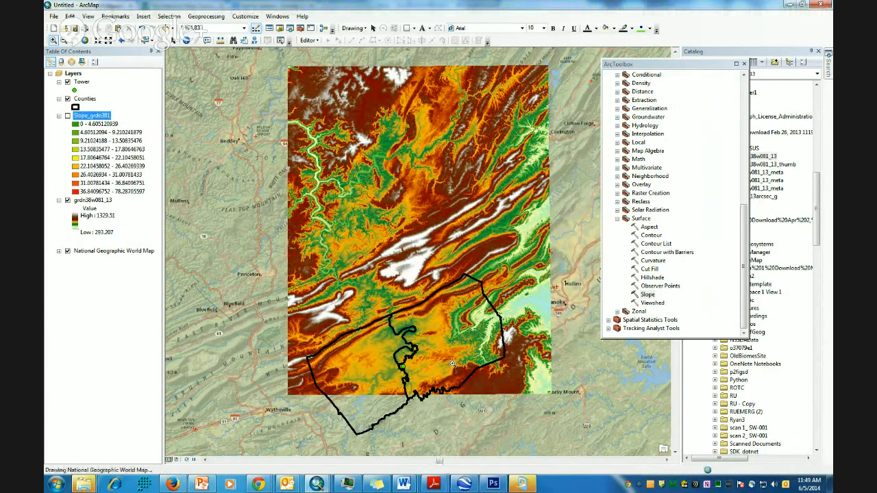
scroll(452, 363, "up", 3)
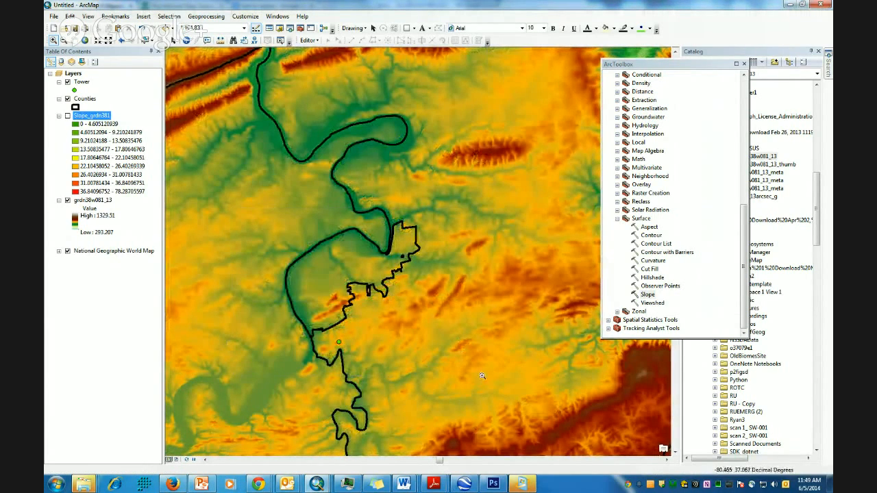
scroll(306, 353, "up", 2)
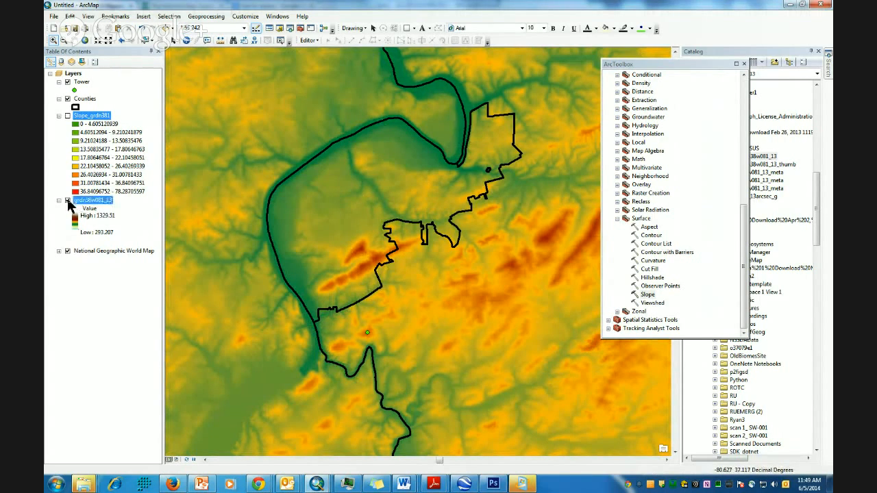
left_click(67, 200)
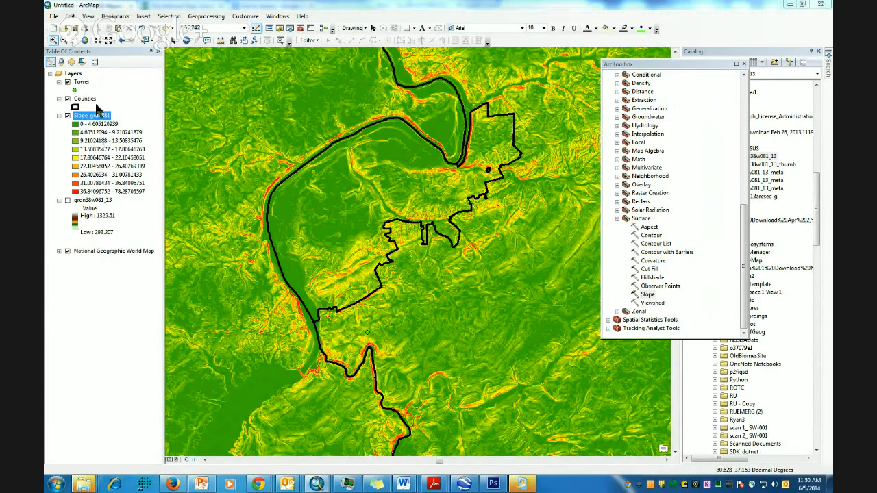
- Remove the Slope_grdn381 layer and turn the elevation layer back on
right_click(98, 120)
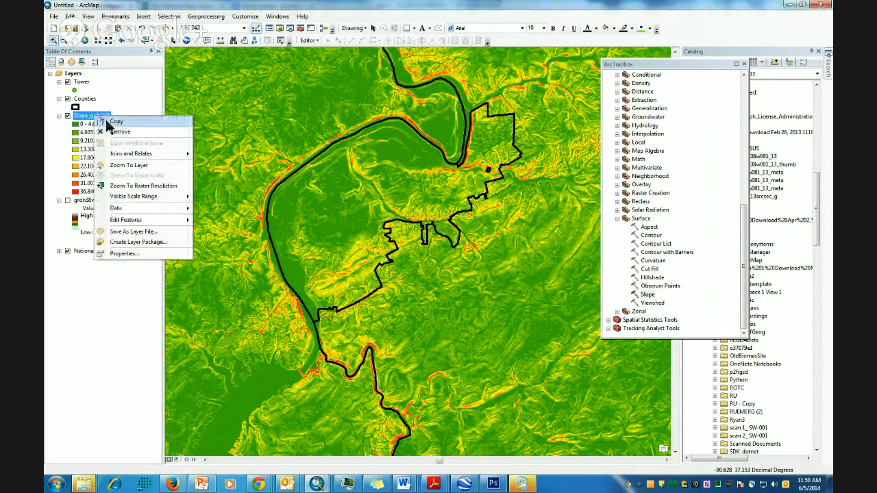
left_click(115, 133)
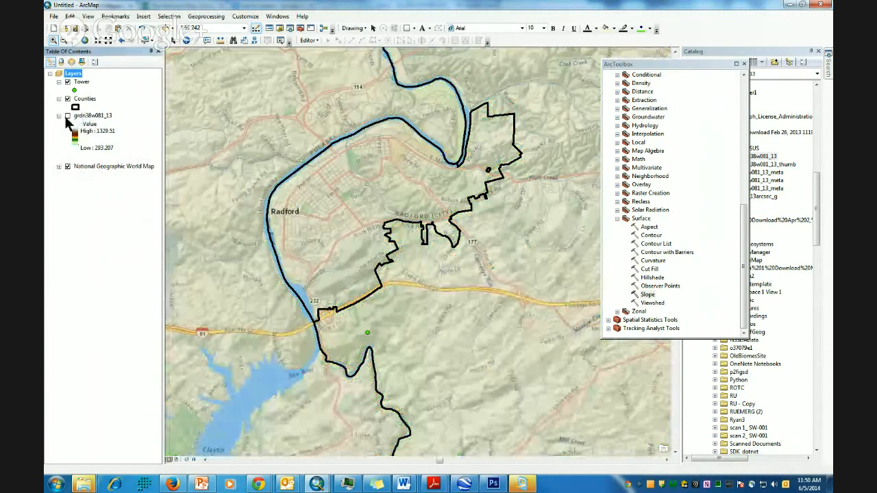
left_click(59, 116)
left_click(59, 116)
left_click(67, 115)
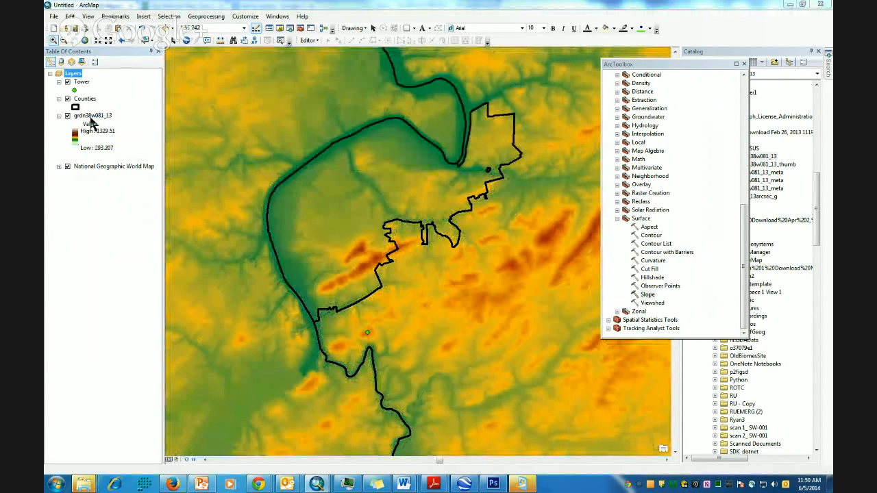
- Confirm the data frame's coordinate system, accepting it despite the warning
right_click(72, 75)
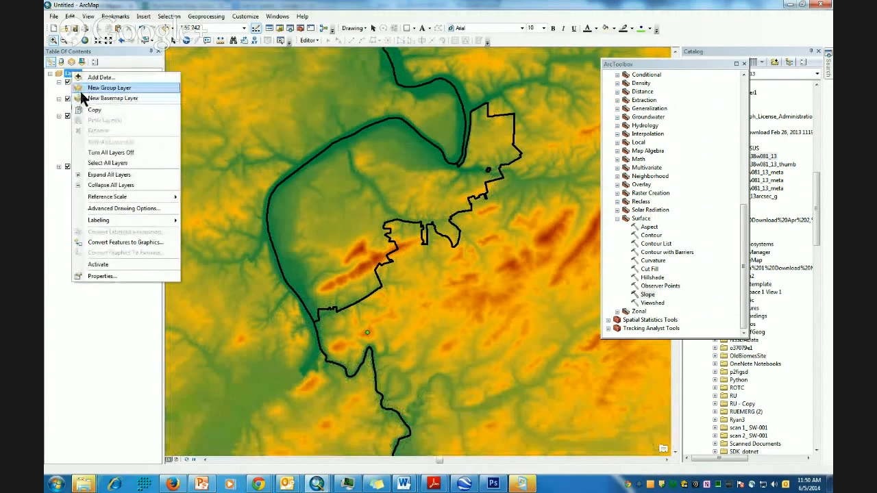
left_click(114, 277)
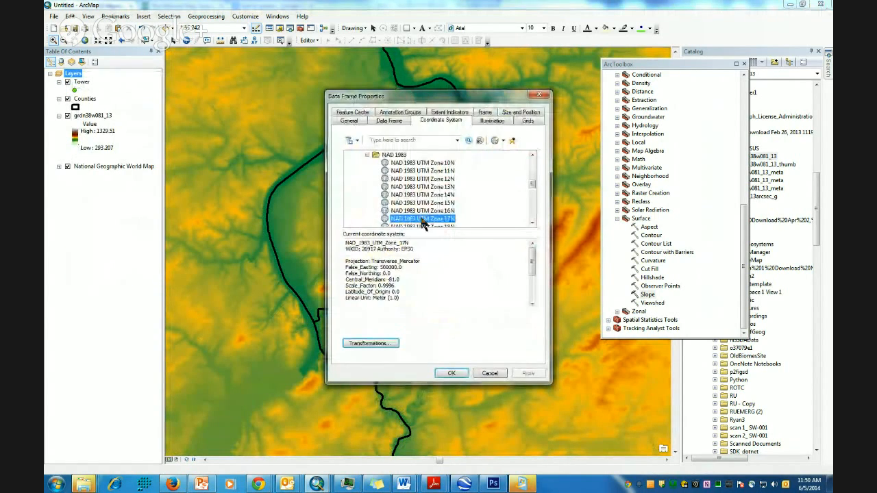
left_click(451, 373)
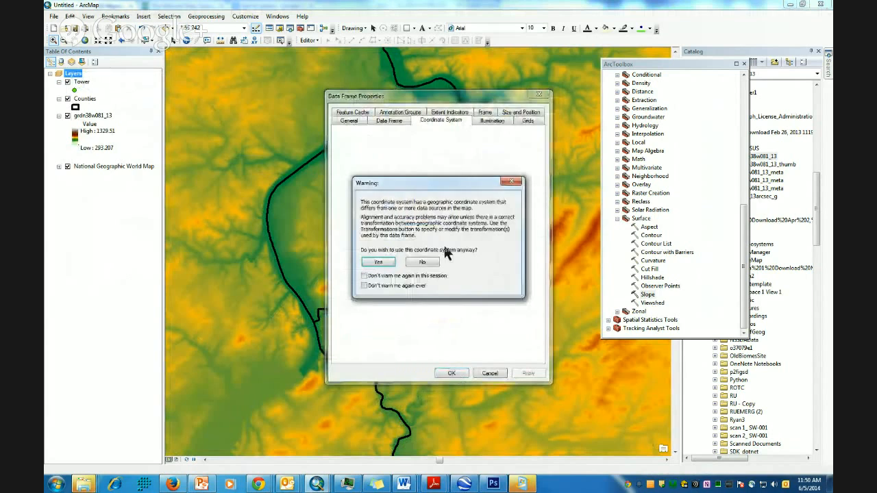
left_click(377, 263)
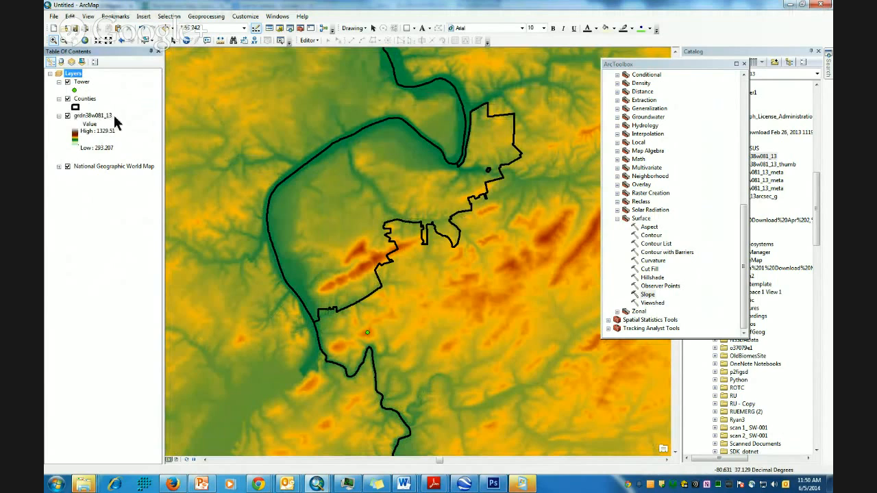
- Export grdn38w081_13 to grdn38w081_131.tif in the data frame's coordinate system and add it to the map
right_click(90, 116)
mouse_move(123, 207)
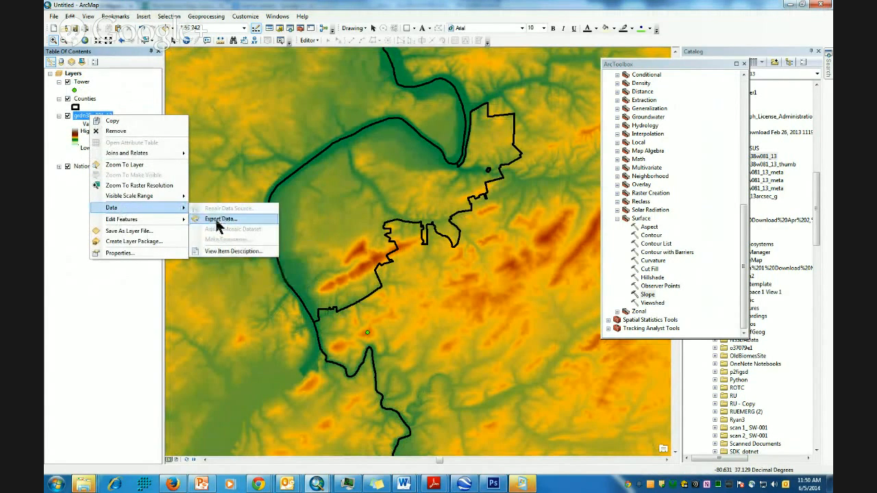
left_click(217, 221)
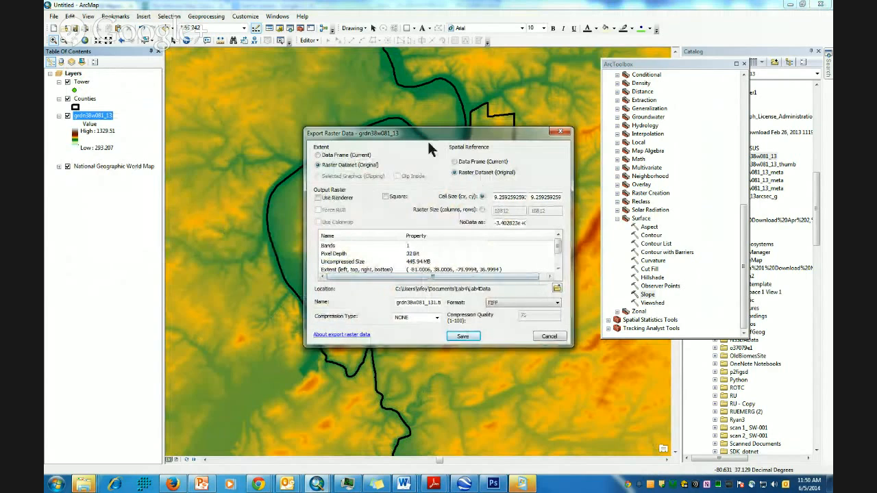
left_click(454, 161)
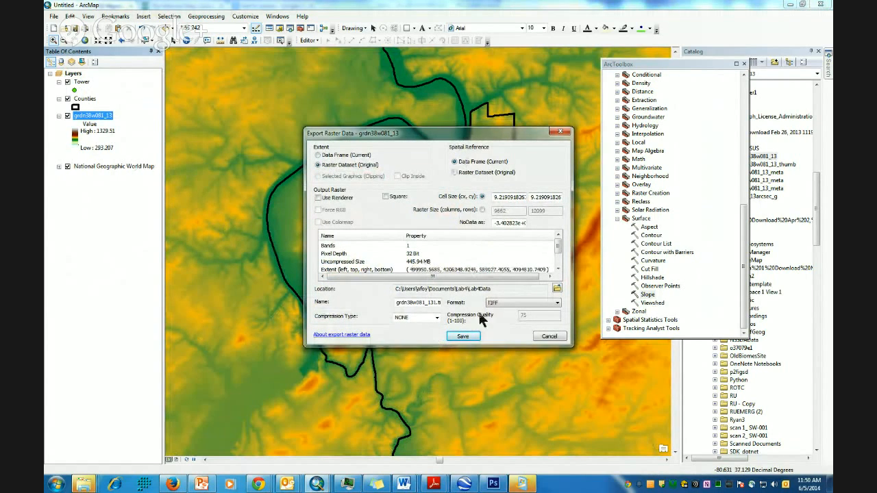
left_click(463, 337)
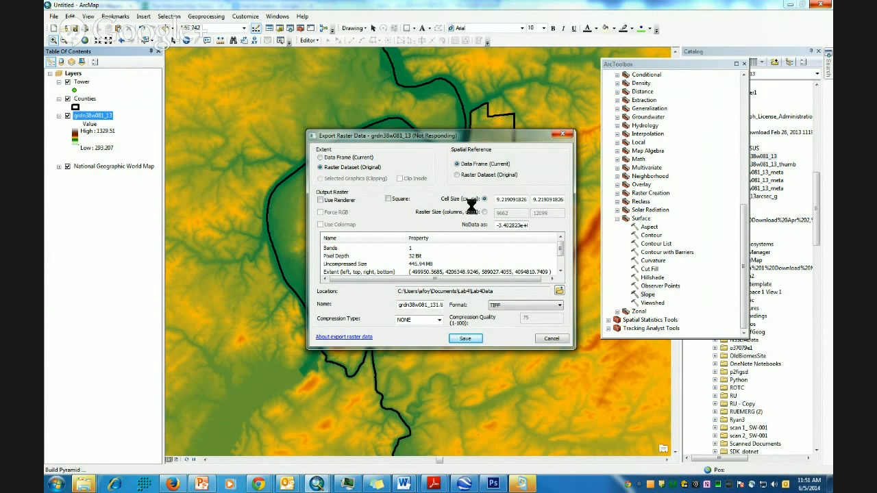
left_click(473, 273)
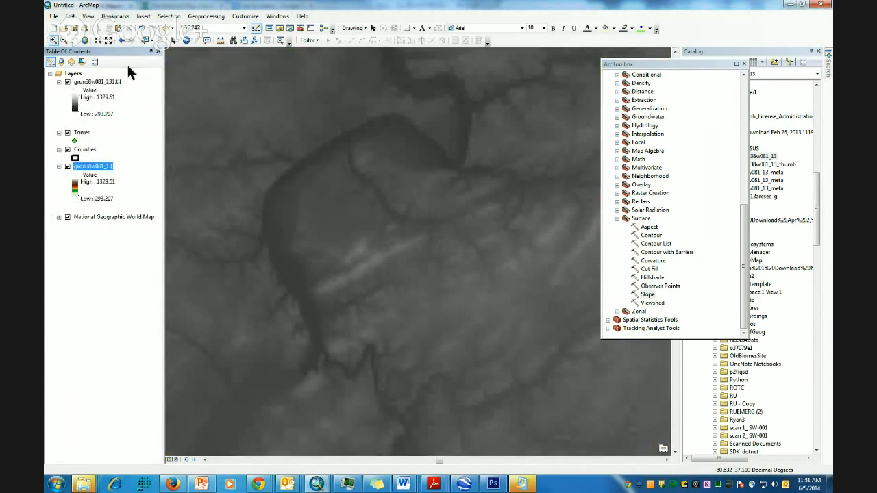
- Colour the grdn38w081_131.tif layer with the Elevation #1 colour ramp
scroll(321, 254, "up", 2)
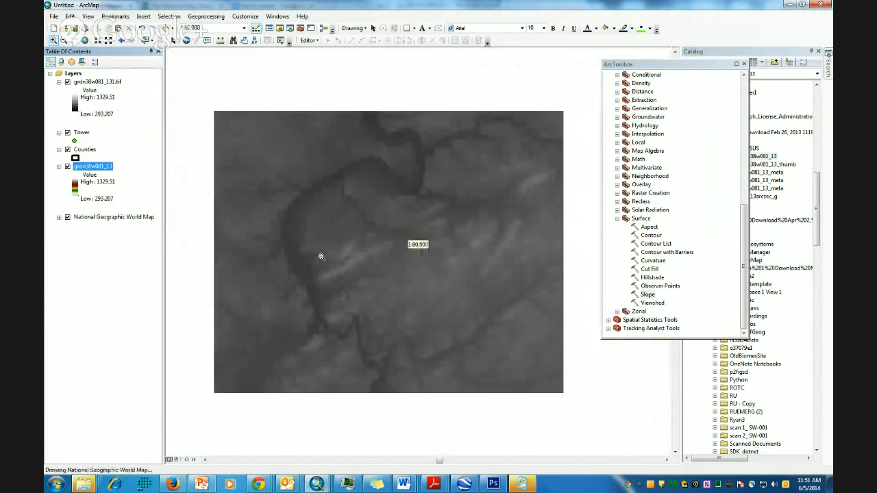
scroll(461, 343, "up", 3)
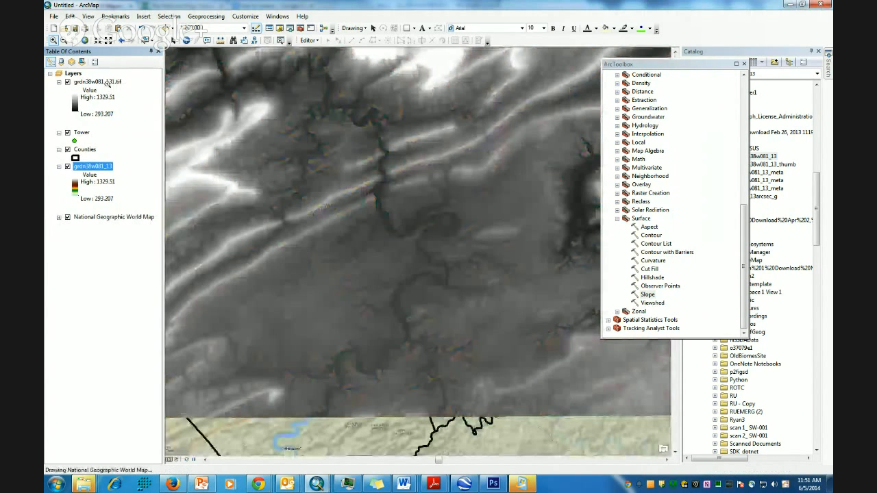
right_click(107, 83)
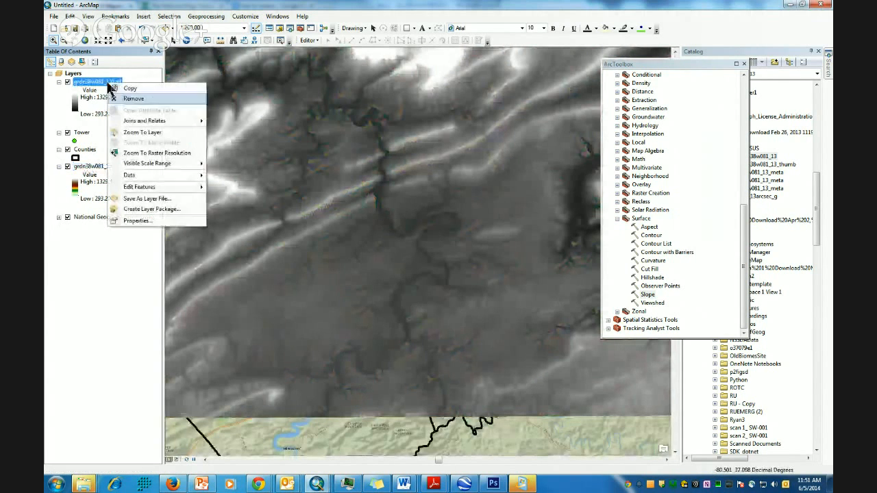
left_click(141, 221)
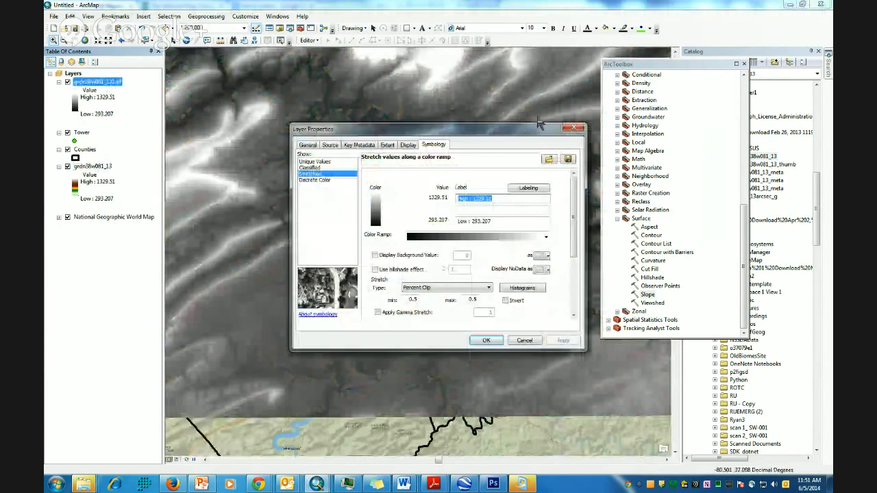
right_click(515, 237)
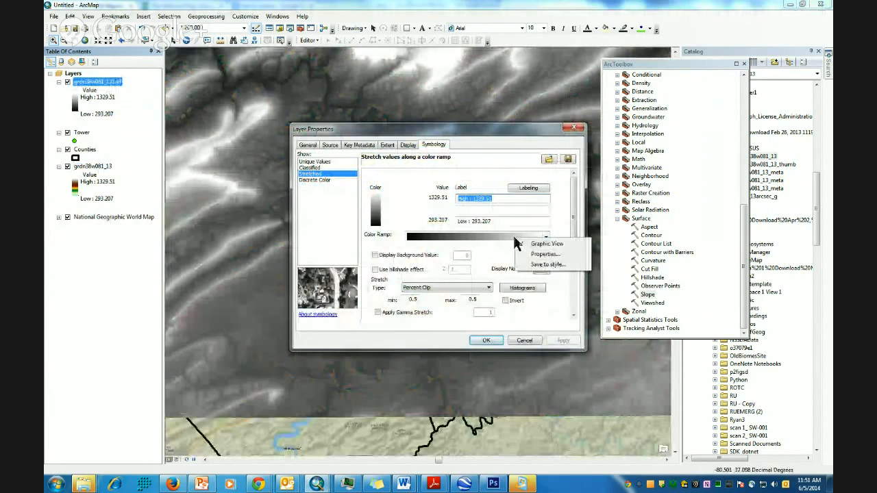
left_click(544, 240)
left_click(545, 237)
scroll(467, 347, "down", 2)
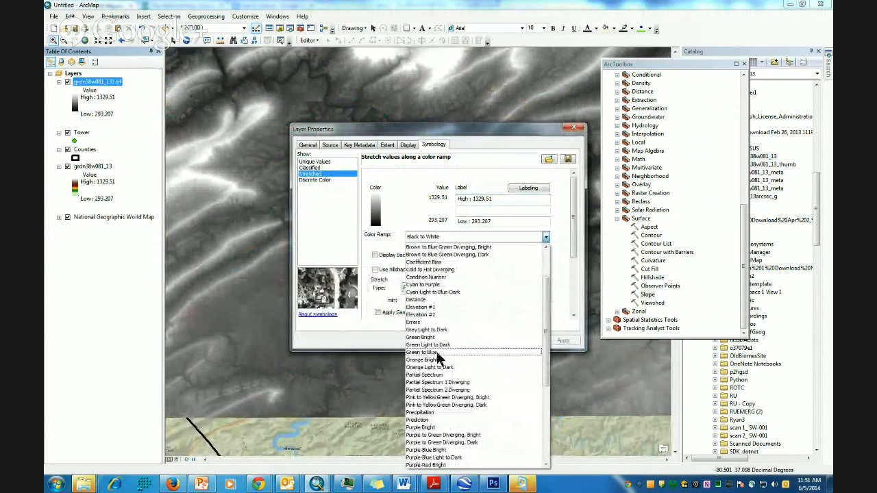
left_click(427, 308)
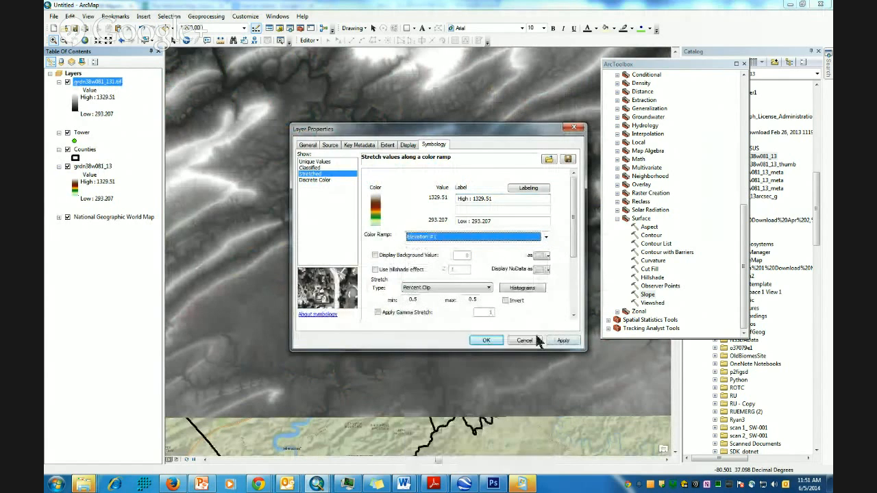
left_click(485, 340)
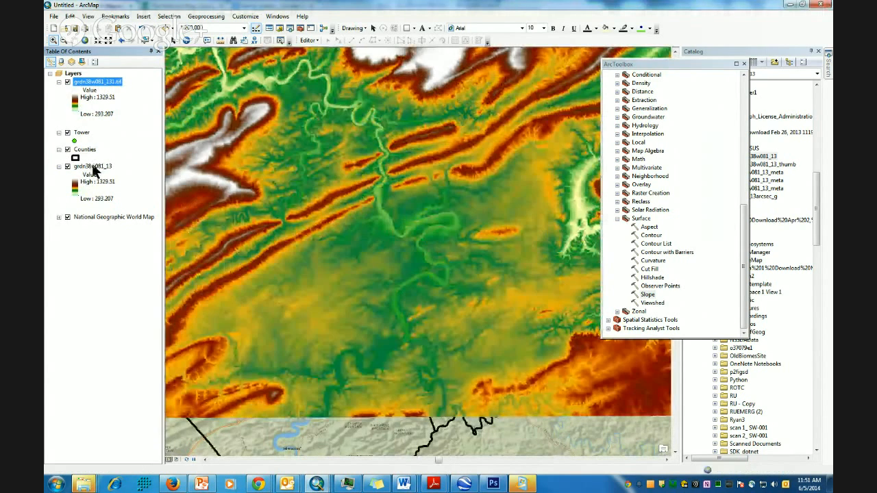
- Remove the original grdn38w081_13 layer from the map
right_click(95, 168)
left_click(118, 183)
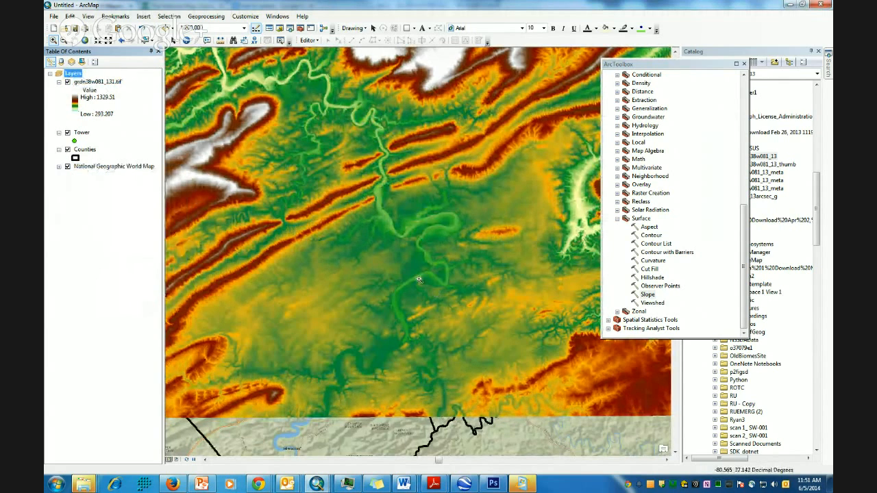
scroll(423, 278, "down", 1)
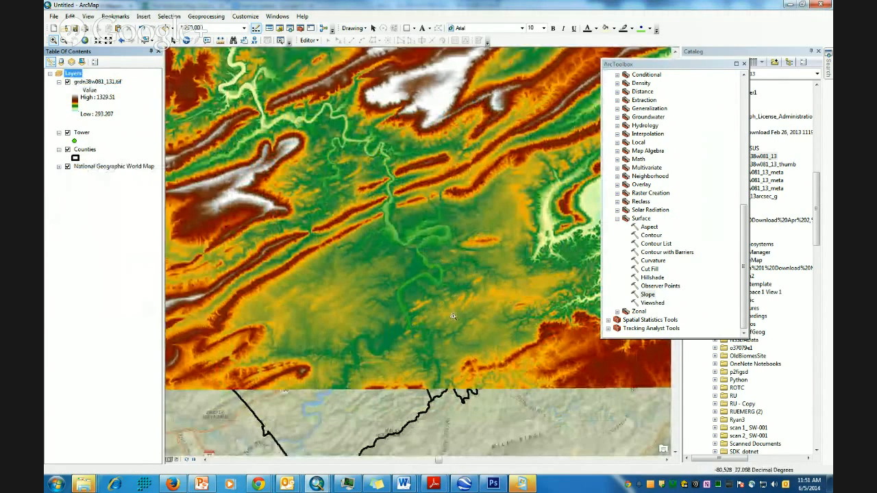
- Run Viewshed on grdn38w081_131.tif using the Tower points as observer features
double_click(646, 294)
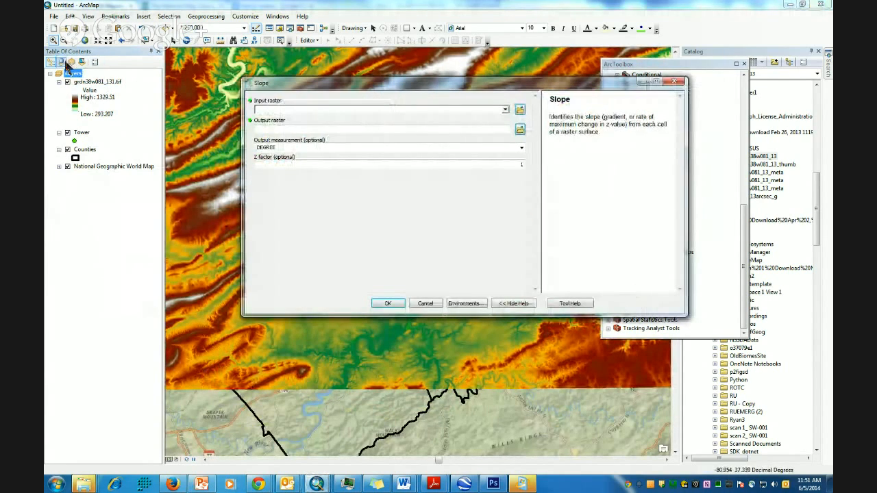
left_click(675, 82)
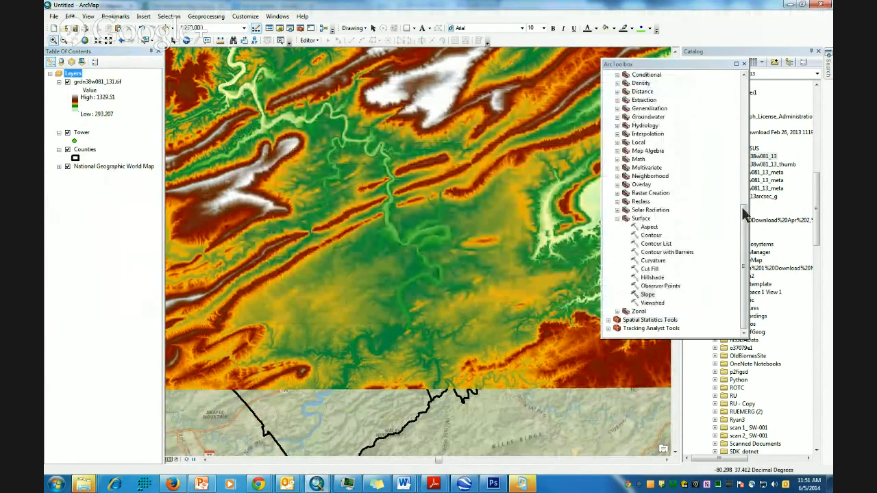
mouse_move(743, 250)
left_mouse_down()
mouse_move(746, 237)
mouse_move(746, 251)
left_mouse_up()
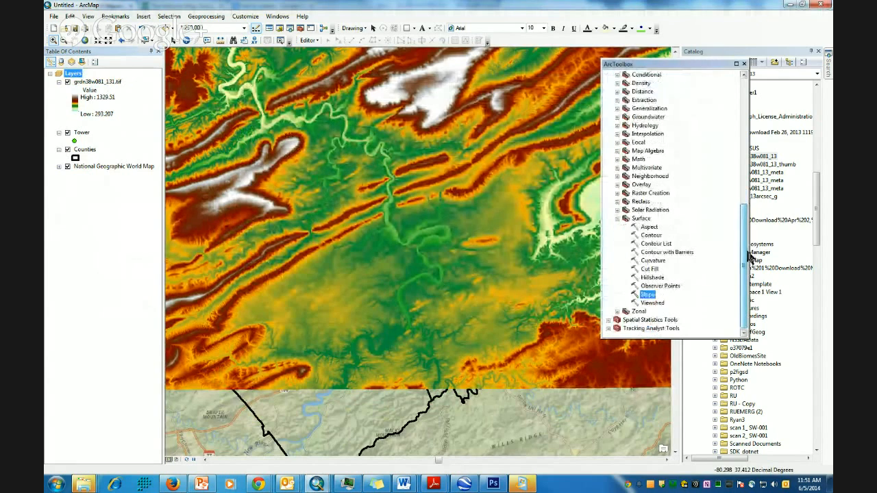
double_click(650, 302)
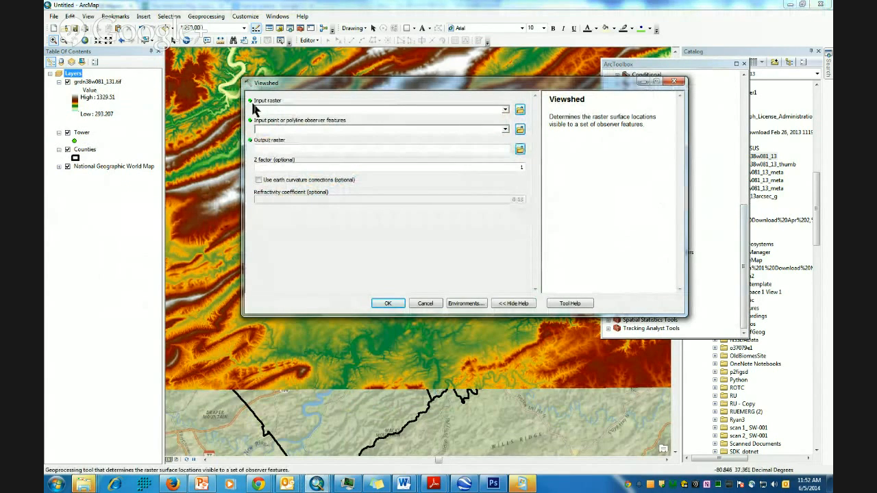
left_click_drag(90, 82, 298, 113)
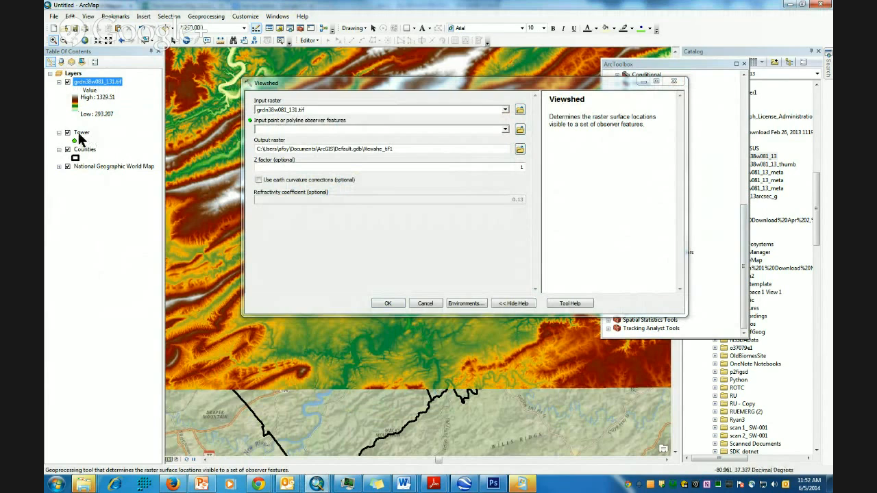
left_click_drag(80, 137, 292, 129)
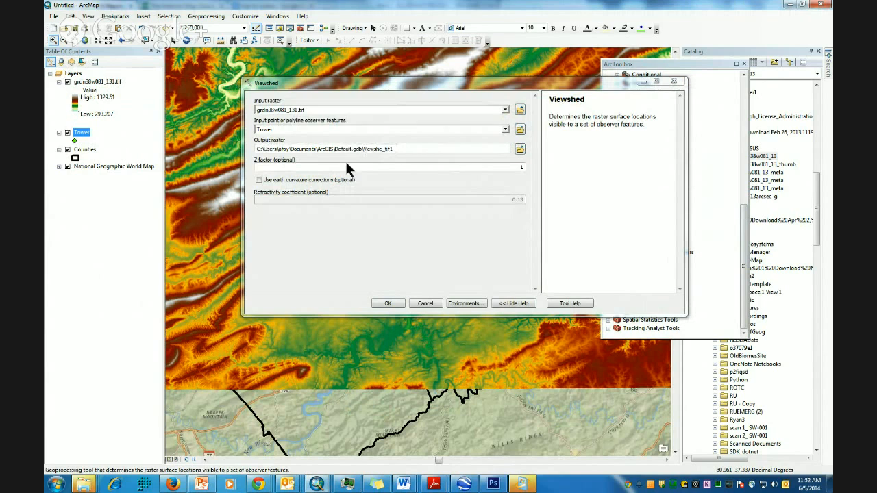
left_click(488, 167)
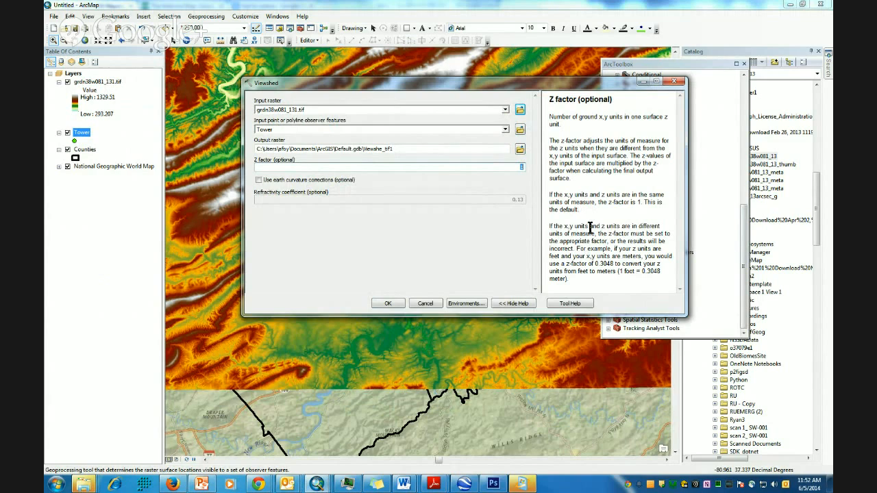
left_click(390, 305)
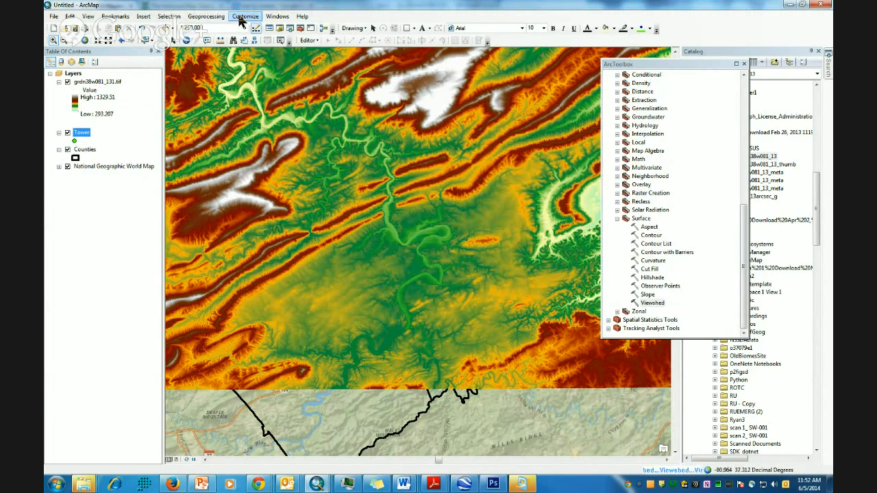
- Show the geoprocessing Results window with the Current Session entries expanded
left_click(205, 16)
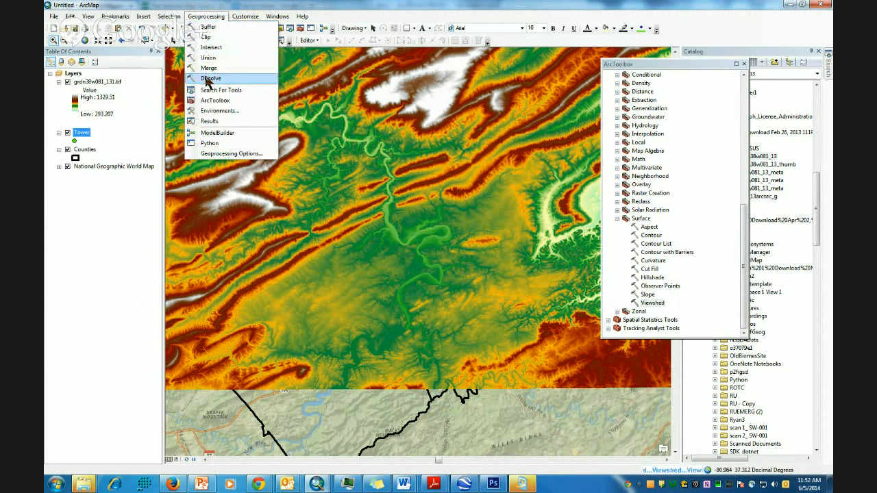
left_click(209, 121)
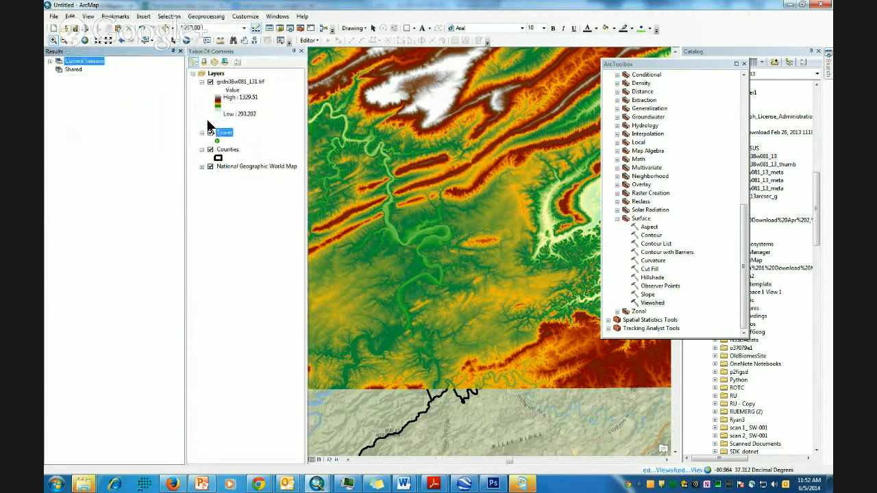
left_click(50, 61)
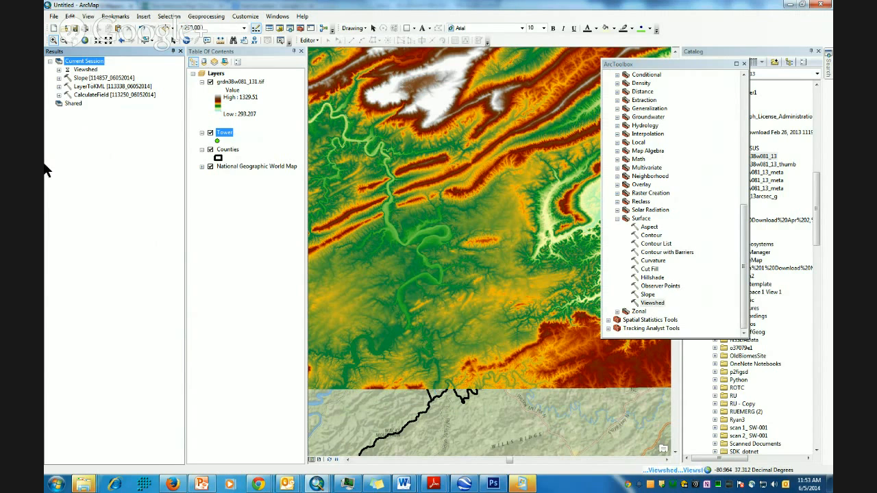
left_click(405, 485)
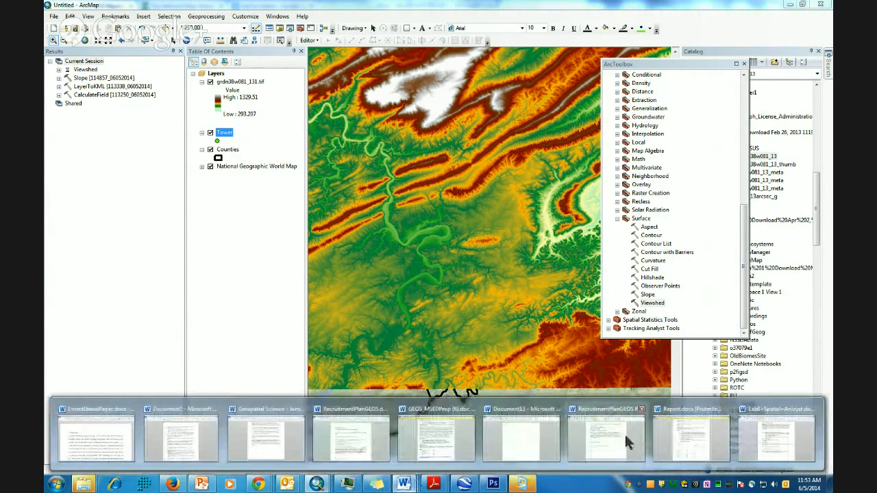
- Bring up the Lab8 report in Word, then minimize it to return to ArcMap
left_click(754, 436)
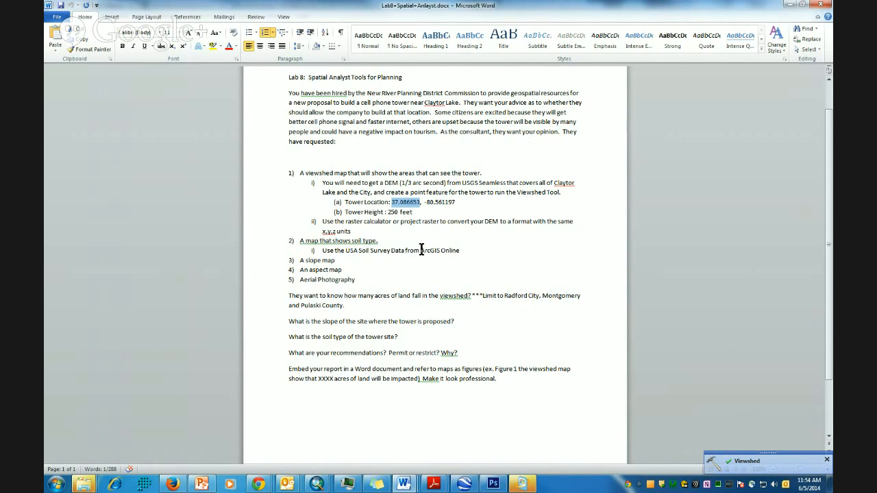
left_click(790, 9)
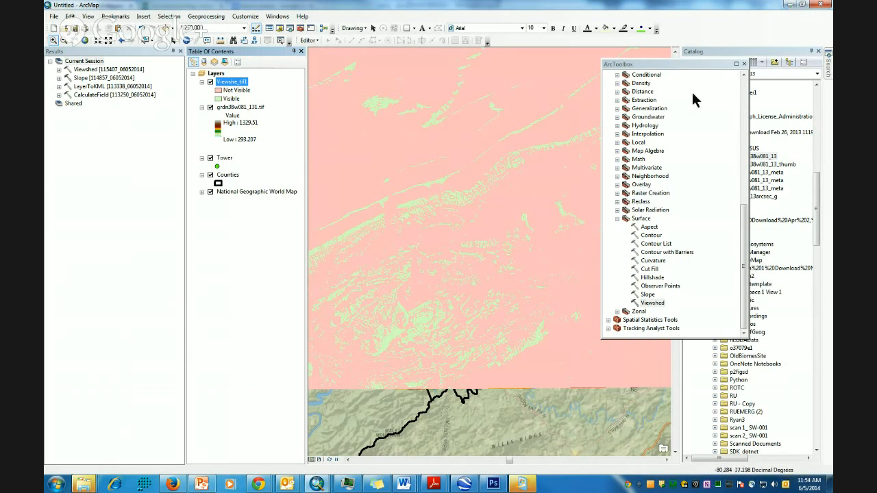
- Close ArcToolbox and colour the viewshed's Not Visible class red, keeping Visible light green
left_click(736, 64)
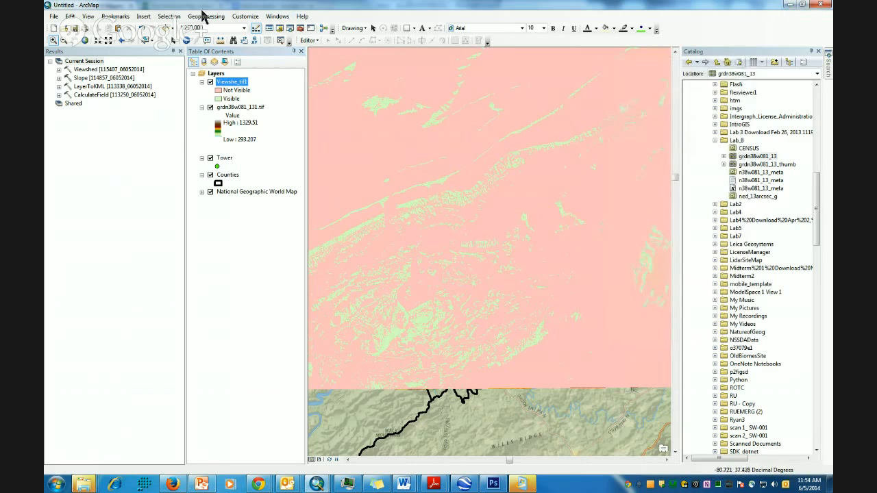
left_click(218, 92)
left_click(480, 278)
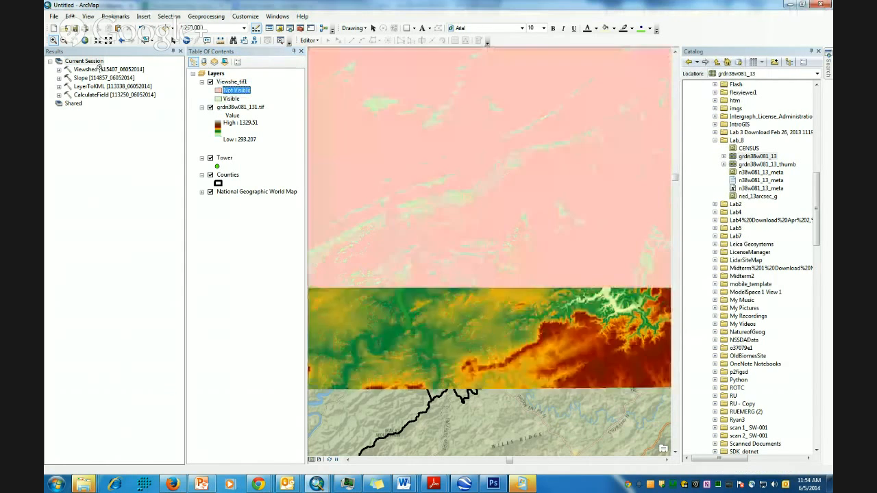
right_click(219, 91)
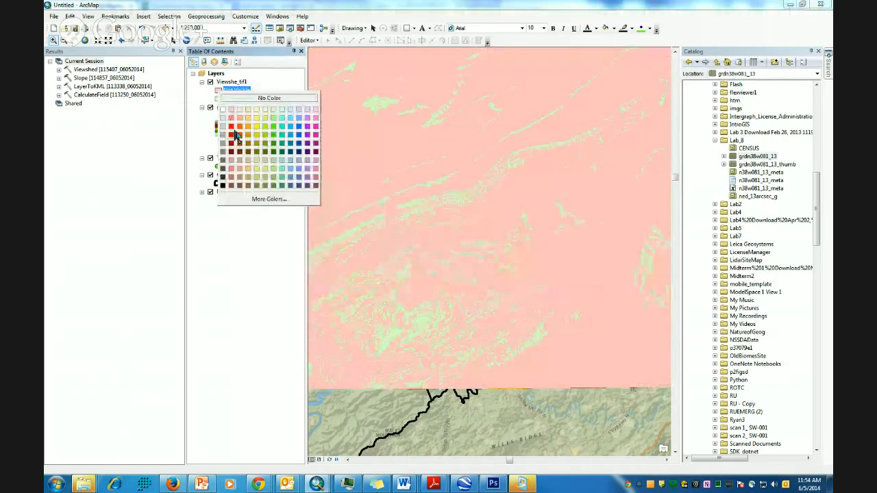
left_click(234, 134)
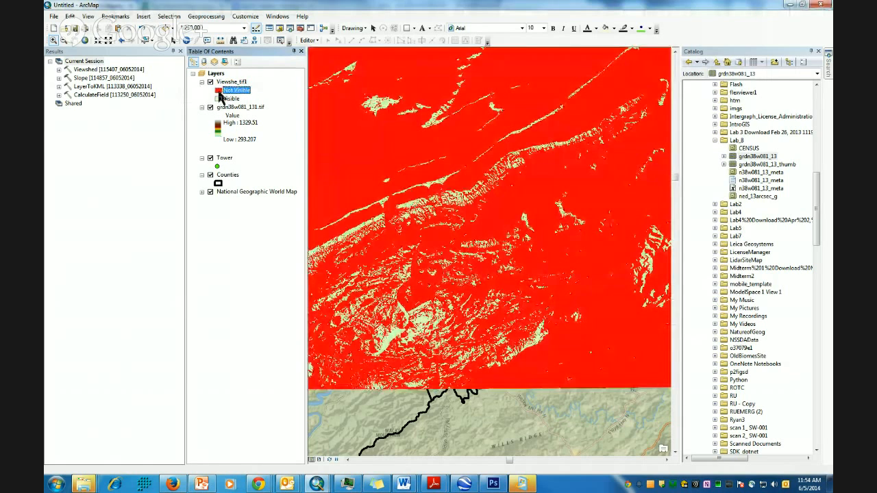
left_click(217, 98)
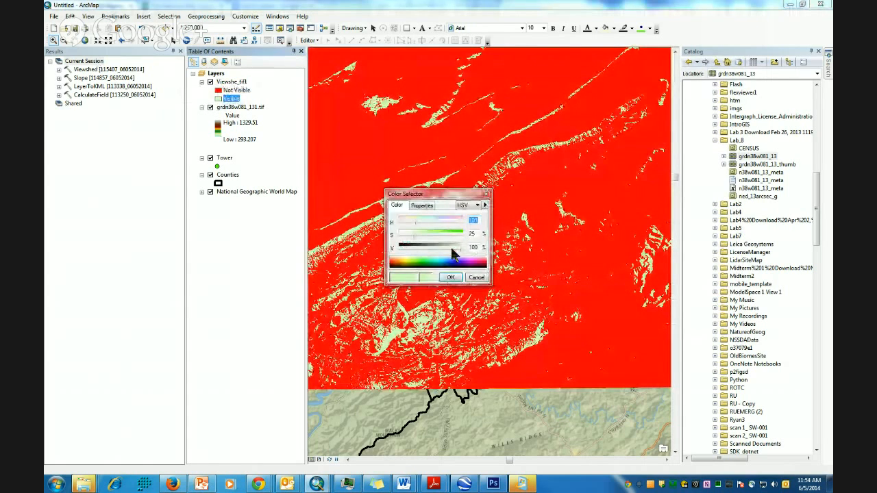
left_click(476, 277)
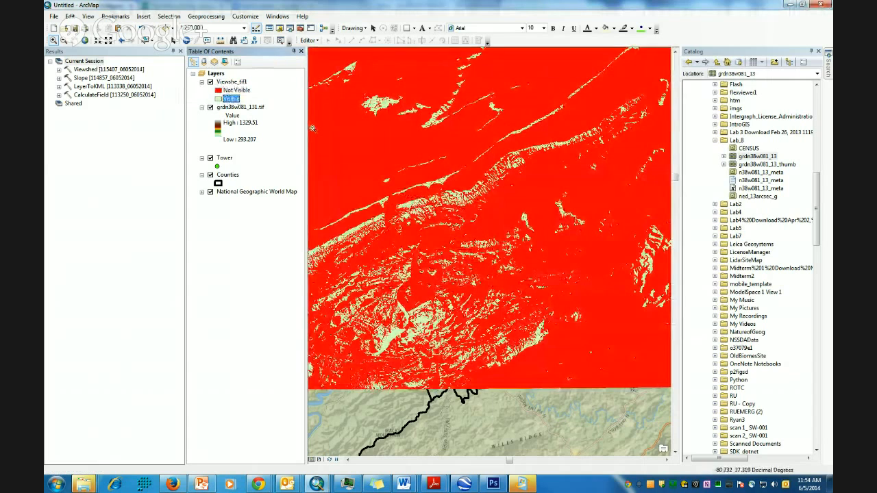
- Move the Tower layer to the top and zoom the map to the tower
left_click_drag(395, 245, 531, 270)
left_click_drag(227, 162, 226, 85)
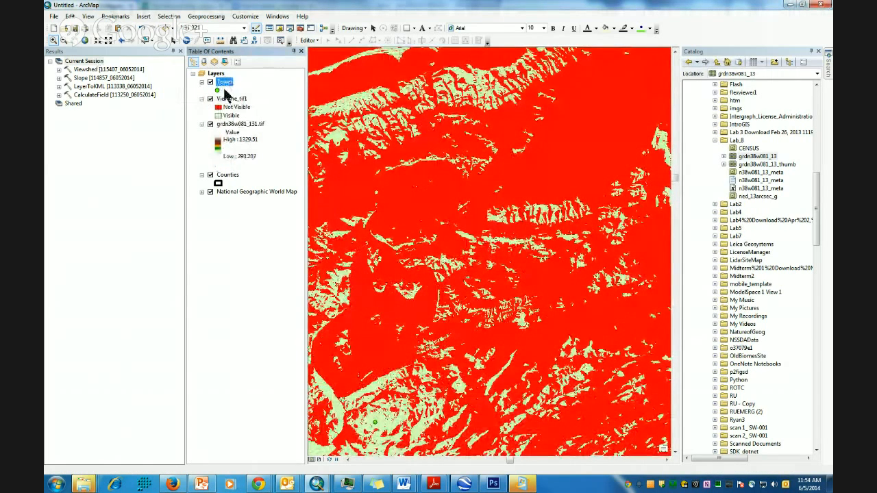
right_click(224, 83)
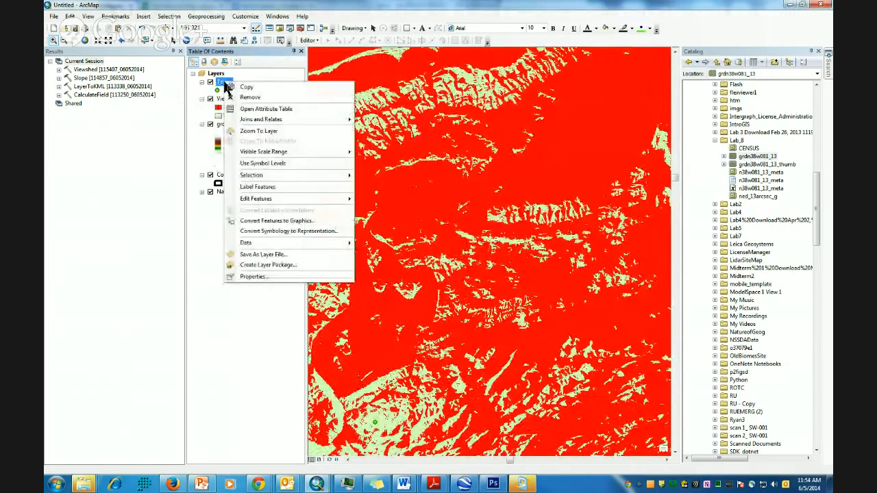
left_click(257, 131)
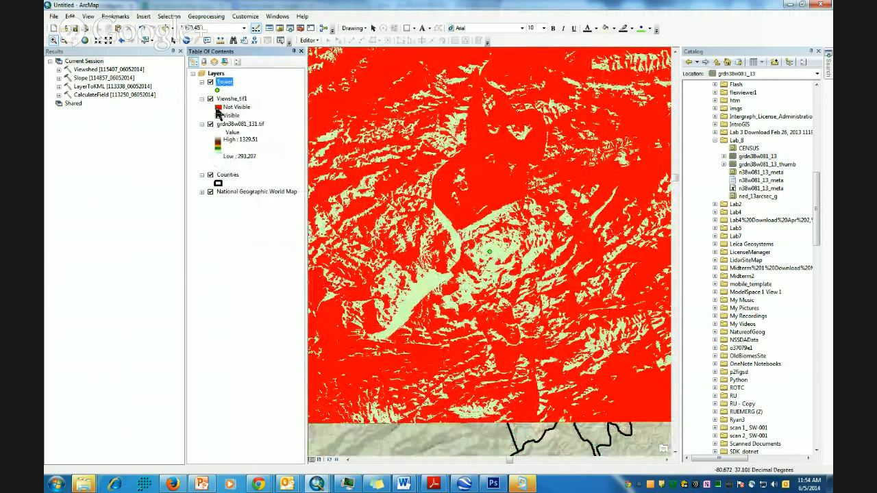
- Set Not Visible to No Color and hide the elevation raster and National Geographic basemap
right_click(218, 109)
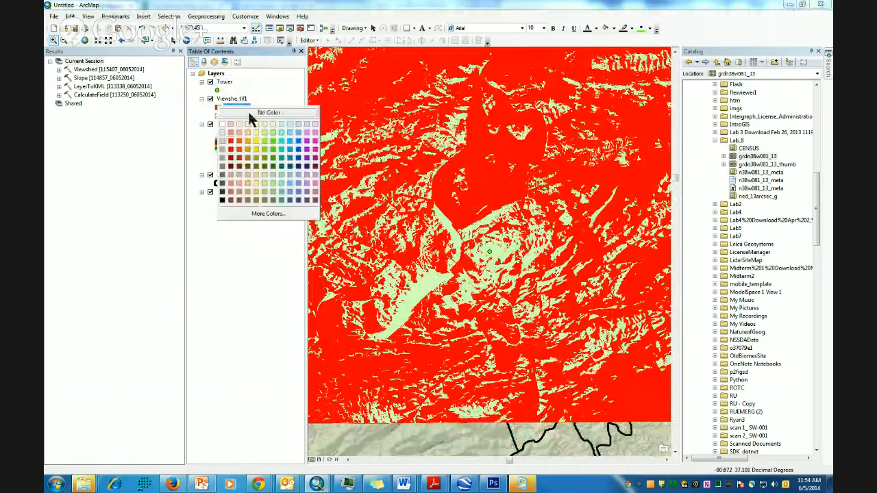
left_click(250, 114)
left_click(218, 108)
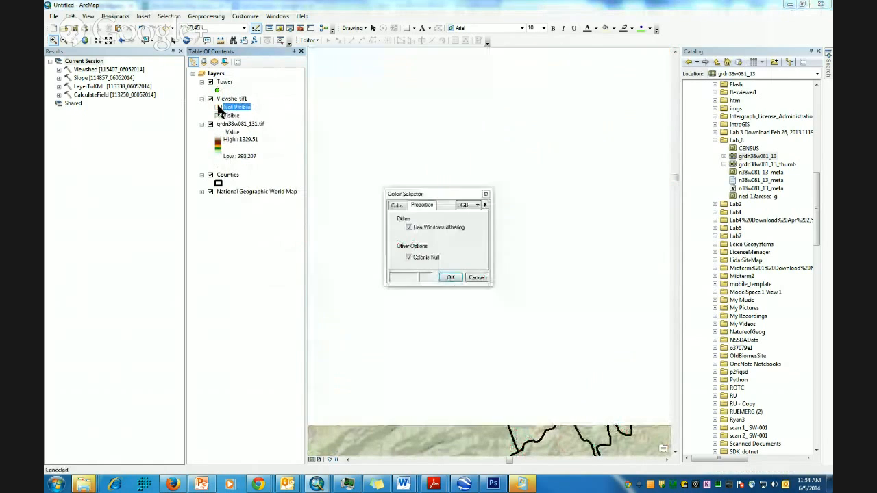
left_click(450, 277)
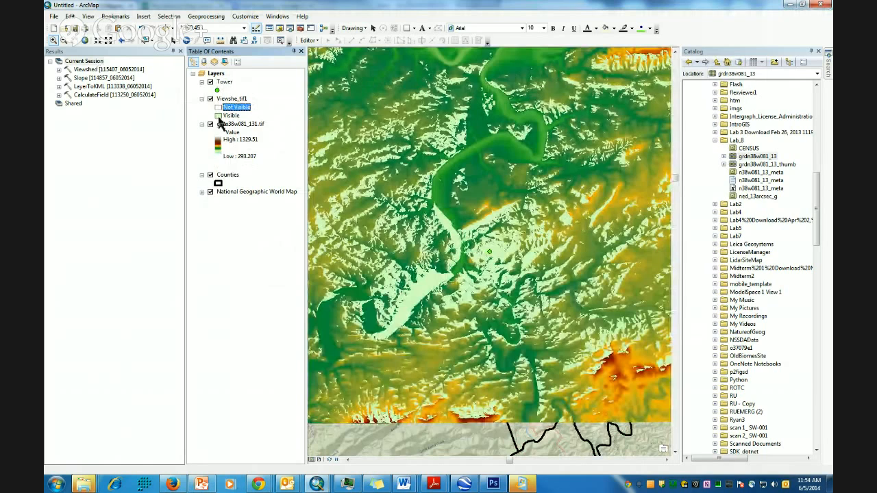
left_click(210, 124)
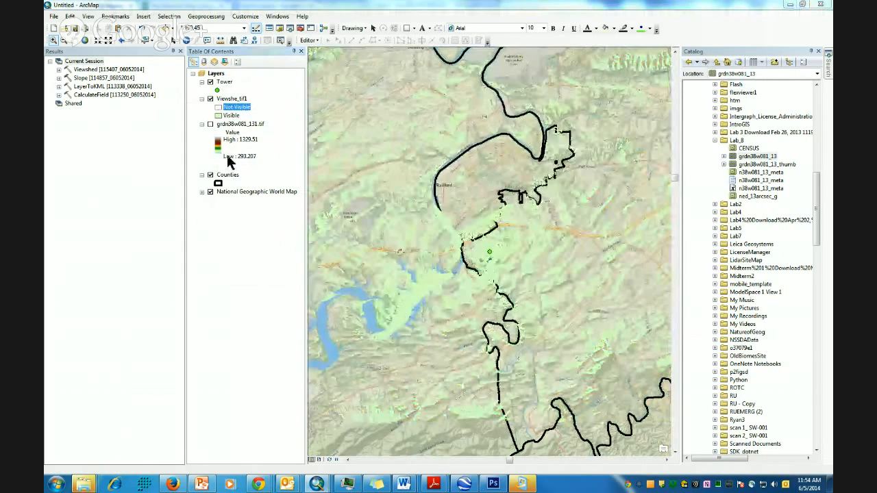
left_click(210, 192)
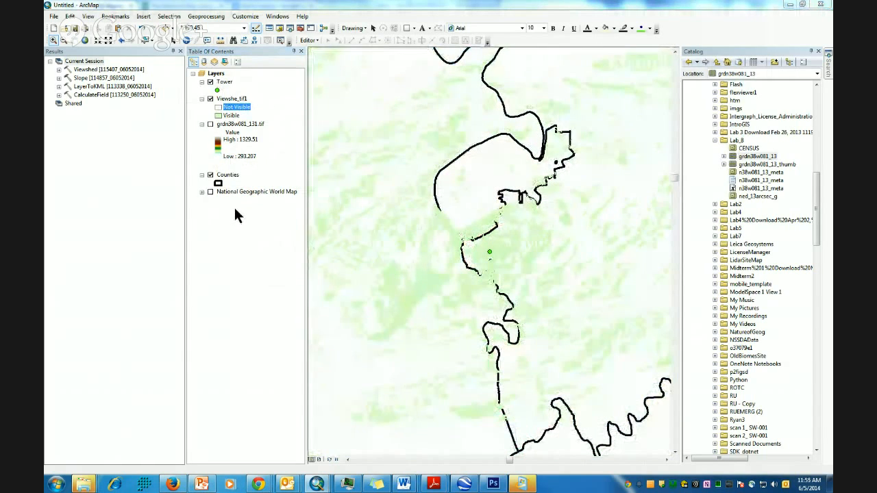
- Search ArcGIS Online for 'wor' and add the World Imagery basemap
left_click(53, 16)
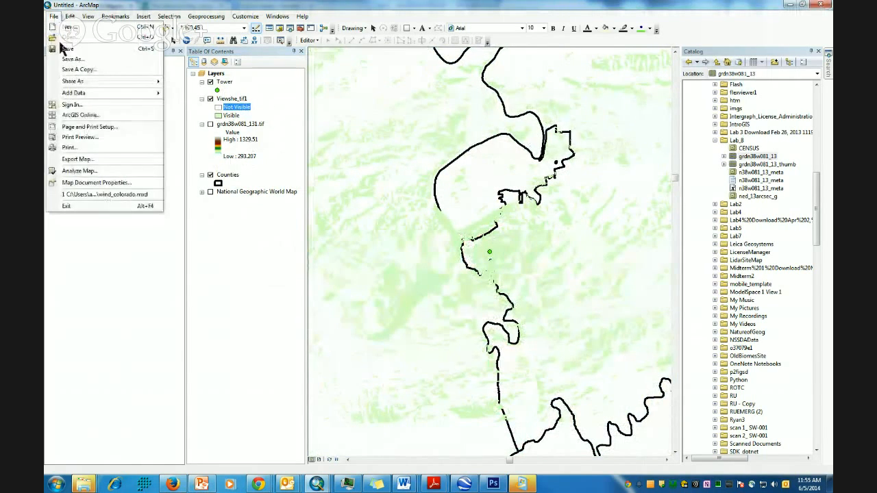
left_click(81, 115)
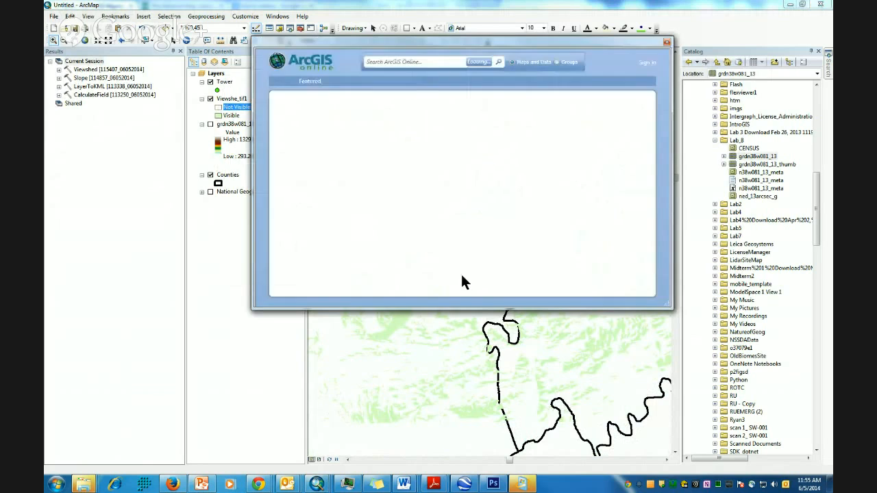
left_click(394, 61)
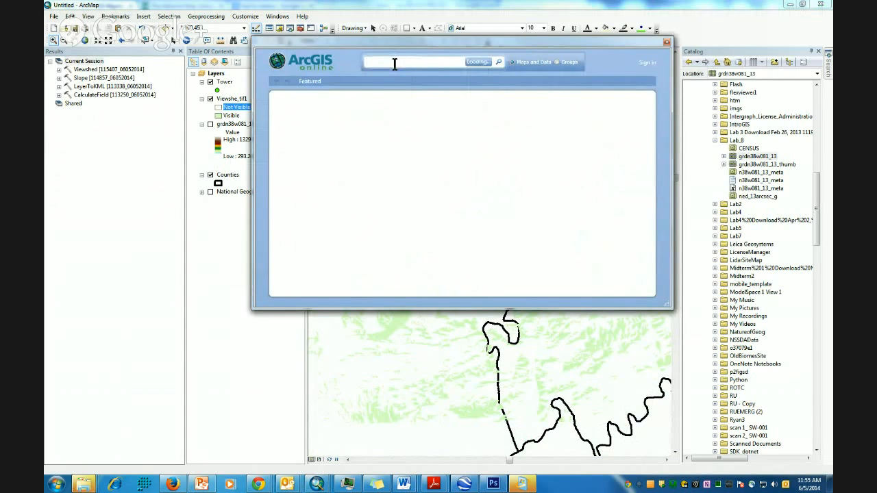
type("world imagery")
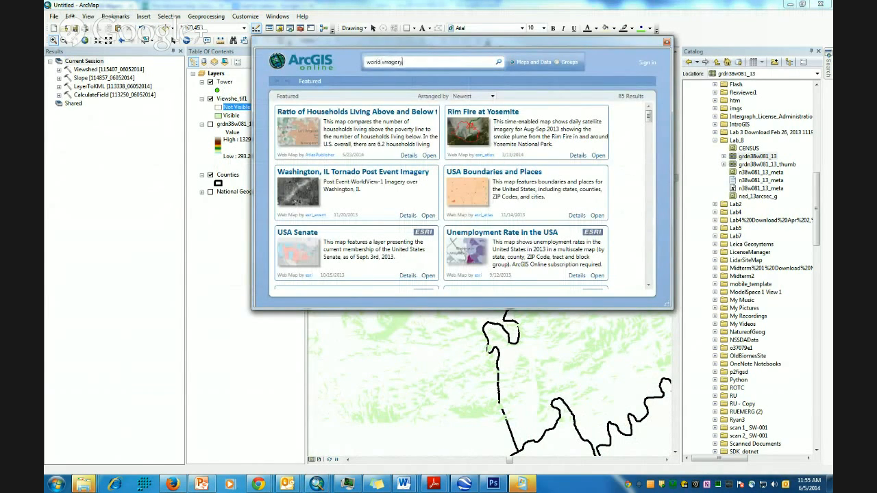
key("Return")
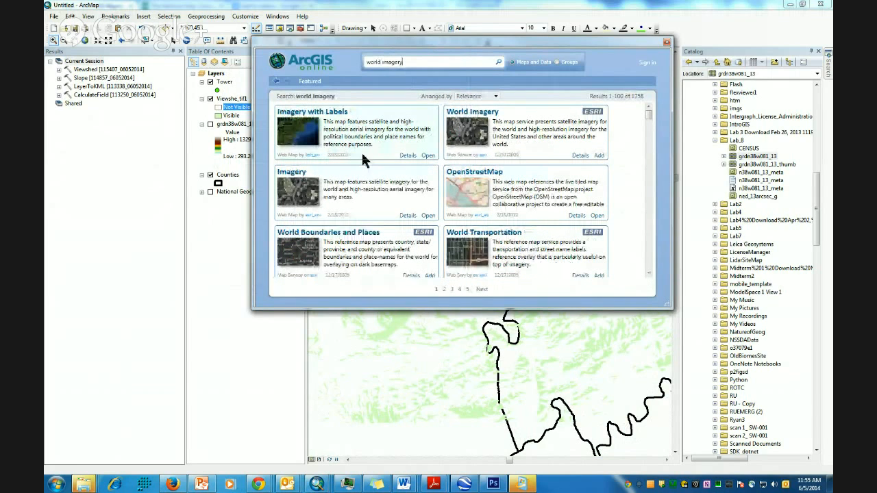
left_click(600, 157)
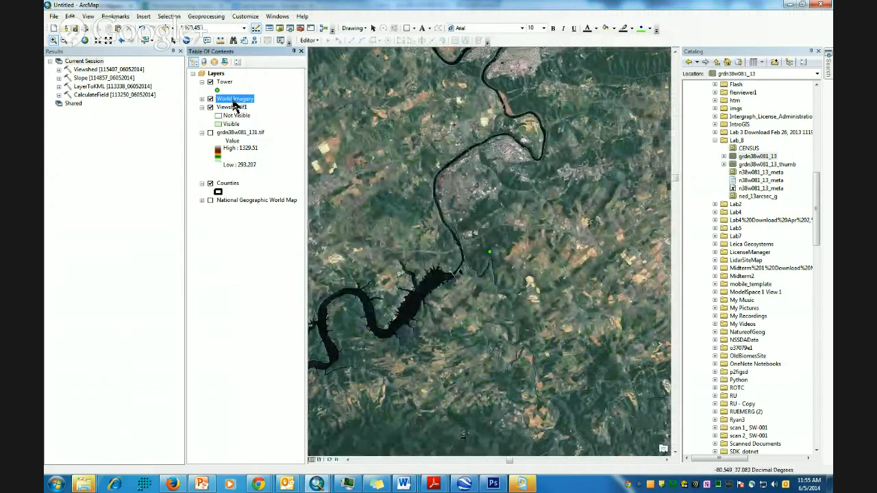
- Move World Imagery beneath the viewshed layers in the Table of Contents
left_click_drag(235, 111, 241, 222)
left_click_drag(241, 223, 239, 212)
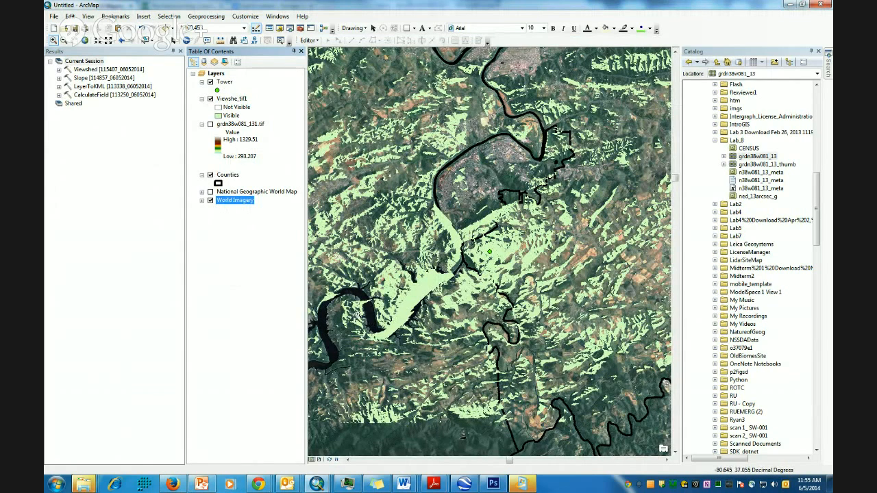
scroll(460, 268, "up", 5)
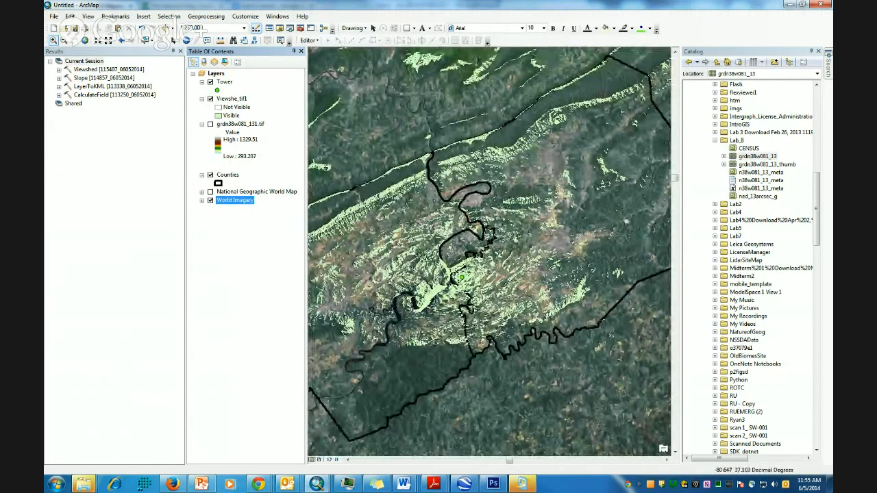
- Open the Raster to Polygon tool with the viewshed layer as its input raster
left_click(300, 28)
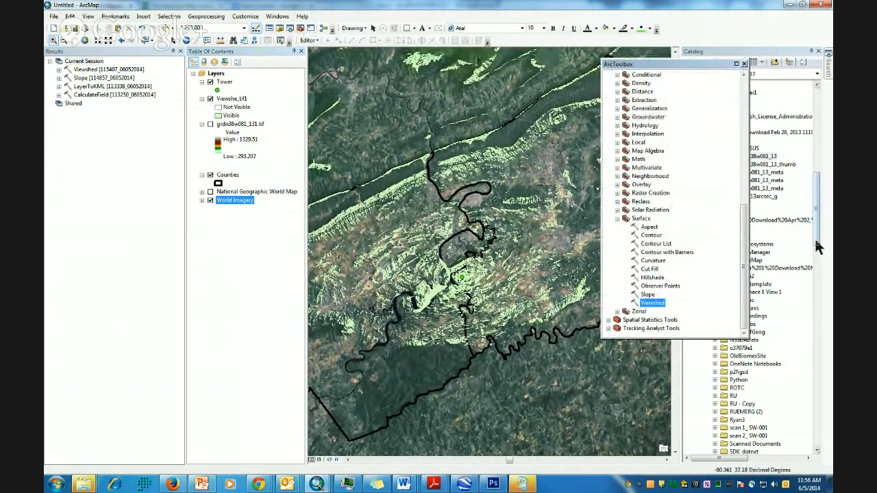
scroll(745, 226, "up", 1)
left_click_drag(744, 226, 711, 91)
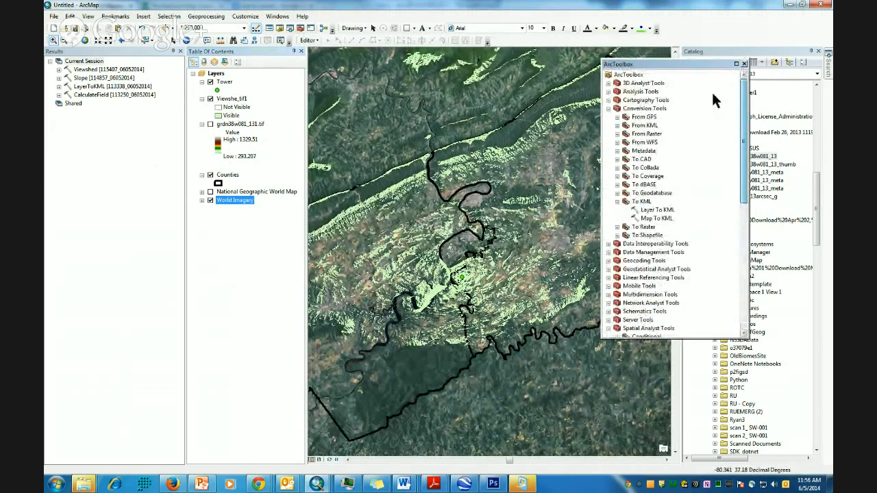
left_click(617, 134)
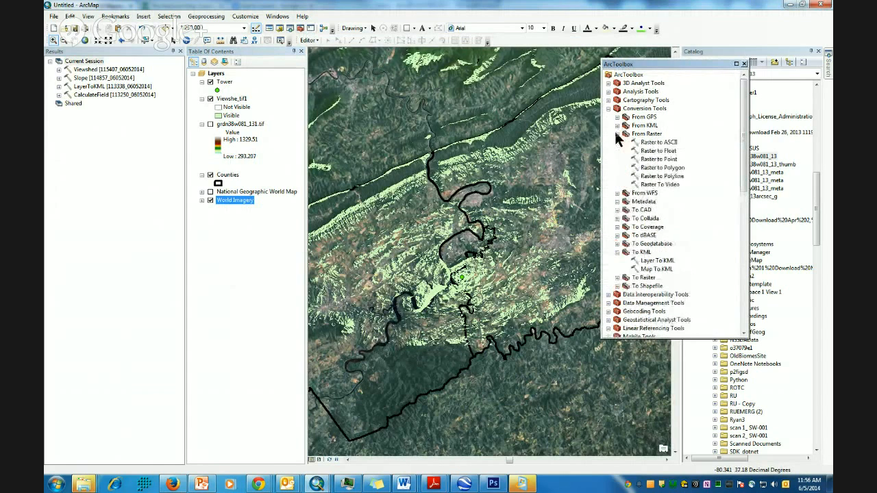
double_click(665, 168)
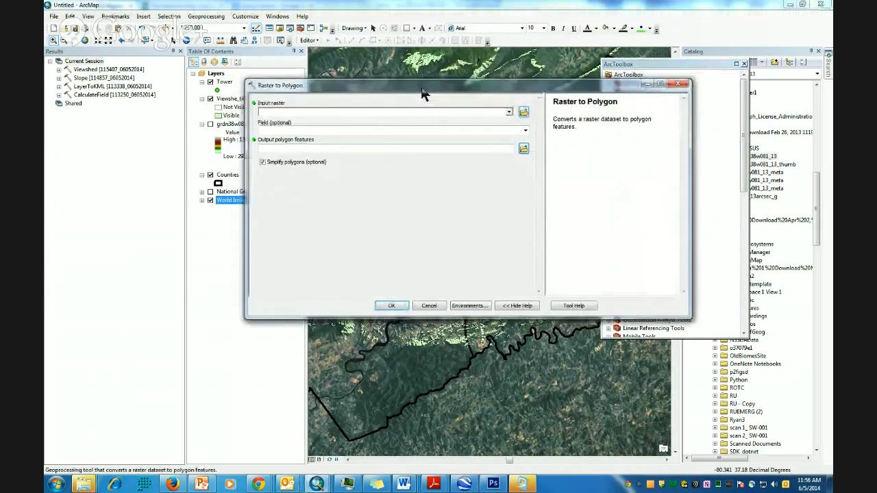
left_click_drag(423, 94, 533, 102)
left_click_drag(232, 99, 417, 122)
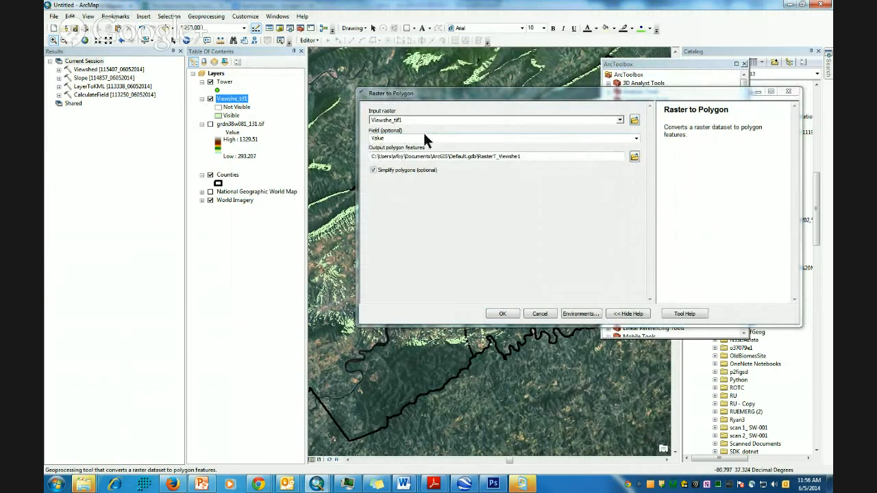
- Check the viewshed attribute table, then run the conversion with Simplify polygons unchecked
right_click(233, 100)
left_click(274, 130)
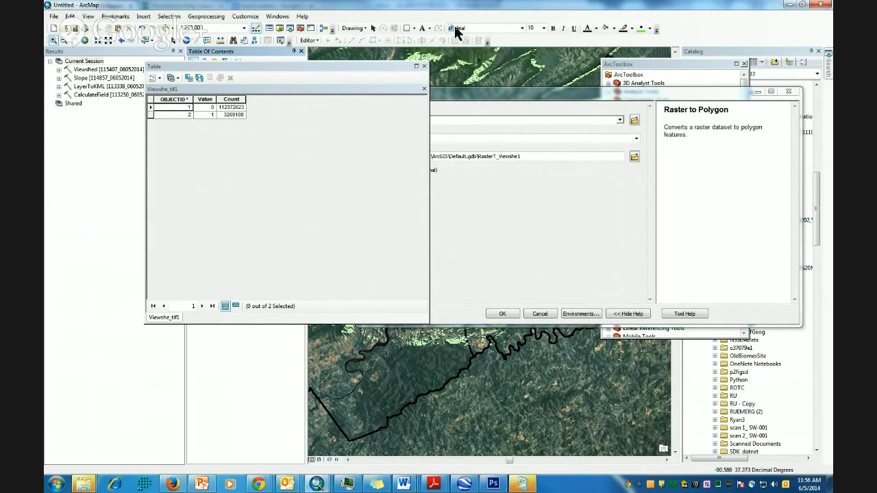
left_click(425, 69)
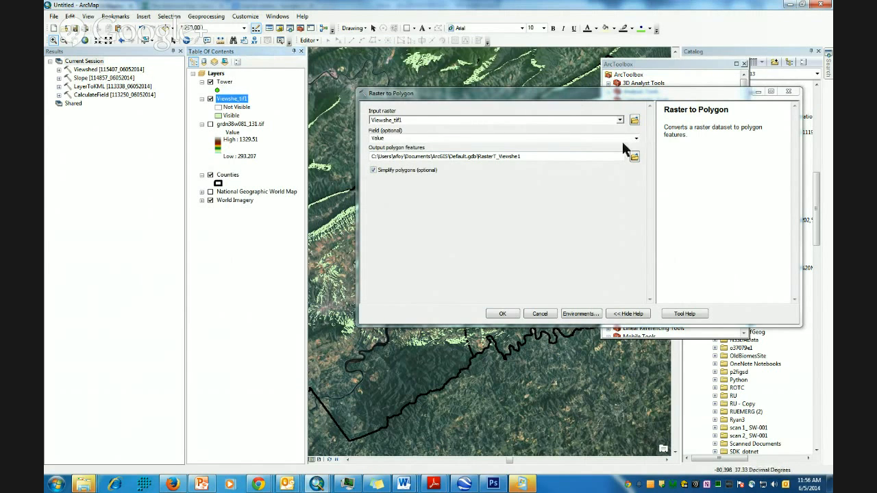
left_click(374, 172)
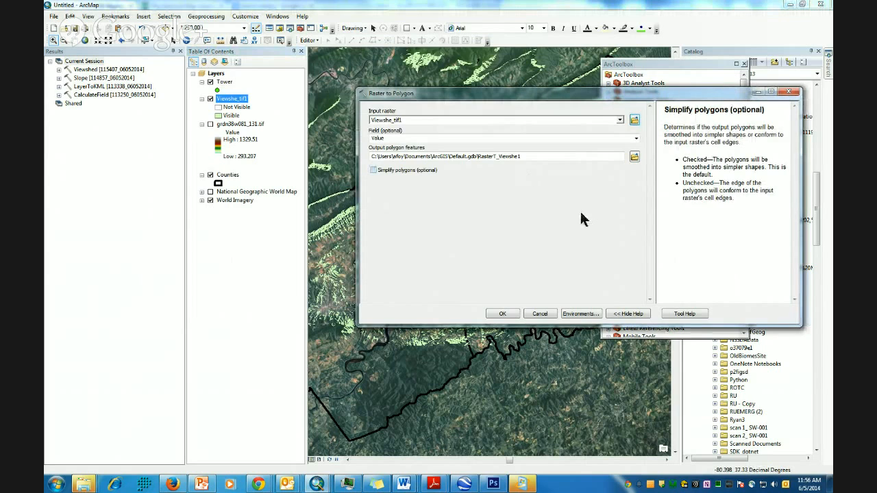
left_click(504, 315)
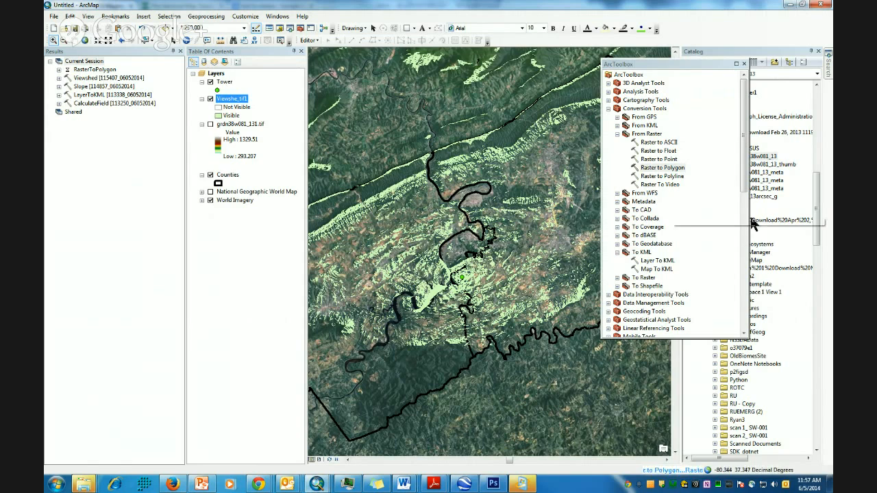
- Run Slope on grdn38w081_131.tif in DEGREE units, producing Slope_tif1
double_click(624, 133)
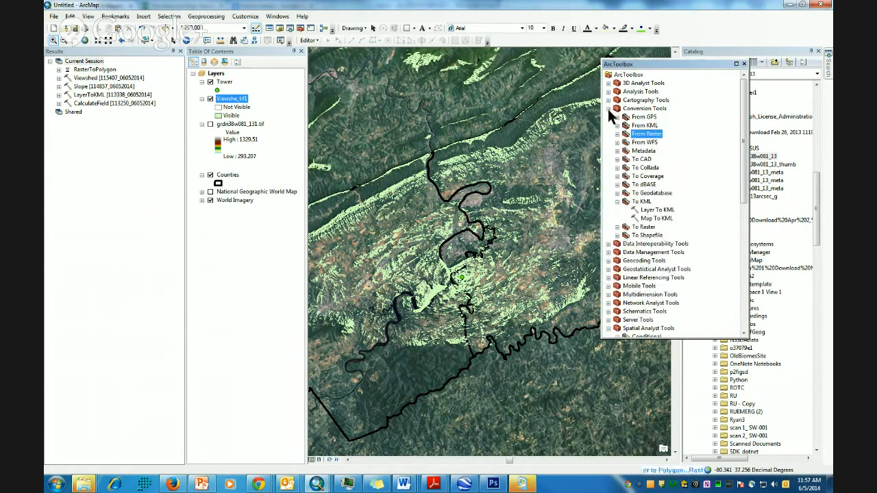
left_click(607, 109)
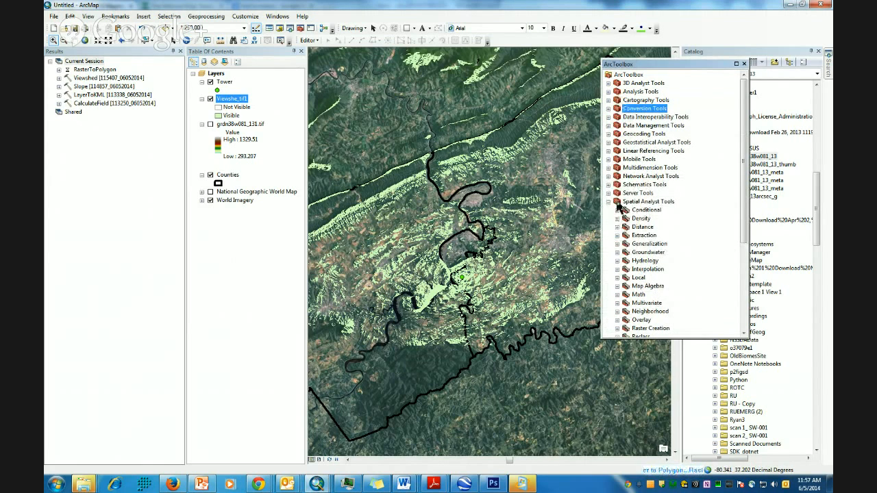
scroll(647, 259, "down", 3)
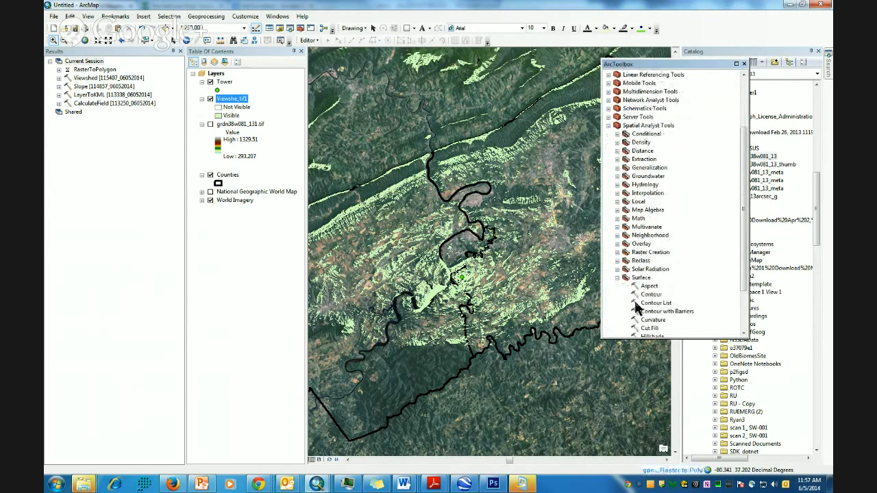
scroll(637, 305, "down", 2)
scroll(635, 301, "up", 1)
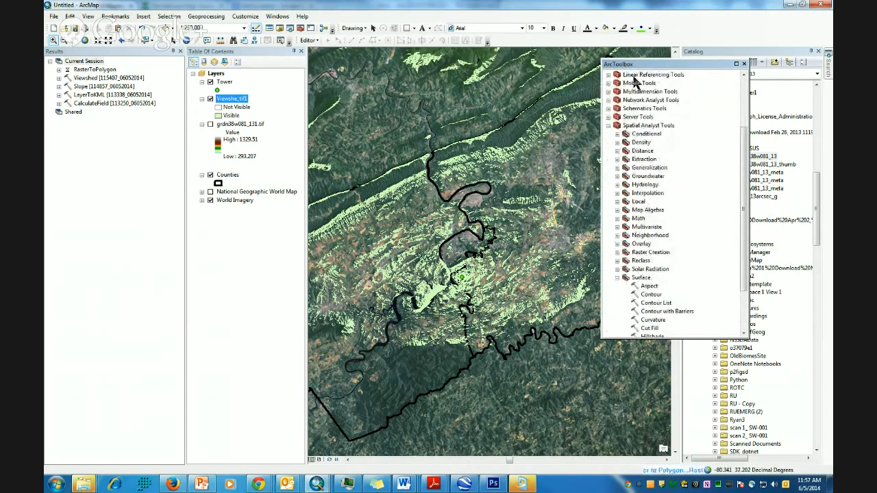
scroll(643, 236, "down", 1)
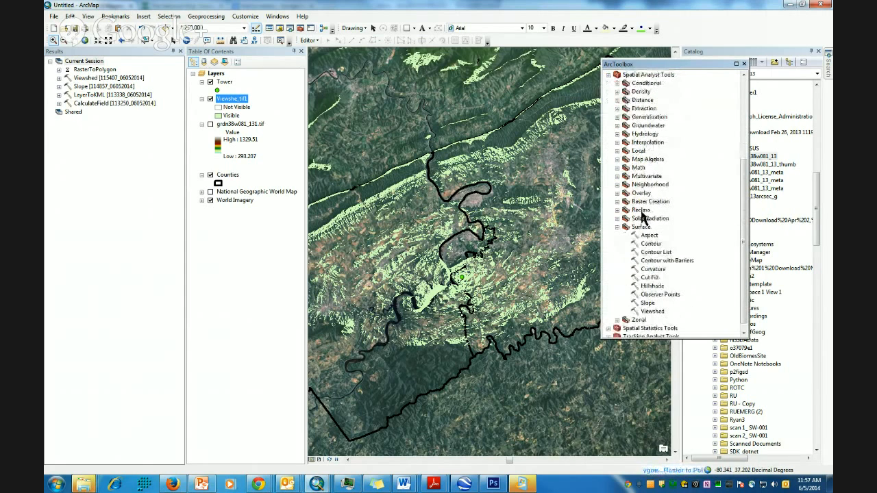
left_click(647, 303)
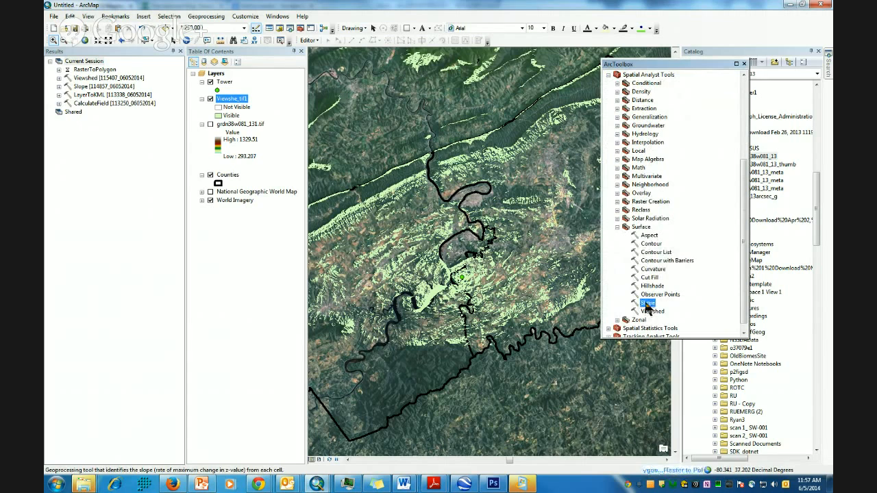
double_click(647, 304)
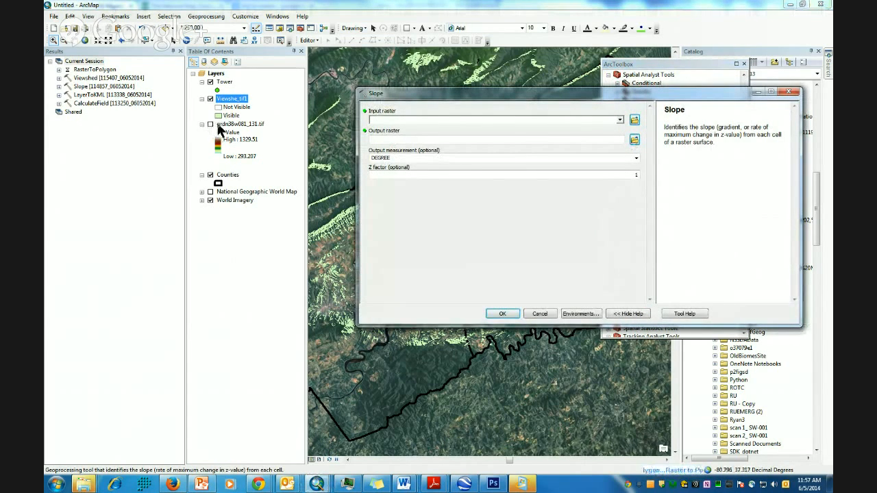
left_click_drag(237, 124, 396, 120)
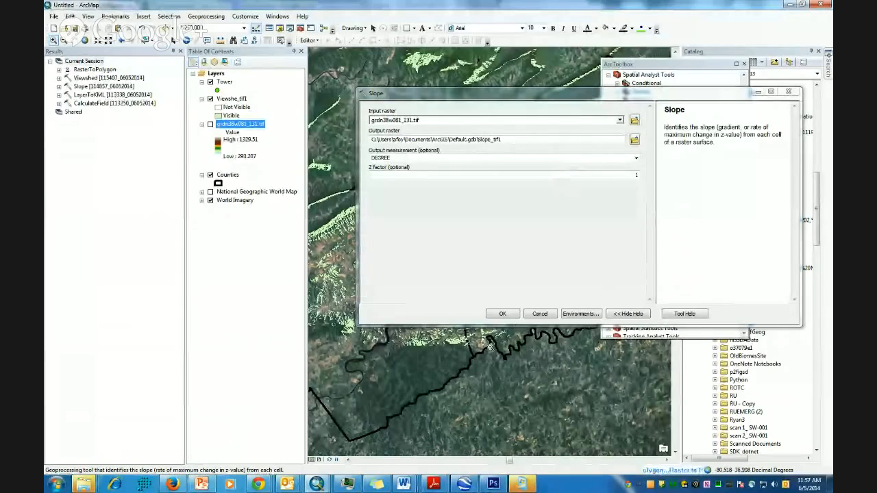
left_click(502, 314)
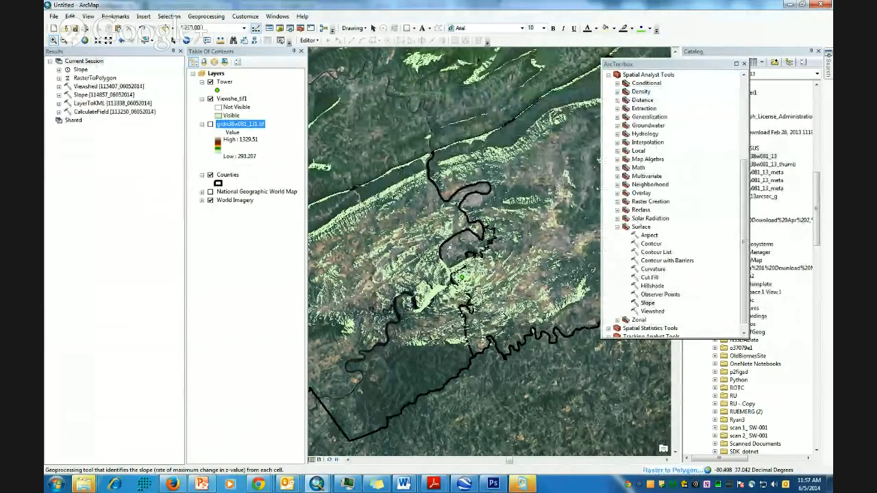
- Run Aspect on grdn38w081_131.tif and expand the RasterToPolygon result details
double_click(650, 236)
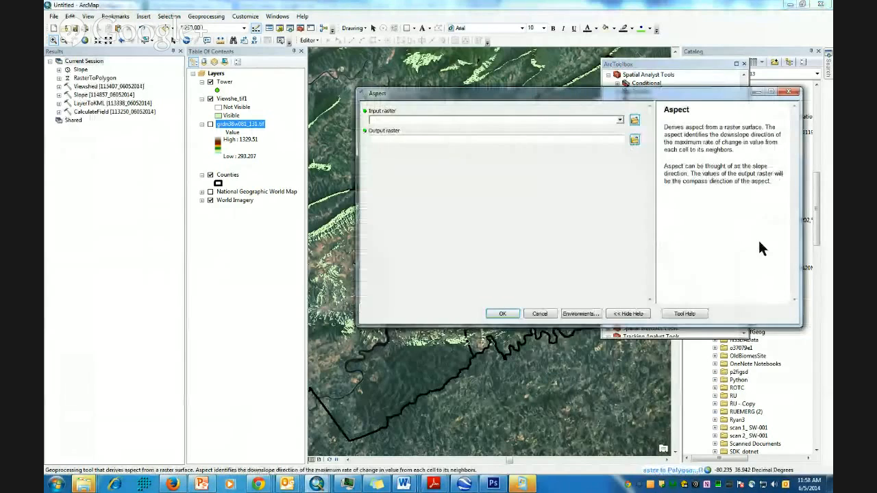
left_click_drag(228, 124, 415, 121)
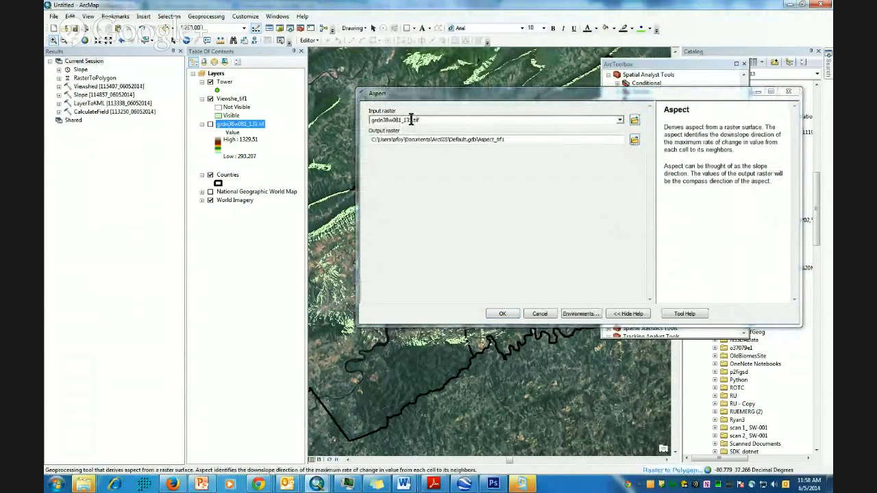
left_click(503, 315)
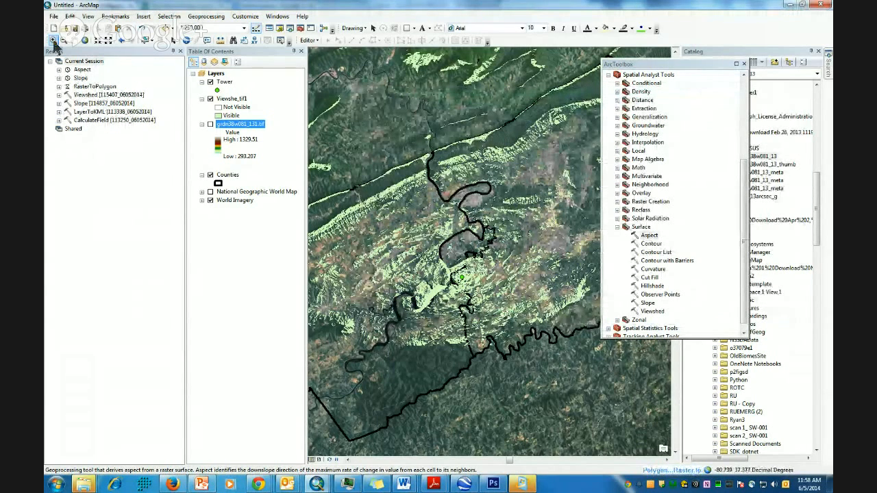
left_click(59, 88)
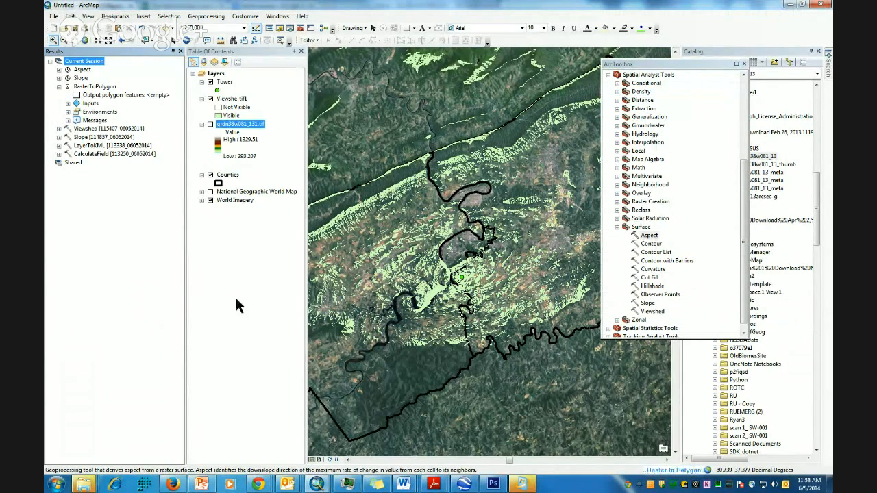
- Shift the toolbox aside and zoom in around the tower point to about 1:46,479
left_click(642, 64)
left_click_drag(643, 65, 699, 68)
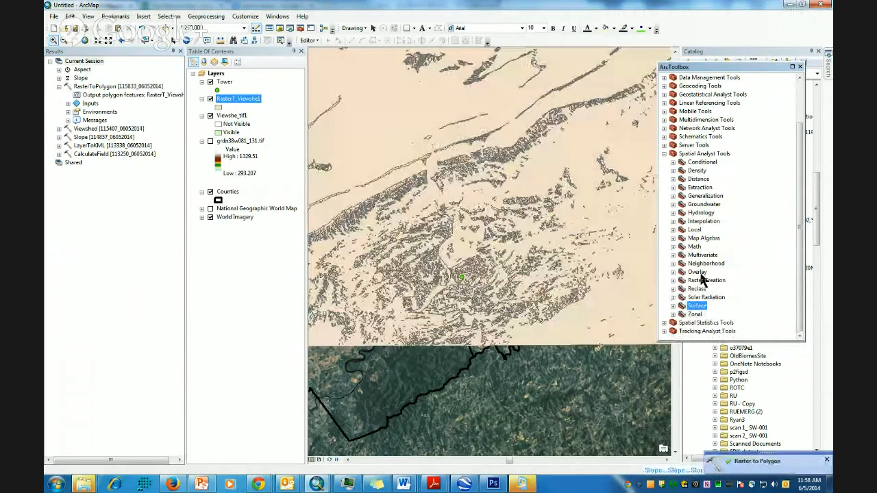
left_click_drag(426, 260, 491, 290)
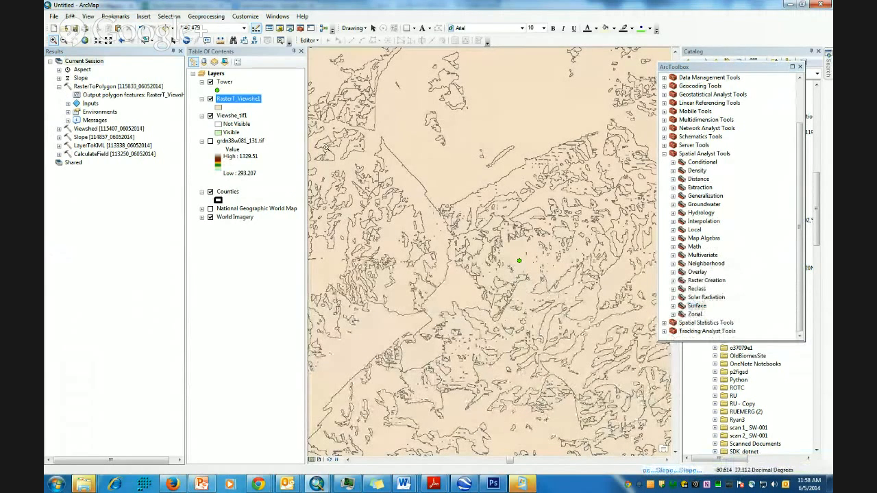
- Open the RasterT_Viewshe1 attribute table and its Select By Attributes dialog
right_click(253, 98)
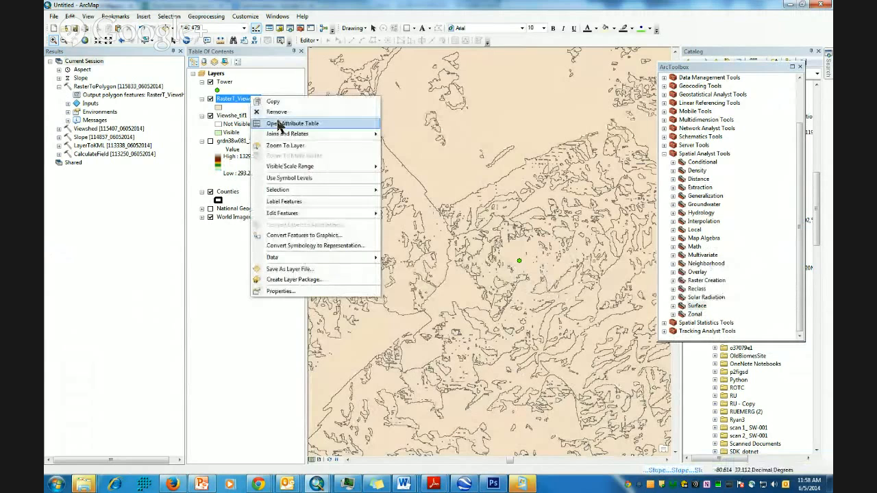
left_click(277, 123)
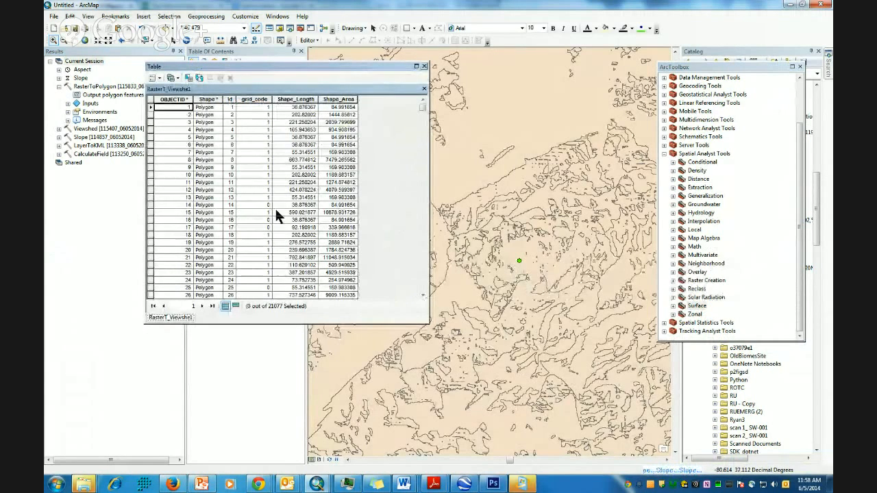
left_click(154, 77)
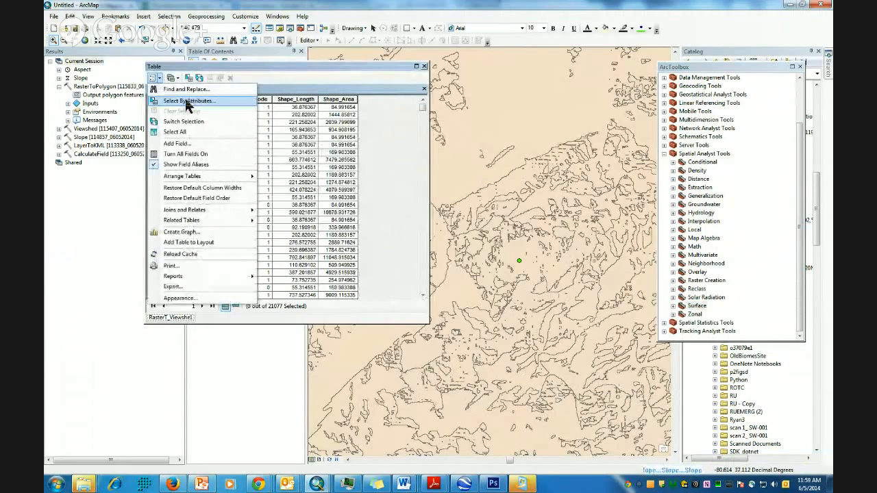
left_click(188, 101)
- Apply the query "grid_code" = 1, selecting 8233 of 21077 polygons
left_click(64, 70)
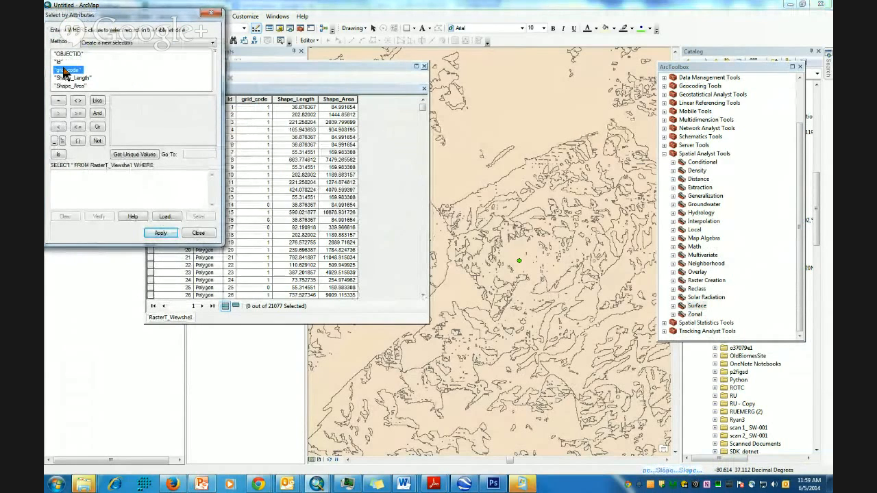
double_click(64, 71)
left_click(59, 101)
left_click(160, 154)
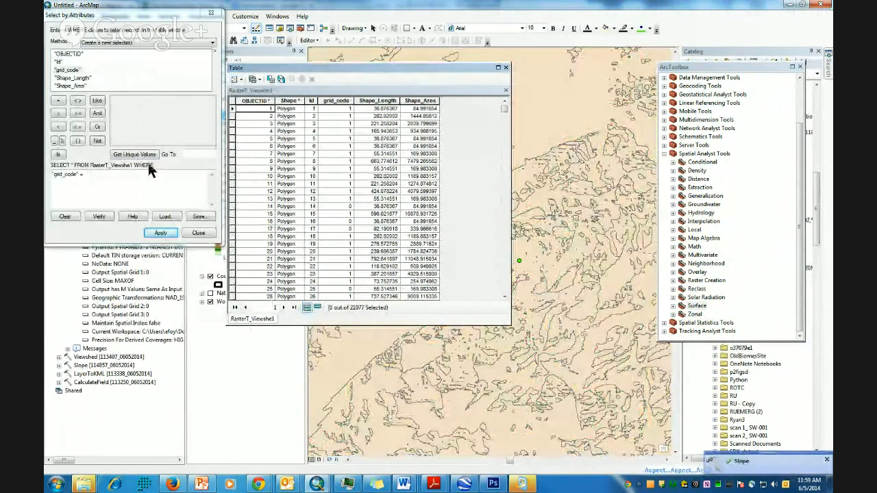
left_click(135, 154)
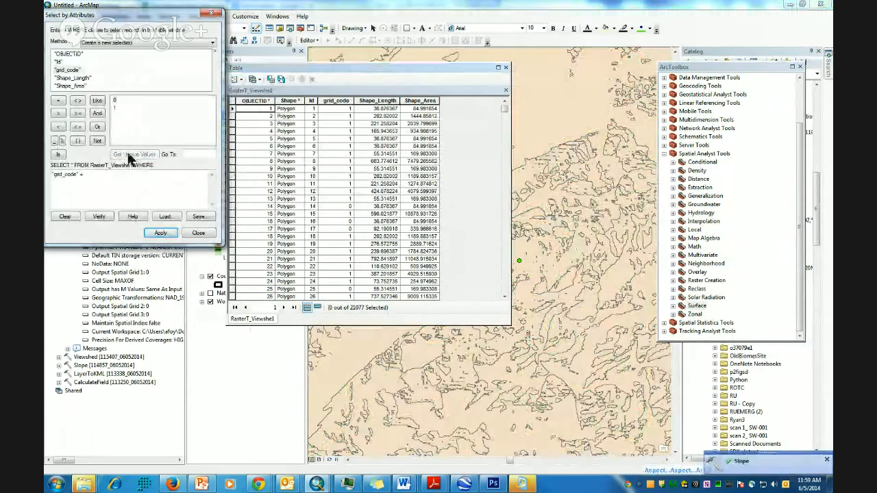
double_click(114, 107)
left_click(162, 233)
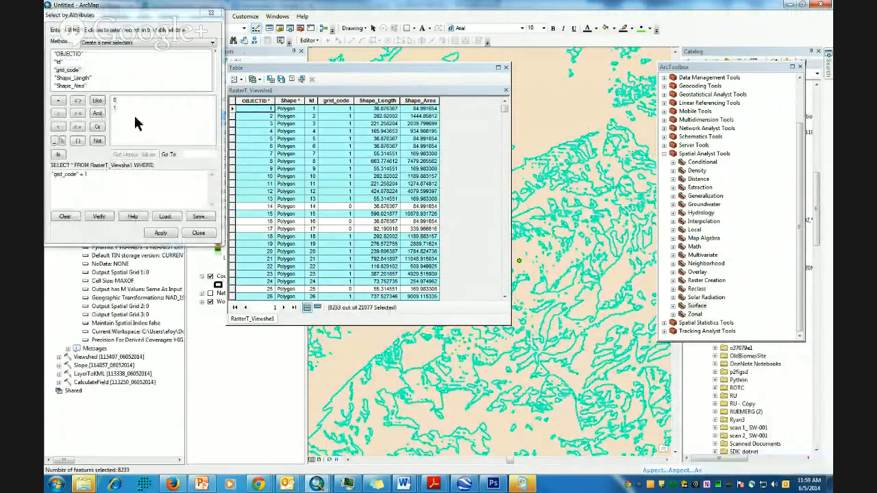
left_click(211, 13)
left_click_drag(274, 68, 419, 91)
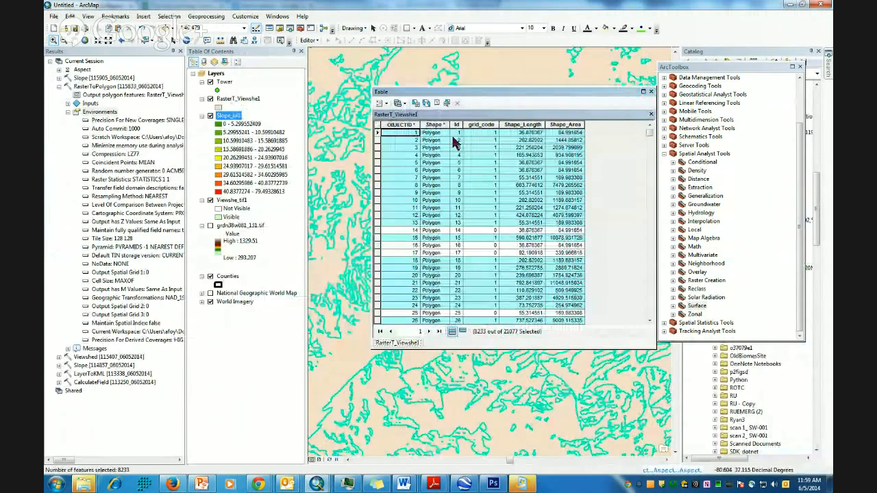
- Make a layer from the selected viewshed polygons, then close the attribute table and hide Aspect_tif1
right_click(239, 99)
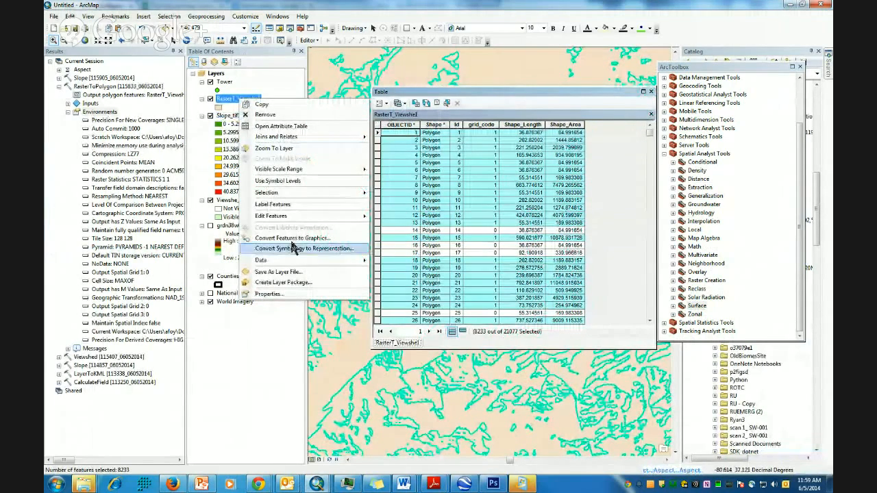
mouse_move(280, 192)
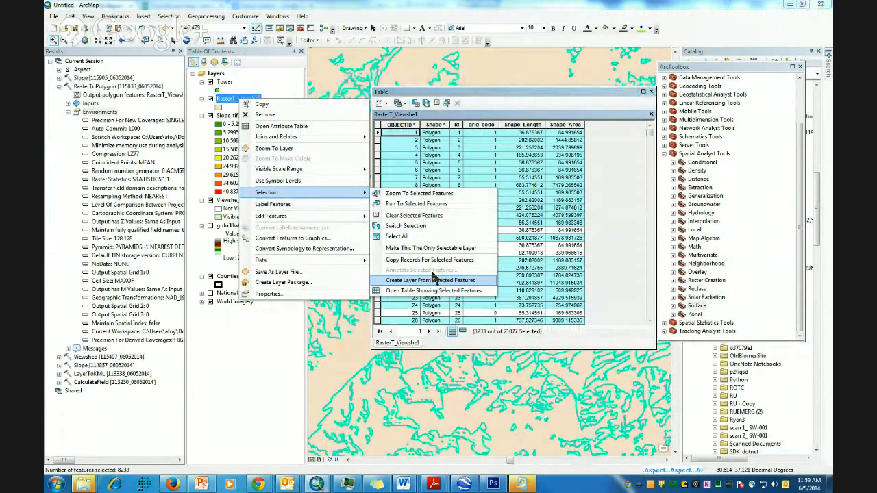
left_click(432, 280)
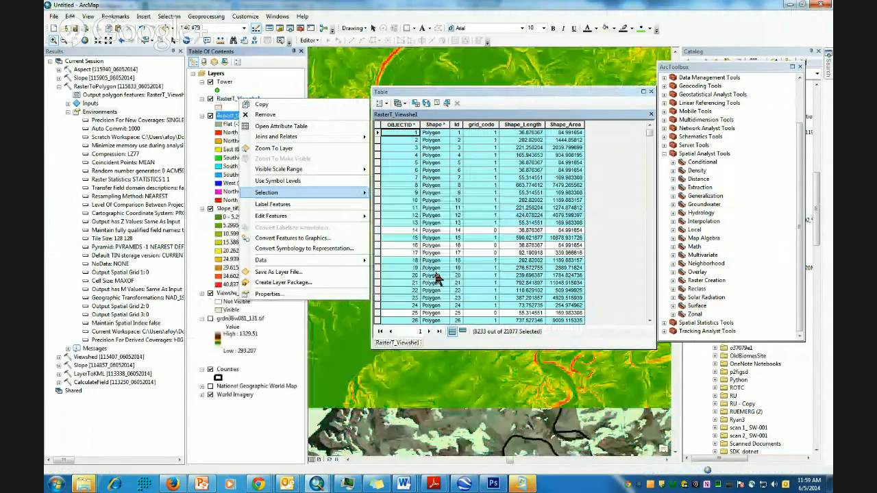
left_click(651, 93)
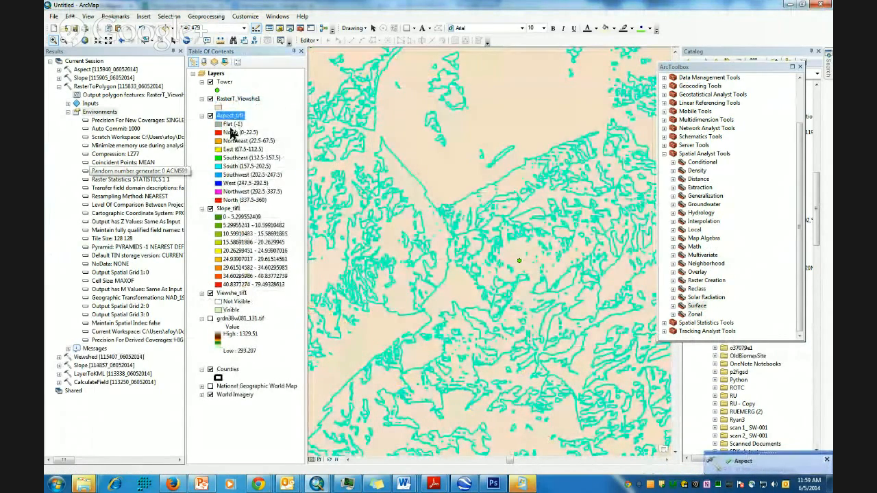
left_click(211, 116)
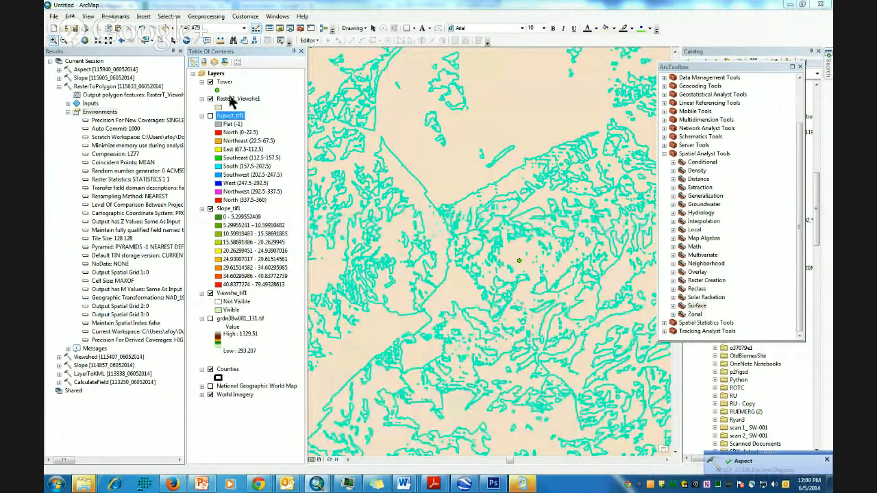
- Create a selection layer from RasterT_Viewshe1 again and remove the original RasterT_Viewshe1 layer
right_click(229, 101)
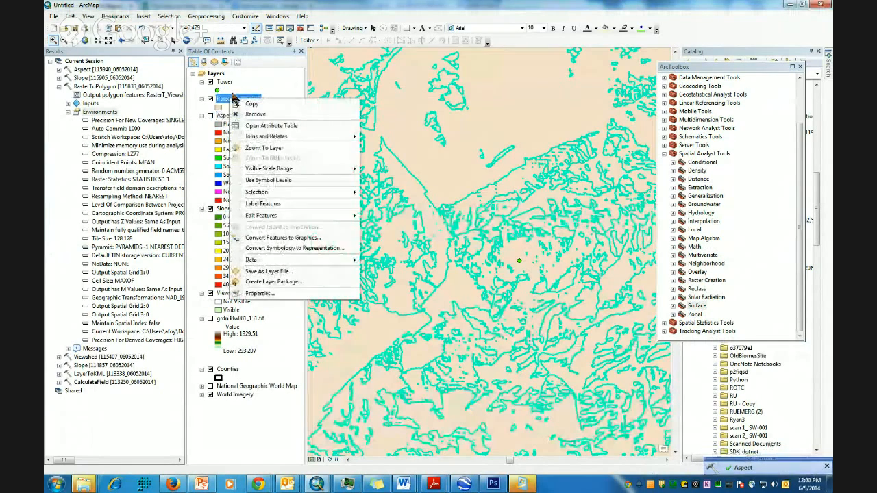
left_click(223, 101)
right_click(223, 101)
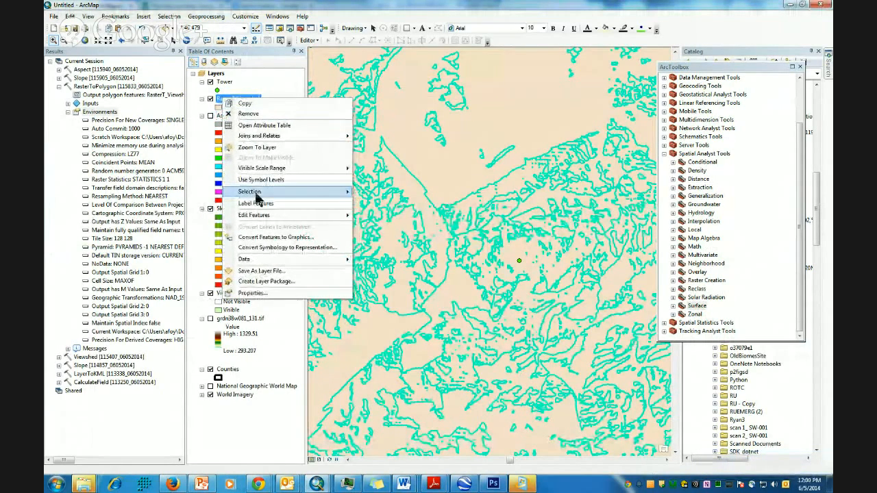
mouse_move(255, 193)
left_click(416, 279)
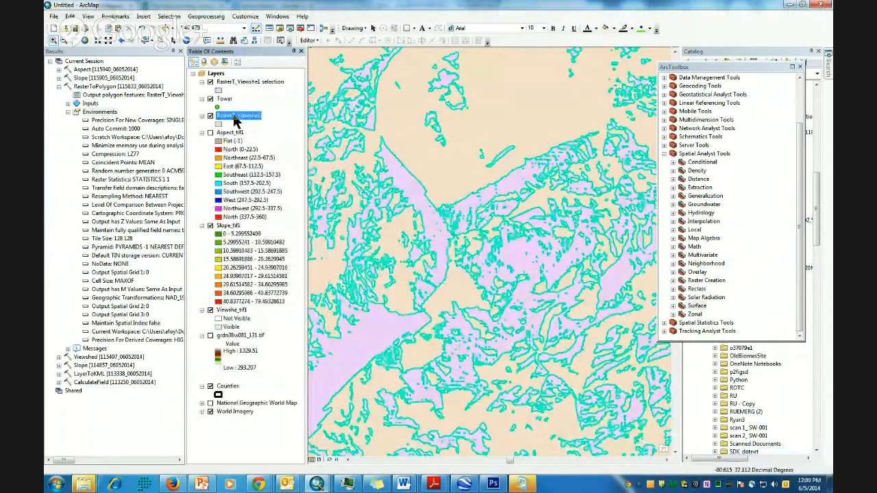
right_click(235, 120)
left_click(256, 130)
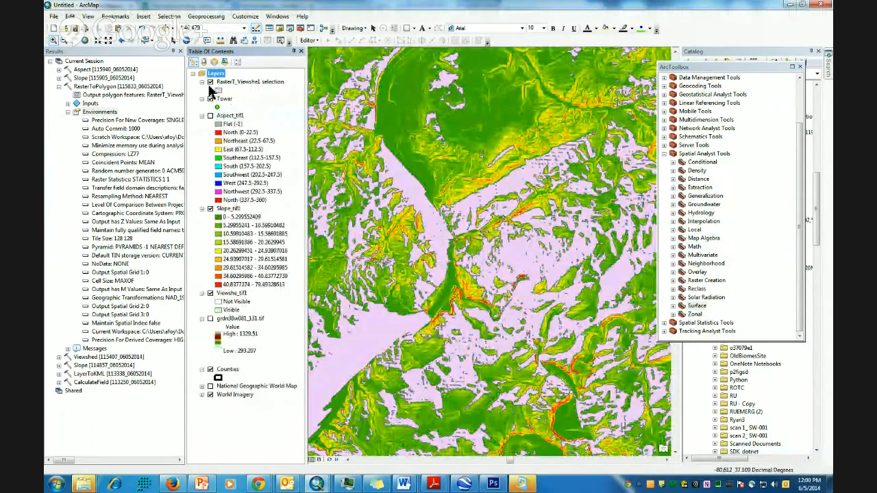
- Hide Slope_tif1, zoom out and pan, then box-zoom onto the county boundary over the imagery
left_click(210, 209)
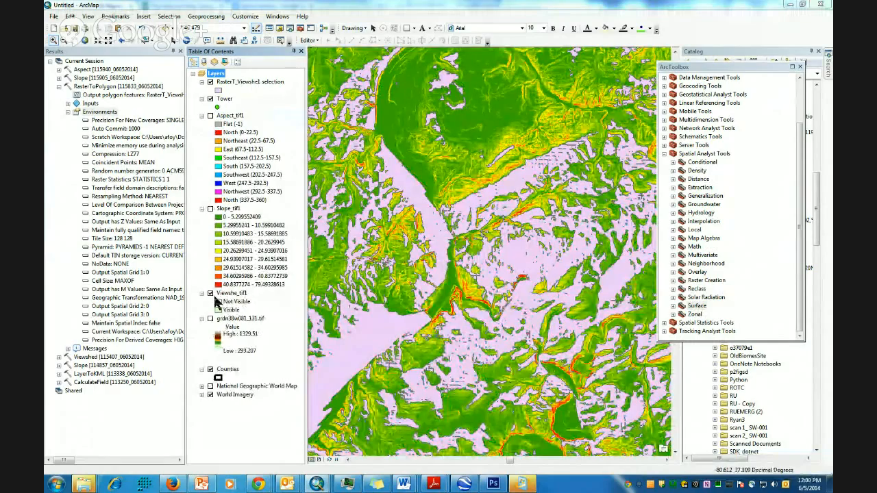
scroll(481, 286, "down", 2)
scroll(480, 288, "down", 2)
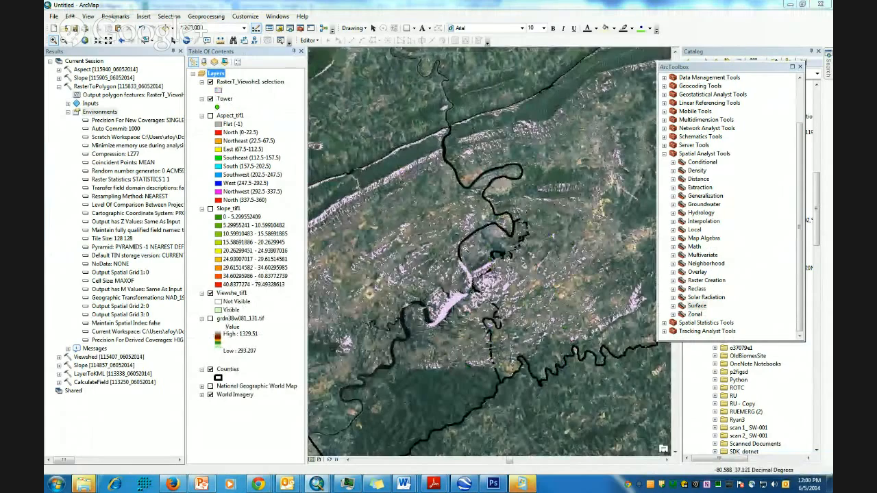
scroll(476, 257, "down", 1)
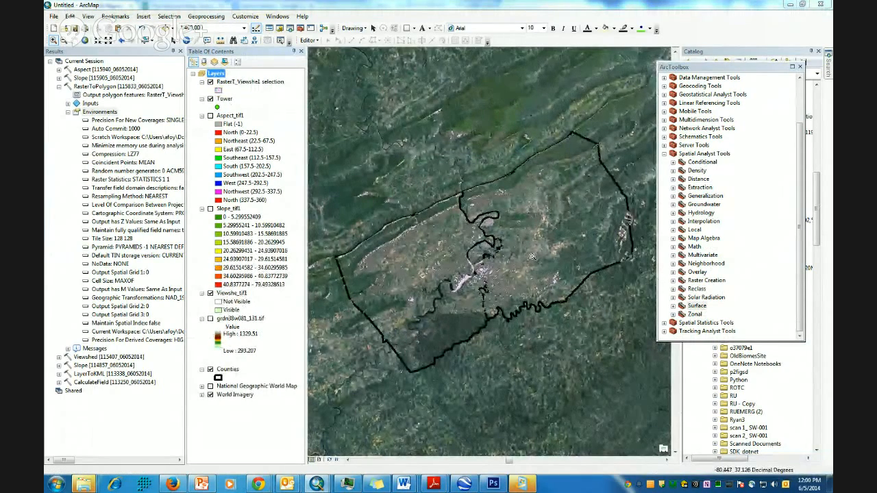
left_click_drag(442, 122, 485, 150)
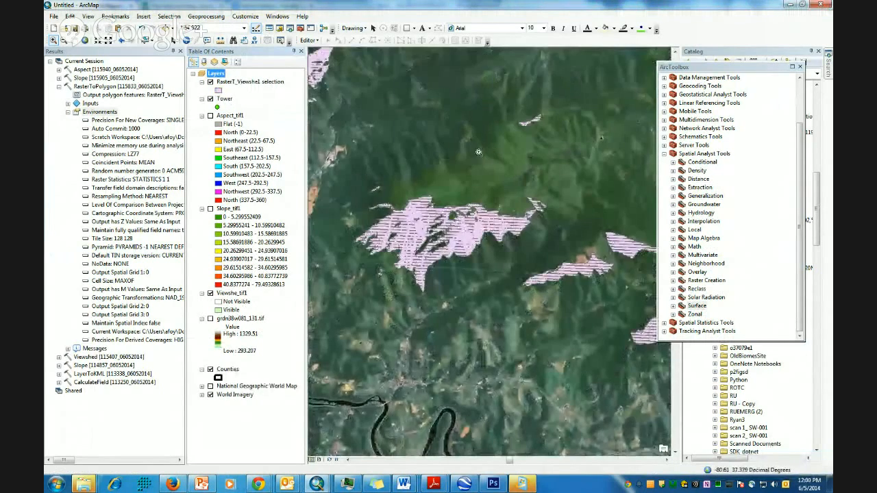
scroll(483, 273, "down", 5)
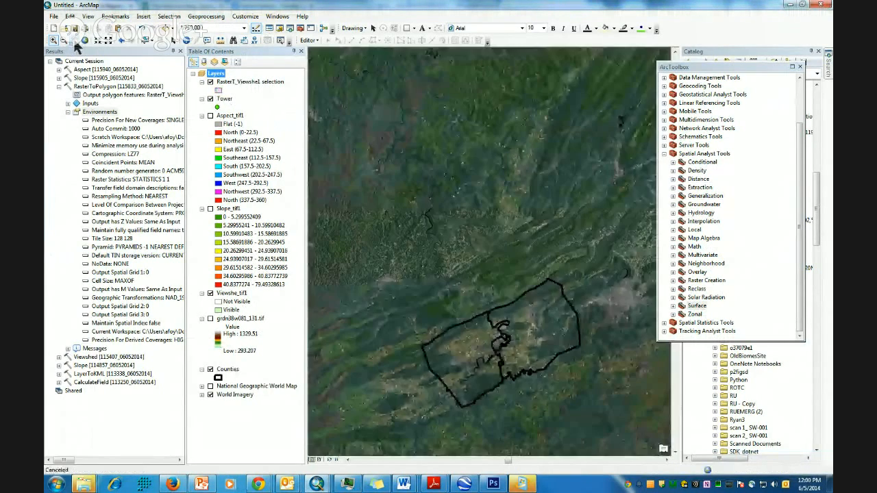
left_click(74, 42)
left_click_drag(503, 356, 486, 270)
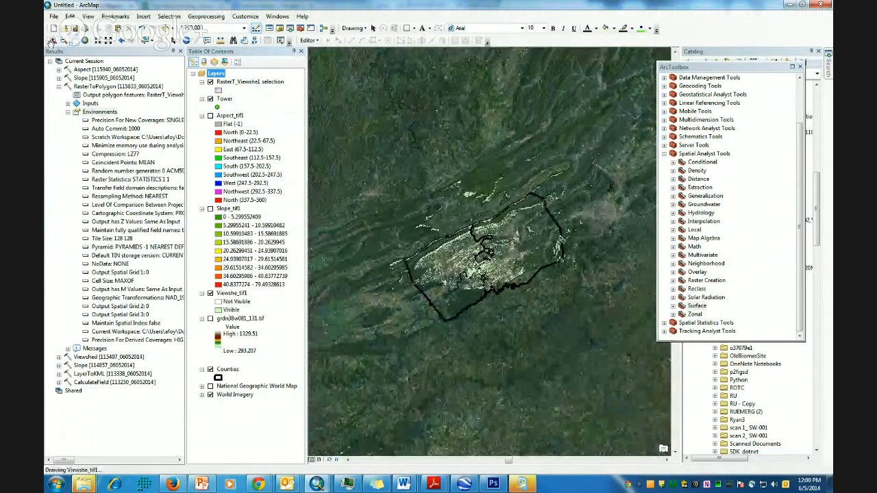
left_click_drag(384, 176, 615, 337)
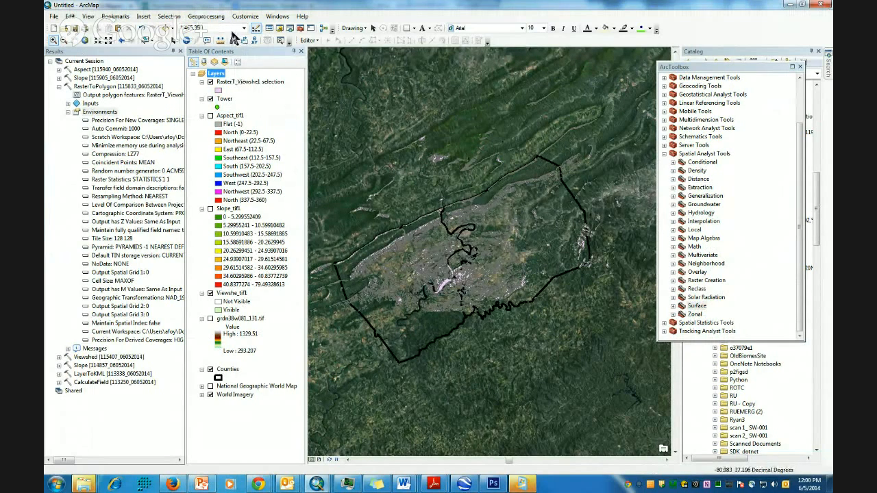
- Clip the RasterT_Viewshe1 selection layer to Counties, hide the unclipped layer, and open the Clip symbol
left_click(205, 18)
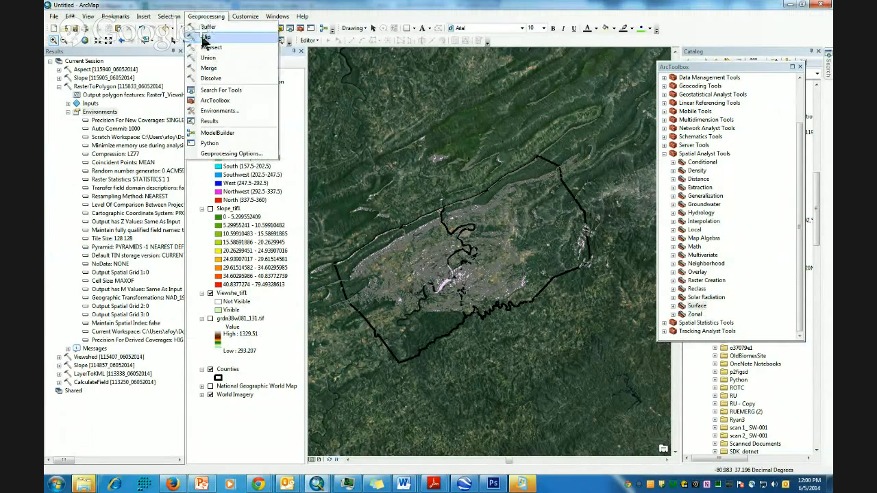
left_click(205, 36)
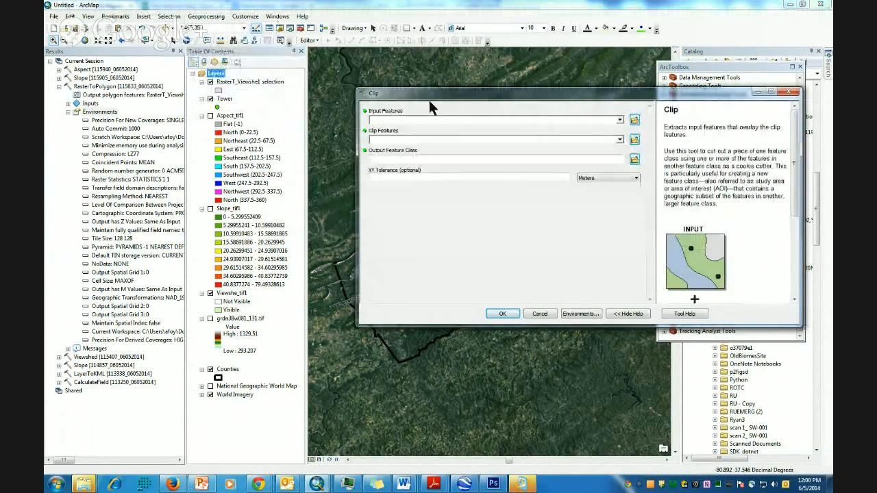
left_click_drag(233, 86, 400, 123)
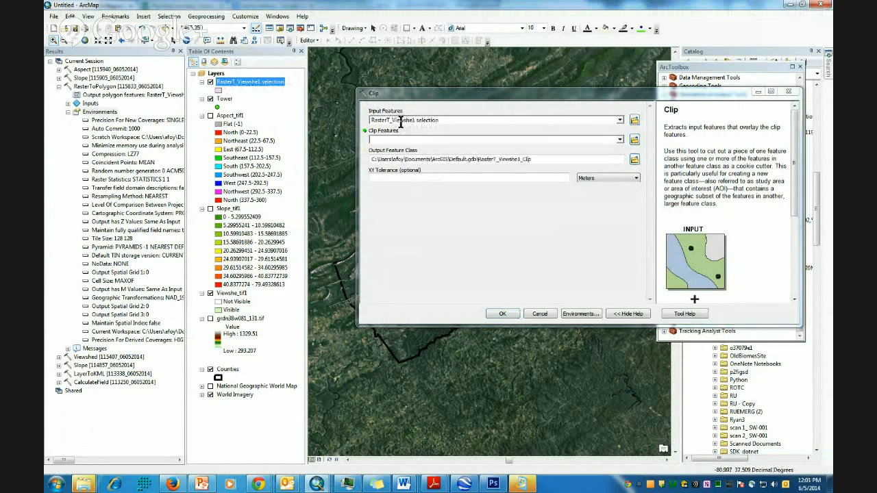
left_click_drag(228, 370, 391, 217)
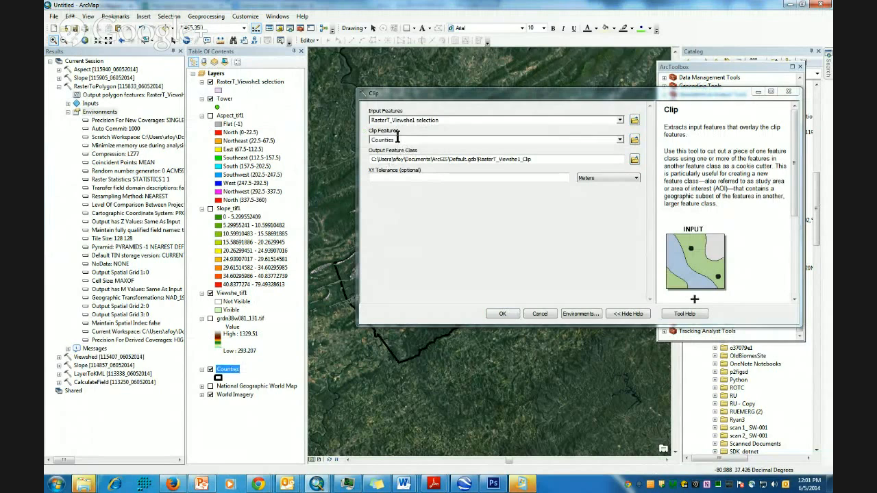
left_click_drag(795, 183, 797, 225)
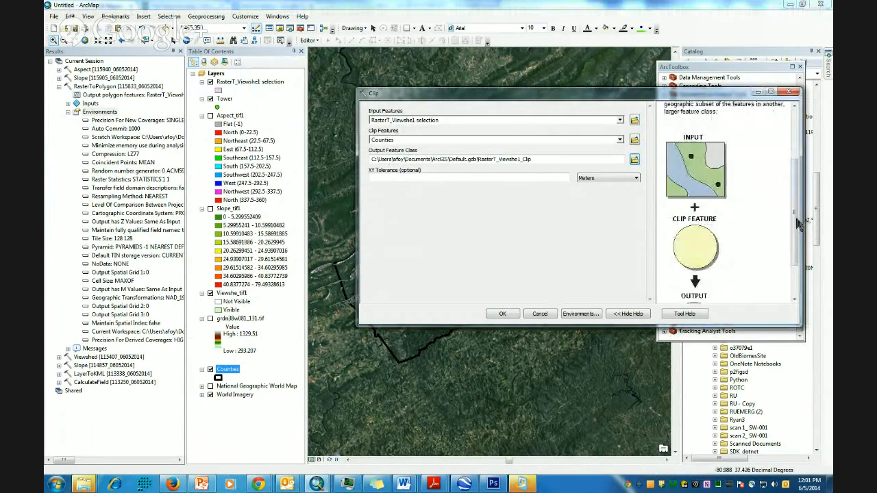
left_click_drag(798, 185, 797, 215)
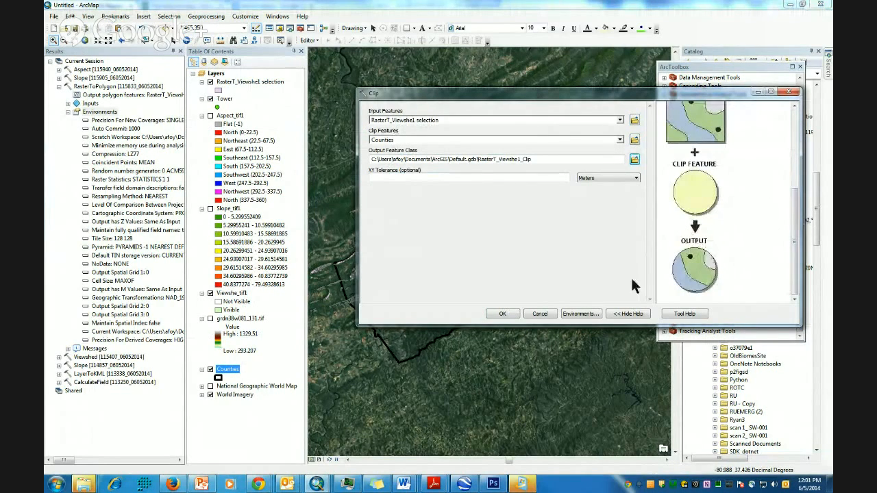
left_click(503, 315)
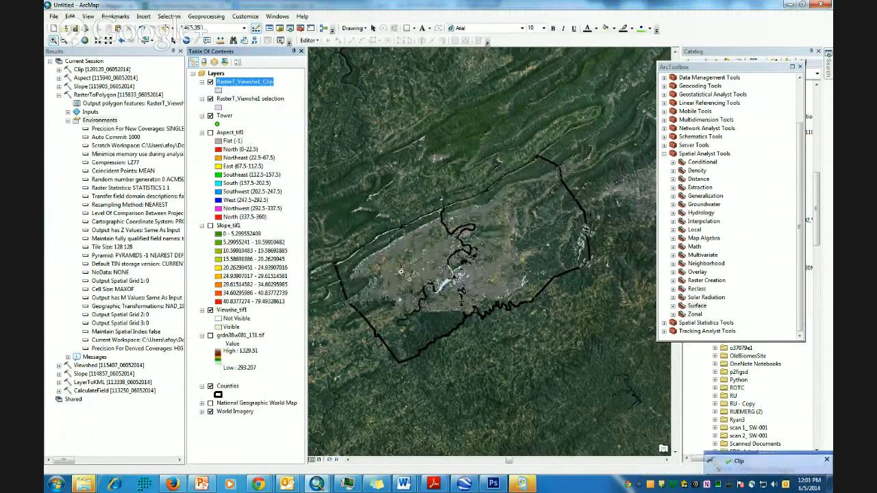
left_click(210, 99)
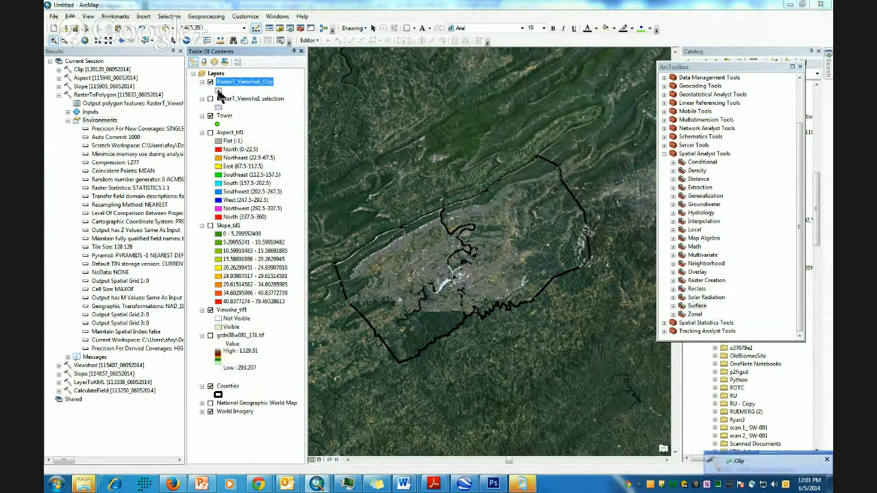
left_click(219, 91)
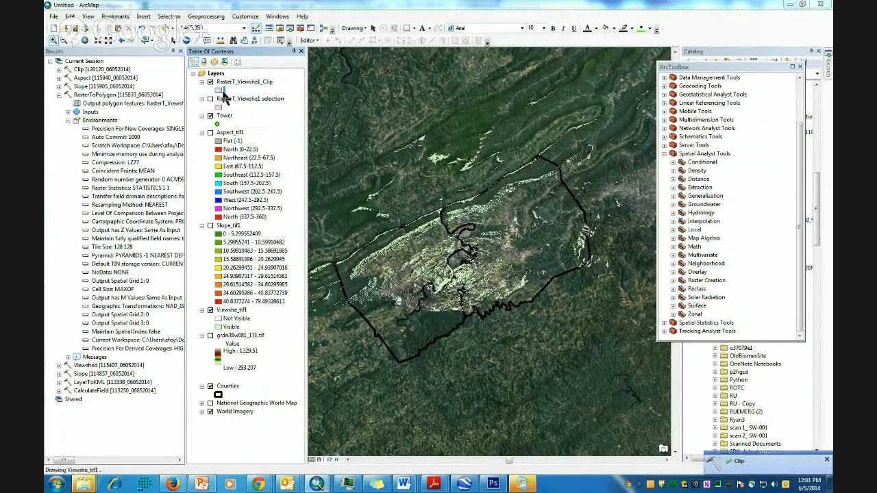
- Give the RasterT_Viewshe1_Clip layer a green fill colour
left_click(537, 207)
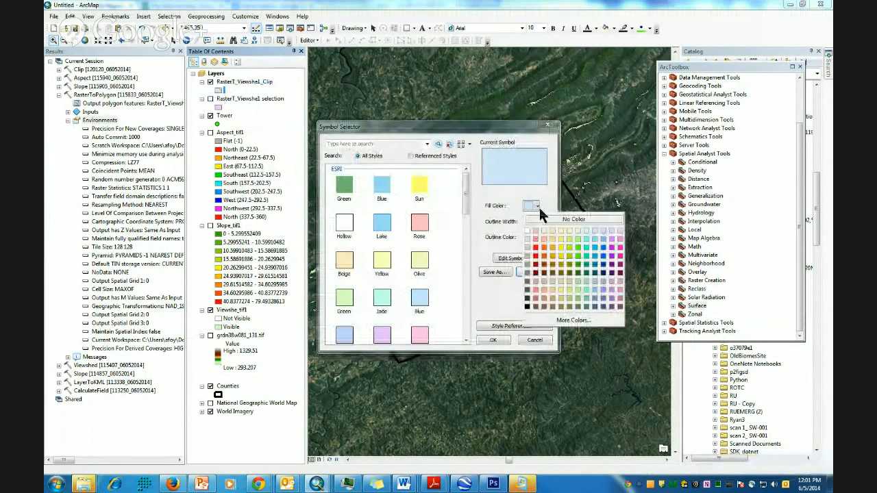
left_click(581, 259)
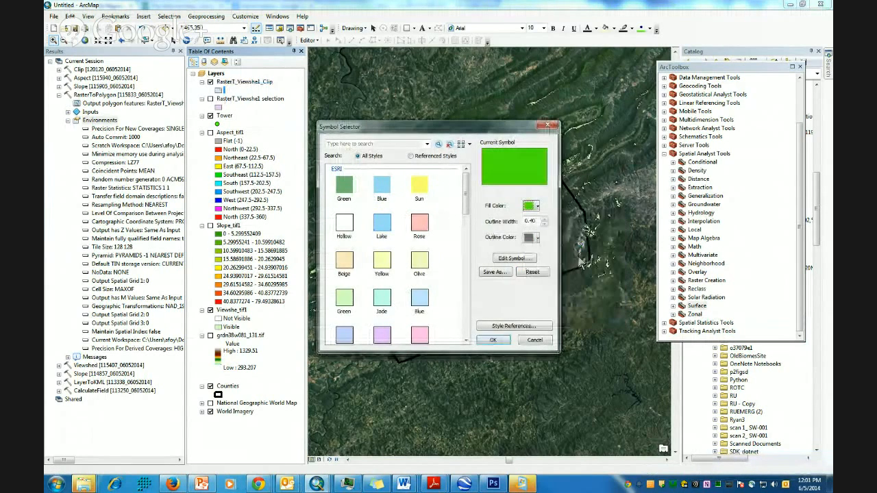
left_click(492, 339)
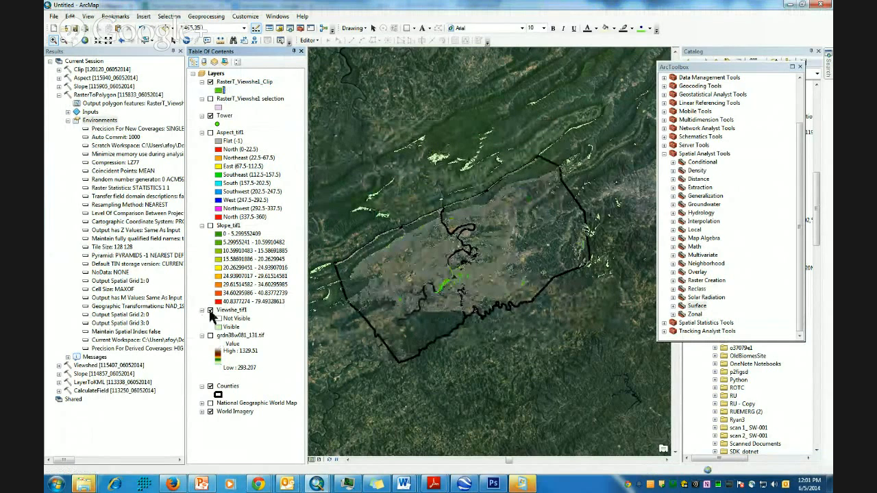
- Hide Viewshe_tif1, zoom in on the green in-county areas, then zoom back out
left_click(211, 311)
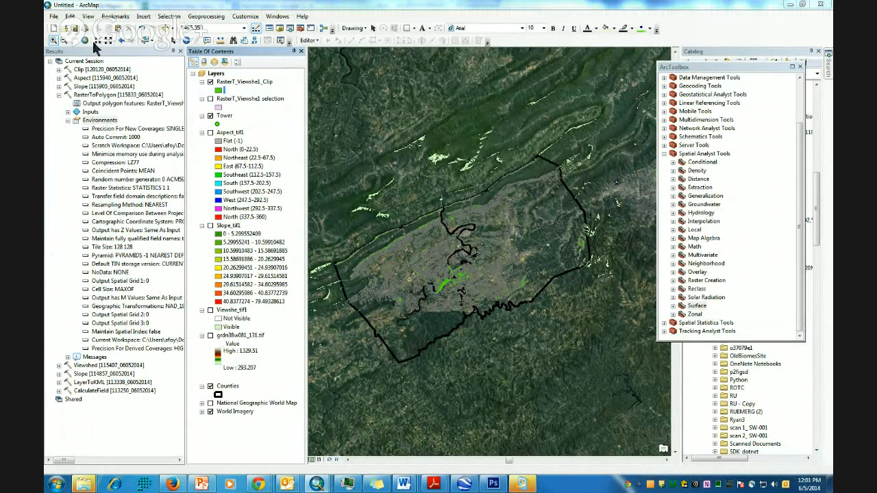
left_click(54, 40)
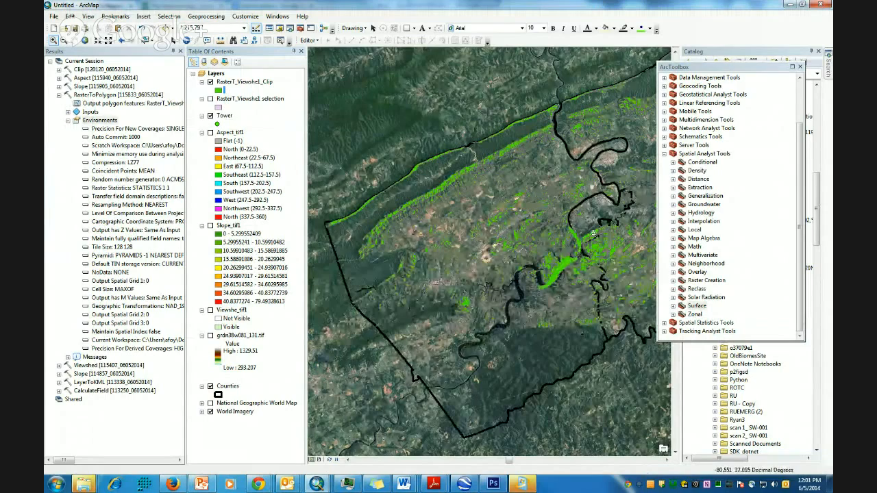
left_click_drag(519, 201, 630, 322)
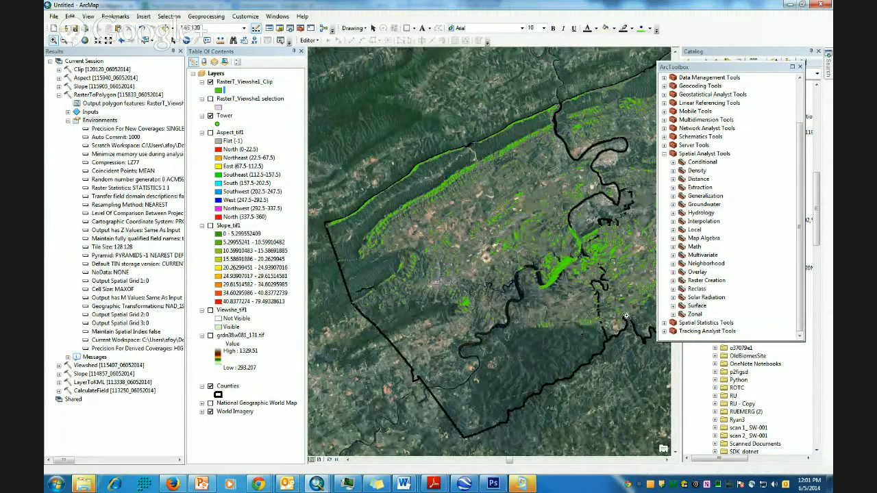
scroll(521, 369, "down", 1)
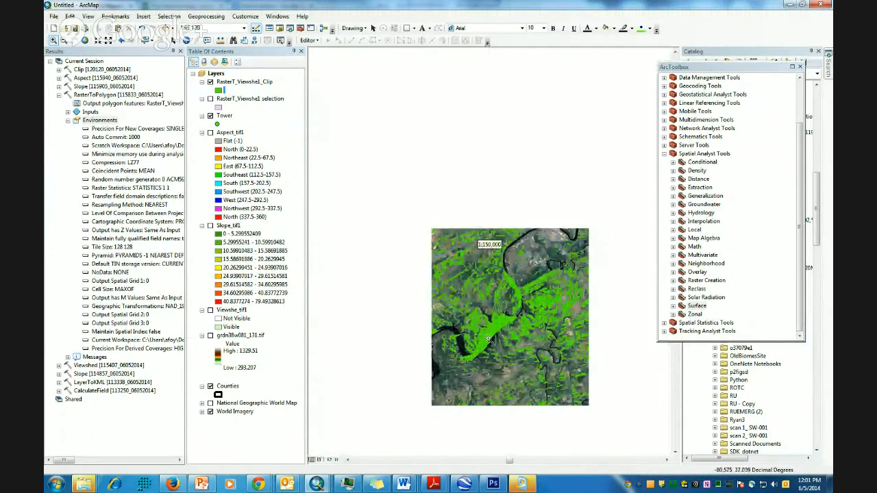
scroll(500, 316, "down", 1)
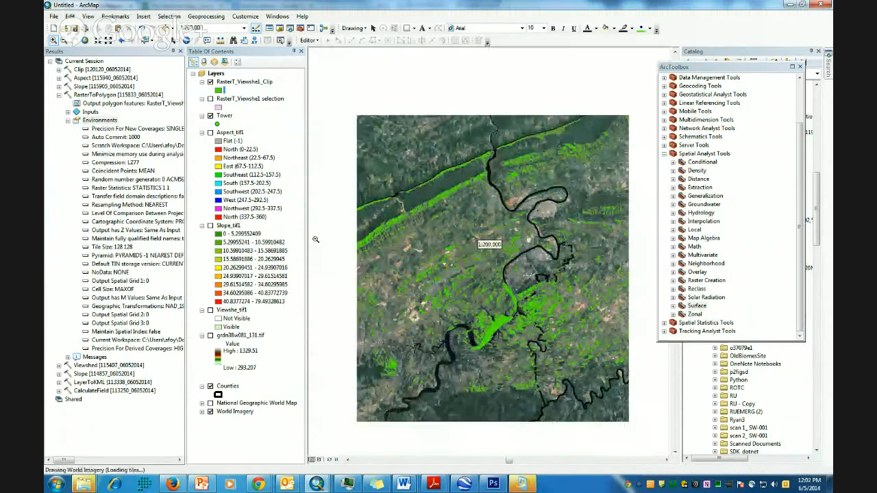
- Add a Double field named 'areas' to the RasterT_Viewshe1_Clip attribute table
right_click(259, 84)
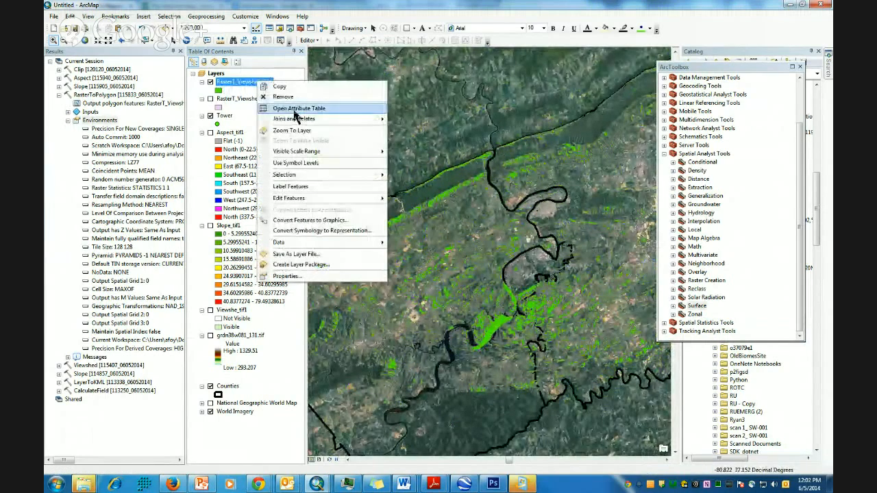
left_click(295, 110)
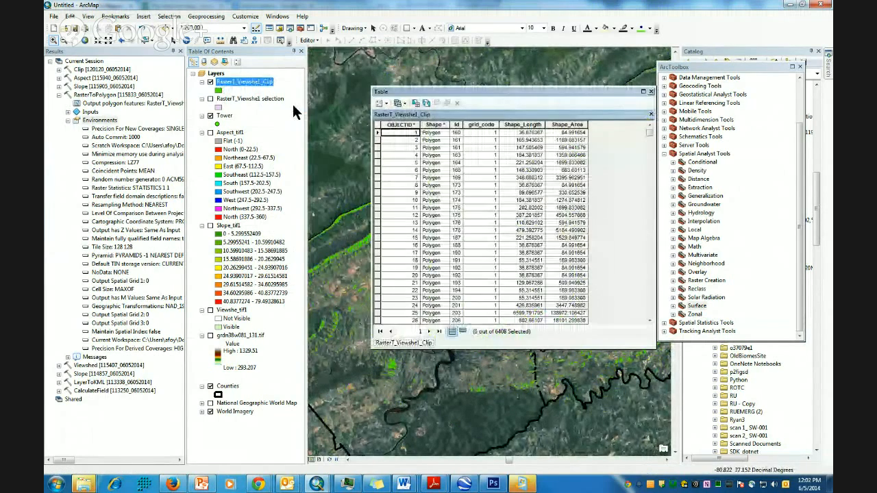
left_click(385, 103)
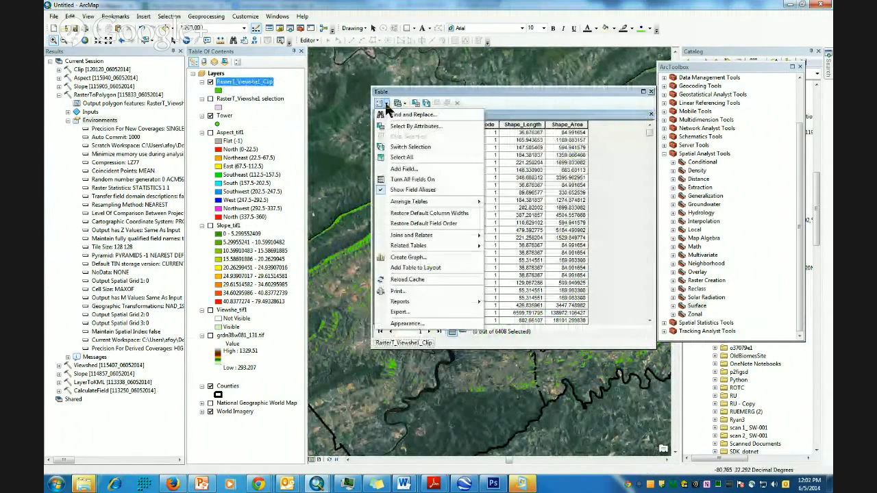
left_click(414, 168)
type("areas")
left_click(483, 206)
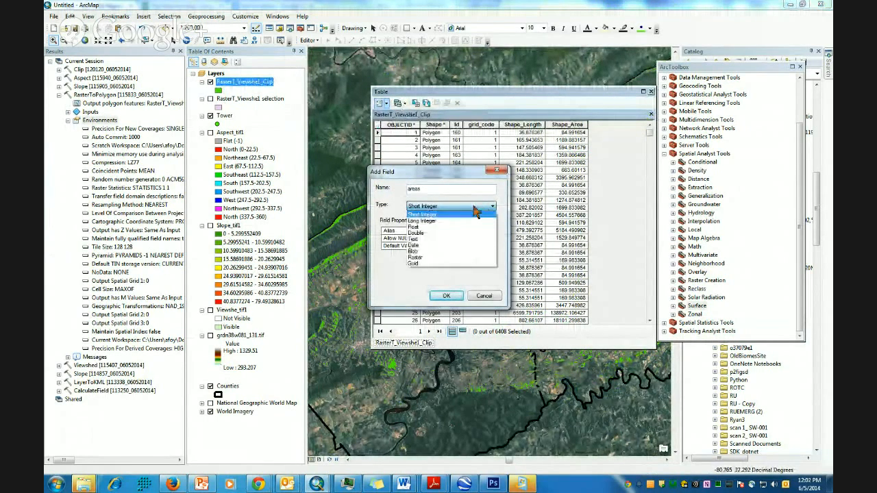
left_click(435, 238)
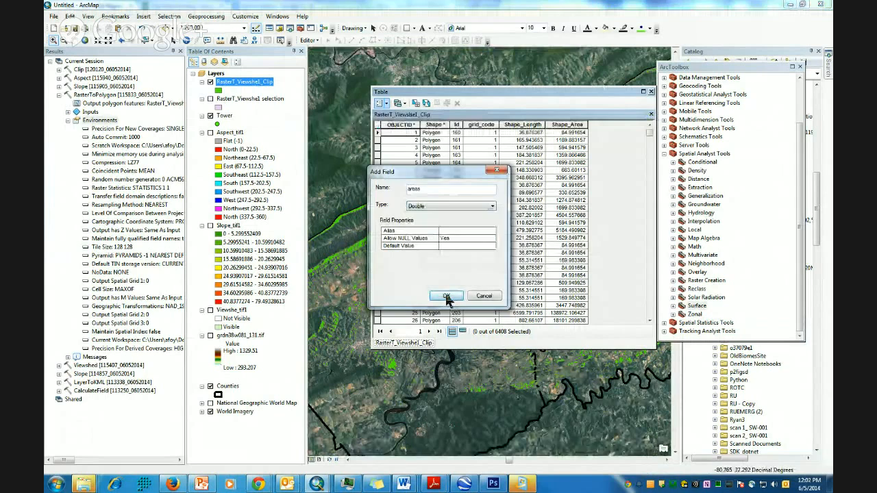
left_click(446, 295)
- Calculate the areas field as each polygon's area in US acres
left_click_drag(540, 91, 493, 94)
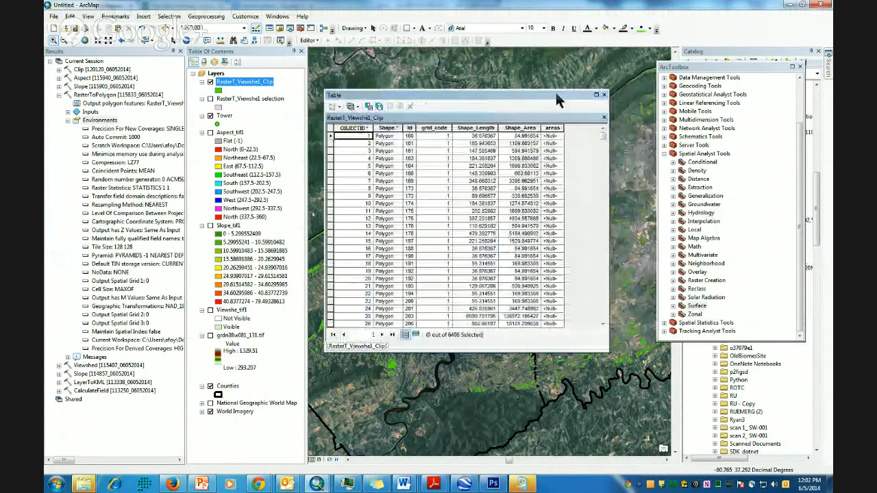
right_click(552, 128)
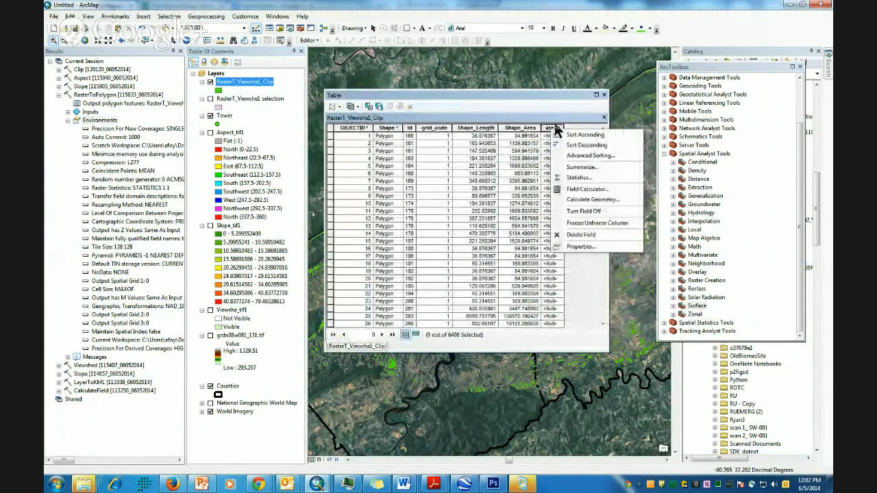
left_click(587, 199)
left_click(414, 262)
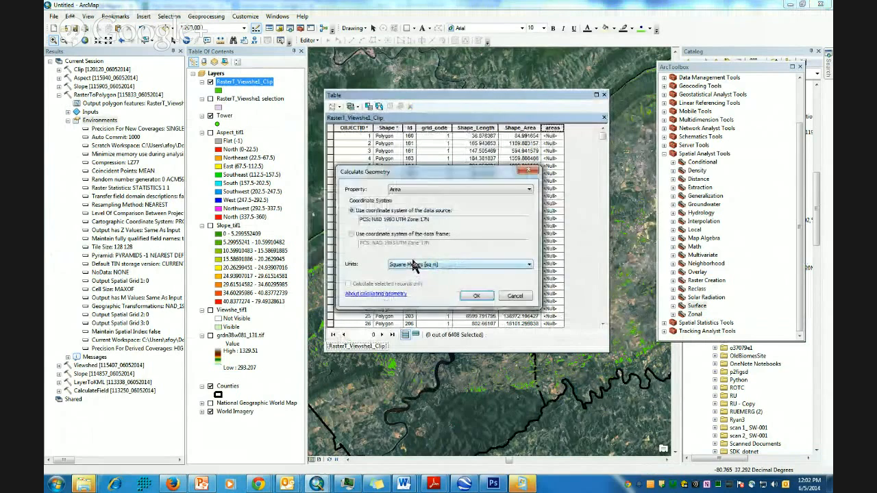
left_click(528, 267)
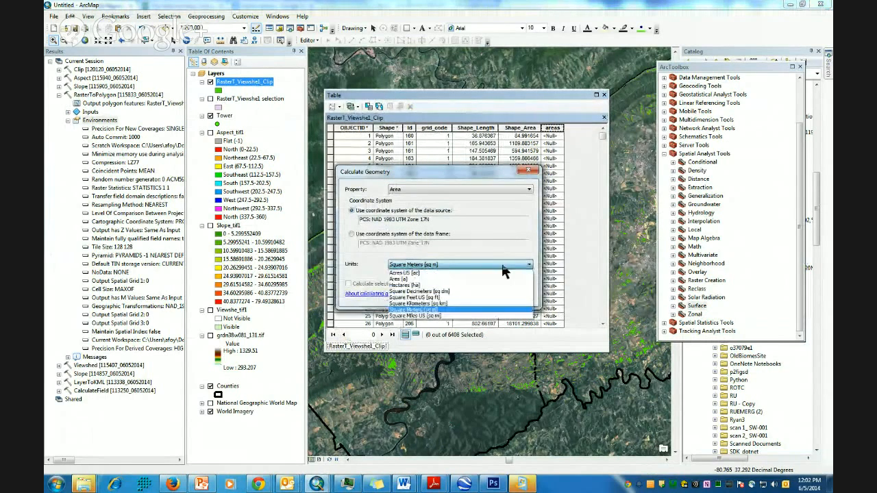
left_click(418, 274)
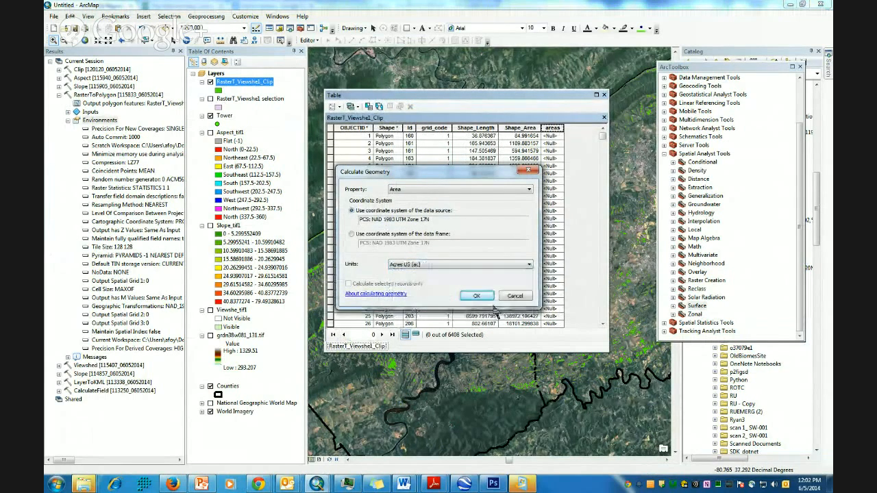
left_click(478, 302)
left_click(415, 263)
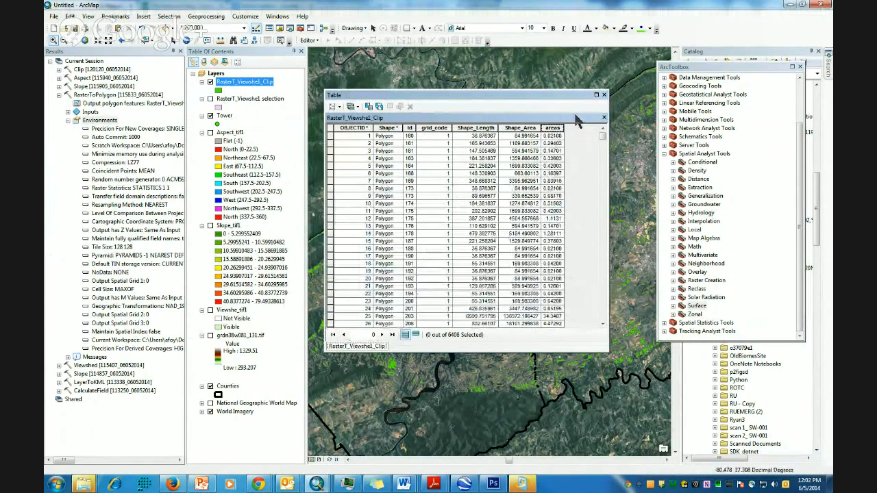
- Check the areas field statistics, totalling about 56,298.63 across 6408 polygons
right_click(552, 128)
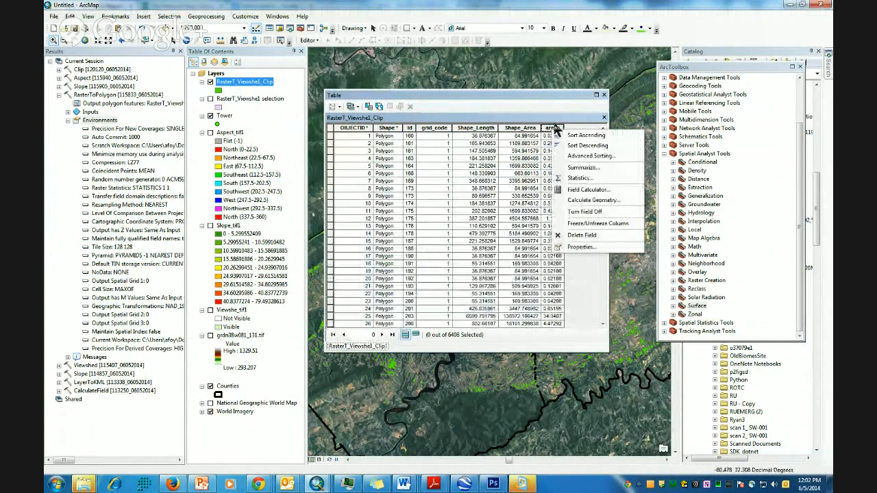
left_click(582, 177)
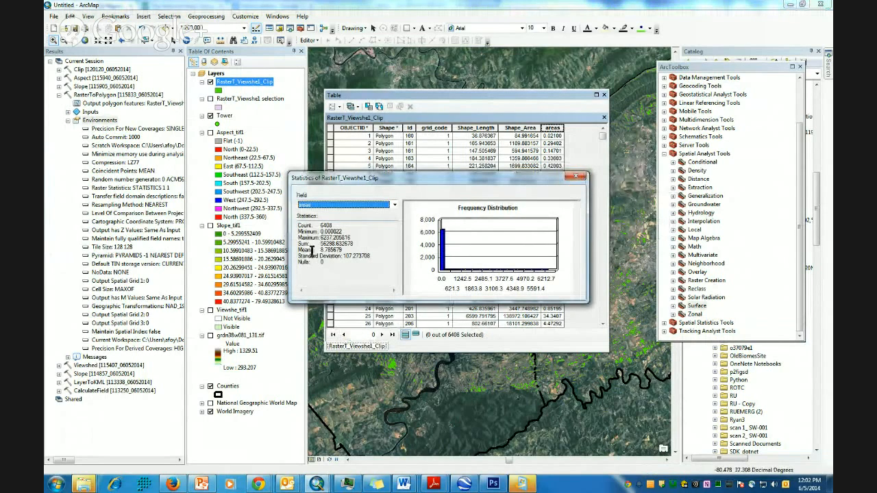
left_click(576, 177)
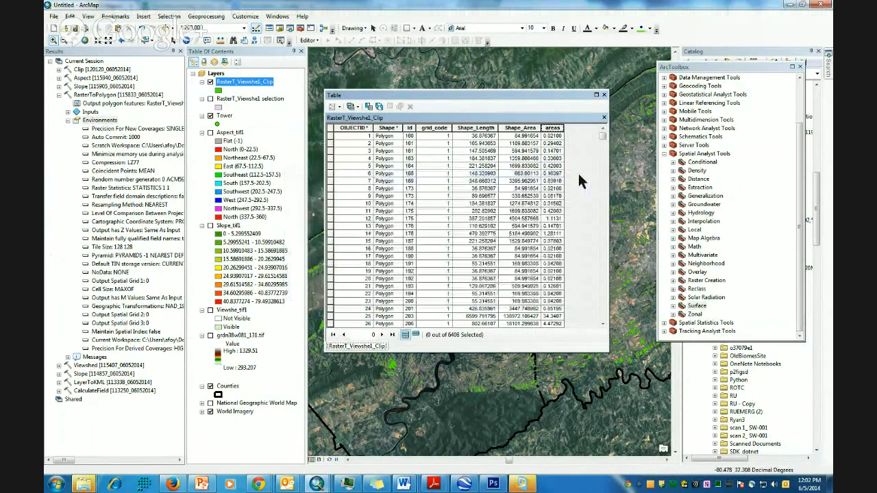
- Close the attribute table, ArcToolbox, Results and Catalog panels, and turn on Slope_tif1
left_click(604, 95)
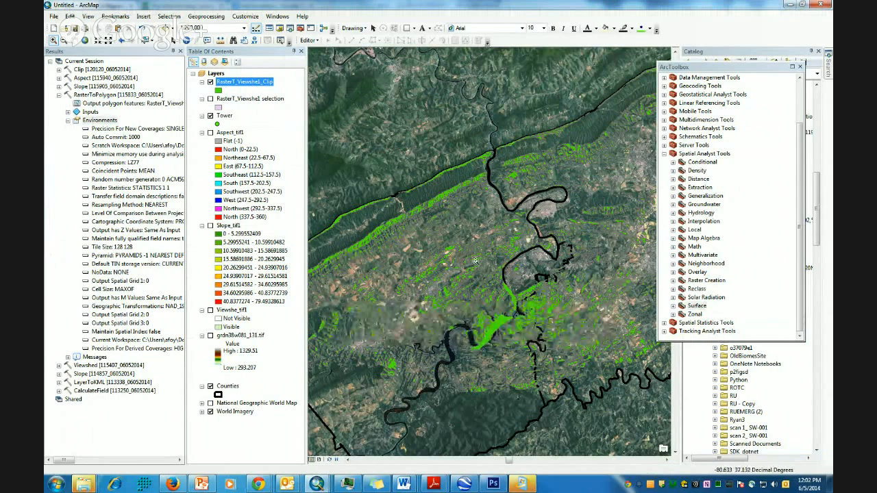
left_click(799, 67)
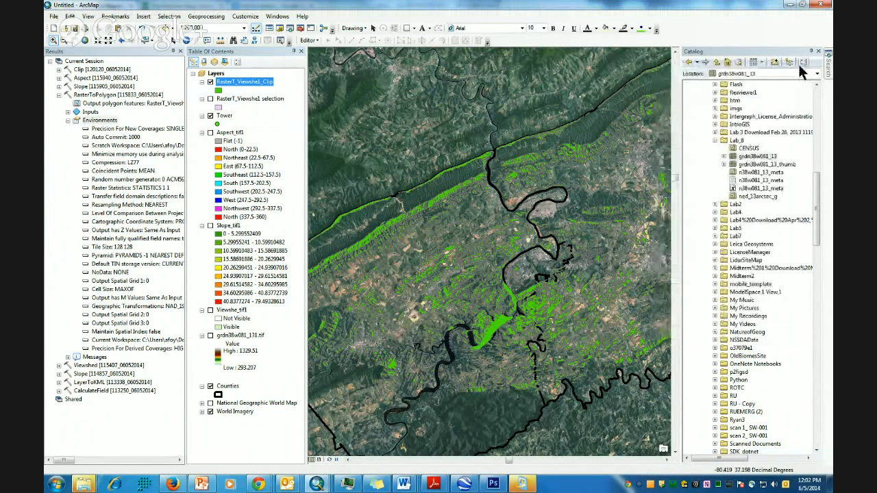
left_click(180, 51)
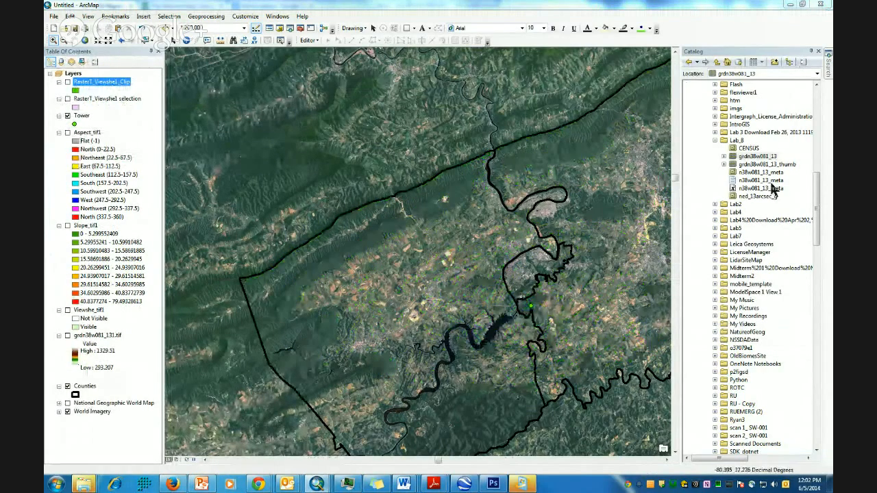
left_click(819, 52)
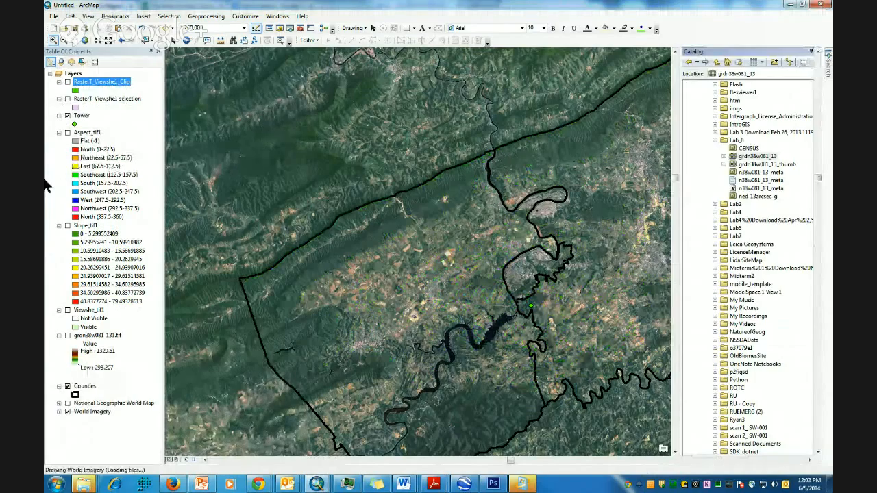
left_click(74, 226)
left_click(68, 227)
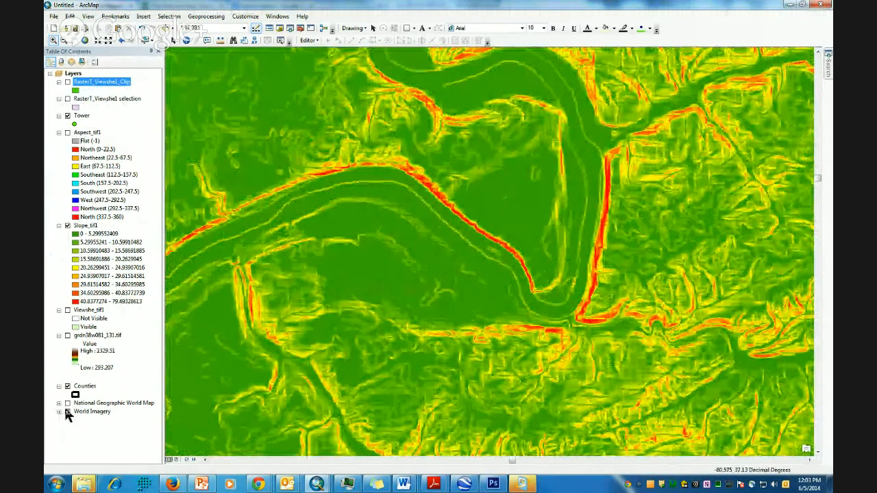
- Toggle Slope_tif1 off and on to compare it with the imagery, then zoom out
left_click(67, 226)
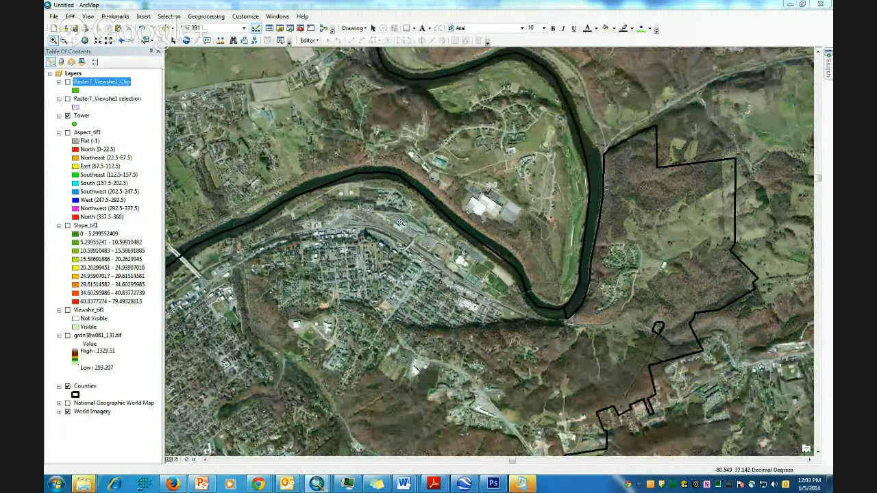
left_click(67, 226)
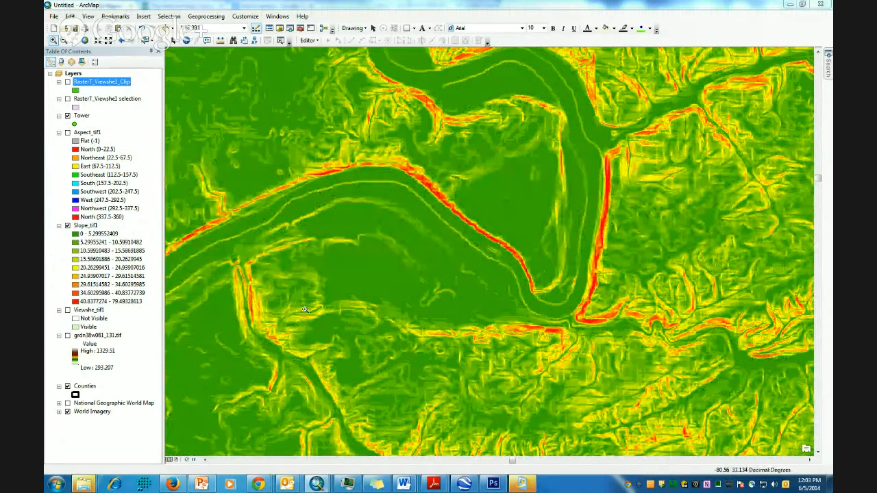
scroll(387, 309, "up", 2)
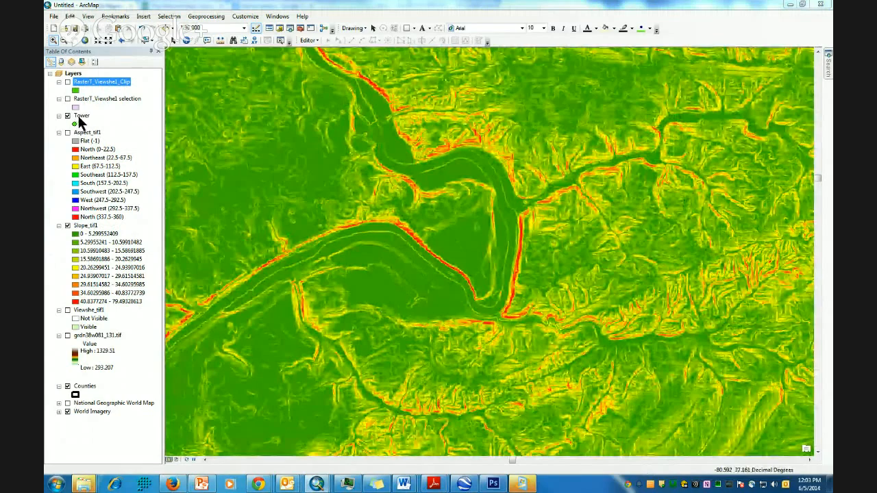
left_click(75, 124)
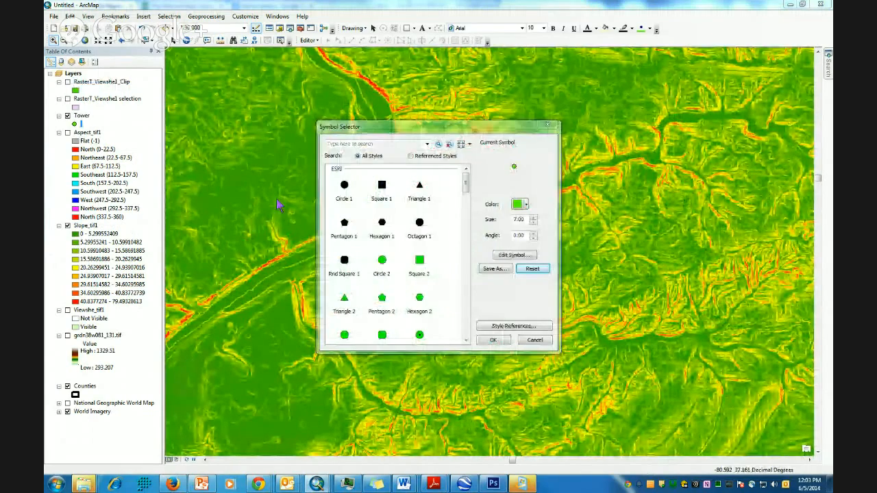
left_click(345, 191)
left_click(496, 341)
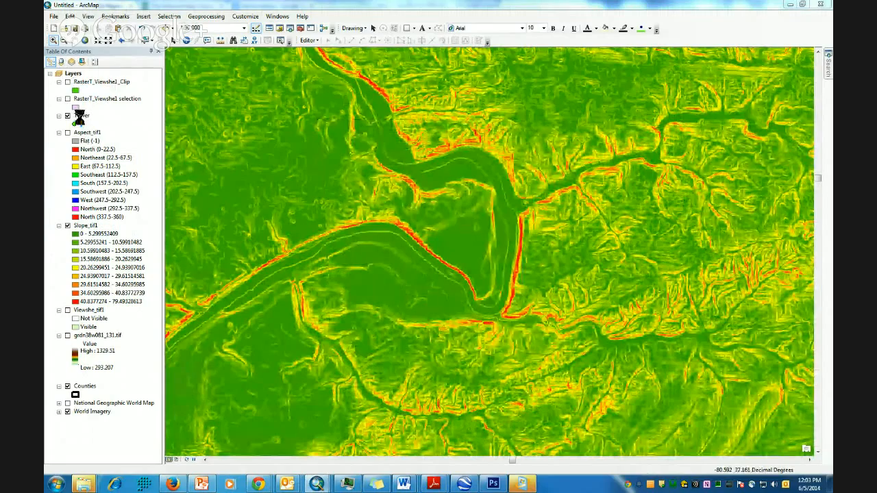
left_click(79, 117)
right_click(81, 120)
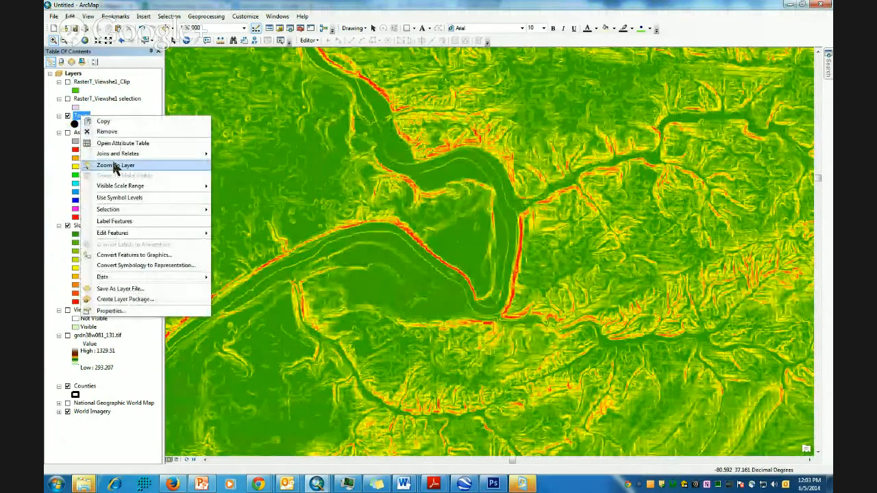
left_click(120, 167)
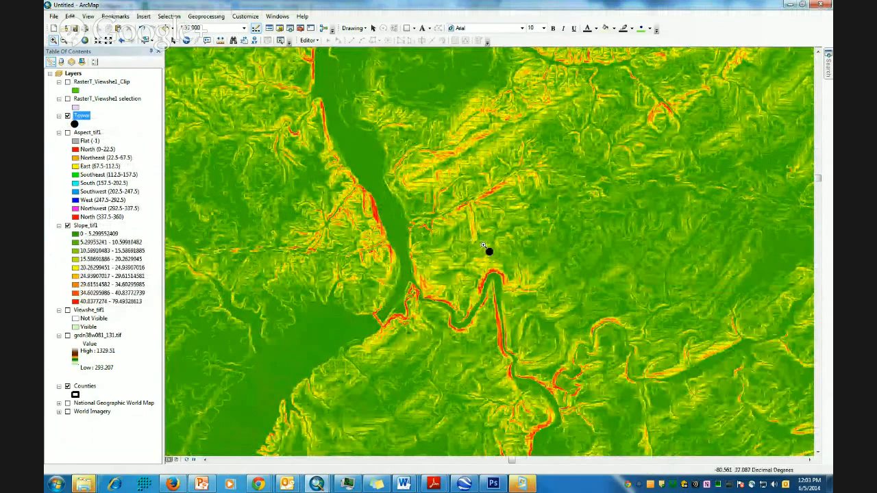
left_click_drag(473, 240, 521, 269)
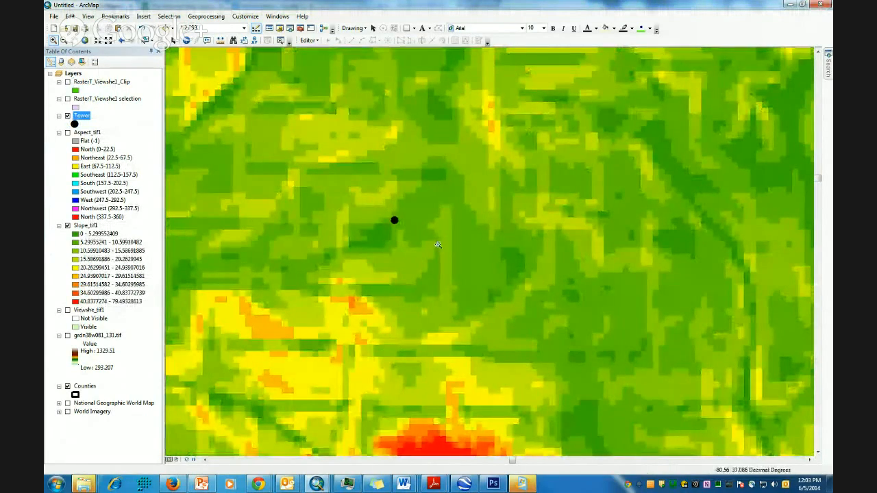
left_click_drag(437, 245, 445, 248)
left_click(185, 40)
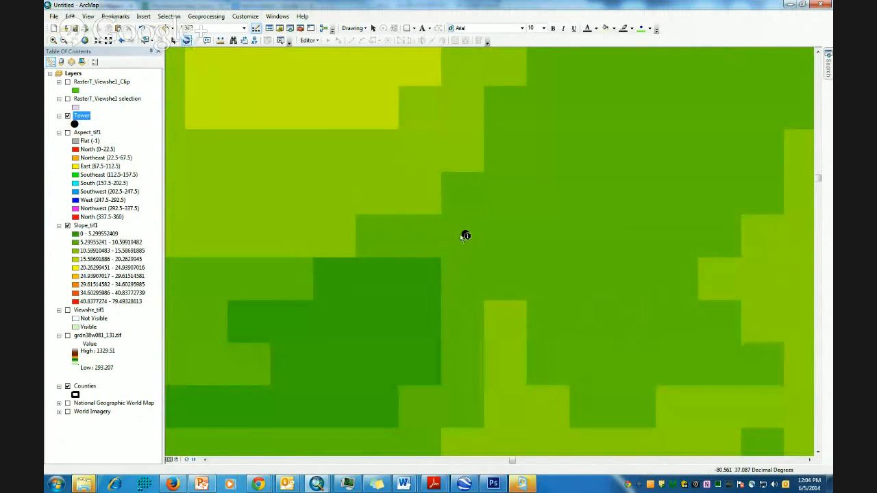
left_click(464, 236)
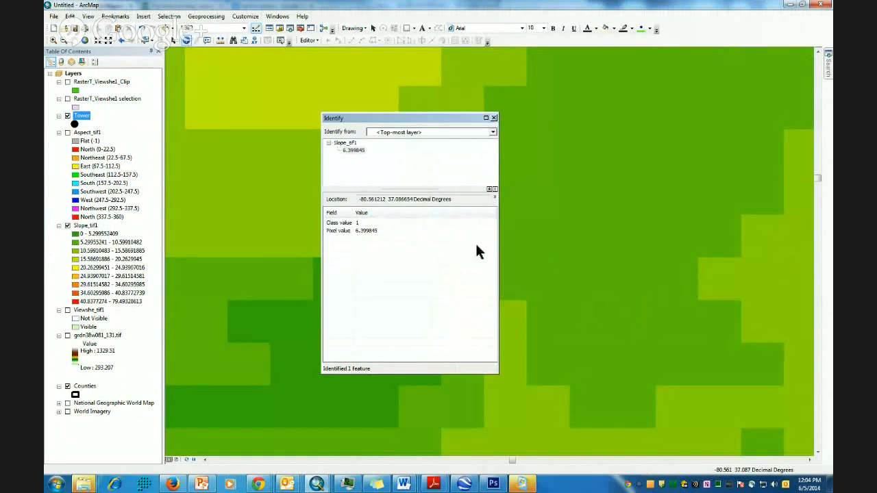
left_click_drag(412, 117, 285, 120)
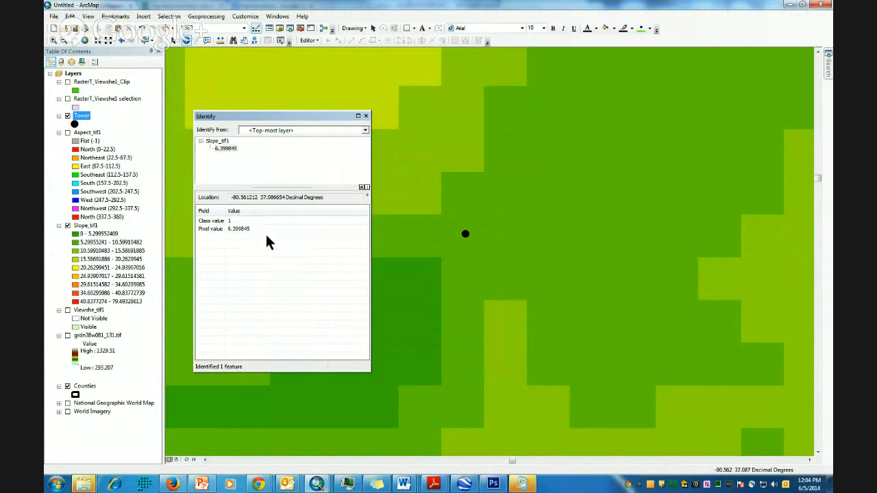
left_click(366, 117)
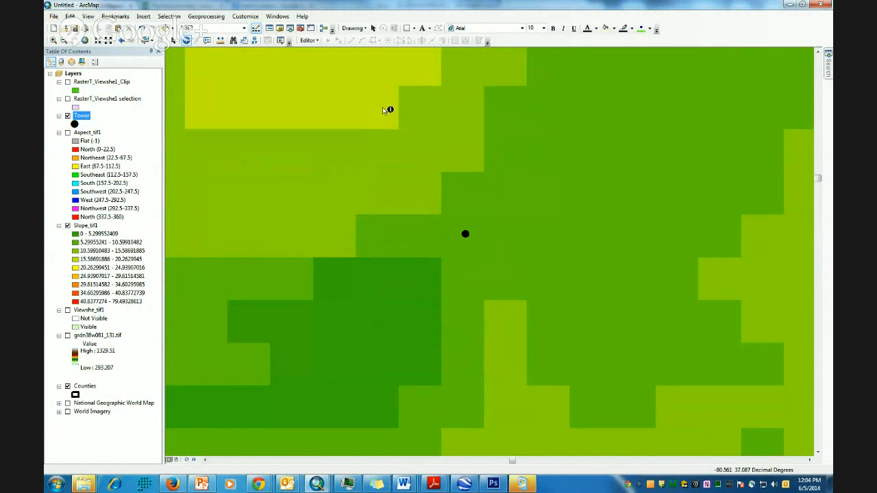
- Open ArcToolbox with Spatial Analyst's Surface toolset expanded, closing the Slope tool unrun
left_click(300, 32)
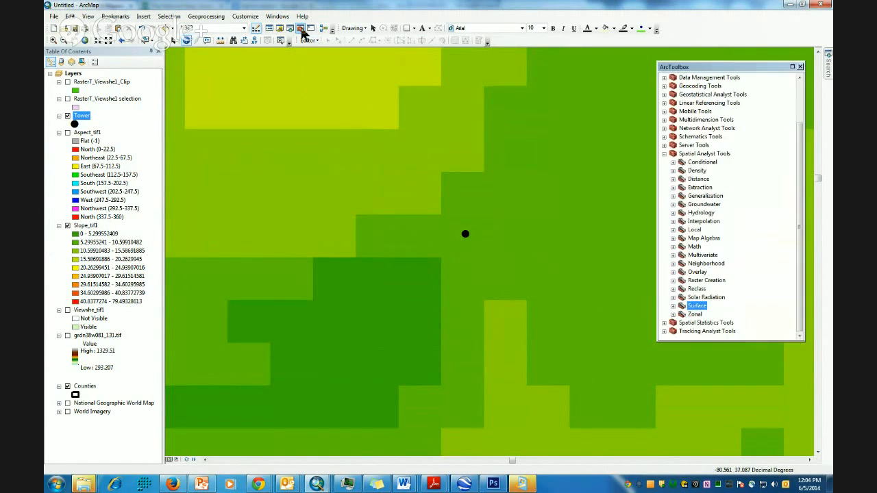
double_click(696, 306)
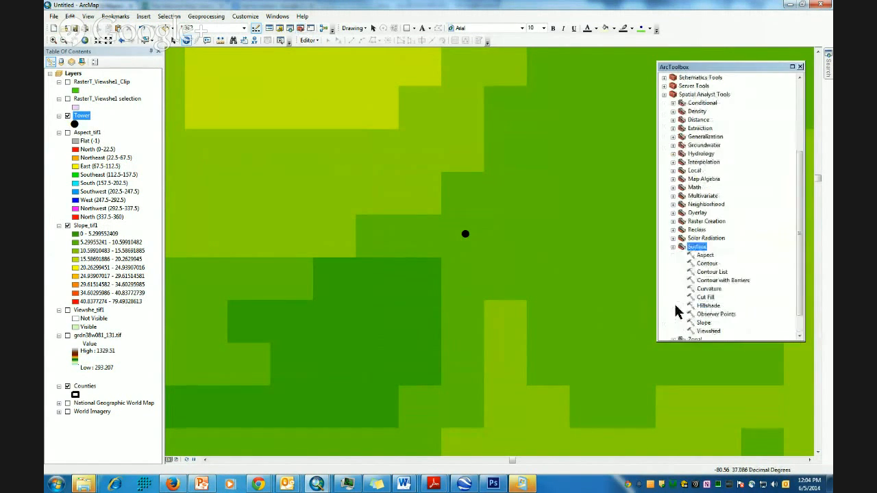
double_click(706, 325)
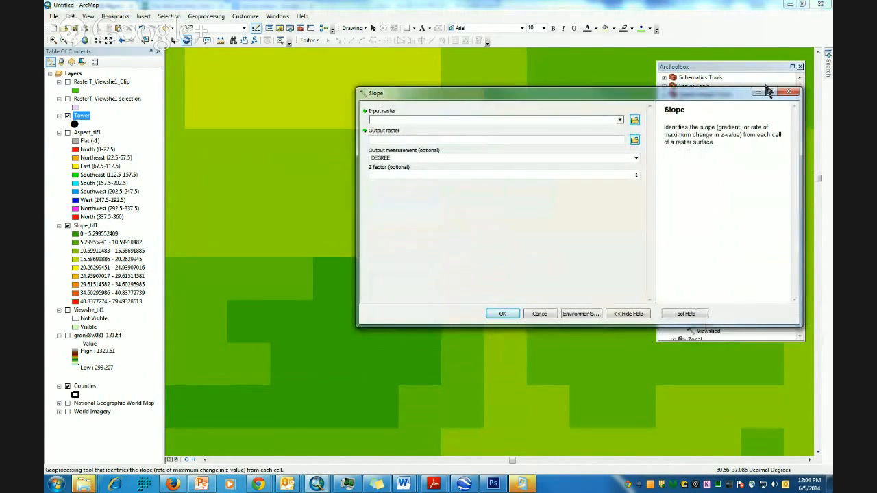
left_click(789, 91)
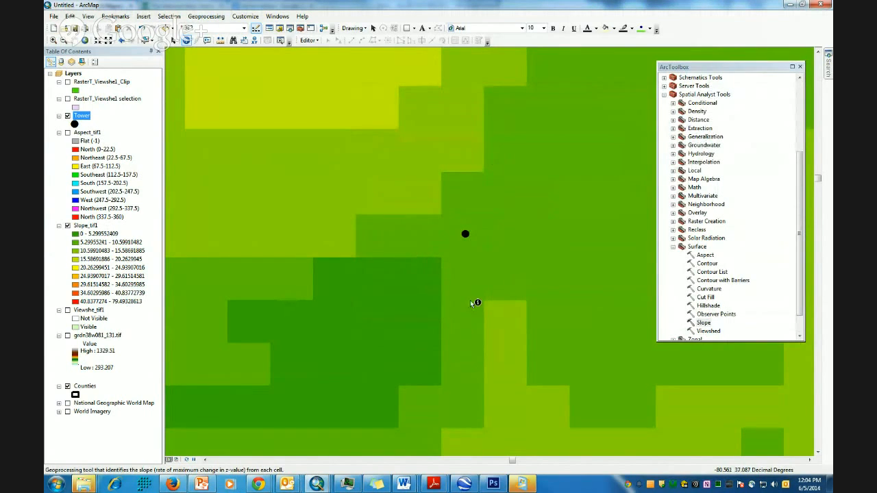
- Switch the map display from Slope_tif1 to Aspect_tif1 around the tower
left_click(70, 227)
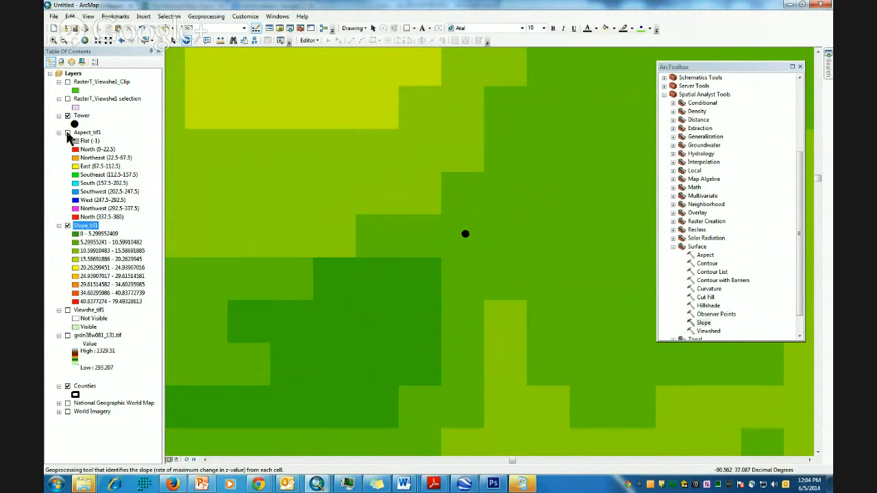
left_click(68, 133)
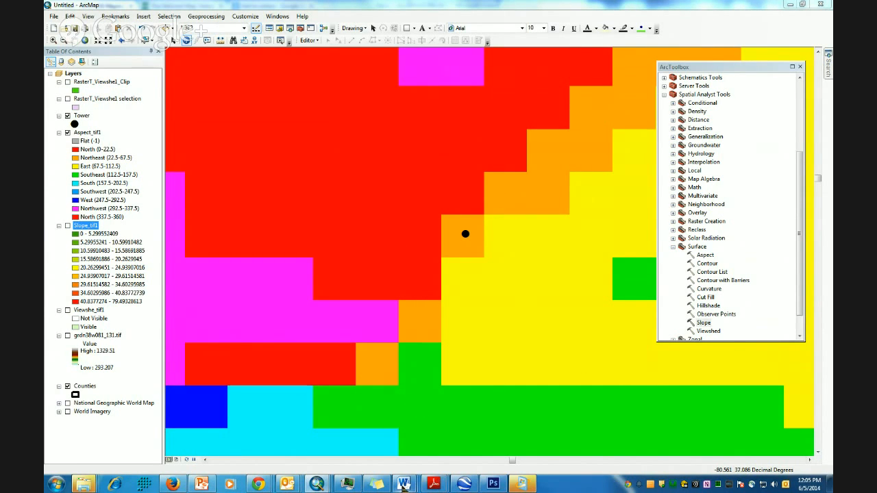
- Copy 'USA Soil Survey Data' from the Word lab instructions and return to ArcMap
mouse_move(404, 484)
left_click(794, 433)
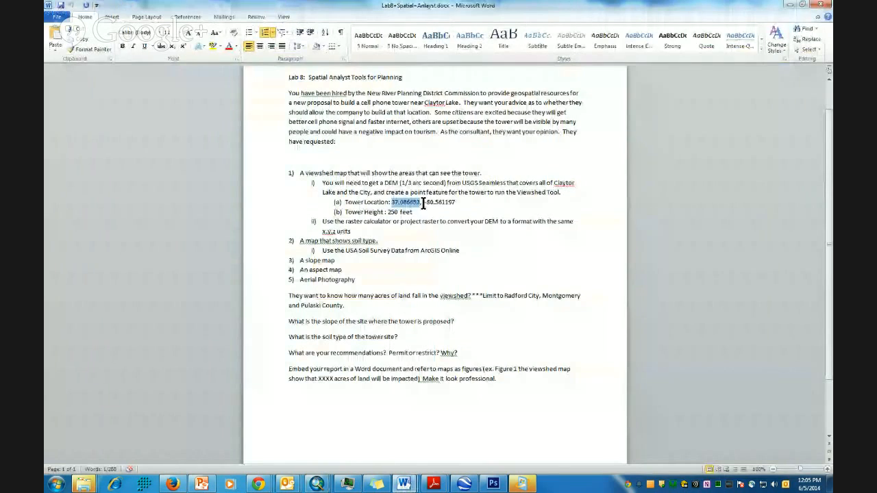
triple_click(486, 170)
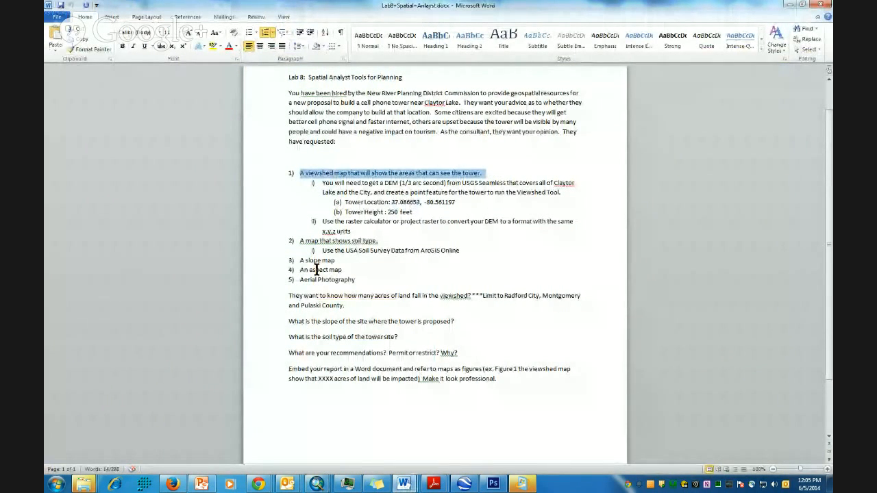
left_click_drag(300, 260, 374, 259)
left_click_drag(299, 272, 371, 289)
left_click_drag(298, 241, 407, 243)
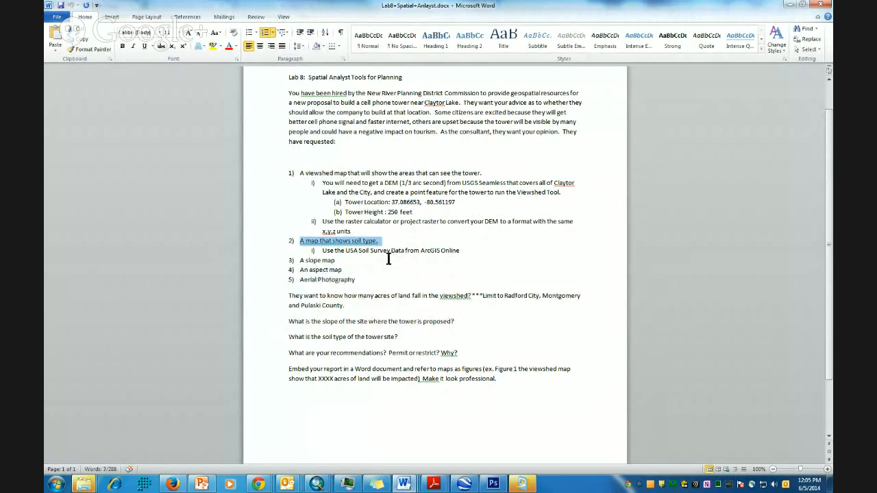
left_click_drag(346, 251, 399, 253)
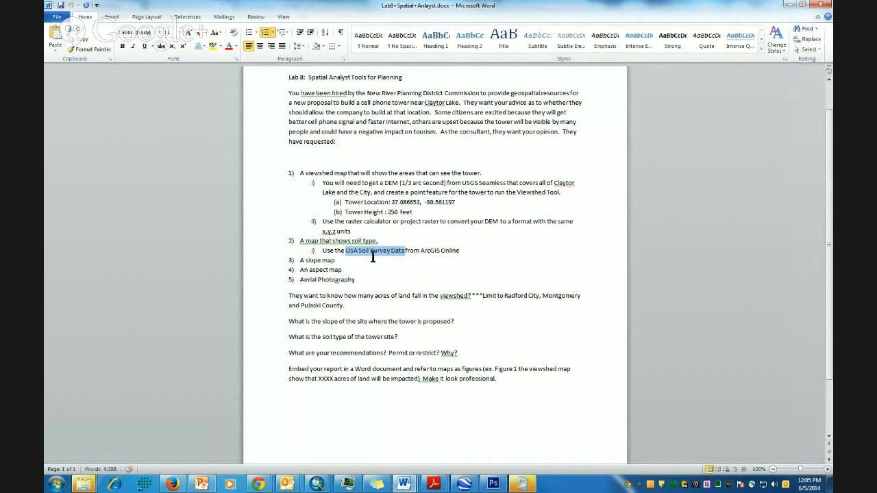
right_click(378, 252)
left_click(349, 268)
left_click(319, 484)
- Search ArcGIS Online for the pasted 'USA Soil Survey Data' and add the first result to the map
left_click(434, 423)
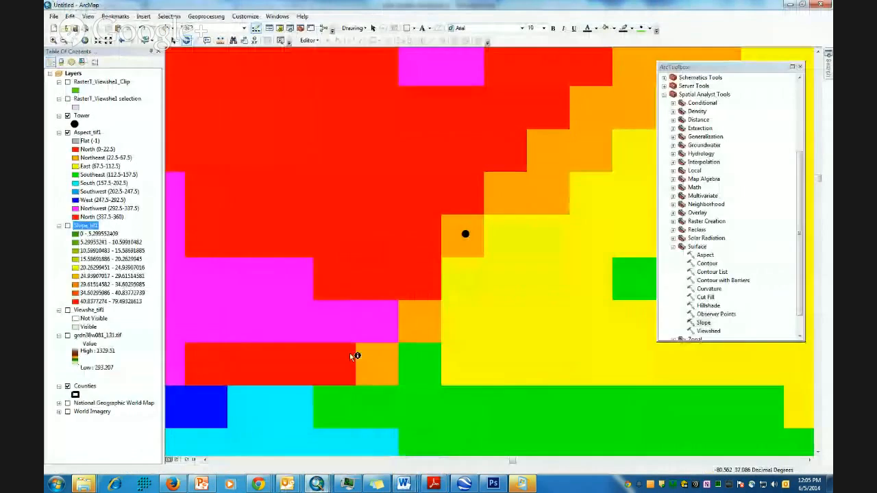
left_click(53, 16)
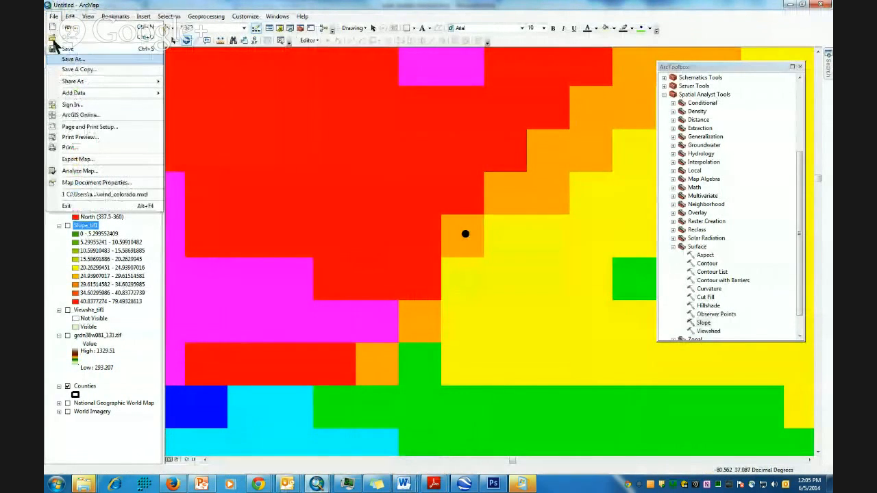
left_click(79, 116)
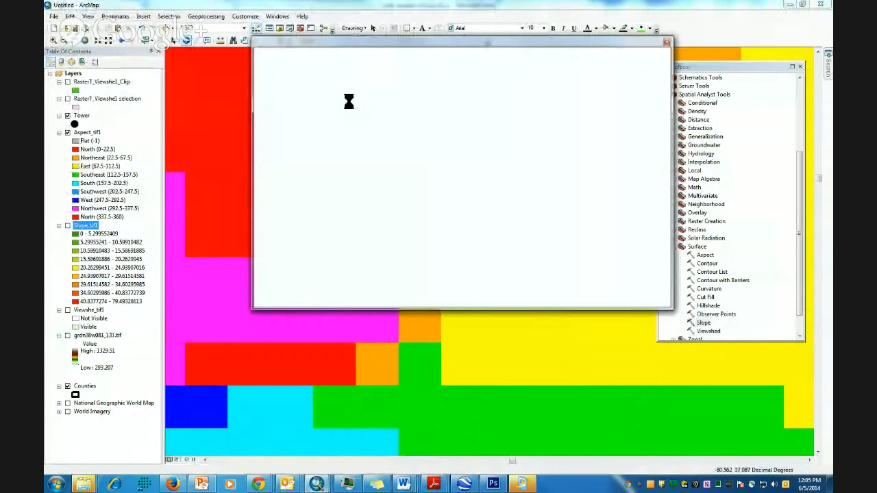
left_click(382, 63)
right_click(382, 63)
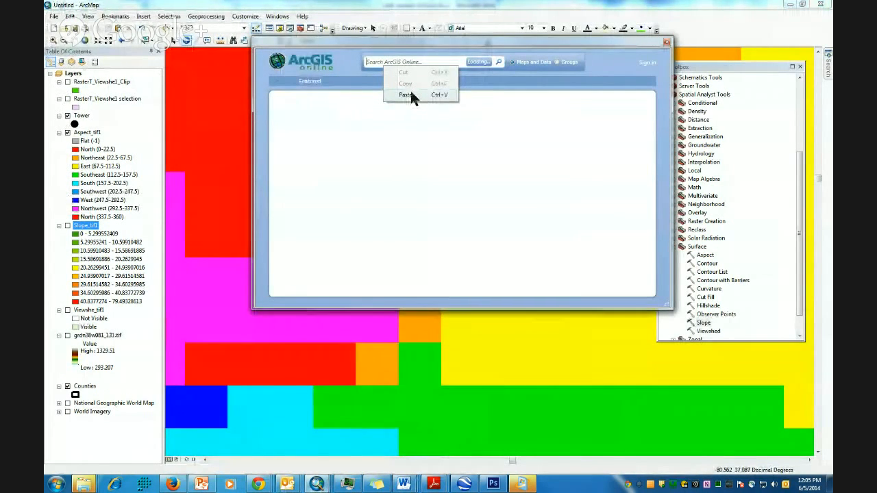
left_click(410, 89)
left_click(499, 63)
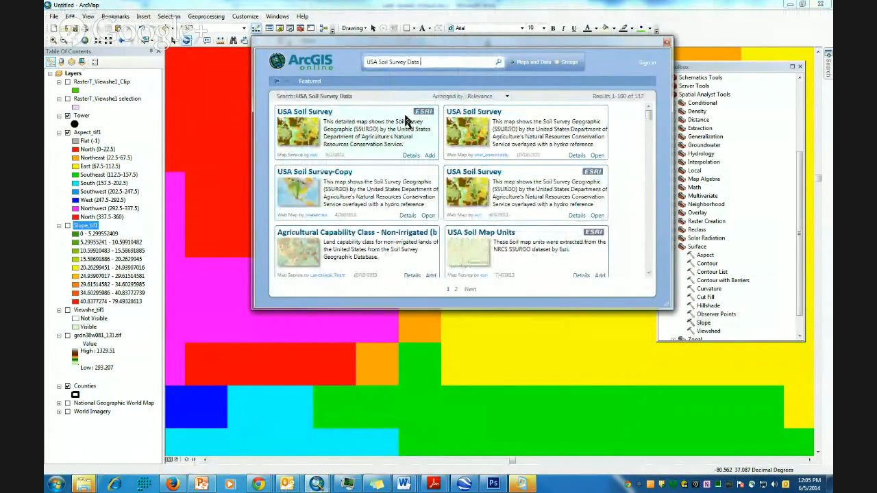
left_click(430, 159)
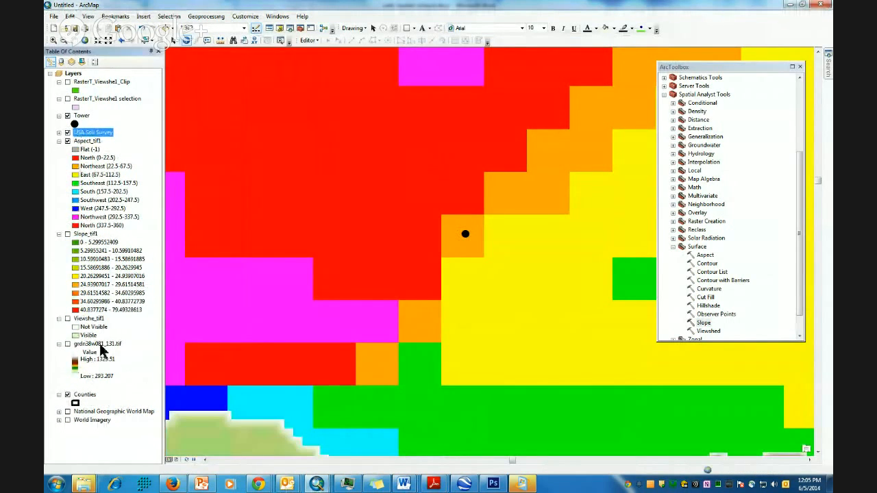
- Turn off Aspect_tif1 and zoom to about 1:2,500 to see the soil units around the tower
left_click(67, 140)
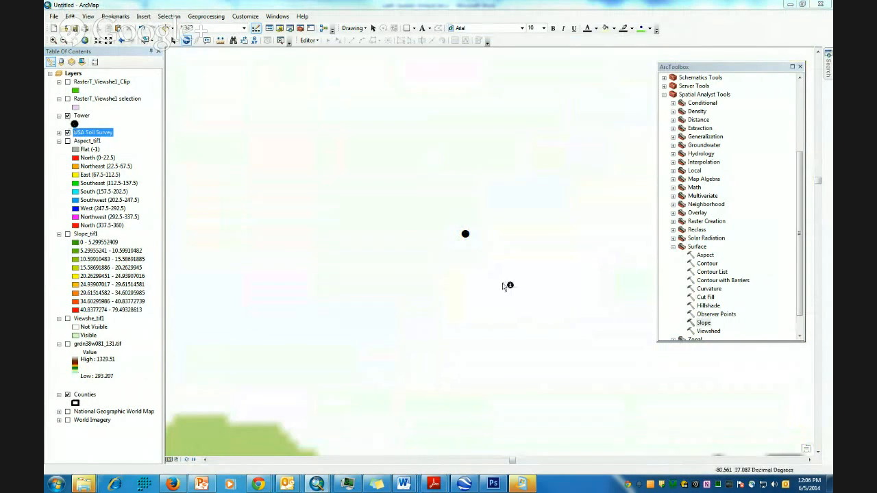
scroll(498, 286, "down", 2)
scroll(504, 298, "down", 1)
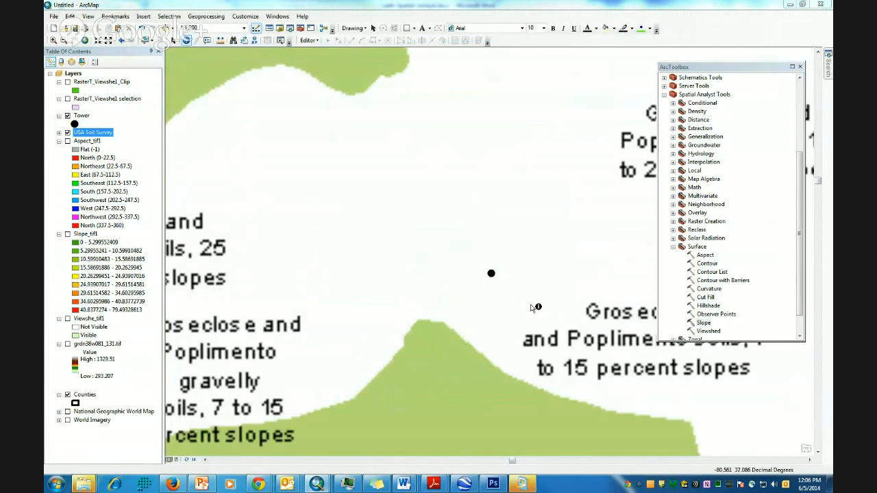
scroll(533, 296, "up", 2)
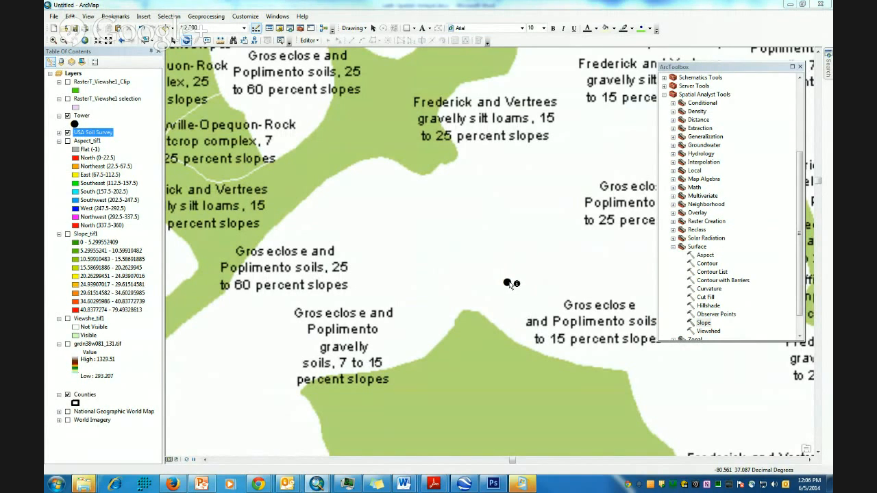
left_click(505, 283)
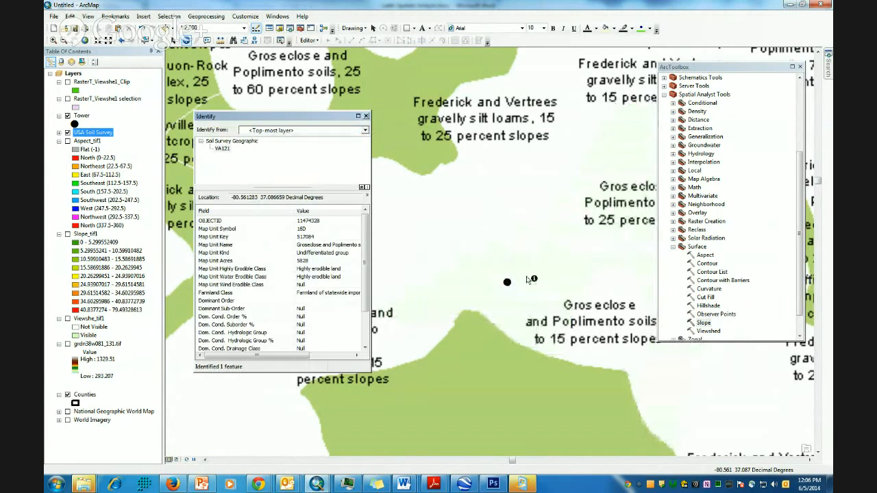
left_click(504, 284)
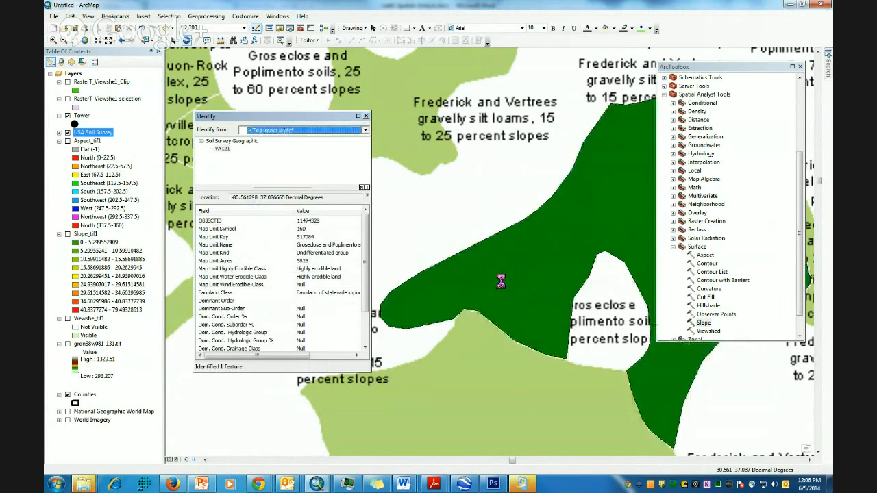
left_click(506, 282)
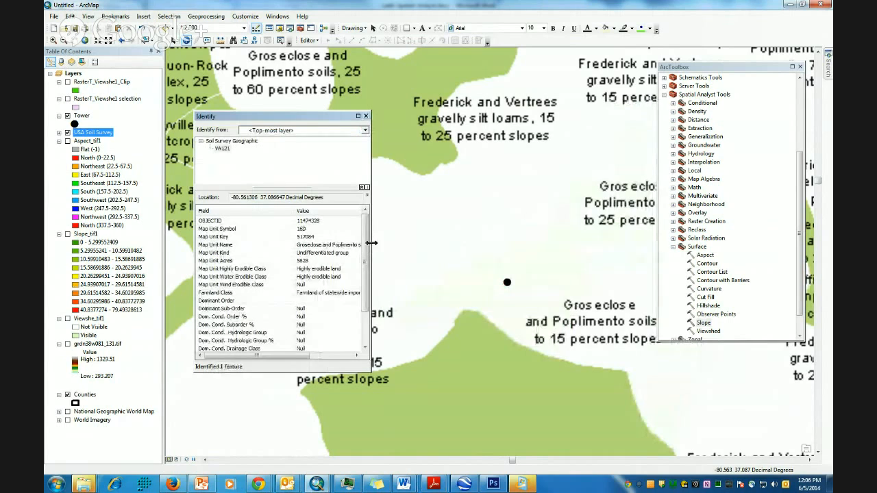
left_click_drag(370, 245, 472, 245)
scroll(336, 266, "down", 1)
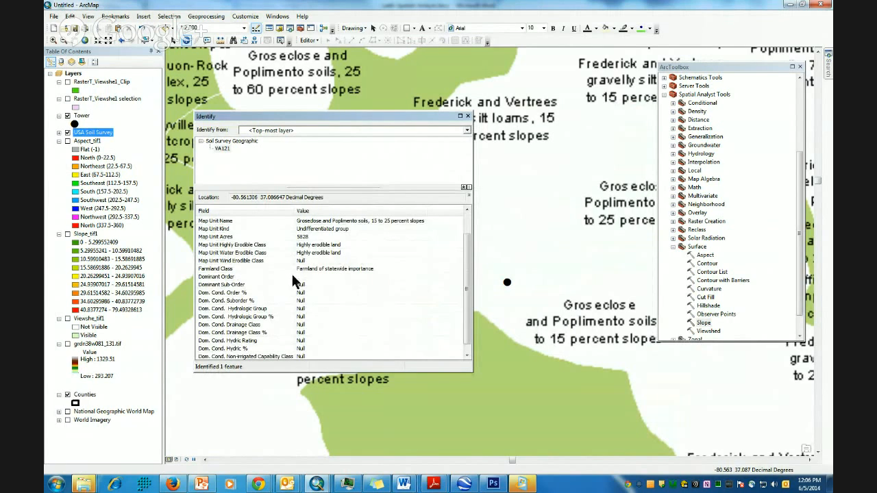
scroll(339, 279, "up", 1)
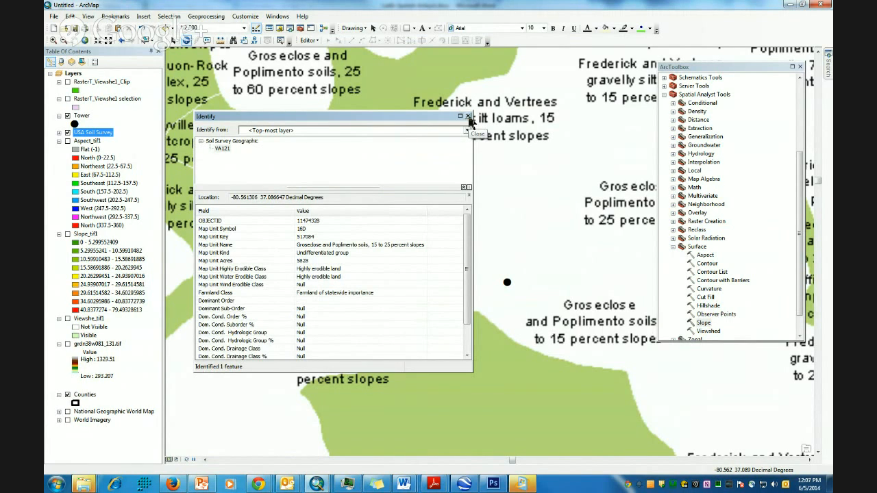
- Close the identify results, zoom out on the soil survey, and switch to Layout View
left_click(467, 118)
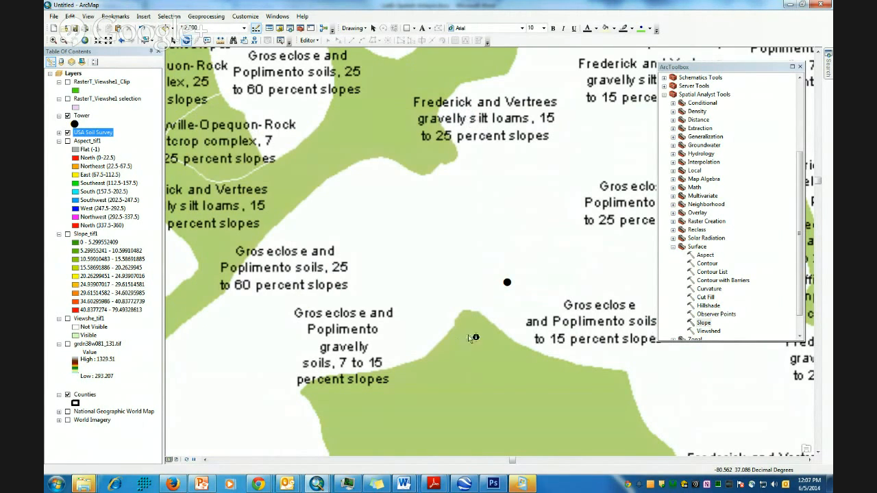
scroll(503, 330, "up", 2)
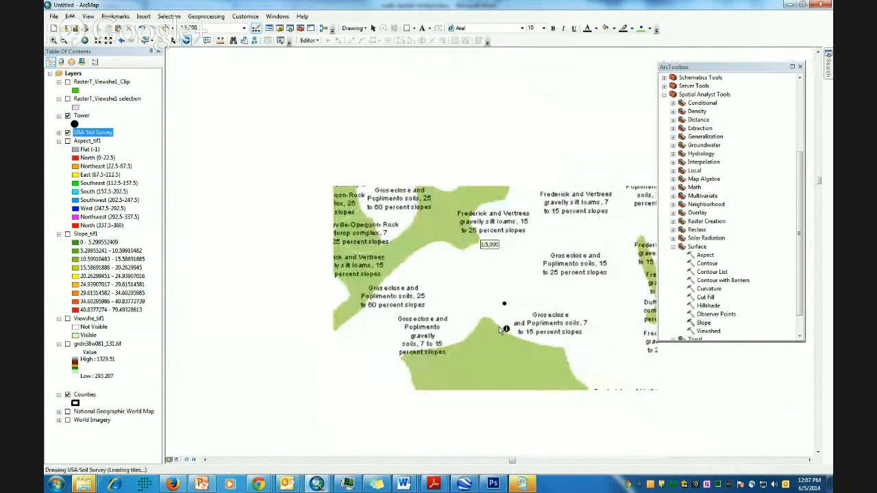
scroll(541, 321, "up", 1)
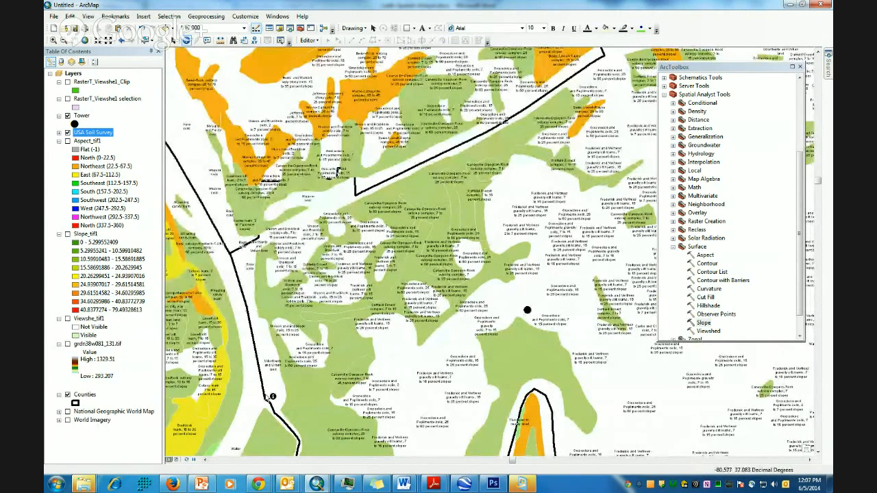
left_click(88, 17)
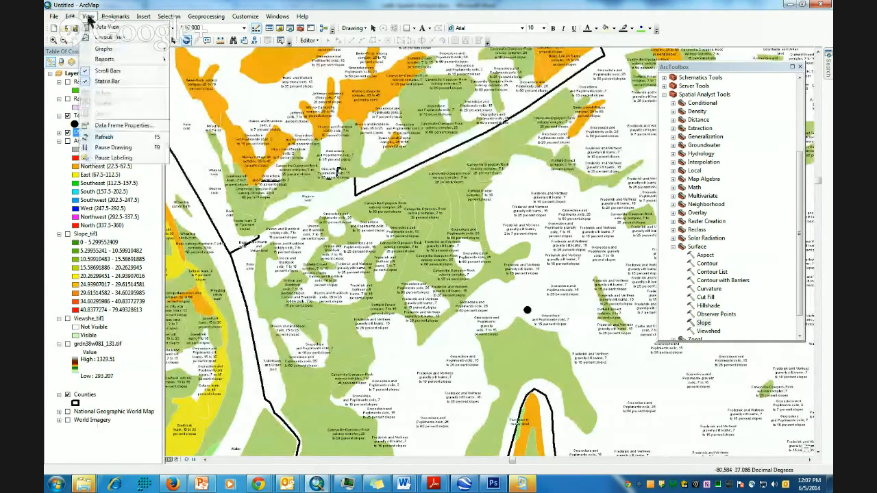
left_click(107, 37)
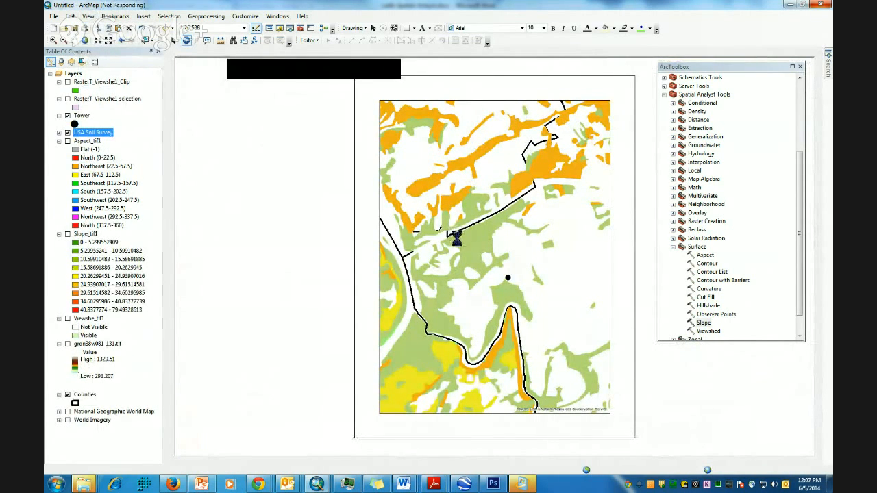
- Check the Word report, then return to ArcMap and start File > Export Map
key("alt+Tab")
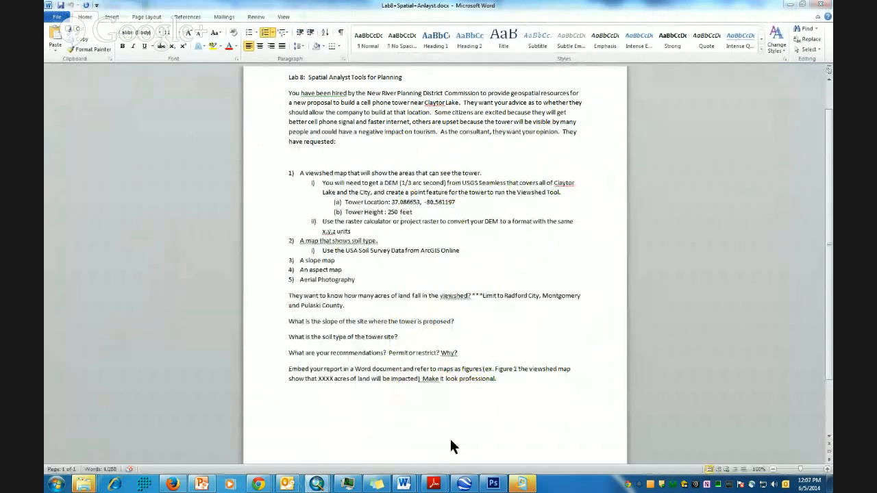
mouse_move(319, 485)
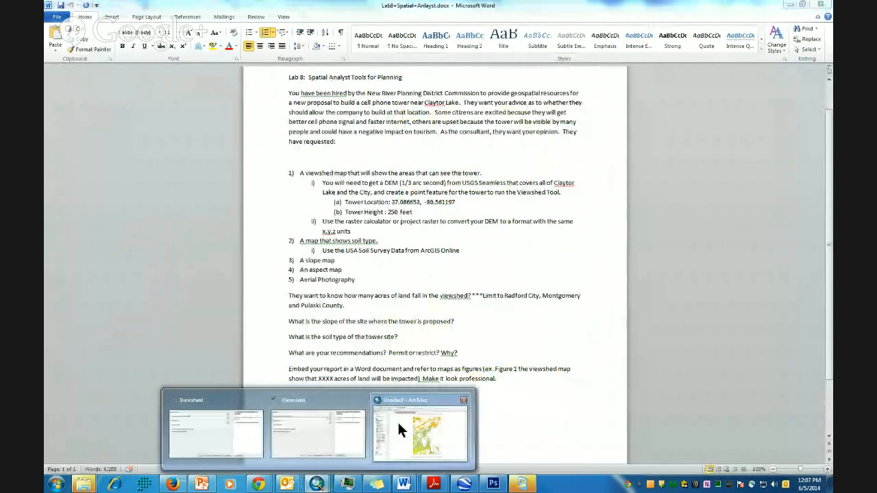
left_click(401, 397)
left_click(50, 19)
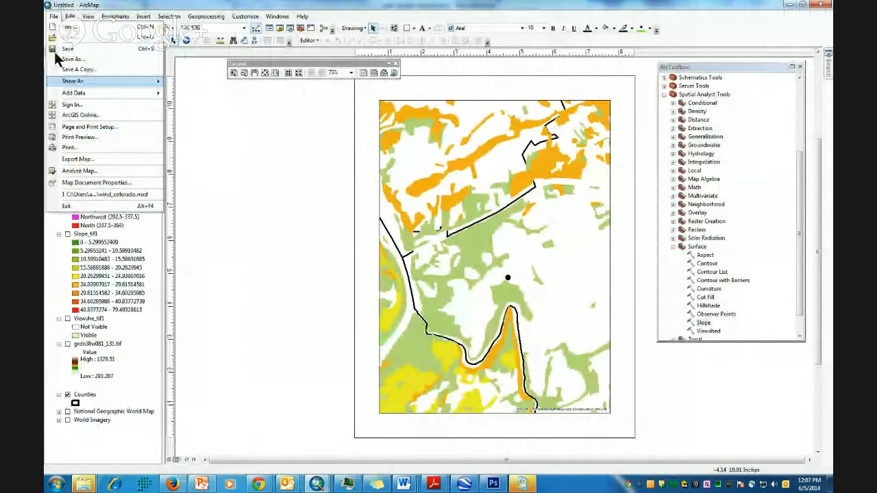
left_click(75, 160)
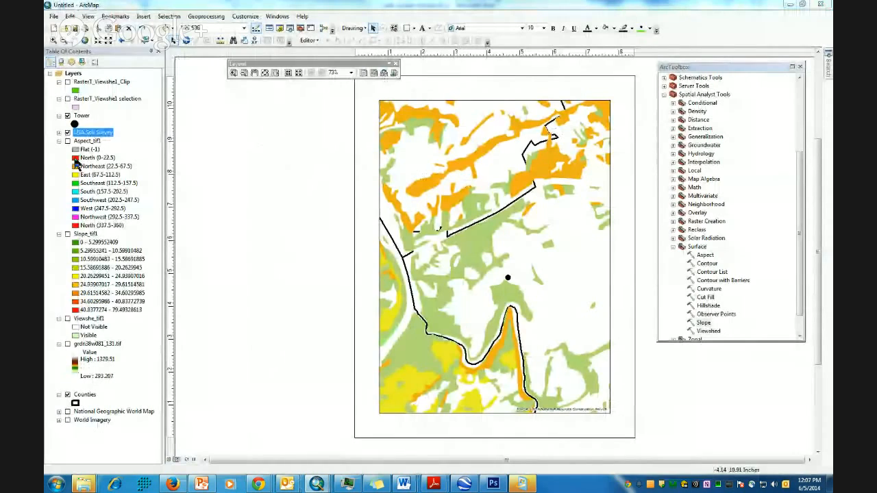
- Set the export format to JPEG with a resolution of 300 dpi
left_click(486, 253)
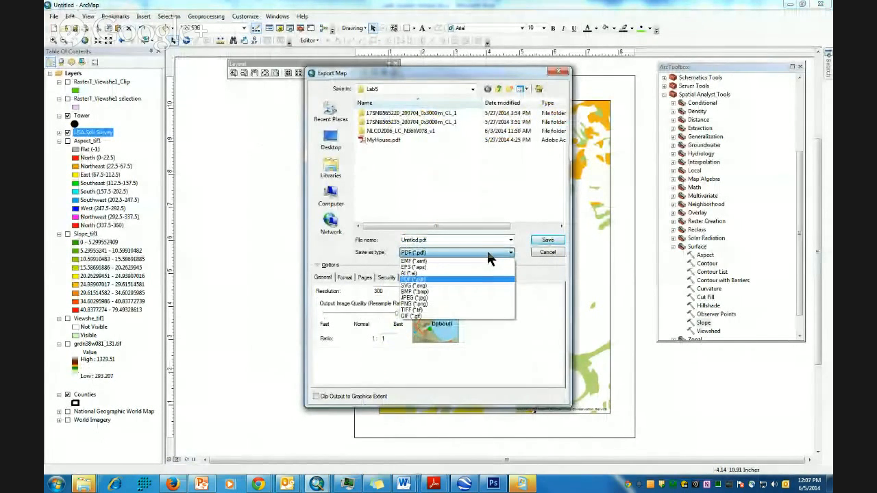
left_click(422, 296)
left_click_drag(390, 291, 357, 291)
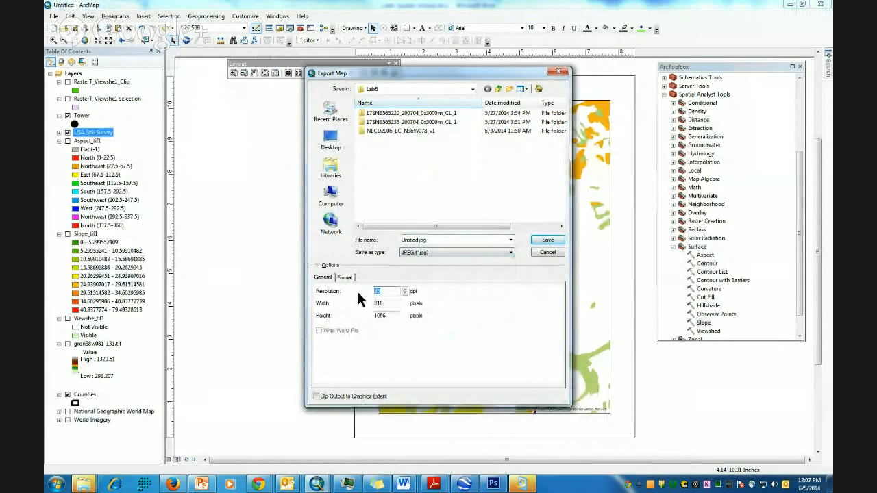
type("300")
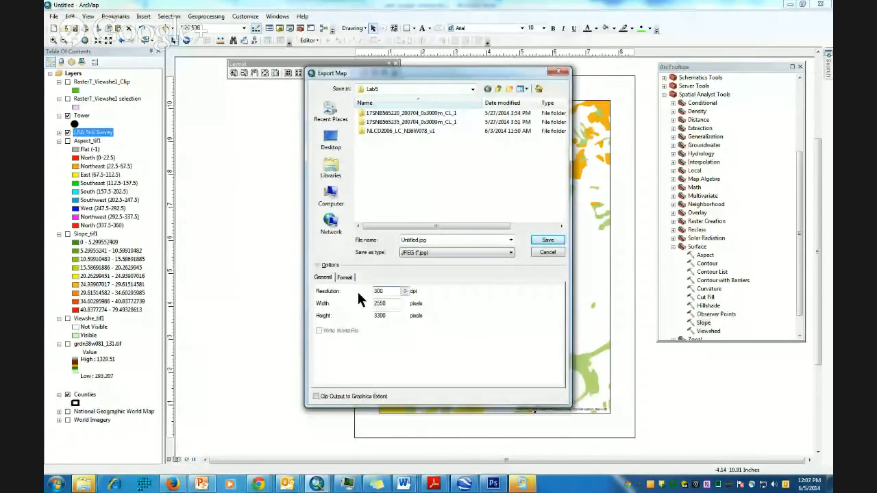
- Save the exported JPEG into the Lab_8 folder under My Documents
left_click(470, 90)
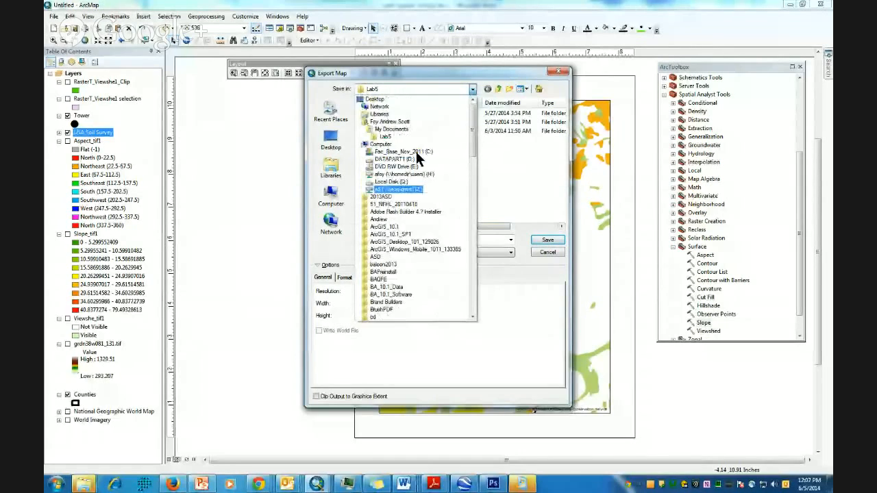
left_click(394, 130)
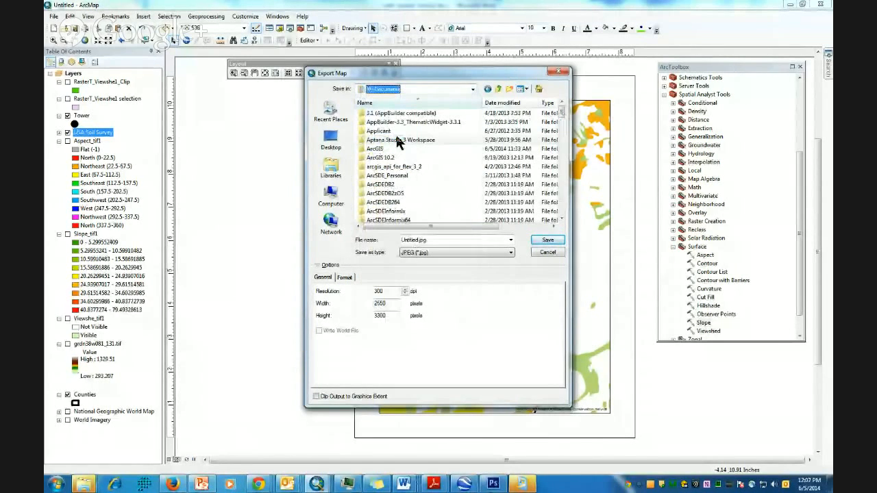
left_click_drag(561, 112, 567, 155)
left_click(377, 185)
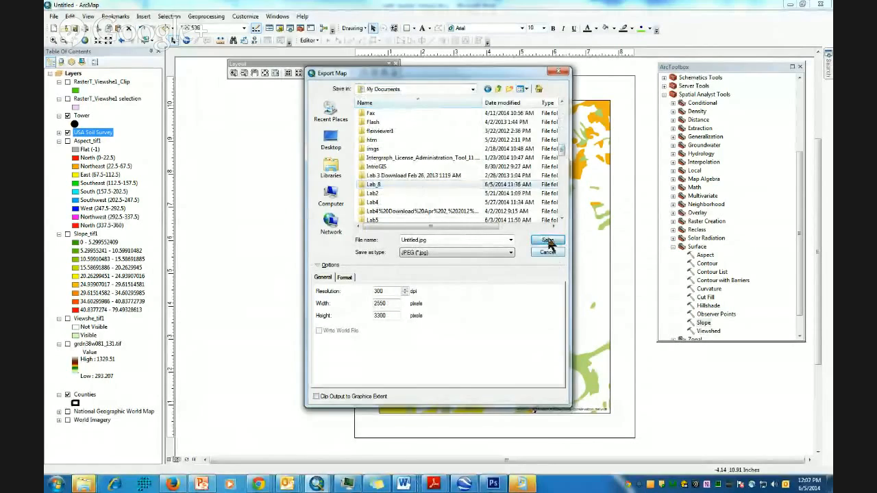
left_click(548, 241)
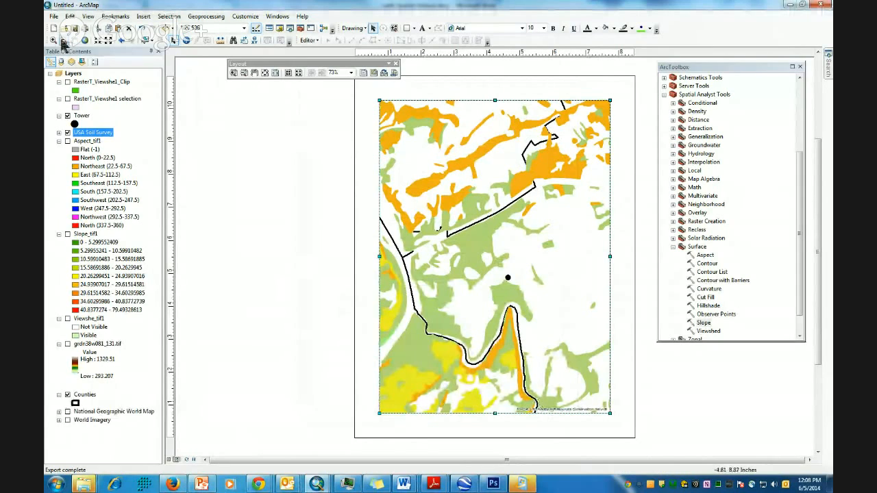
- Bring the Lab8 Word report forward and place the cursor below the last paragraph
left_click(407, 485)
left_click(785, 424)
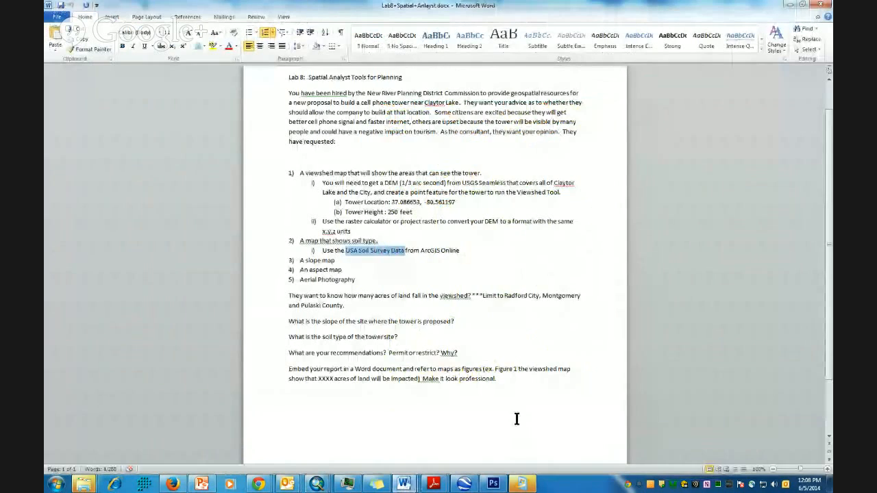
scroll(445, 370, "down", 3)
left_click(504, 313)
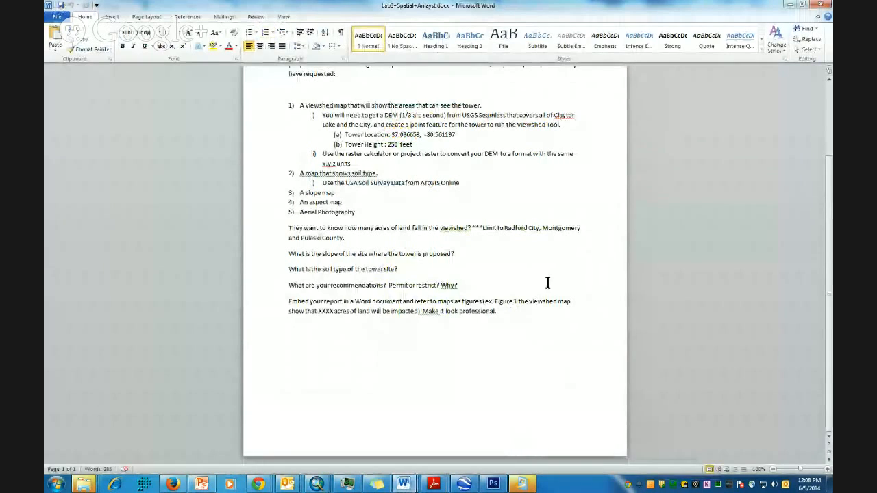
- Open Insert Picture and browse into the Documents > Lab_8 folder
left_click(111, 18)
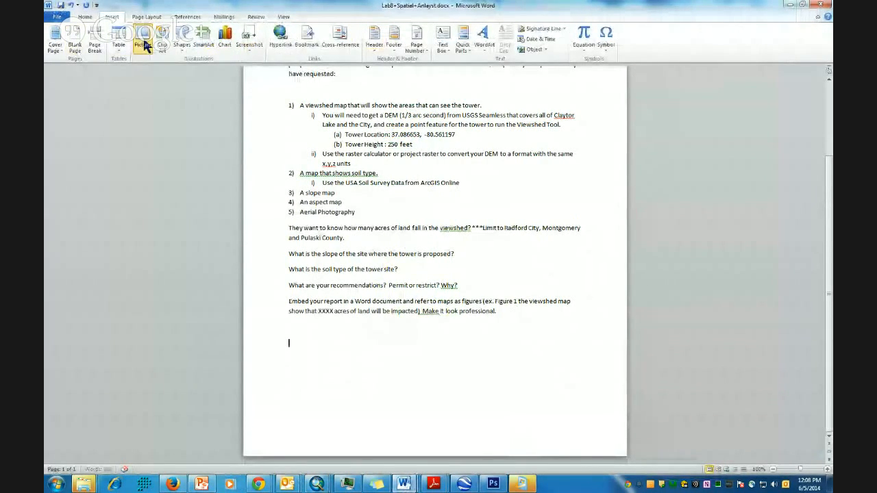
left_click(144, 44)
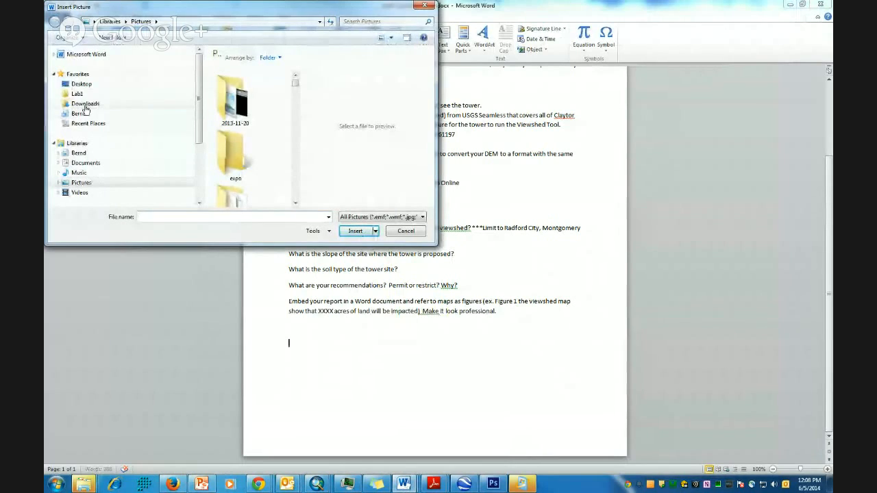
left_click(86, 162)
left_click(238, 148)
key("l")
double_click(227, 98)
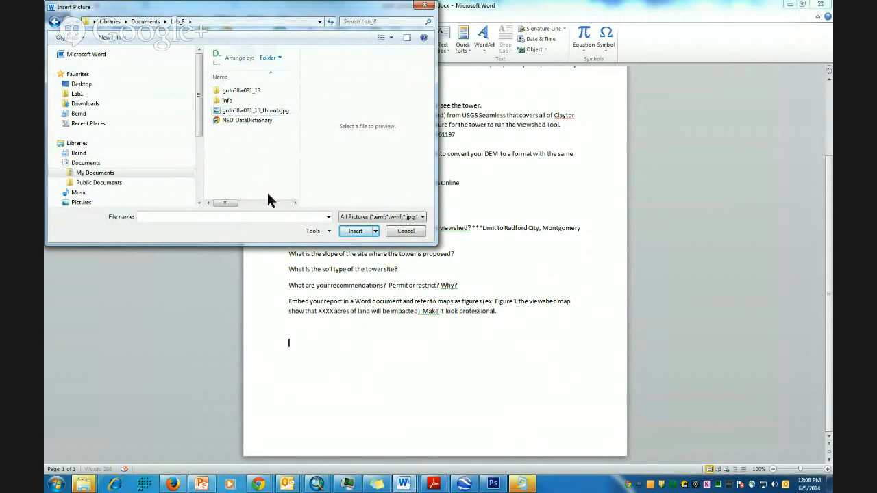
left_click(320, 485)
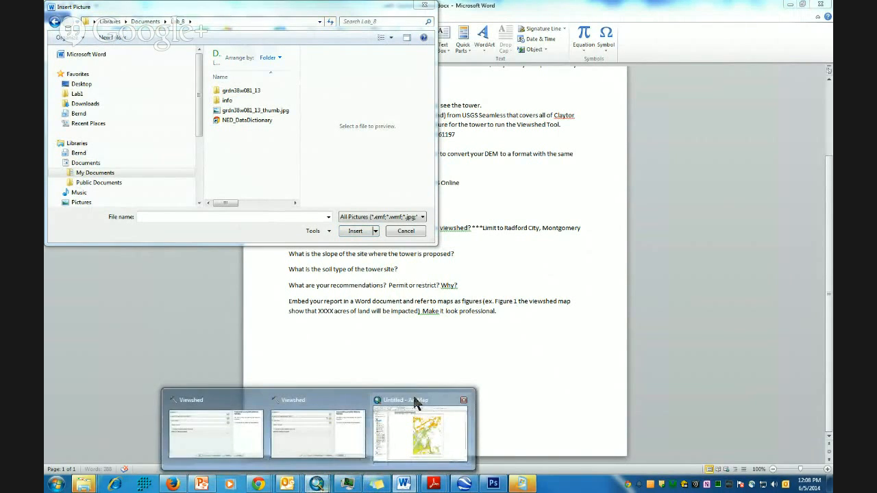
- Export the soil survey layout as a JPEG again, saving it inside the Lab_8 folder
left_click(416, 404)
left_click(55, 16)
left_click(83, 163)
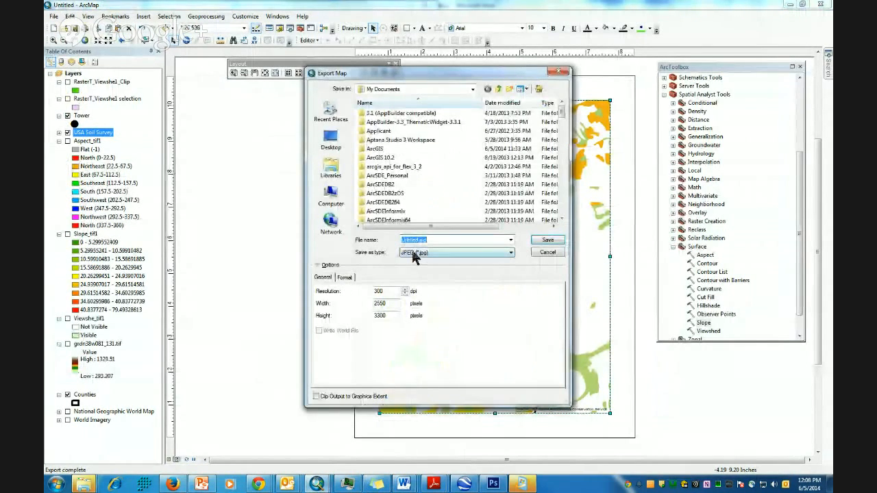
left_click(375, 166)
scroll(375, 172, "down", 4)
scroll(375, 178, "down", 5)
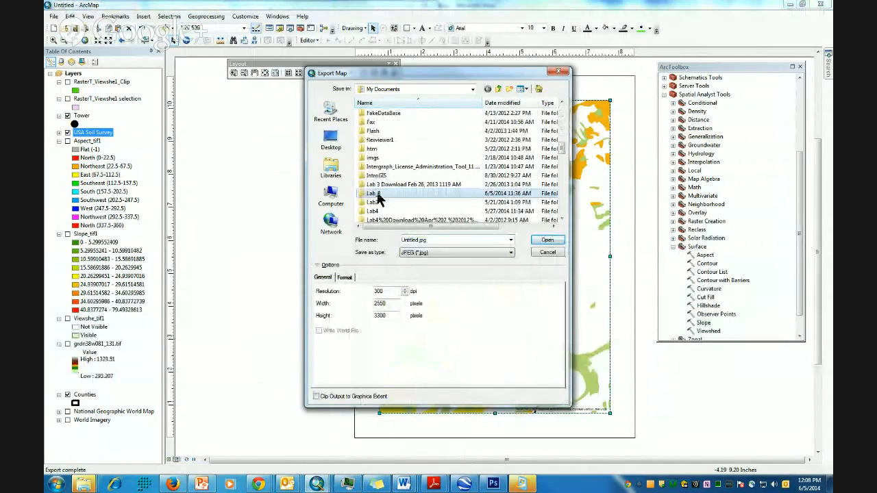
double_click(411, 240)
left_click(409, 240)
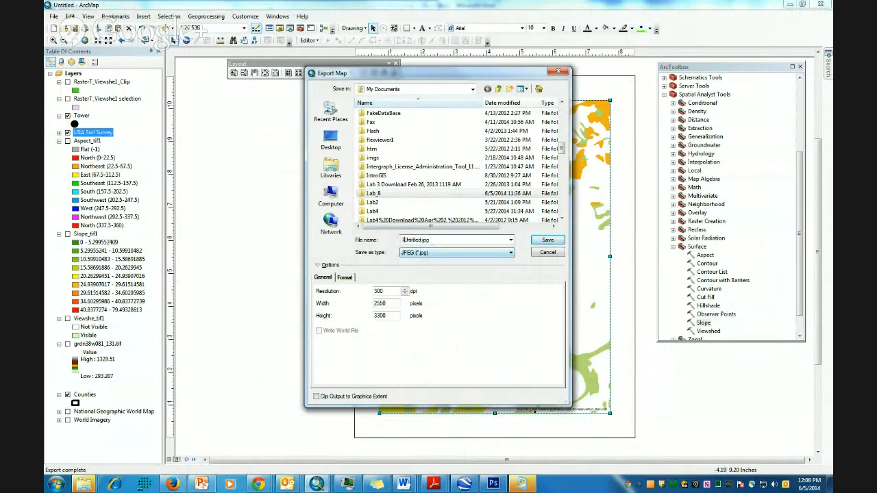
left_click(546, 242)
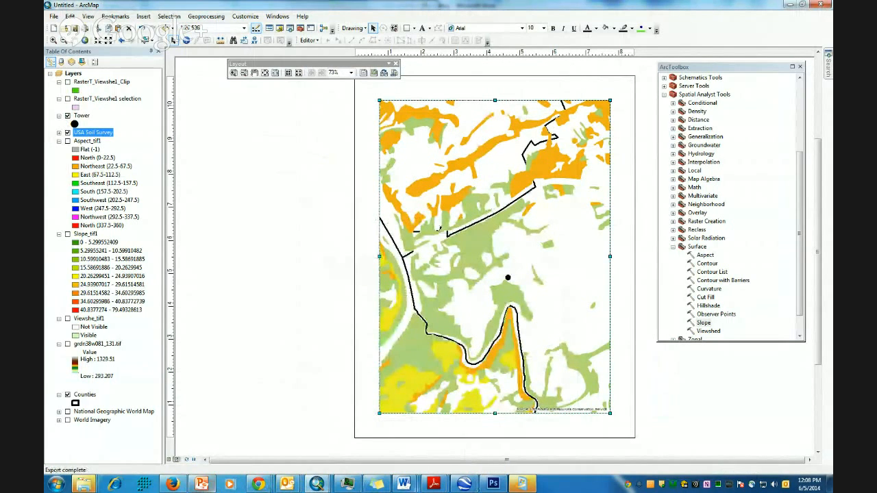
left_click(404, 484)
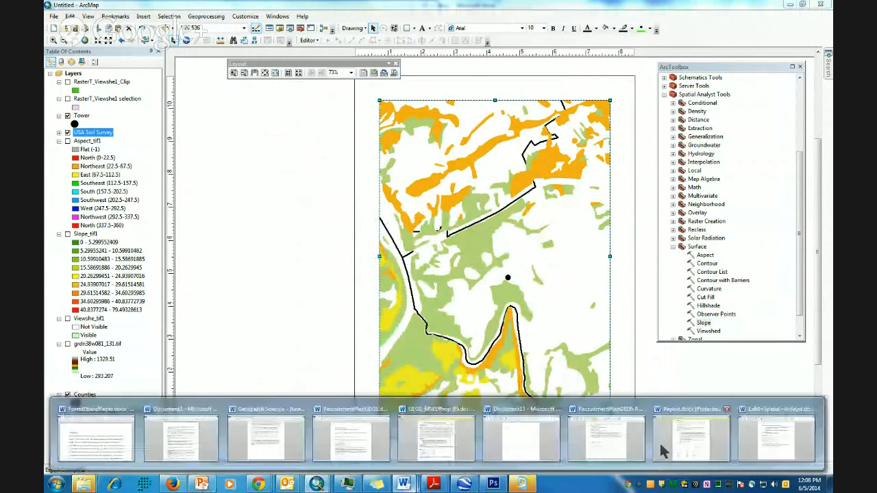
left_click(765, 439)
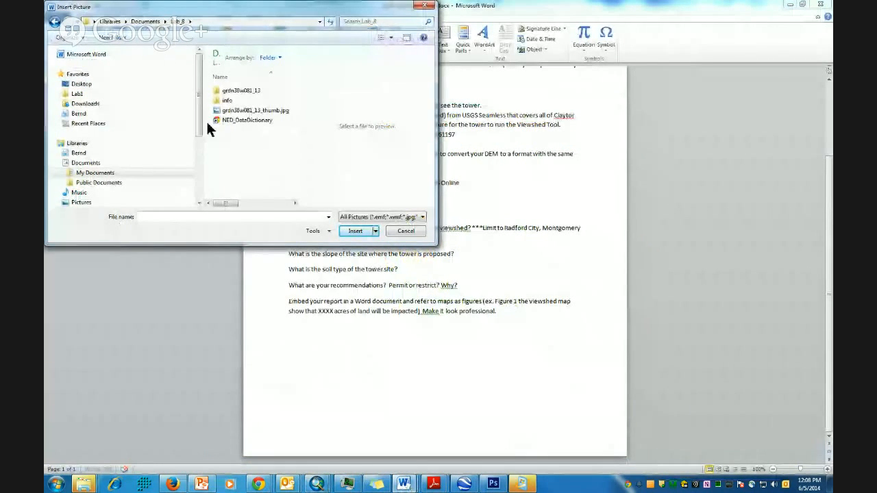
left_click(145, 21)
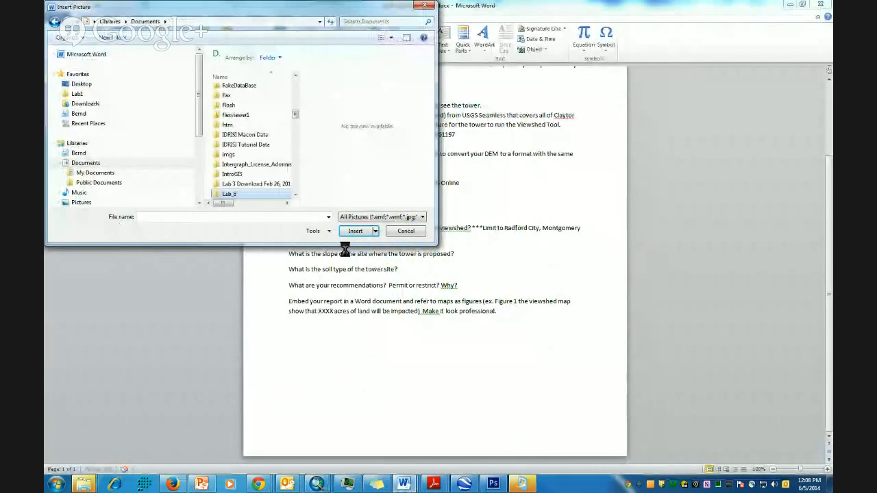
double_click(228, 194)
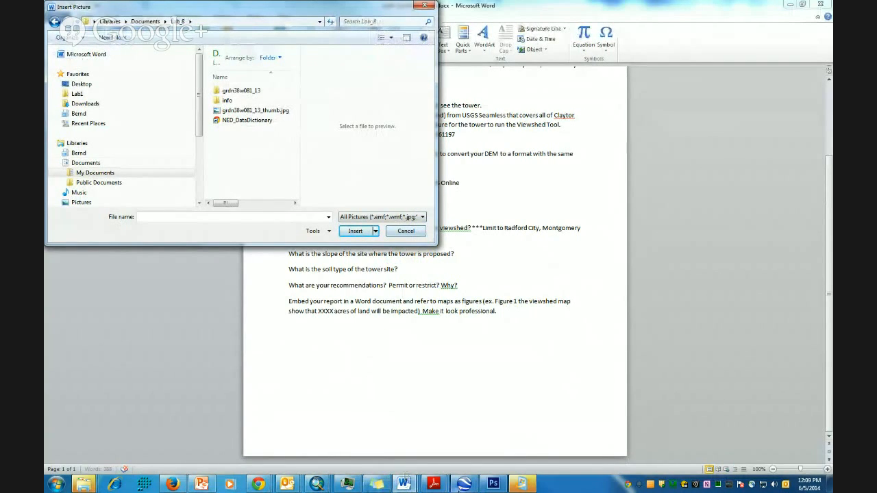
left_click(402, 233)
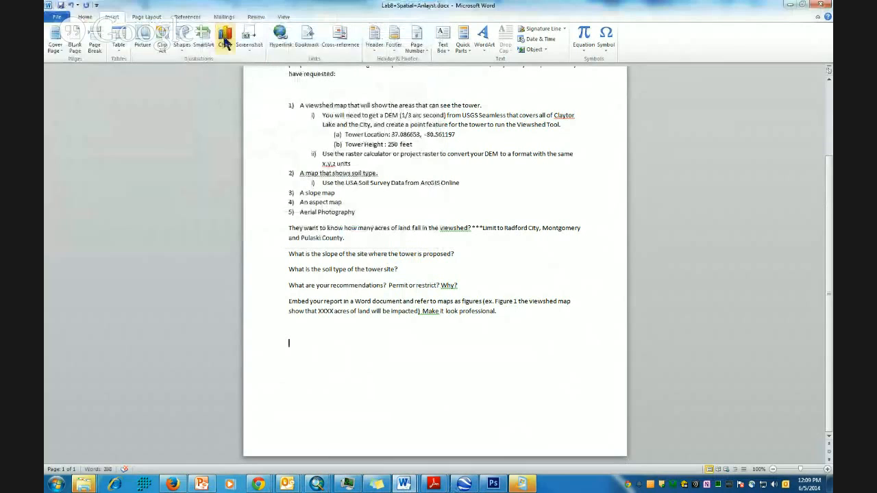
left_click(144, 37)
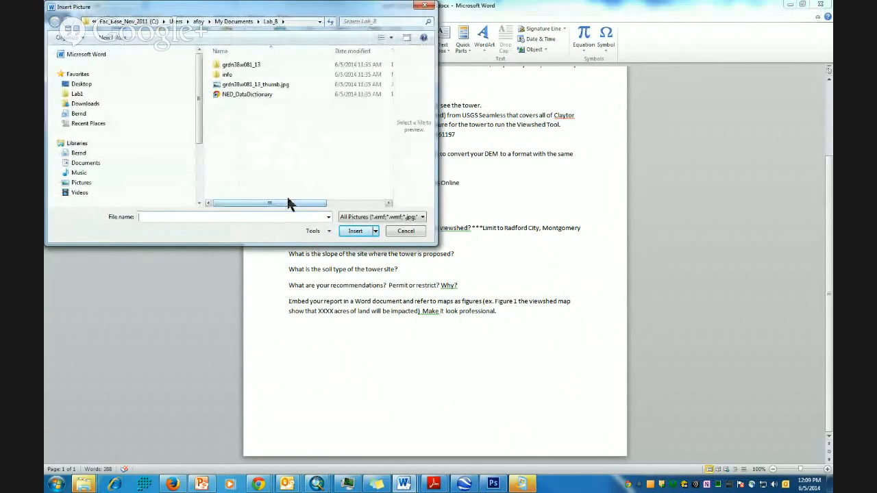
left_click_drag(279, 203, 213, 199)
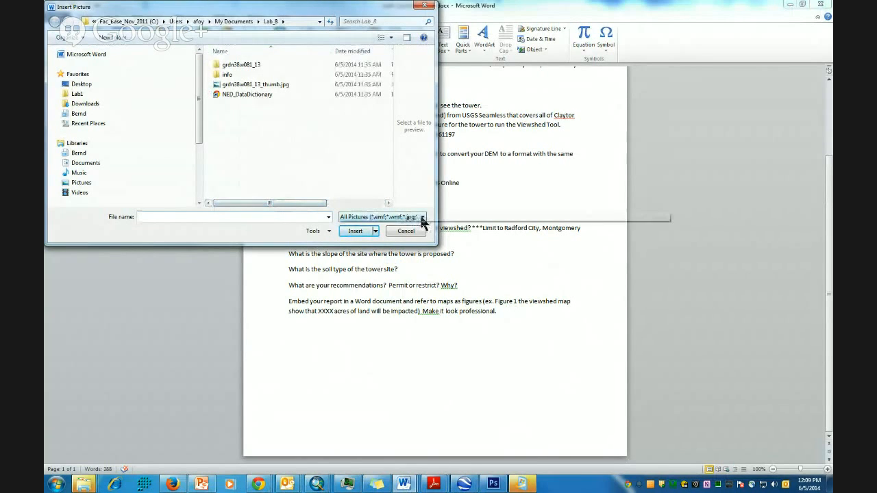
left_click(80, 485)
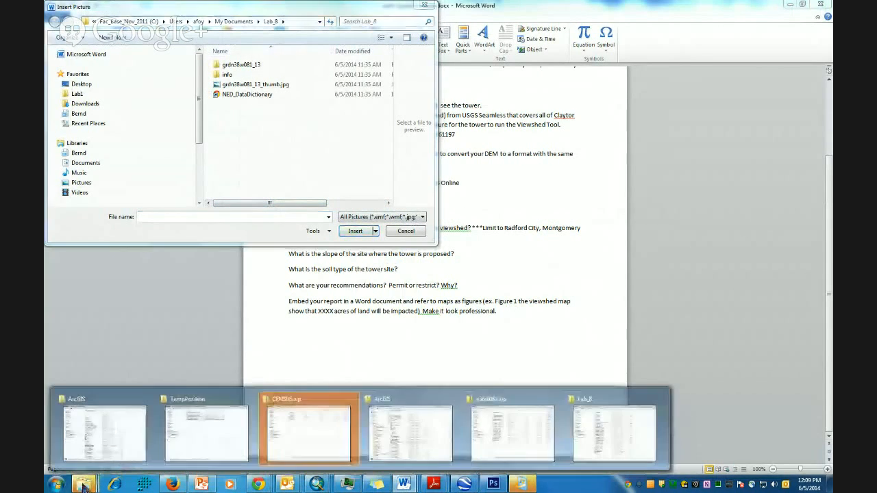
- Browse Explorer to Documents > Lab_8, then return to the ArcMap soil map layout
left_click(124, 428)
left_click(116, 149)
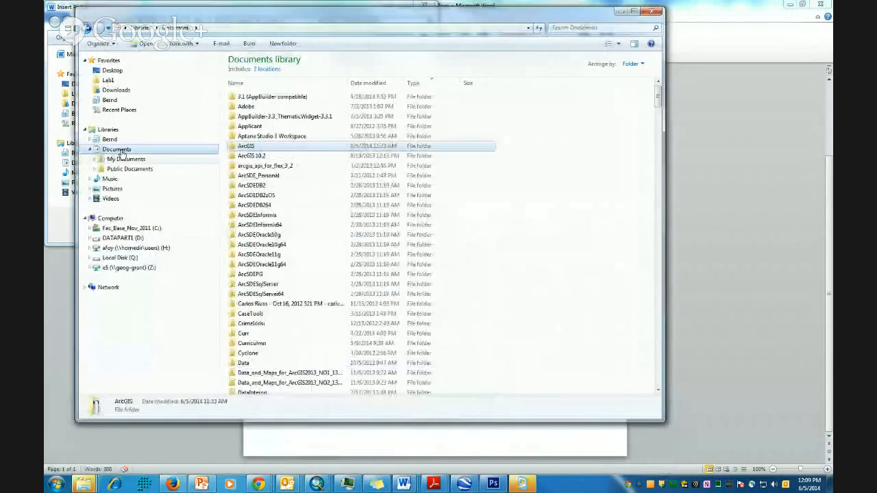
left_click(270, 294)
scroll(267, 294, "down", 20)
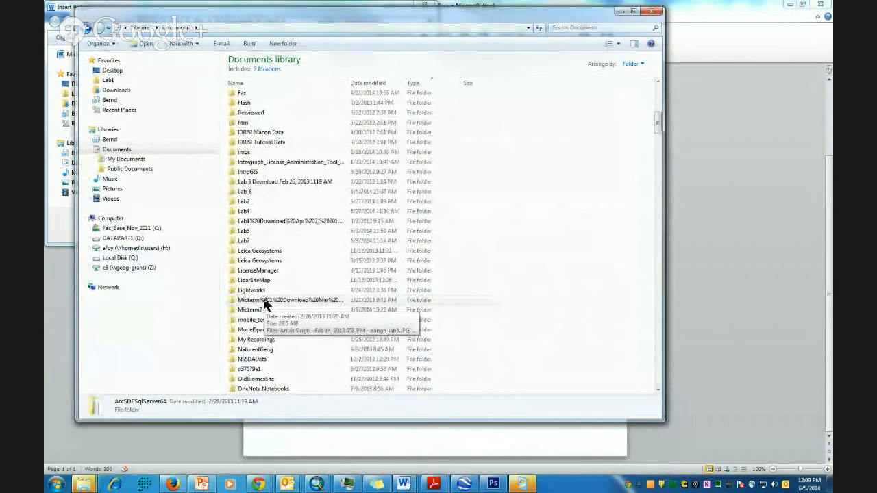
double_click(245, 153)
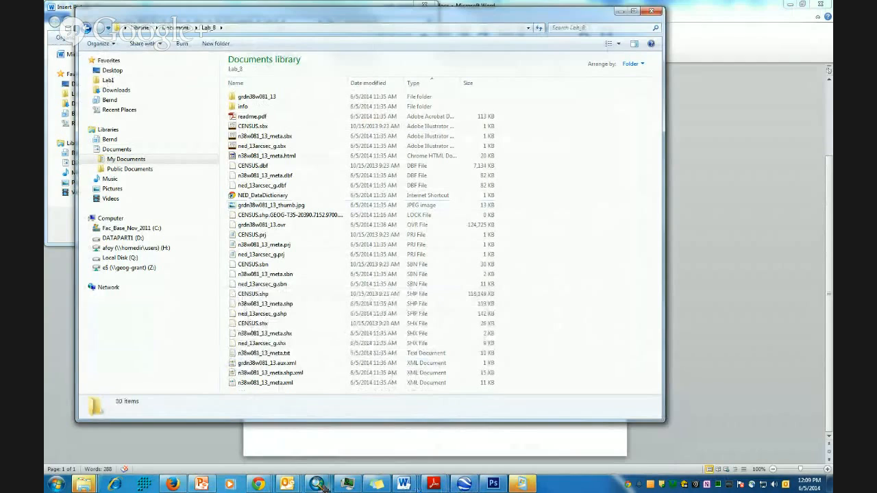
mouse_move(318, 484)
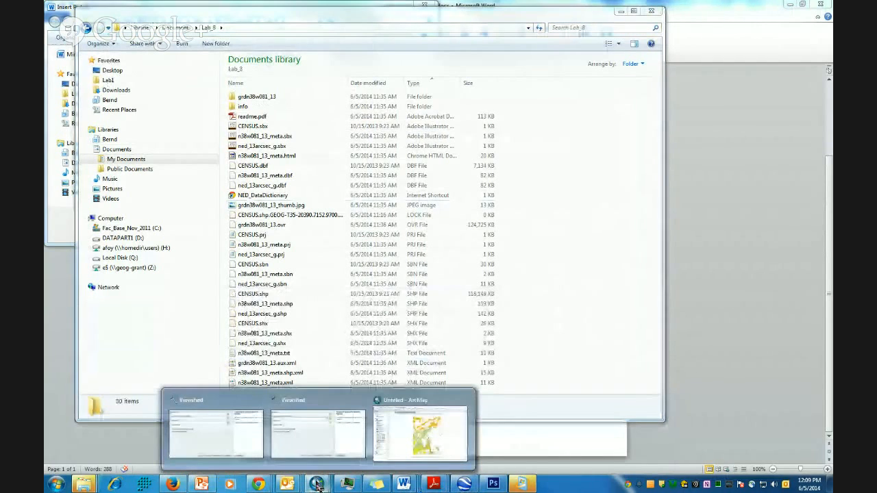
left_click(401, 404)
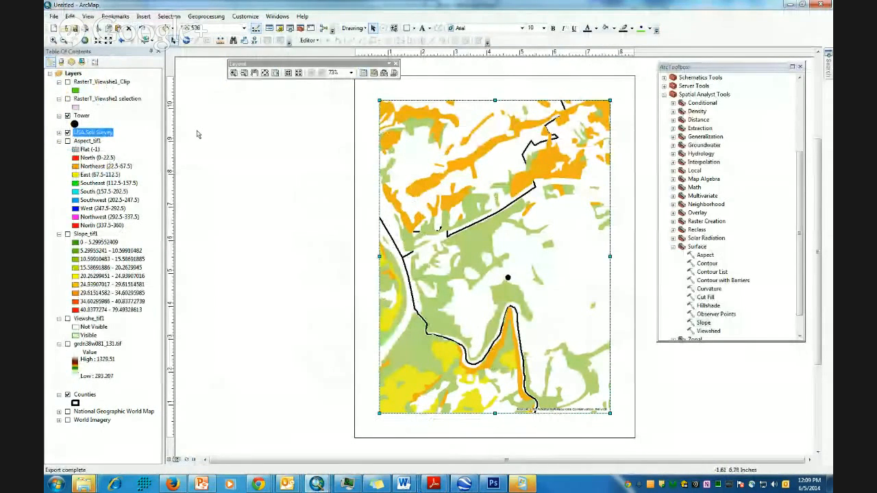
left_click(53, 16)
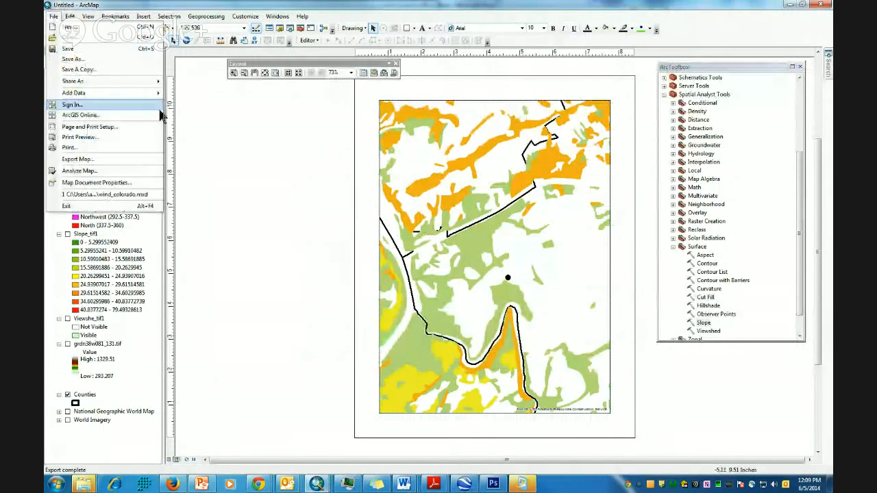
left_click(86, 161)
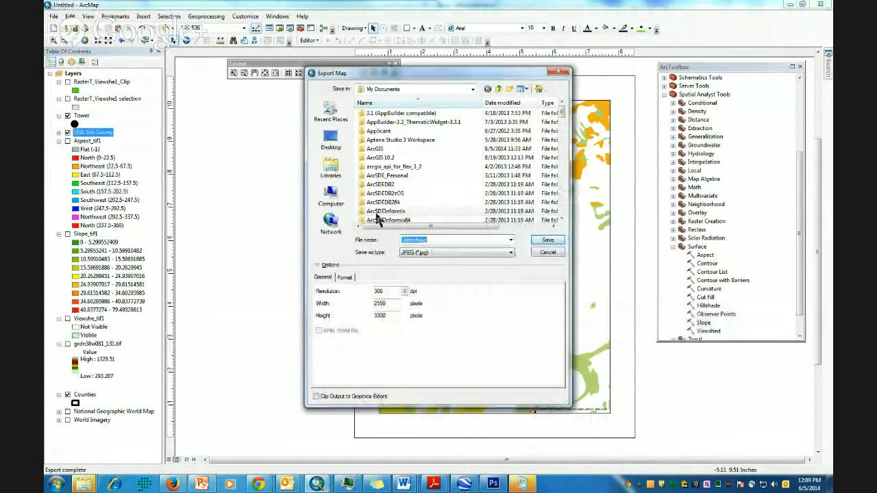
scroll(387, 171, "down", 15)
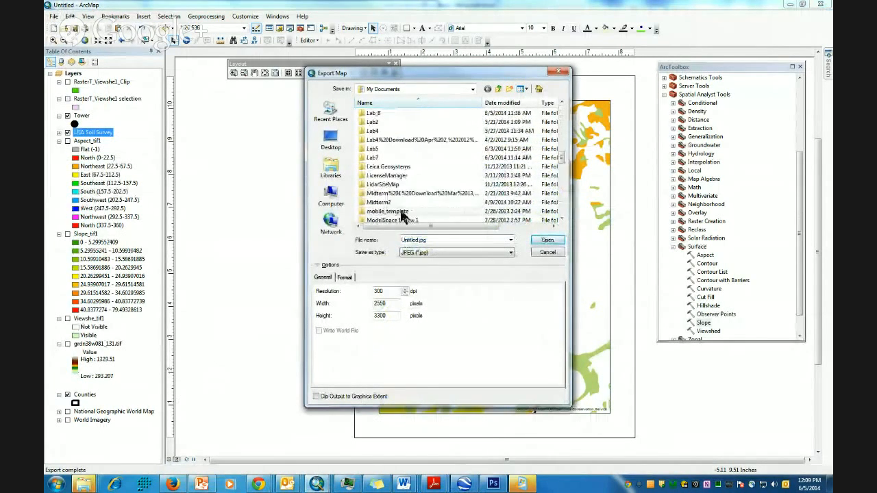
scroll(398, 210, "down", 5)
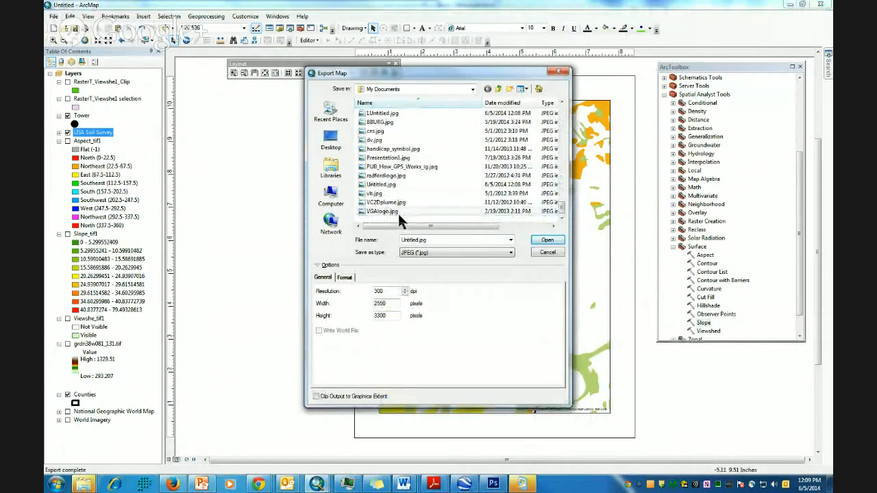
scroll(397, 211, "up", 1)
left_click(375, 140)
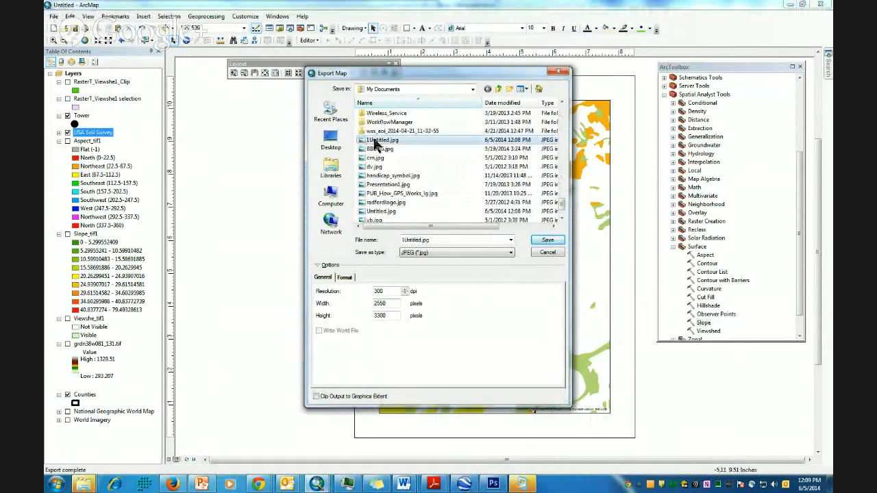
left_click(541, 253)
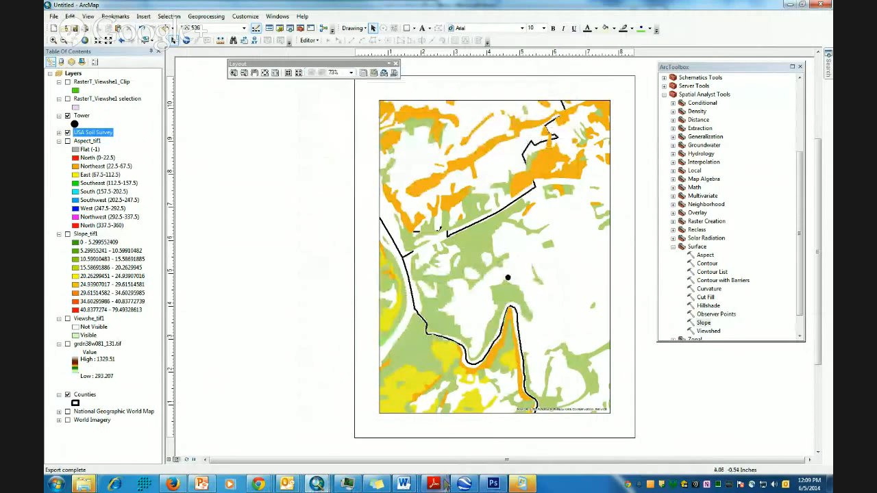
left_click(403, 483)
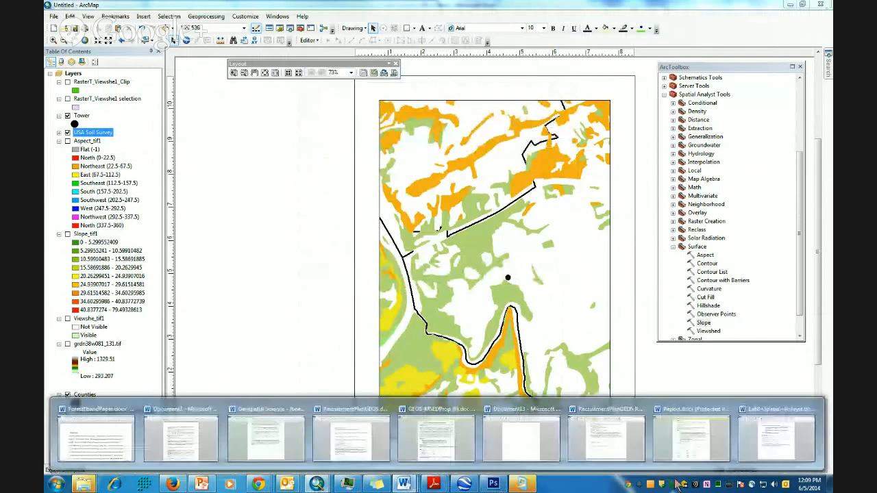
- Insert Untitled.jpg from My Documents into the Word report
left_click(763, 441)
left_click(243, 23)
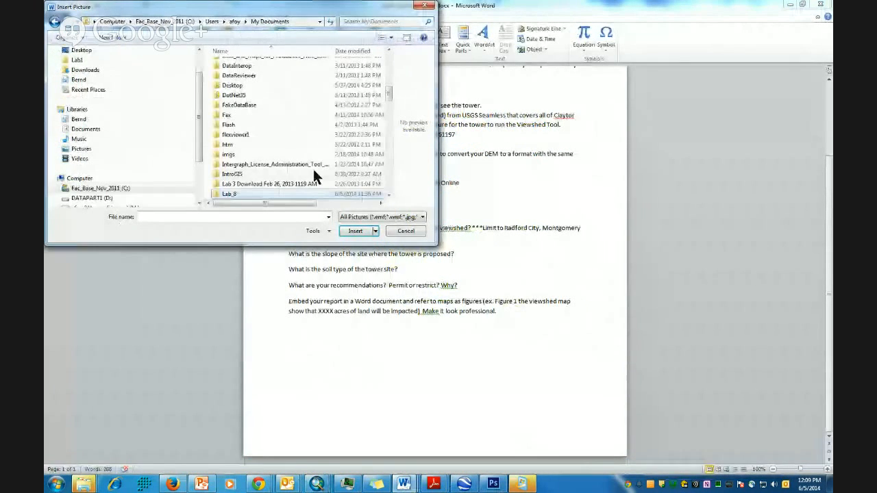
left_click_drag(392, 98, 394, 181)
left_click(237, 135)
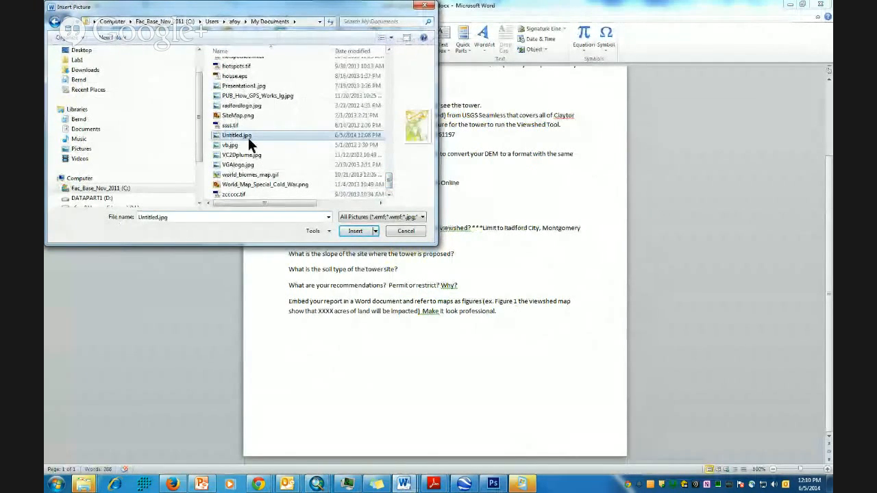
left_click(354, 231)
scroll(495, 341, "down", 3)
scroll(499, 331, "up", 3)
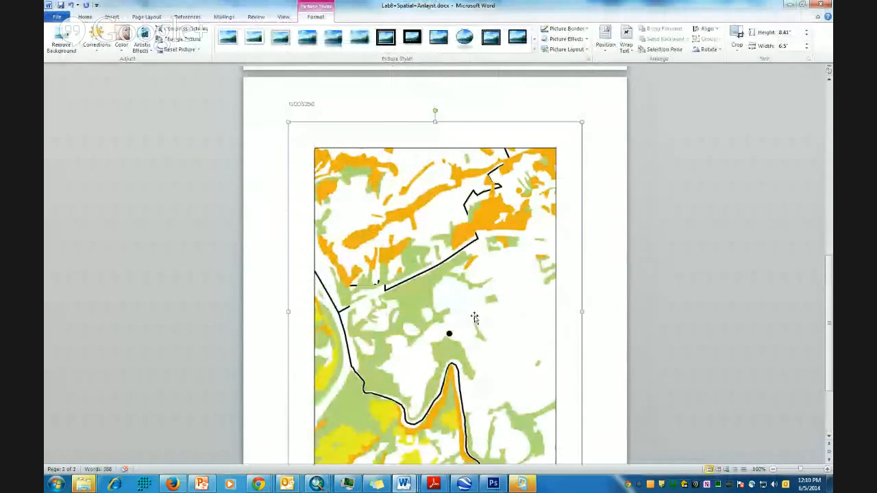
scroll(479, 318, "down", 4)
- Type the caption 'Figure 1.' on a line below the inserted map
left_click(430, 424)
left_click(548, 382)
left_click(595, 385)
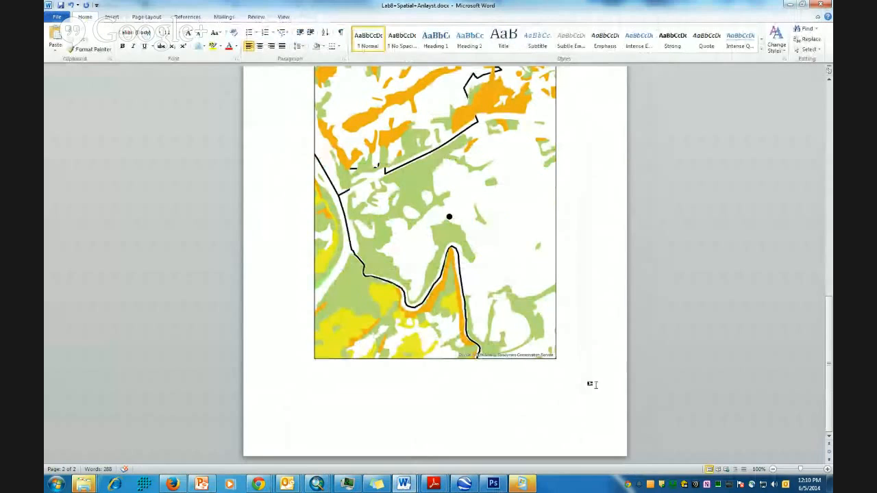
type("Figure 1.")
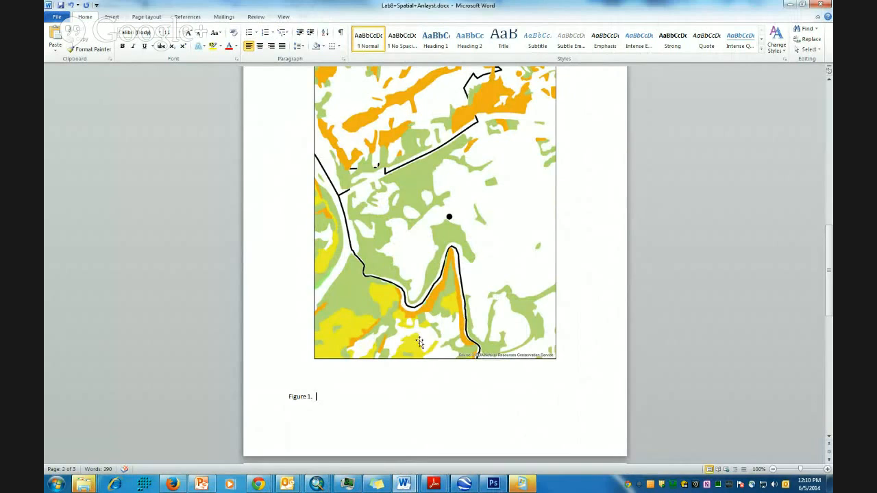
- Select the question about the tower site's slope, then minimize the Word report
scroll(420, 342, "up", 15)
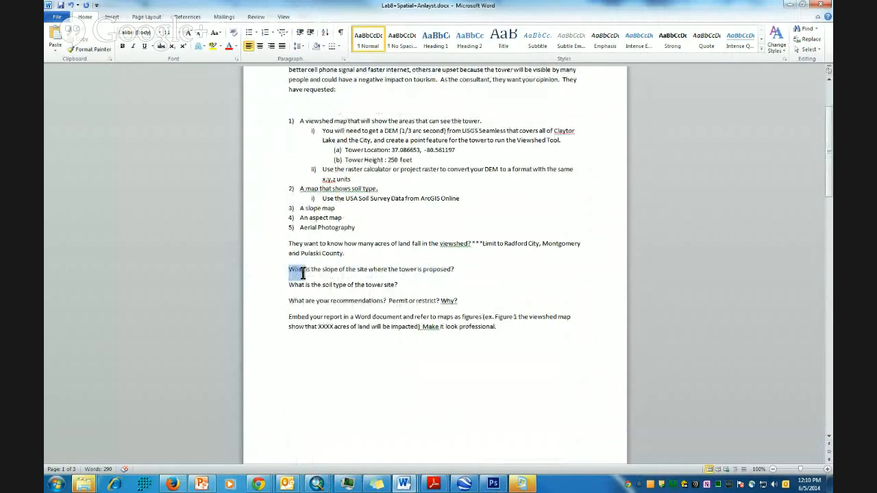
left_click_drag(302, 273, 461, 273)
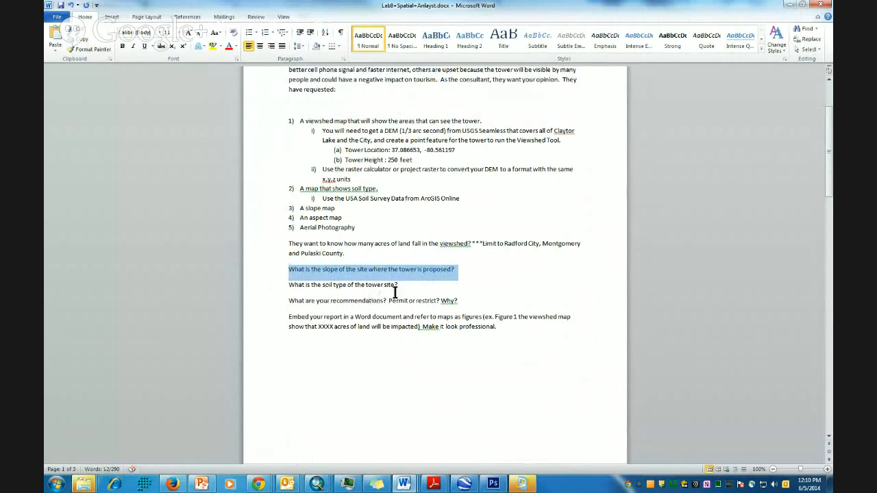
scroll(383, 294, "up", 2)
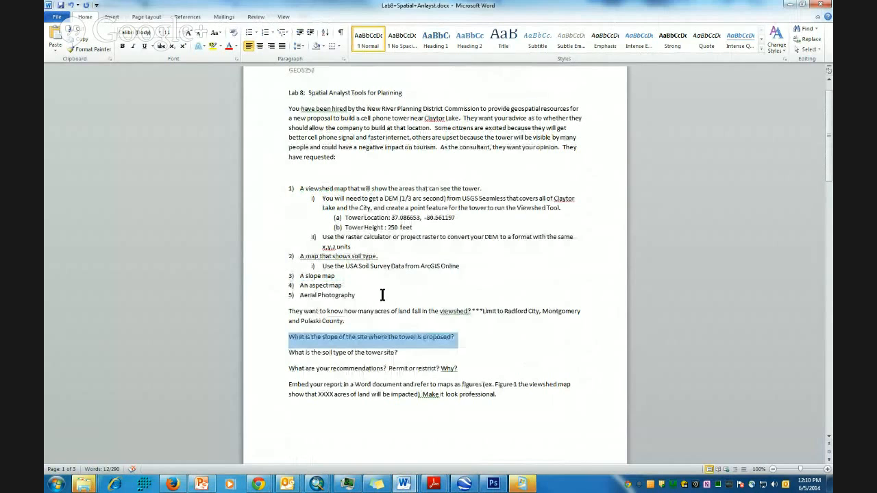
left_click(790, 6)
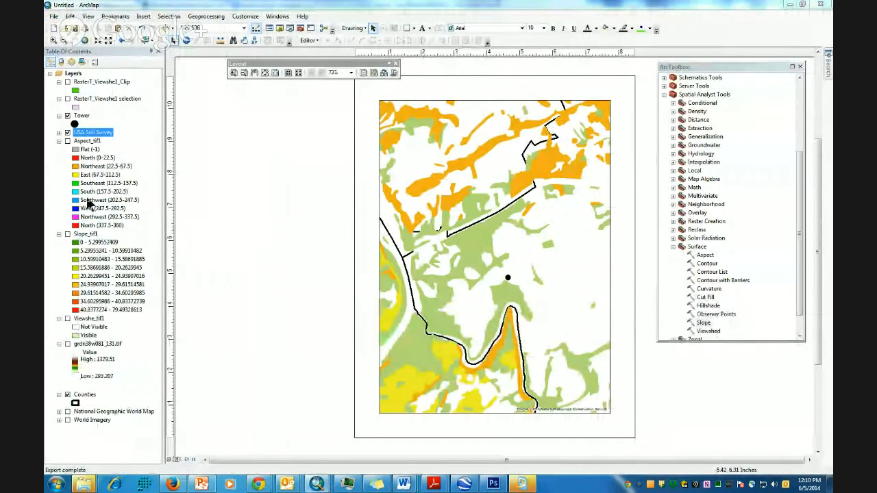
- Collapse the Aspect_tif1 and Slope_tif1 legends and the Spatial Analyst Tools toolset
left_click(58, 140)
left_click(58, 149)
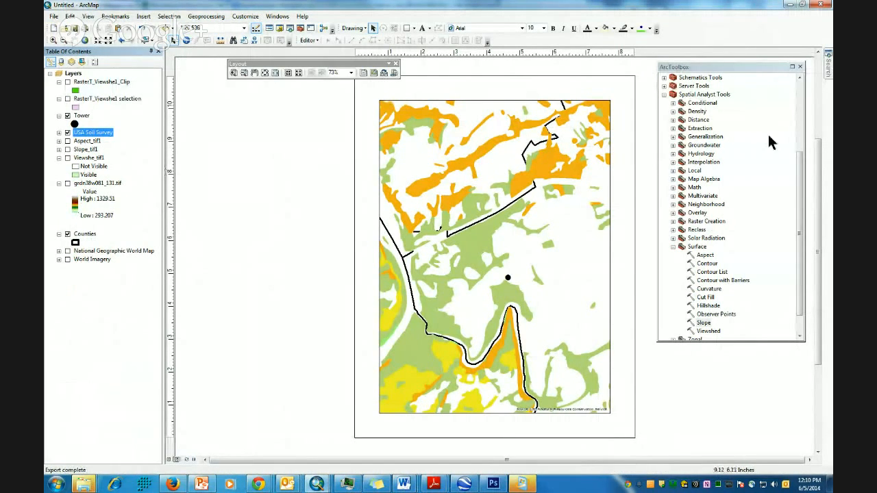
left_click(664, 94)
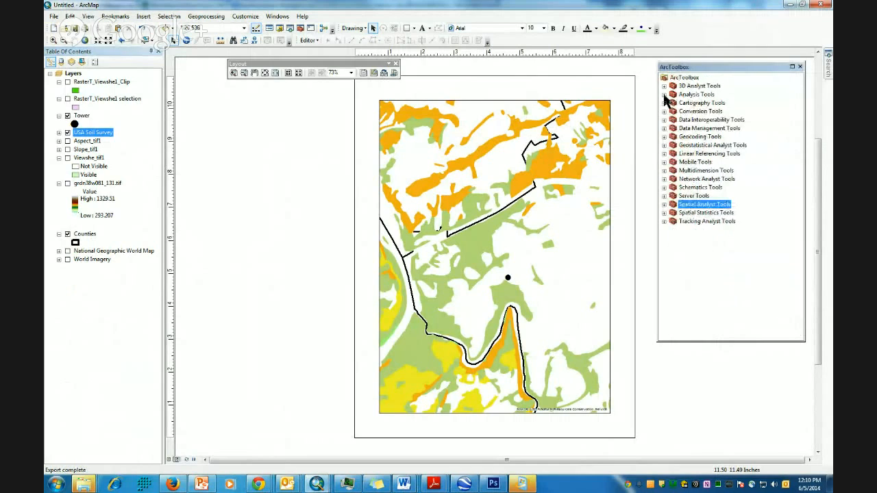
left_click(702, 213)
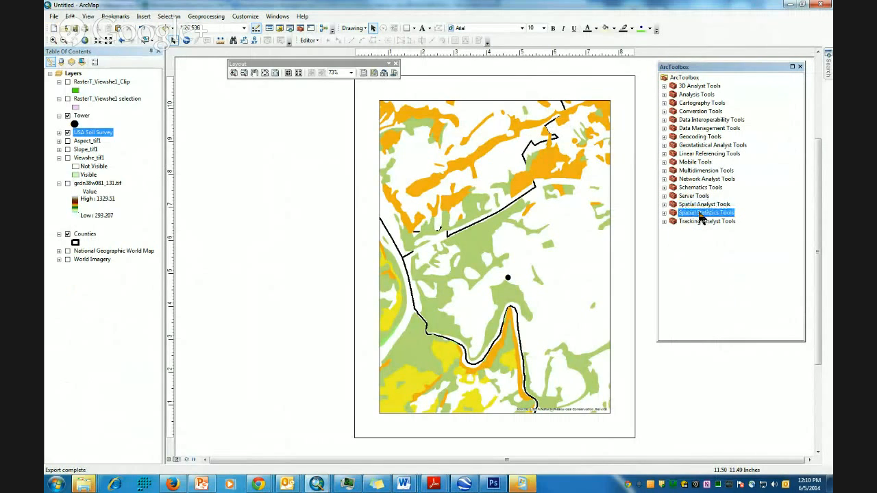